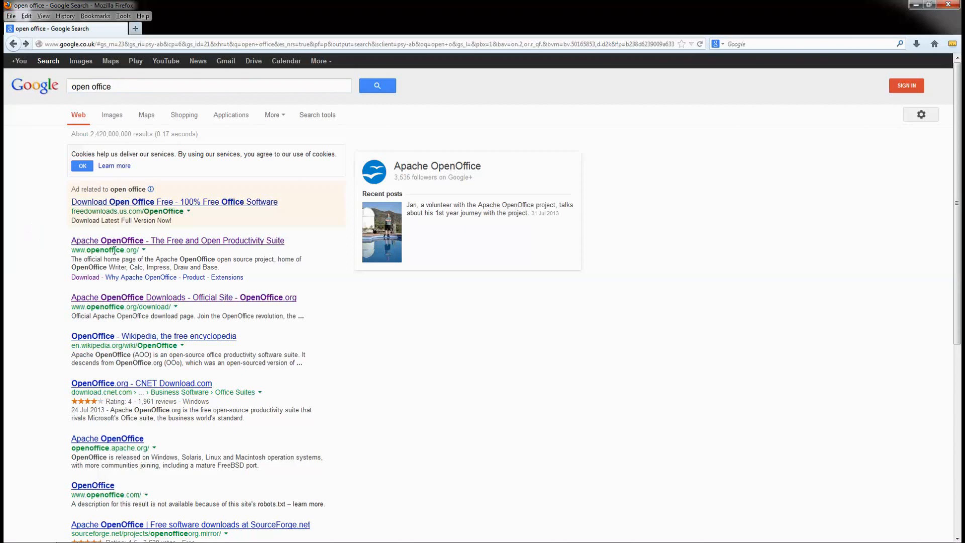
Open the official Apache OpenOffice site from the search results and request the Apache OpenOffice 4.0.0 Windows download
{"action": "left_click_drag", "start_coordinate": [75, 250], "coordinate": [141, 255]}
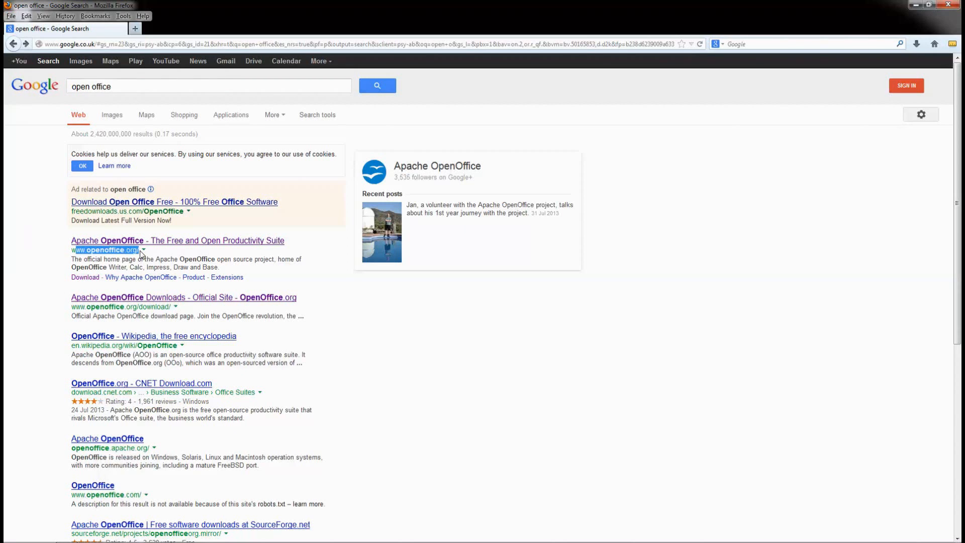
{"action": "left_click", "coordinate": [151, 242]}
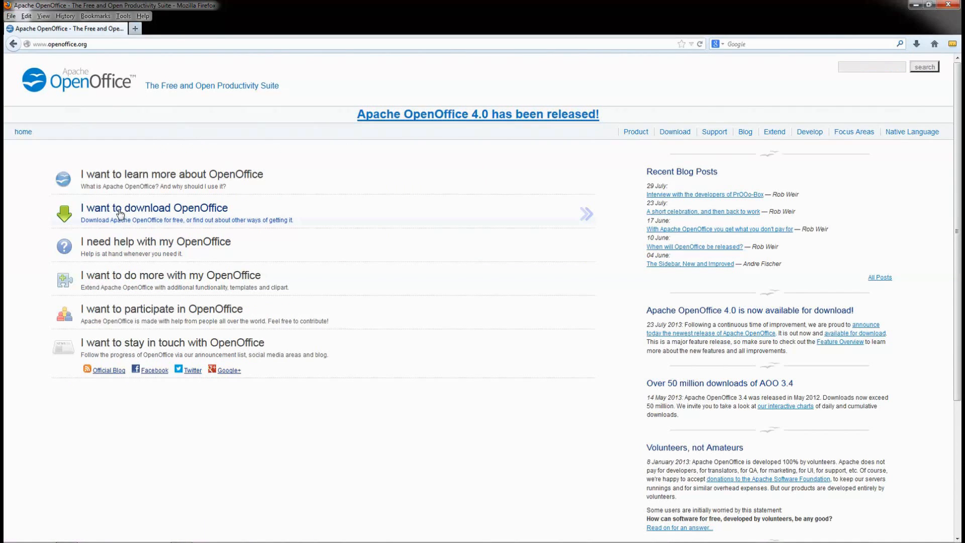
{"action": "left_click", "coordinate": [197, 220]}
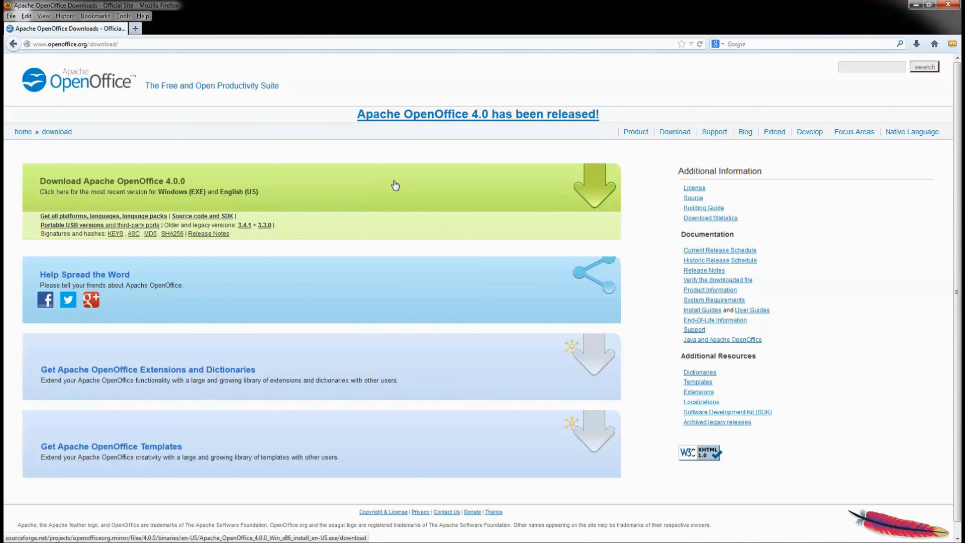
{"action": "left_click", "coordinate": [395, 185]}
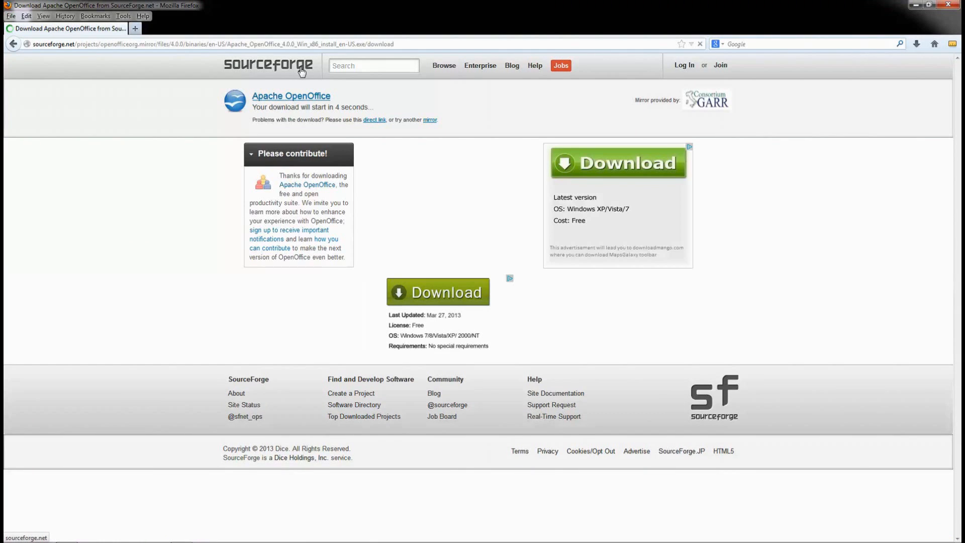
Save the Apache OpenOffice 4.0.0 Windows installer offered by SourceForge
{"action": "left_click_drag", "start_coordinate": [252, 108], "coordinate": [366, 107]}
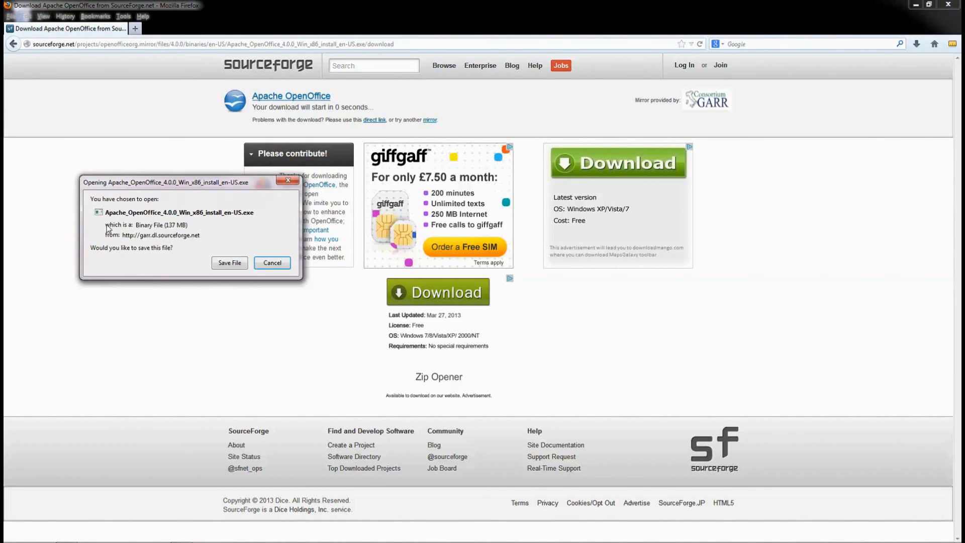
{"action": "left_click_drag", "start_coordinate": [166, 224], "coordinate": [90, 225]}
{"action": "left_click", "coordinate": [191, 222]}
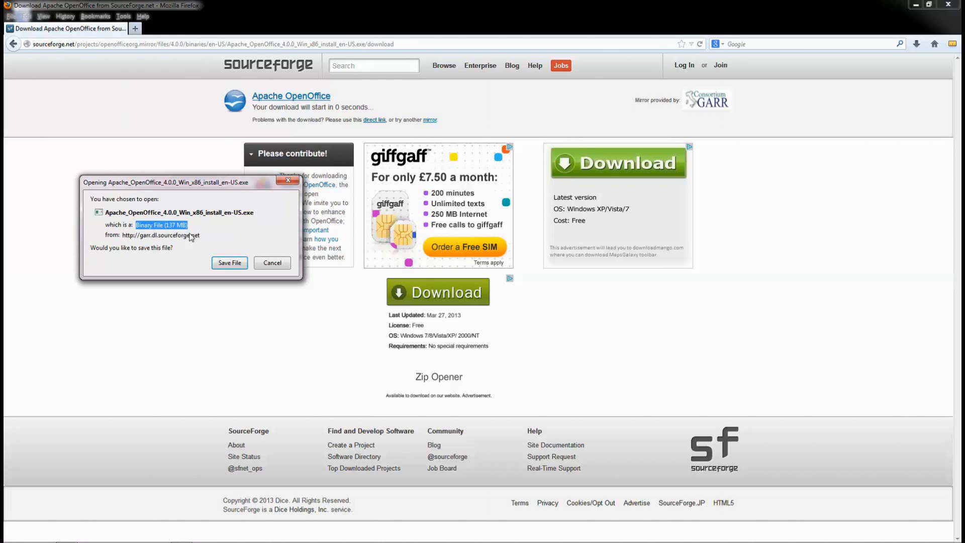
{"action": "left_click", "coordinate": [229, 263]}
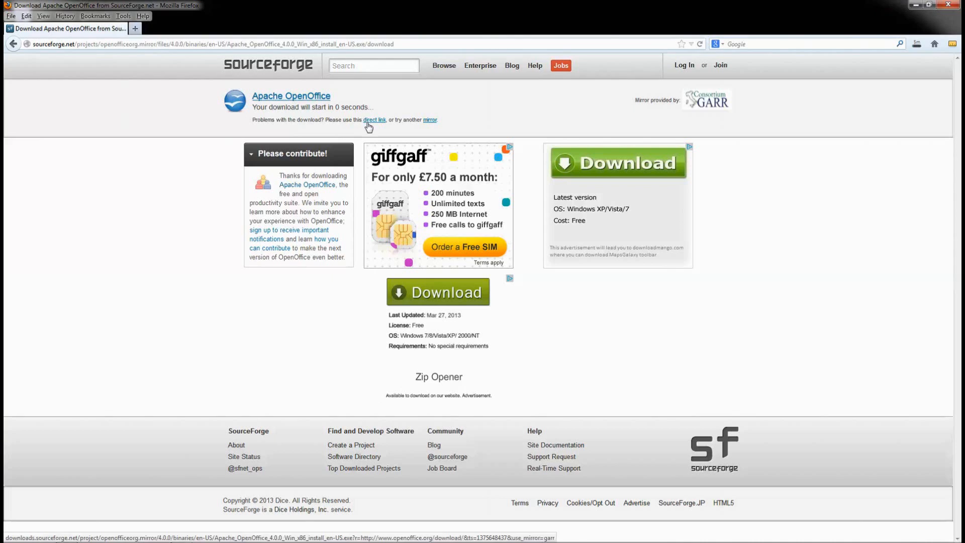
Cancel the running OpenOffice installer download and close the download list
{"action": "left_click_drag", "start_coordinate": [363, 120], "coordinate": [387, 118]}
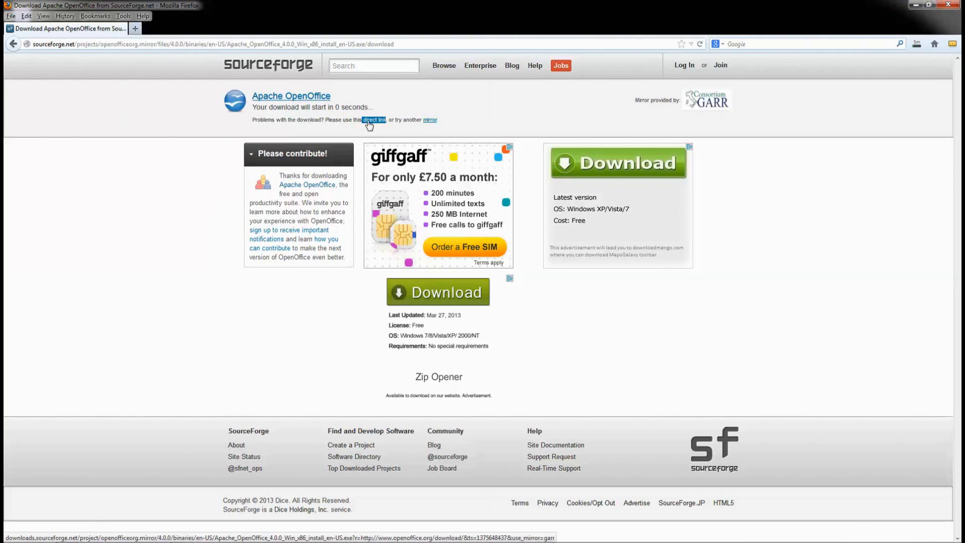
{"action": "left_click", "coordinate": [844, 161]}
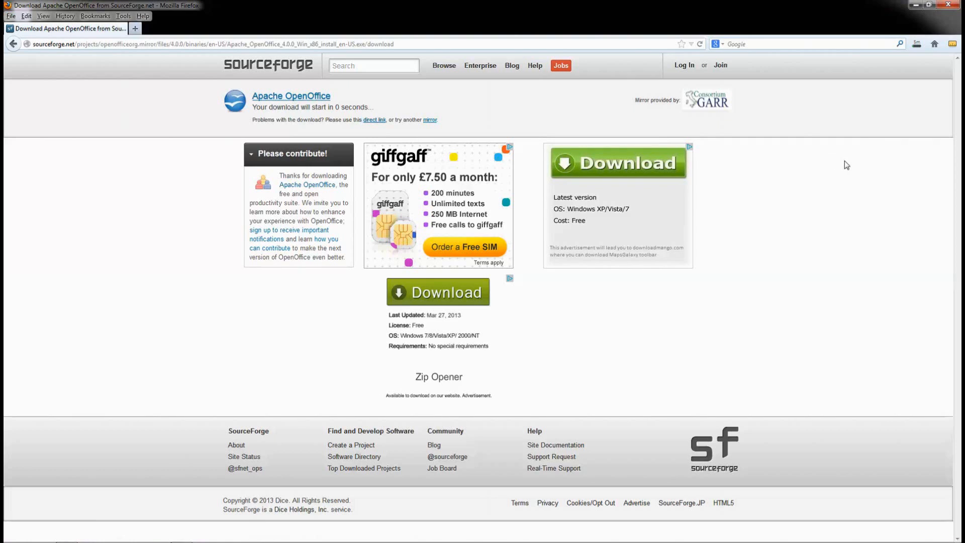
{"action": "left_click", "coordinate": [918, 45]}
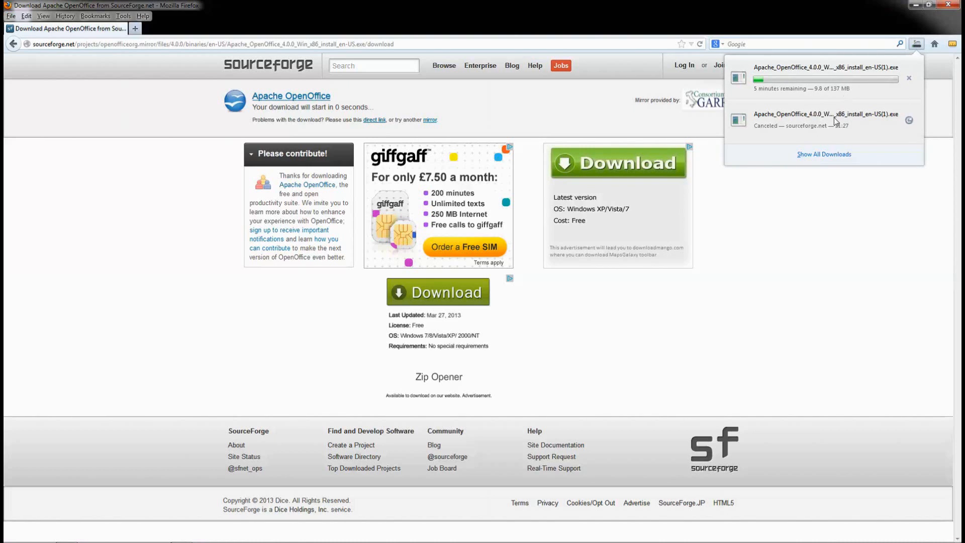
{"action": "left_click", "coordinate": [908, 78]}
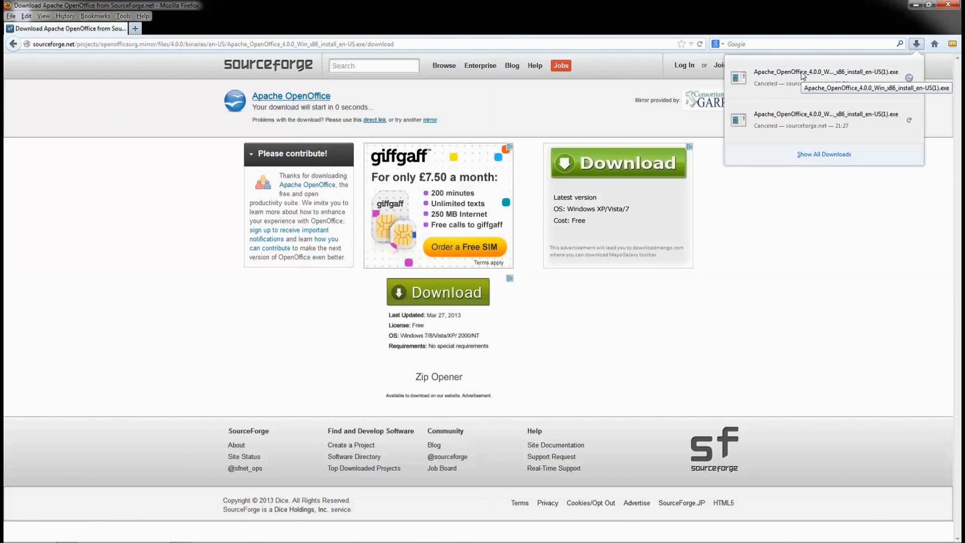
{"action": "left_click", "coordinate": [842, 241]}
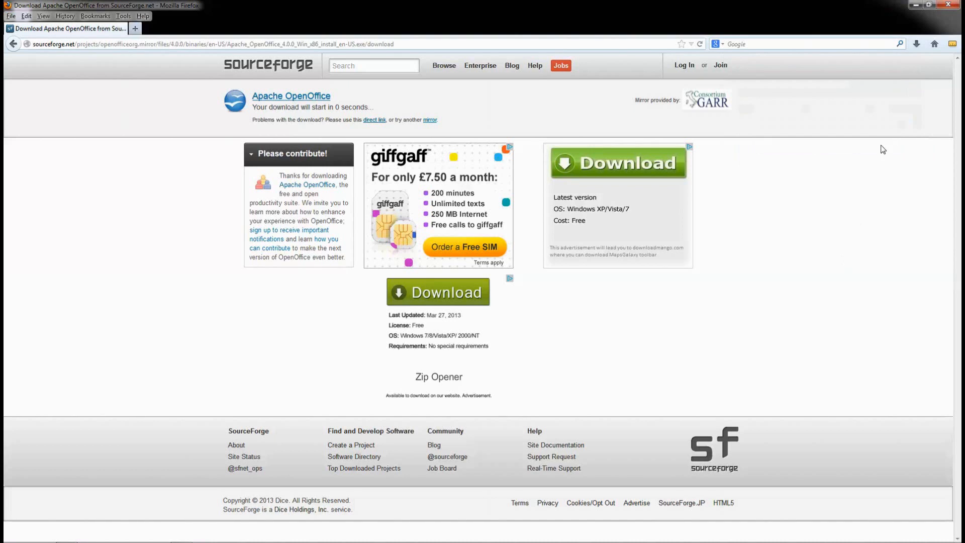
Minimise the browser, launch OpenOffice 4.0.0 from the installed programs and create a new spreadsheet
{"action": "left_click", "coordinate": [913, 5]}
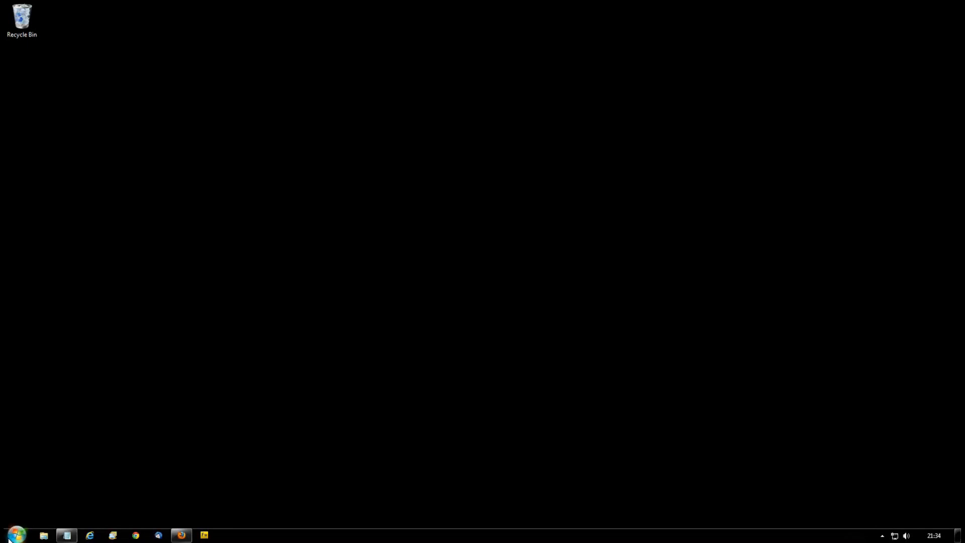
{"action": "left_click", "coordinate": [16, 534]}
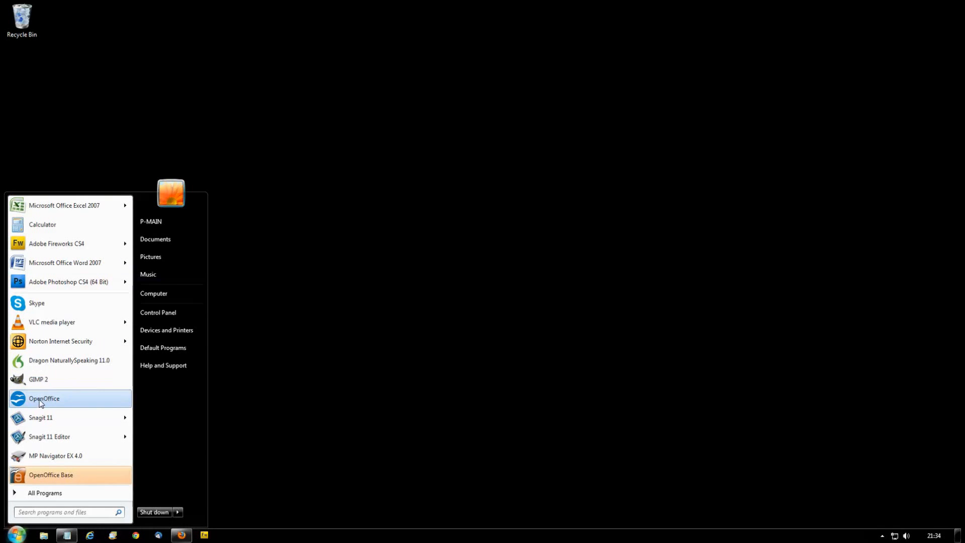
{"action": "left_click", "coordinate": [48, 493]}
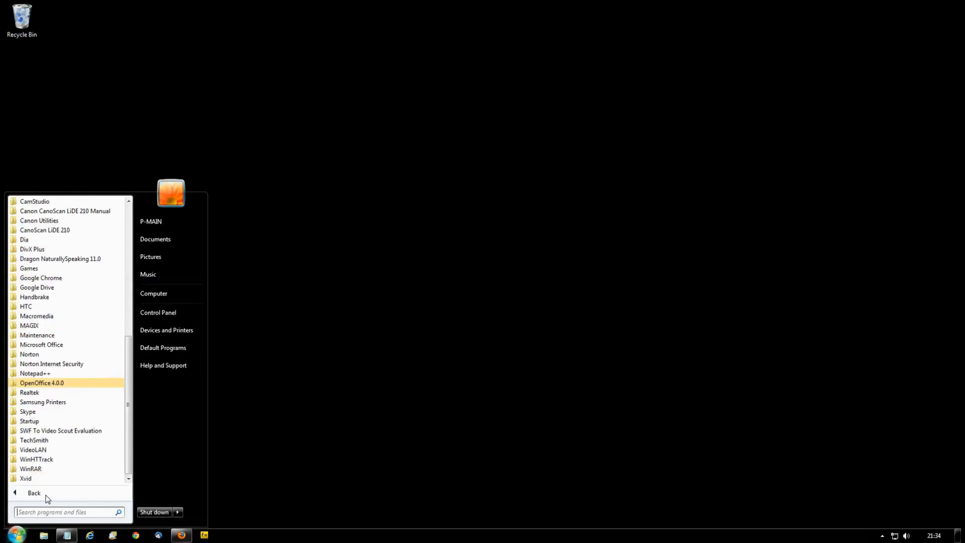
{"action": "left_click", "coordinate": [61, 385]}
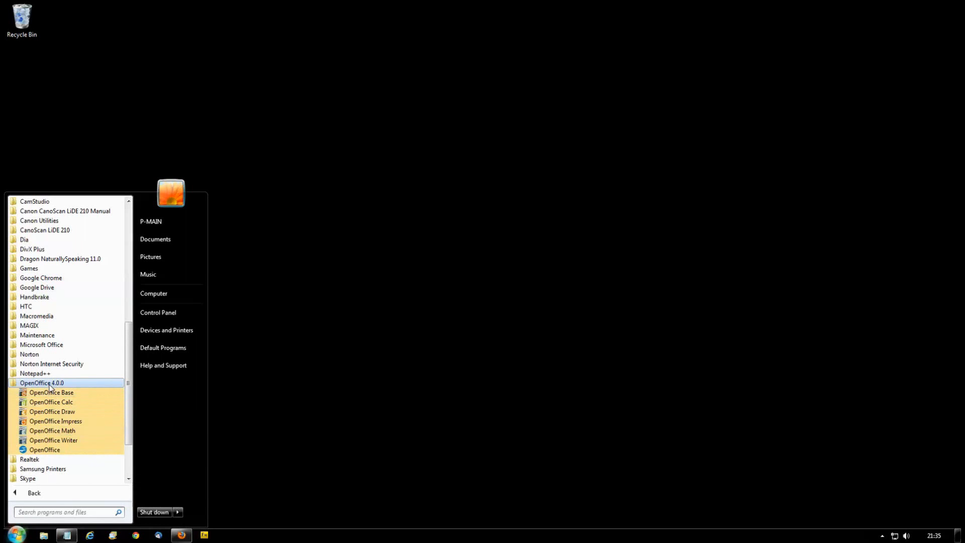
{"action": "left_click", "coordinate": [38, 451]}
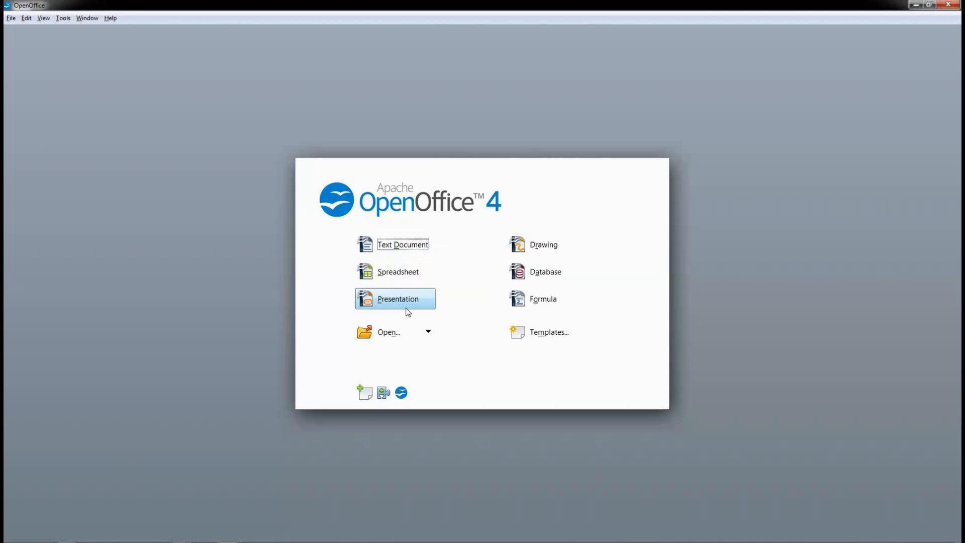
{"action": "left_click", "coordinate": [403, 276]}
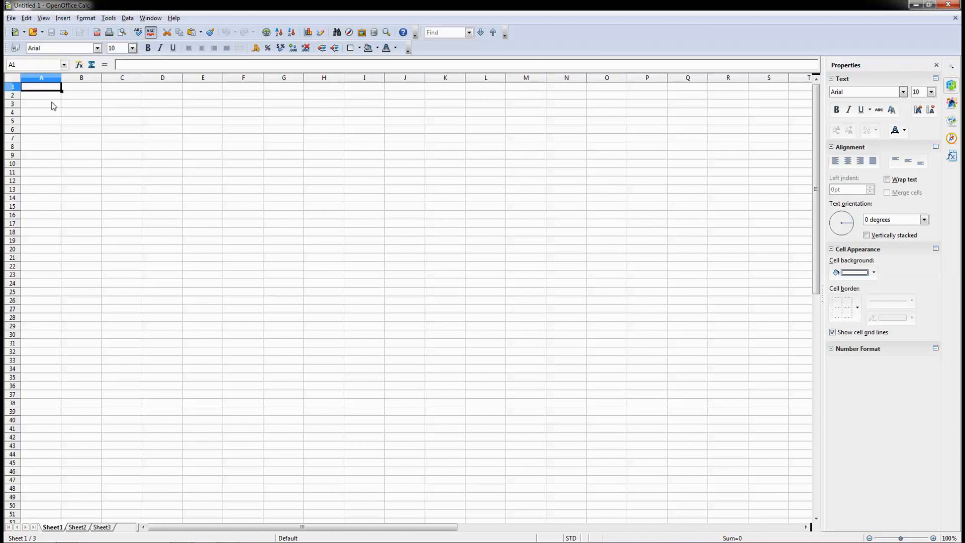
Save the new spreadsheet as office calc tutorial.ods in the office calc tutorial folder, replacing the existing file
{"action": "left_click", "coordinate": [10, 18]}
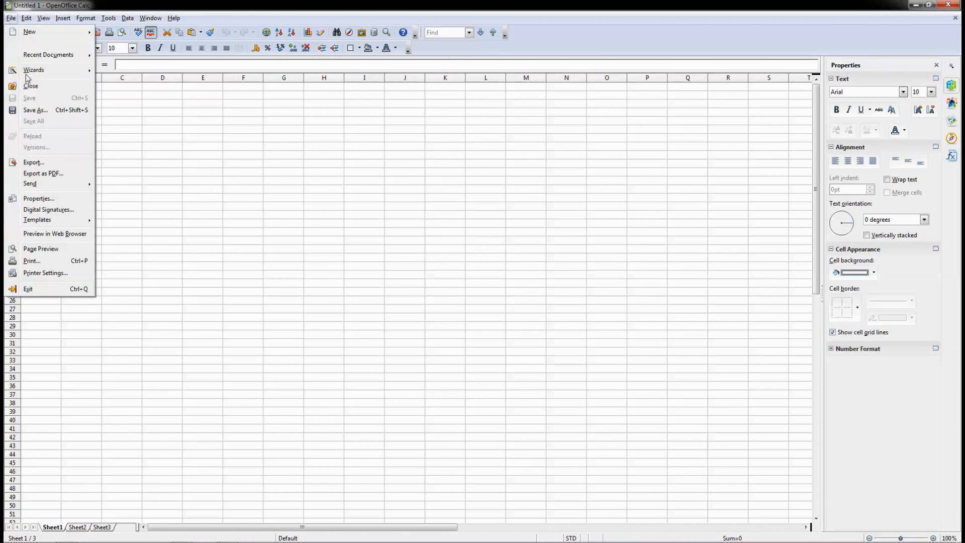
{"action": "left_click", "coordinate": [38, 111]}
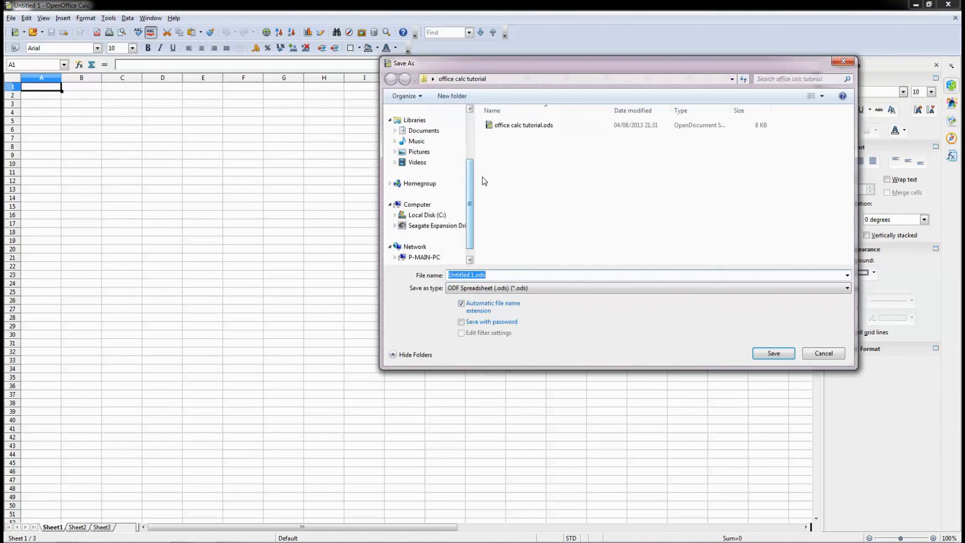
{"action": "left_click", "coordinate": [502, 126]}
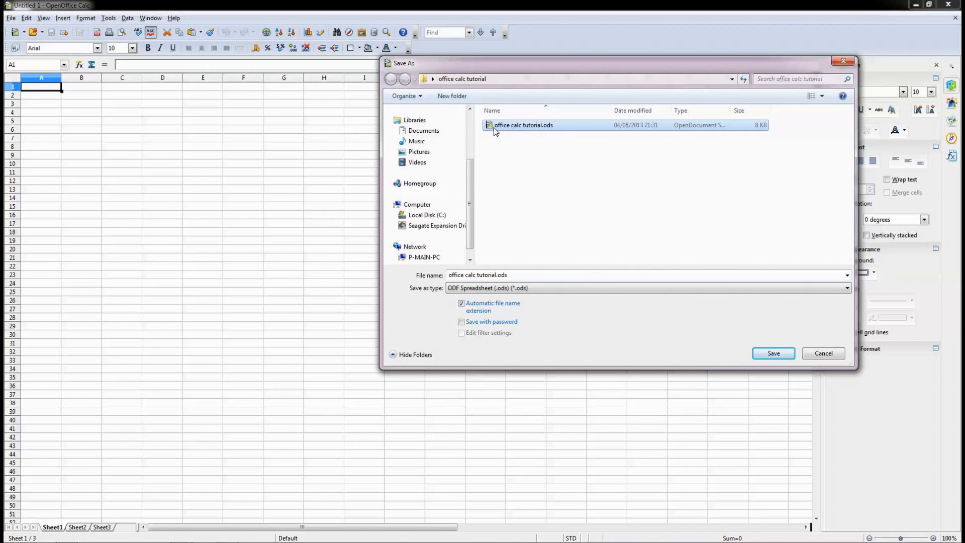
{"action": "left_click", "coordinate": [774, 354]}
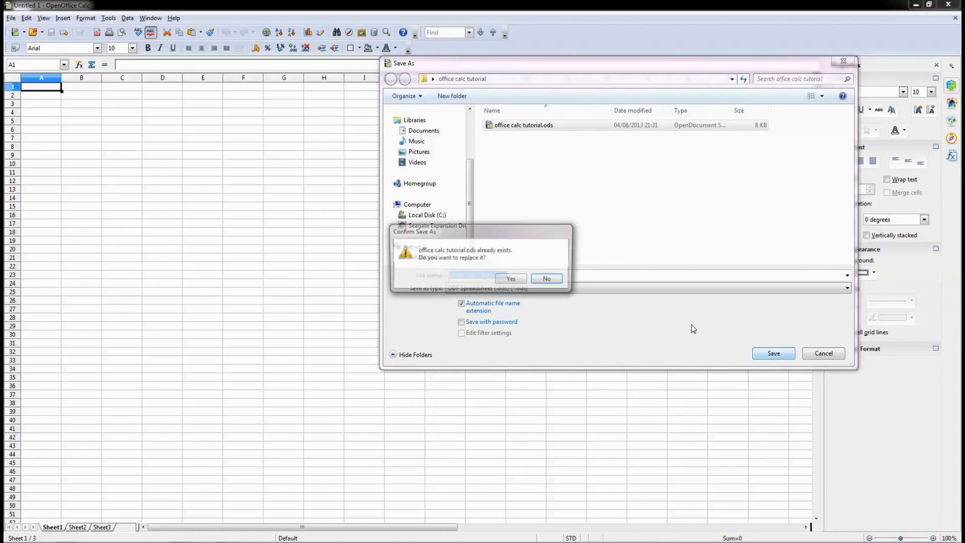
{"action": "left_click", "coordinate": [507, 283]}
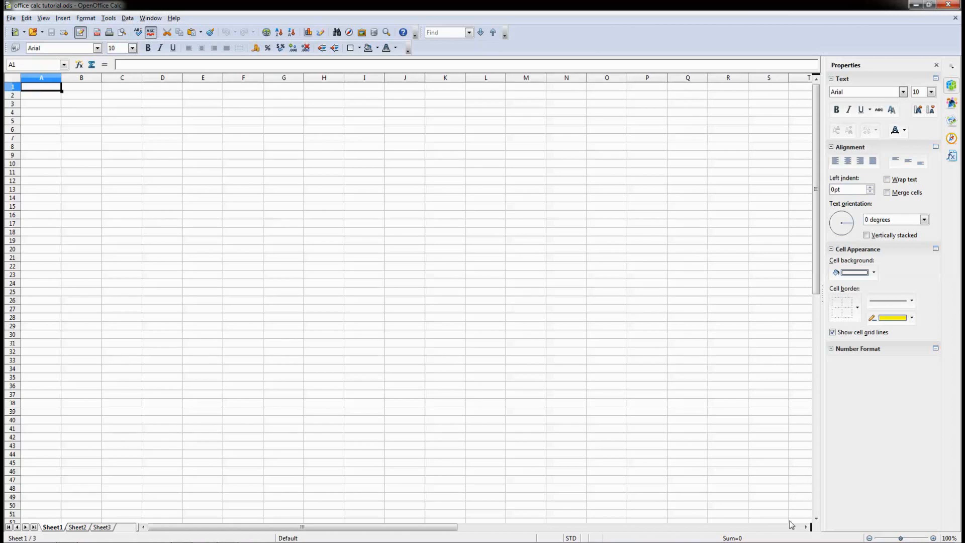
Examine how the column headings continue past Z, including columns AA, AB, AC and AD, and return to column A
{"action": "left_click_drag", "start_coordinate": [322, 531], "coordinate": [632, 534]}
{"action": "left_click", "coordinate": [327, 78]}
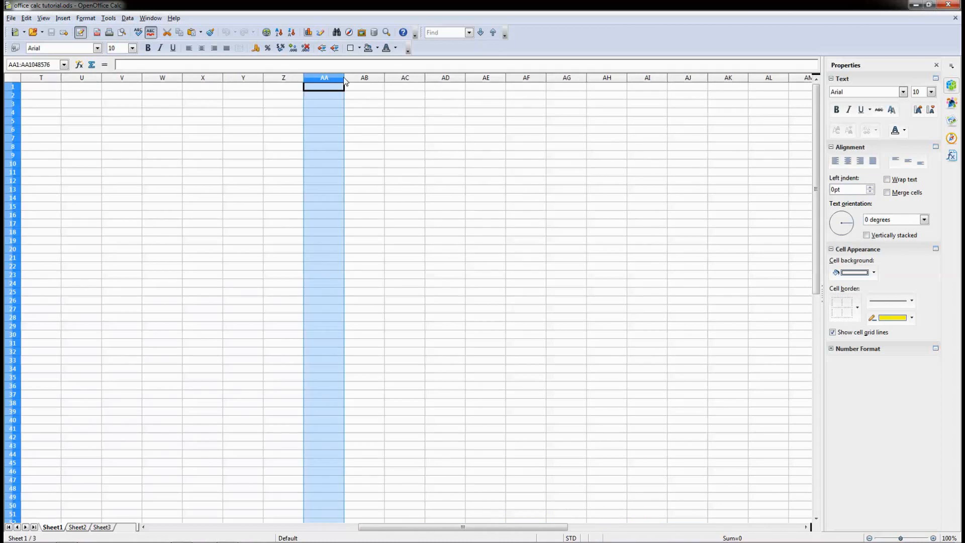
{"action": "left_click", "coordinate": [366, 78]}
{"action": "left_click", "coordinate": [422, 79]}
{"action": "left_click", "coordinate": [455, 79]}
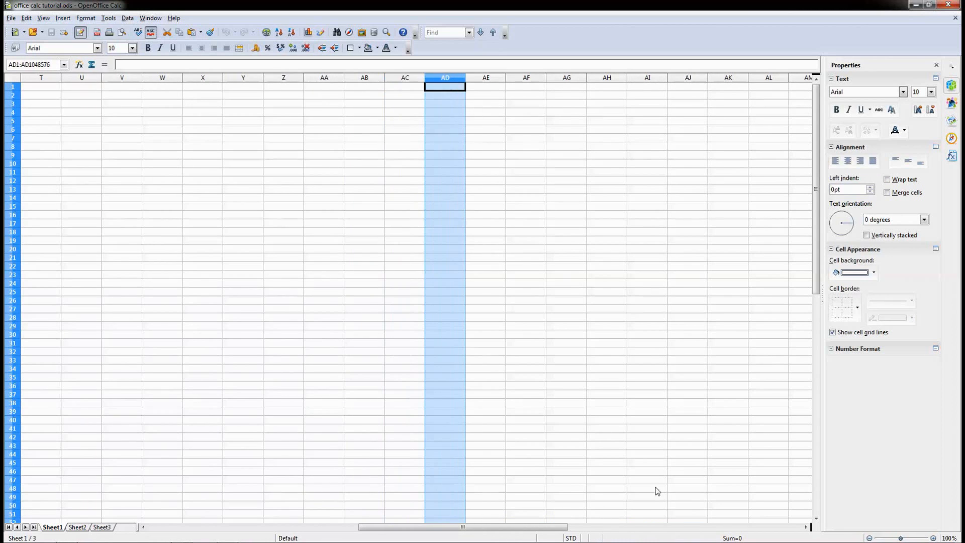
{"action": "left_click_drag", "start_coordinate": [535, 530], "coordinate": [809, 531]}
{"action": "left_click", "coordinate": [806, 527]}
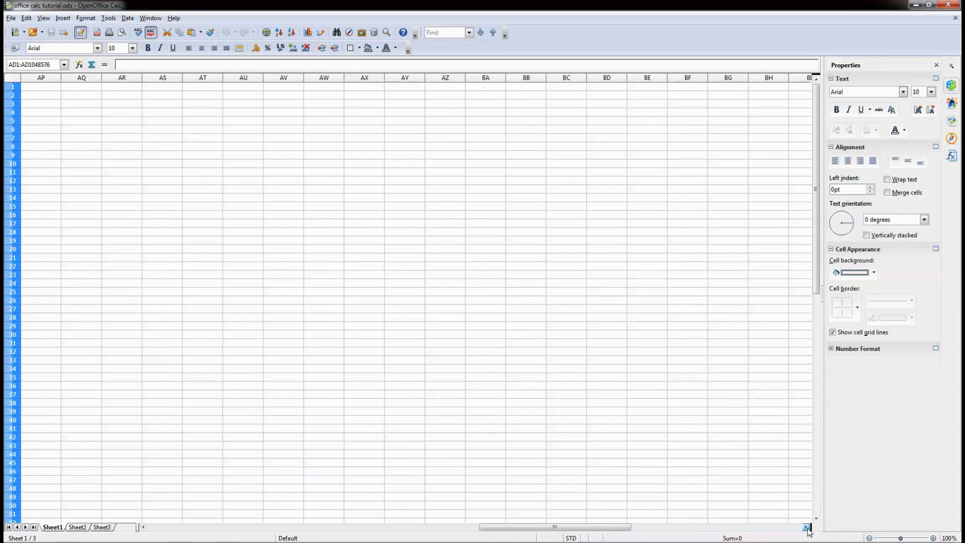
{"action": "left_click", "coordinate": [806, 527]}
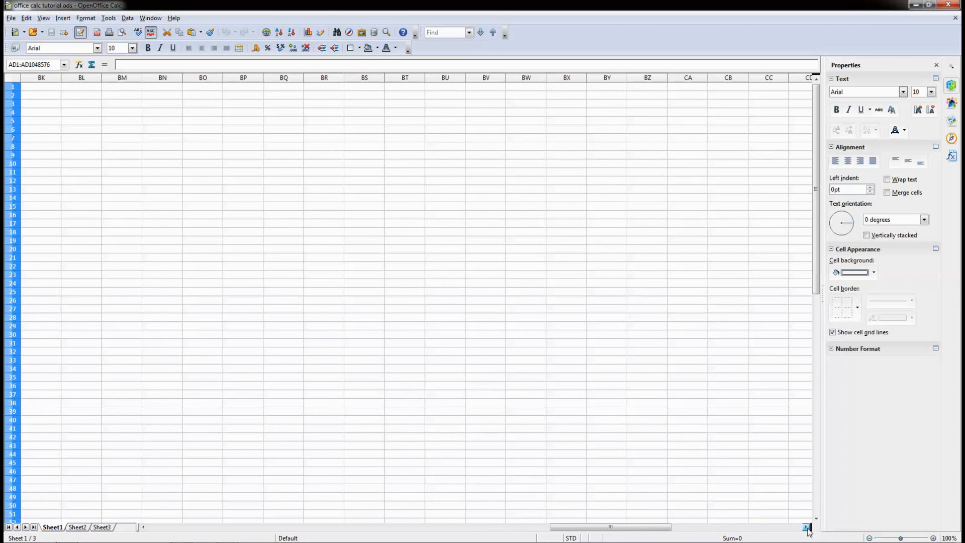
{"action": "left_click_drag", "start_coordinate": [668, 527], "coordinate": [232, 539]}
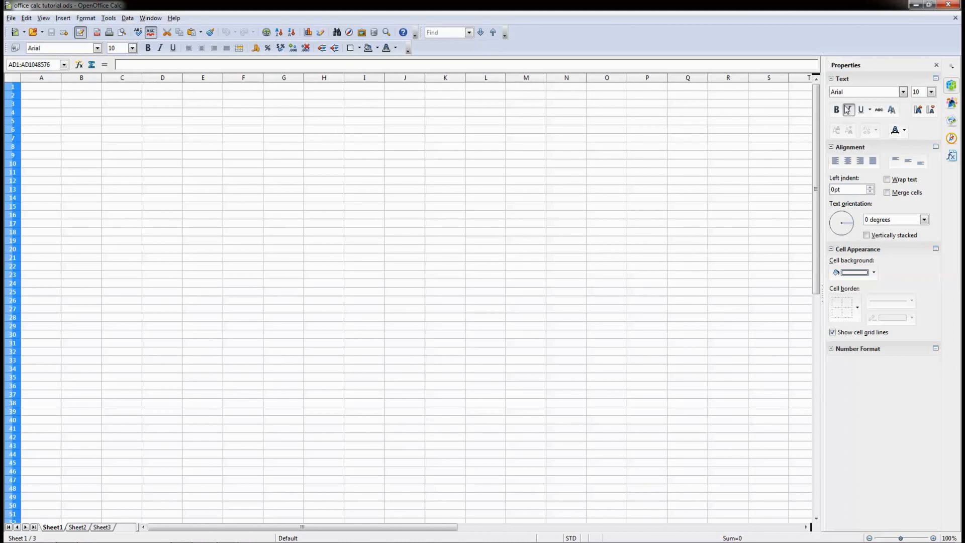
Select cell D9, examine the row numbering several hundred rows down the sheet, and return to row 1
{"action": "left_click", "coordinate": [154, 156]}
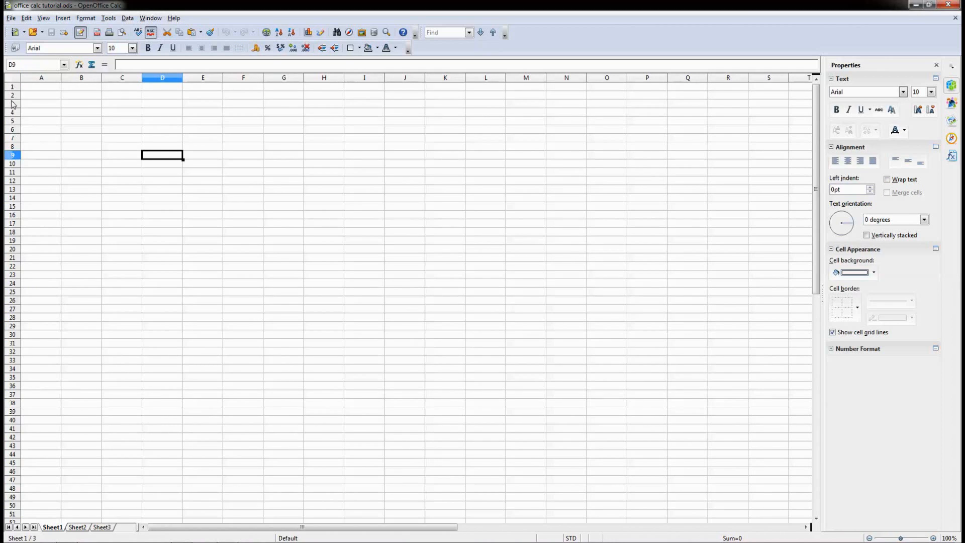
{"action": "scroll", "coordinate": [61, 432], "scroll_direction": "down", "scroll_amount": 20}
{"action": "scroll", "coordinate": [65, 426], "scroll_direction": "down", "scroll_amount": 20}
{"action": "scroll", "coordinate": [65, 427], "scroll_direction": "down", "scroll_amount": 20}
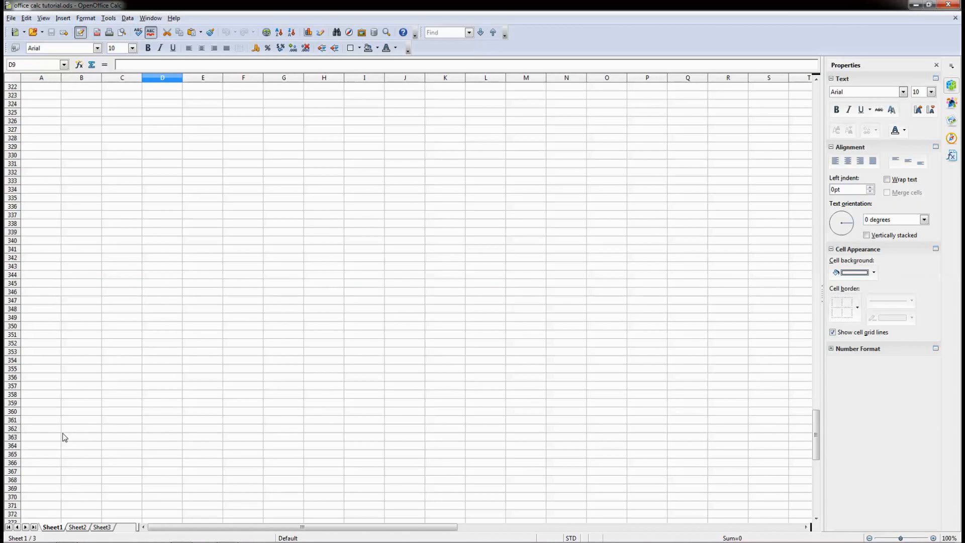
{"action": "scroll", "coordinate": [63, 450], "scroll_direction": "down", "scroll_amount": 20}
{"action": "scroll", "coordinate": [64, 451], "scroll_direction": "up", "scroll_amount": 20}
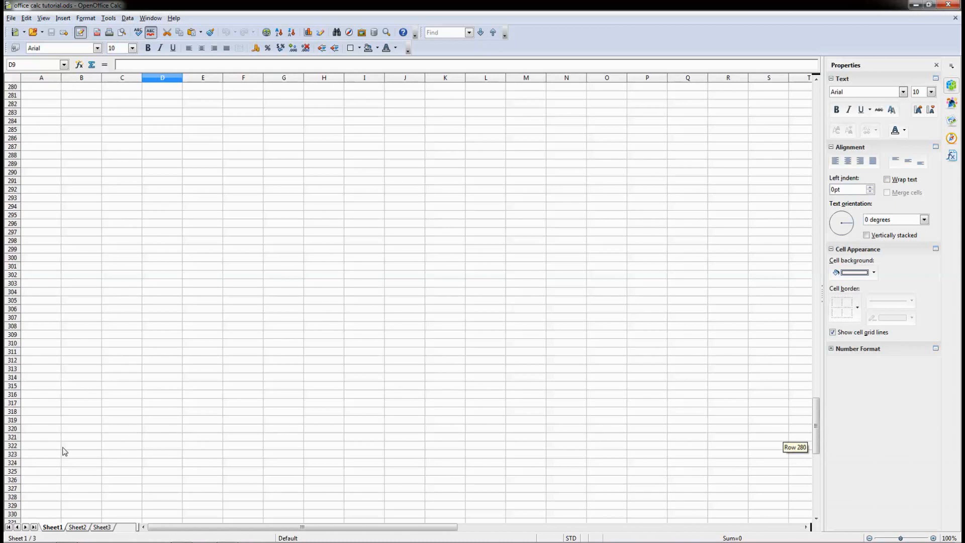
{"action": "scroll", "coordinate": [65, 451], "scroll_direction": "up", "scroll_amount": 20}
{"action": "scroll", "coordinate": [64, 451], "scroll_direction": "up", "scroll_amount": 20}
{"action": "scroll", "coordinate": [64, 451], "scroll_direction": "up", "scroll_amount": 11}
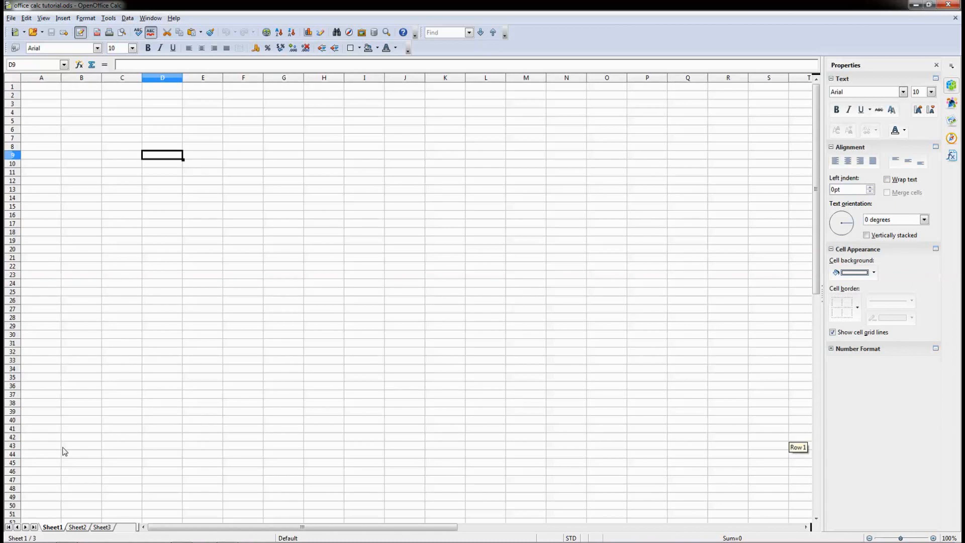
Select cells A1, B1, C1 and A2 in turn to examine how cell references combine column and row
{"action": "left_click", "coordinate": [41, 89]}
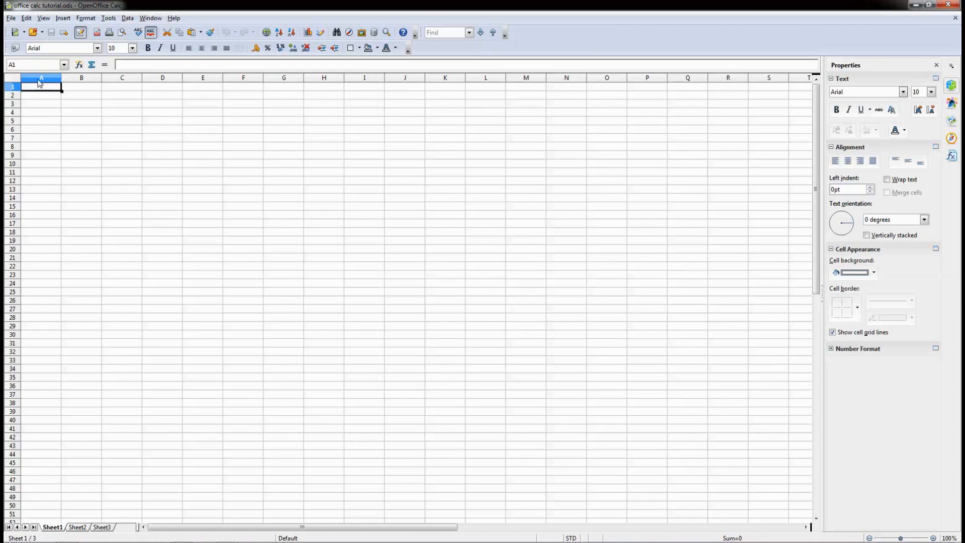
{"action": "left_click", "coordinate": [78, 78]}
{"action": "left_click", "coordinate": [76, 90]}
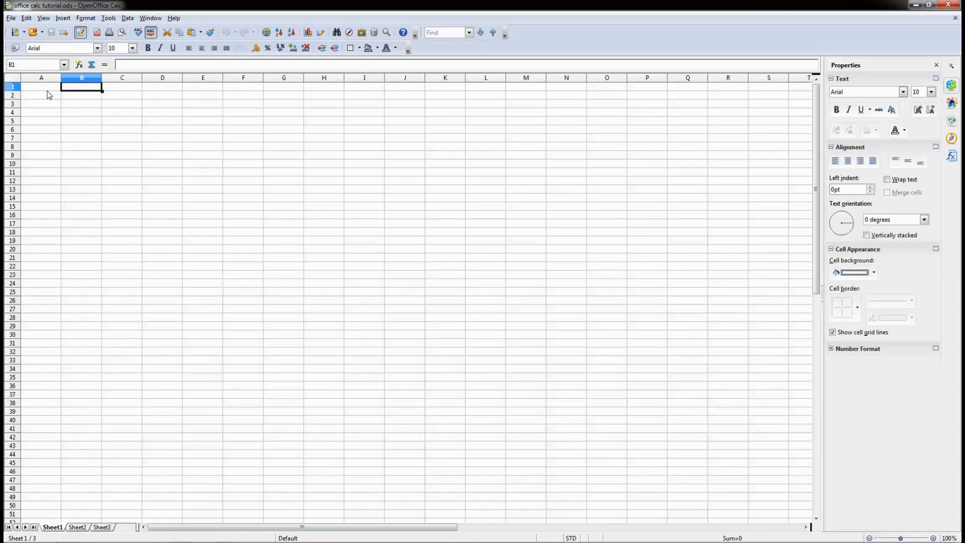
{"action": "left_click", "coordinate": [110, 91]}
{"action": "left_click", "coordinate": [45, 98]}
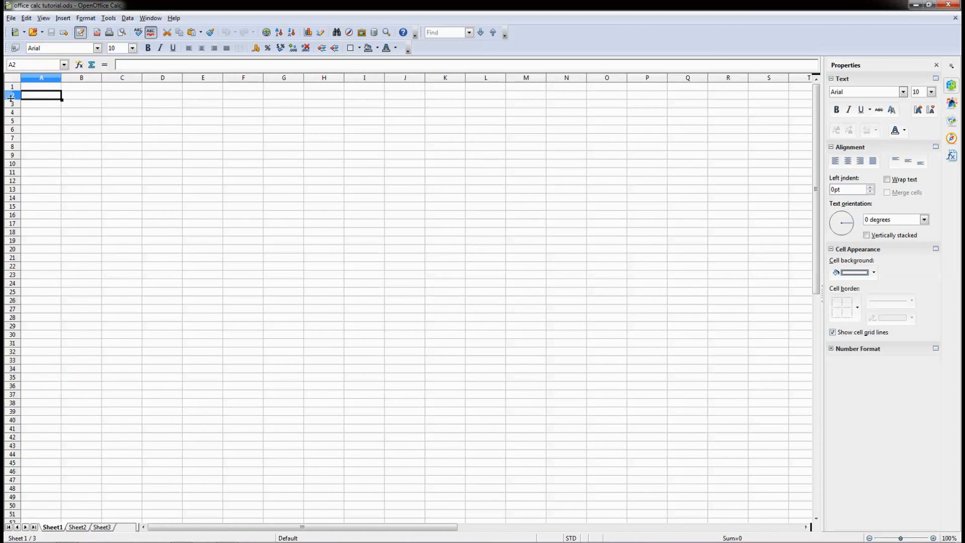
Select cells rightward along row 2 starting at B2, and cell E10, to examine how their references are formed
{"action": "left_click", "coordinate": [79, 99]}
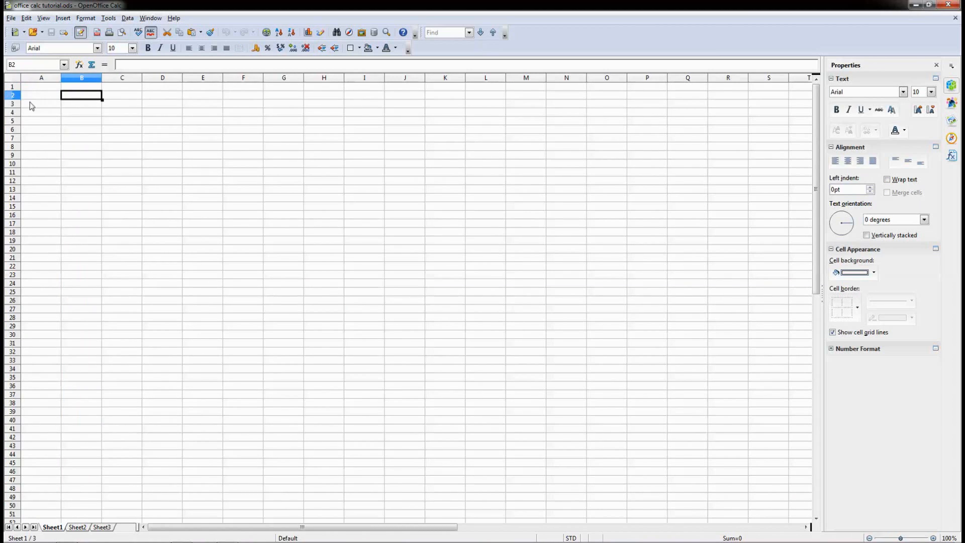
{"action": "left_click", "coordinate": [123, 98]}
{"action": "left_click", "coordinate": [156, 101]}
{"action": "left_click", "coordinate": [221, 163]}
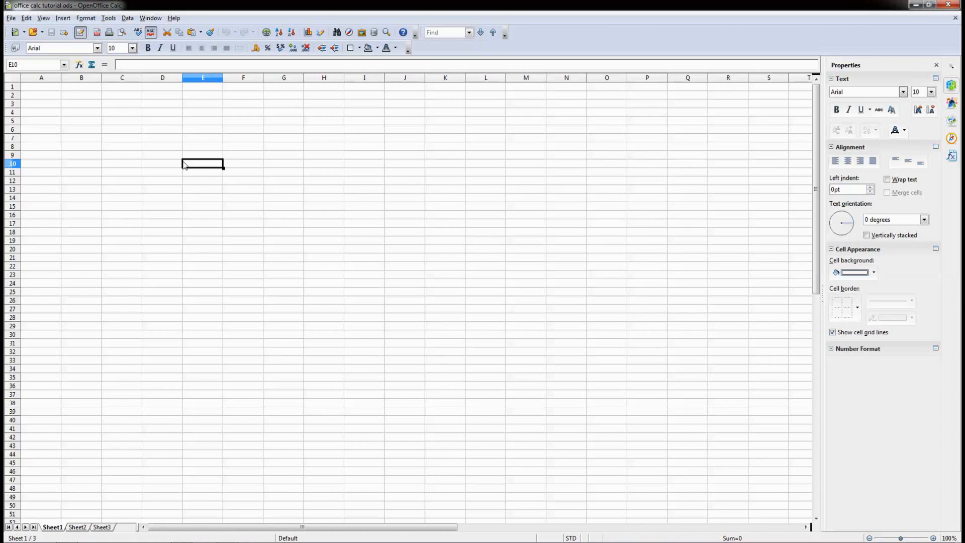
Select cells A1 to F1 in turn, repeat with A1 to D1, and return to A1 to examine movement along row 1
{"action": "left_click", "coordinate": [37, 89]}
{"action": "left_click", "coordinate": [70, 90]}
{"action": "left_click", "coordinate": [123, 90]}
{"action": "left_click", "coordinate": [170, 91]}
{"action": "left_click", "coordinate": [210, 88]}
{"action": "left_click", "coordinate": [245, 91]}
{"action": "left_click", "coordinate": [51, 90]}
{"action": "left_click", "coordinate": [89, 92]}
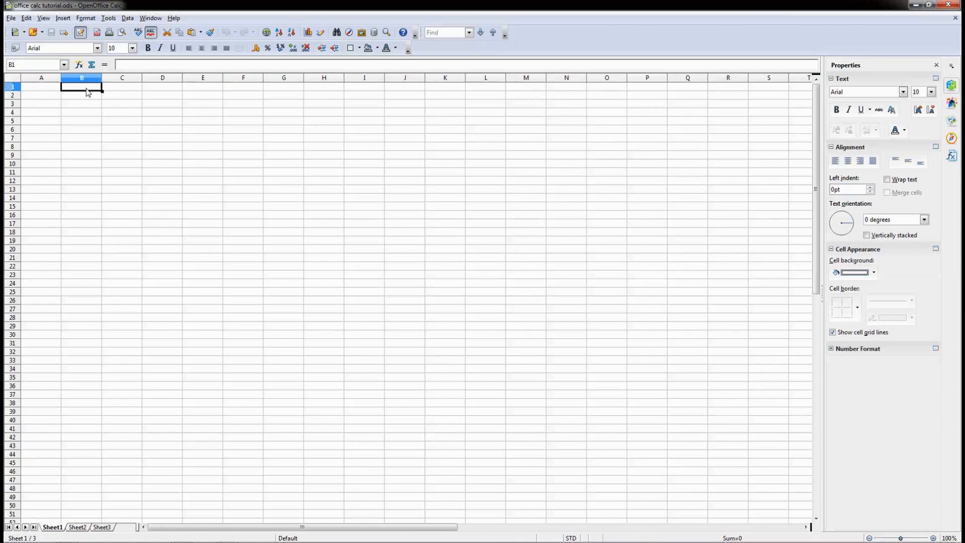
{"action": "left_click", "coordinate": [120, 91]}
{"action": "left_click", "coordinate": [155, 92]}
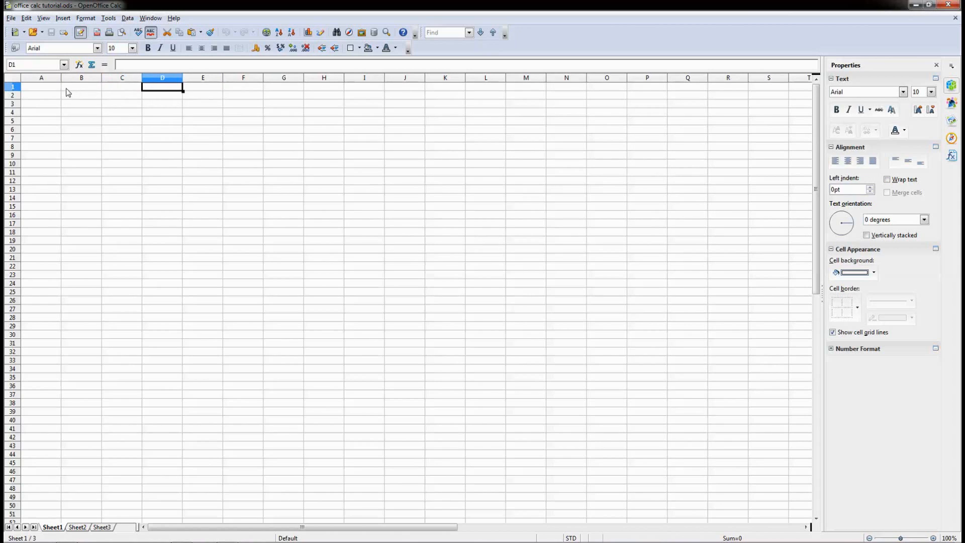
{"action": "left_click", "coordinate": [52, 89]}
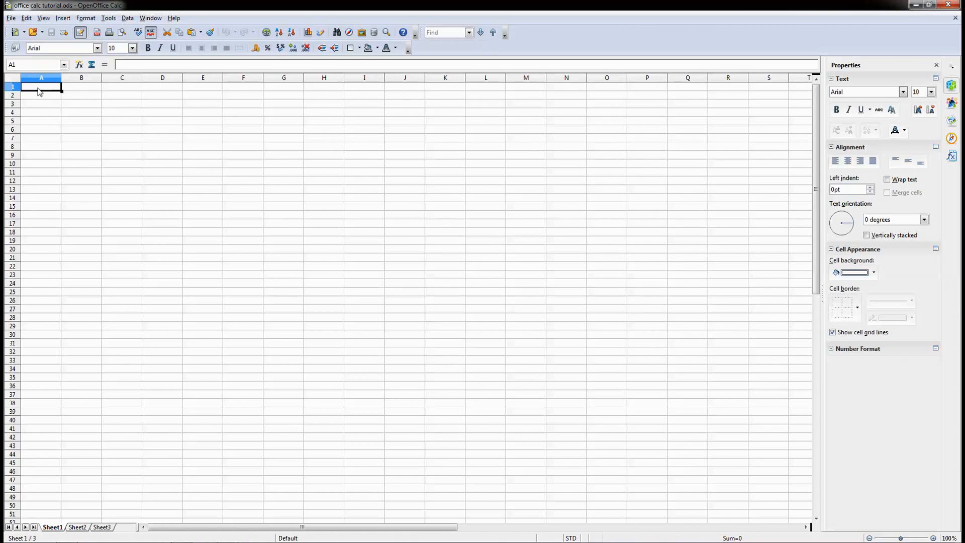
Select the whole of column H, the single cell H17 and the range A1:H25, and return to cell A1
{"action": "left_click", "coordinate": [325, 78]}
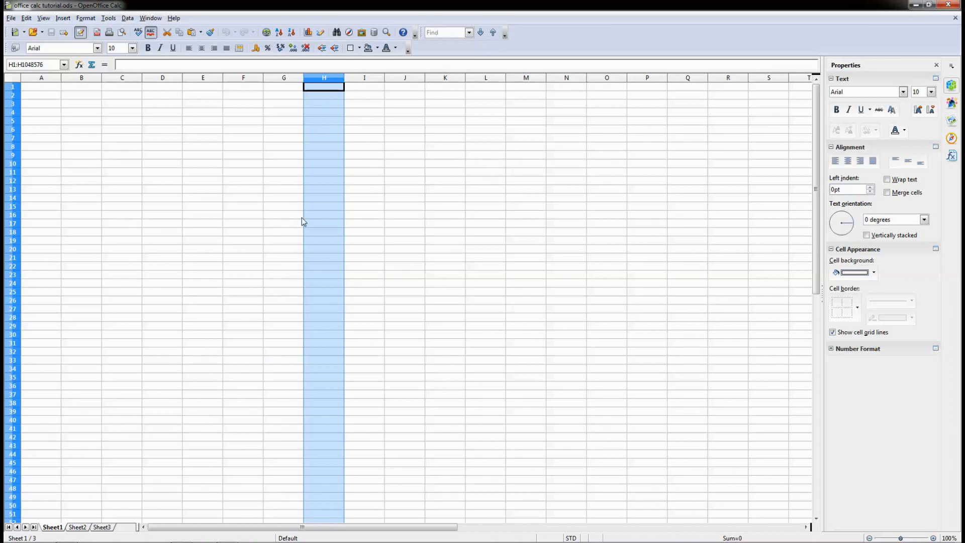
{"action": "left_click", "coordinate": [322, 223]}
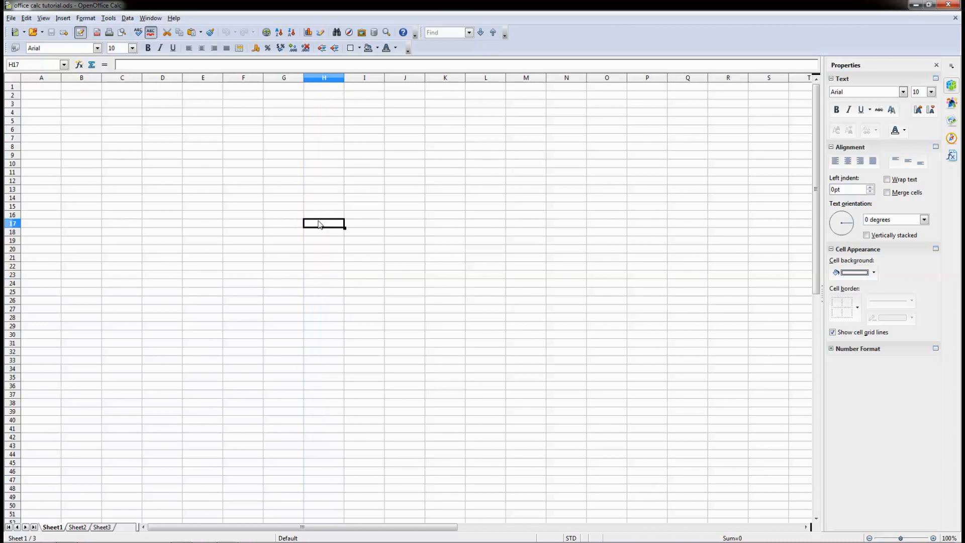
{"action": "left_click", "coordinate": [43, 88]}
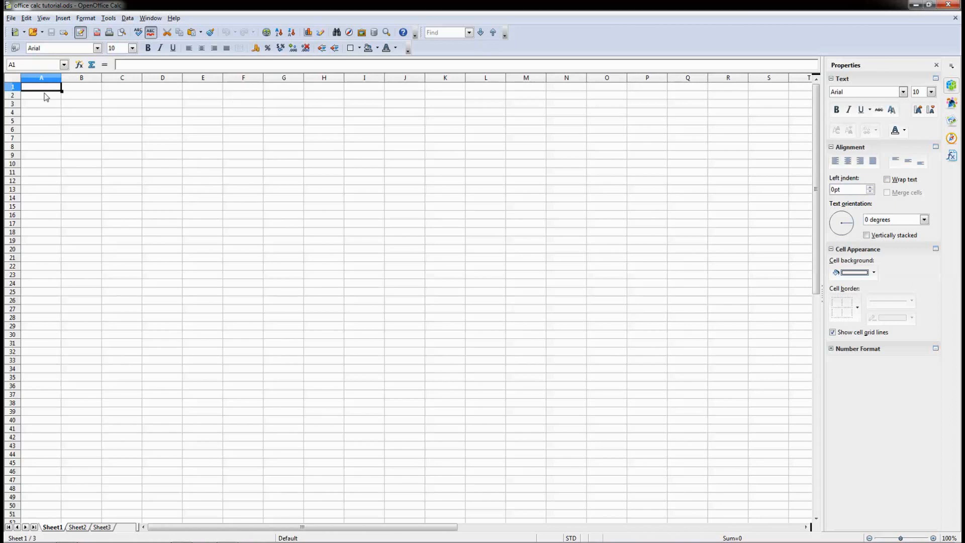
{"action": "left_click_drag", "start_coordinate": [50, 89], "coordinate": [320, 293]}
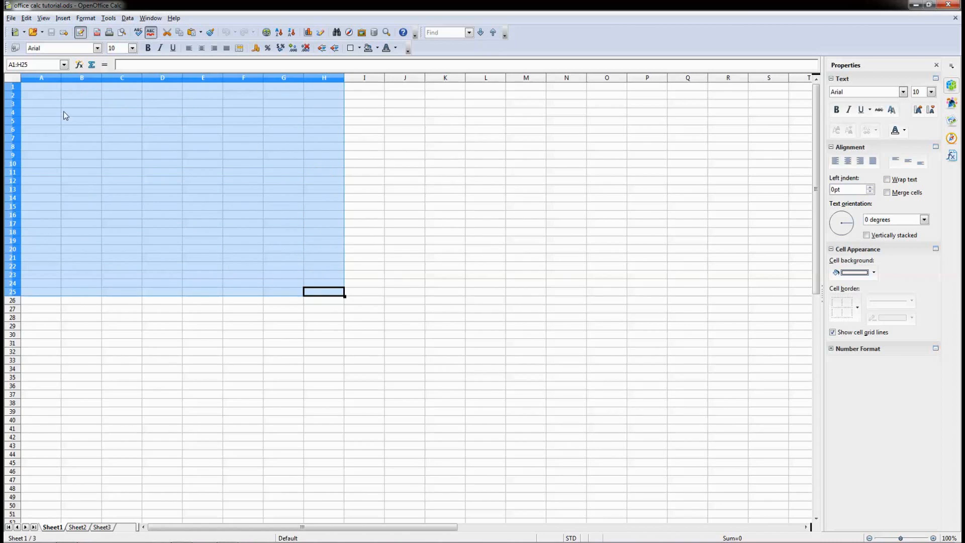
{"action": "left_click", "coordinate": [45, 87]}
Widen columns A, B and C, and select the cells from A1 to E1 in turn to check the widths
{"action": "left_click_drag", "start_coordinate": [61, 78], "coordinate": [271, 80]}
{"action": "left_click", "coordinate": [210, 78]}
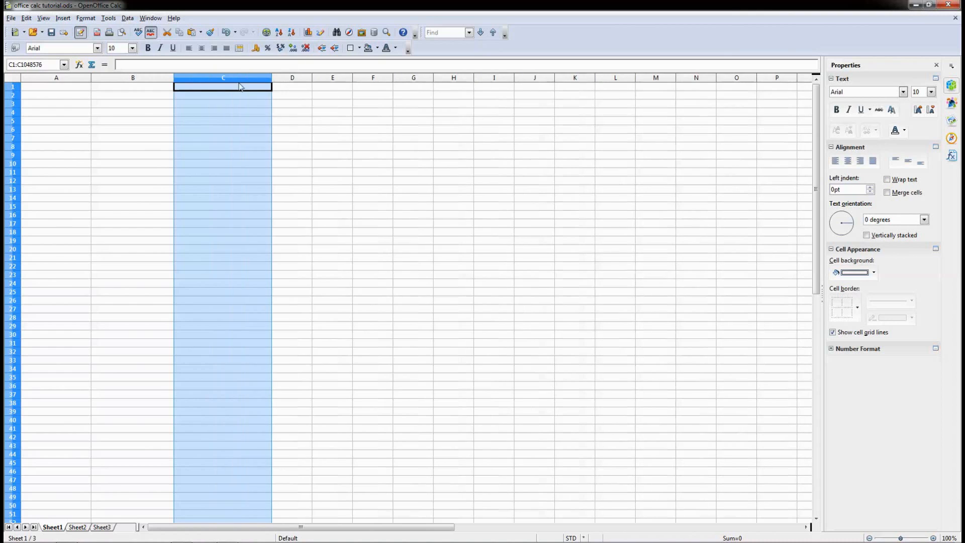
{"action": "left_click", "coordinate": [230, 90]}
{"action": "left_click", "coordinate": [60, 88]}
{"action": "left_click", "coordinate": [127, 89]}
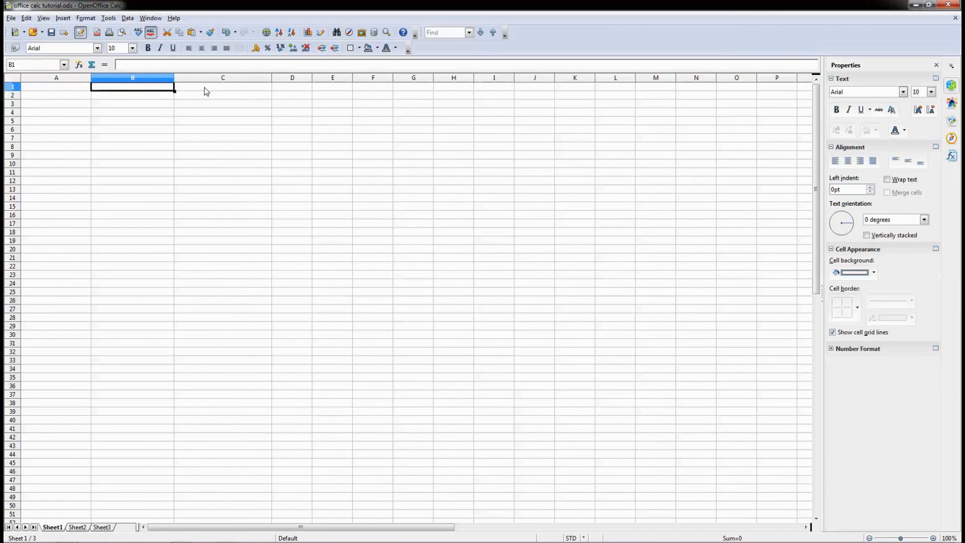
{"action": "left_click", "coordinate": [199, 91]}
{"action": "left_click", "coordinate": [289, 92]}
{"action": "left_click", "coordinate": [336, 95]}
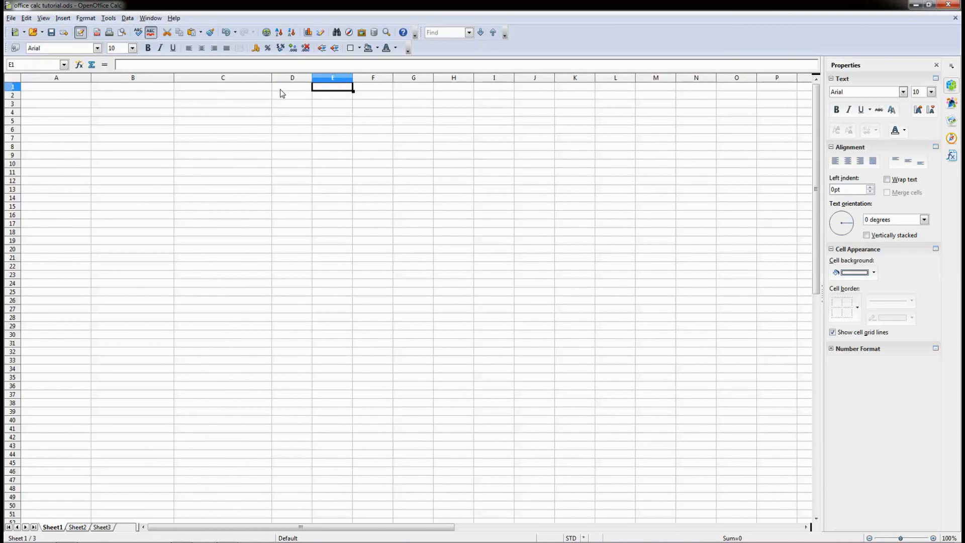
Narrow columns C and B, and select cell A1
{"action": "left_click_drag", "start_coordinate": [272, 78], "coordinate": [240, 78]}
{"action": "left_click_drag", "start_coordinate": [173, 78], "coordinate": [148, 79]}
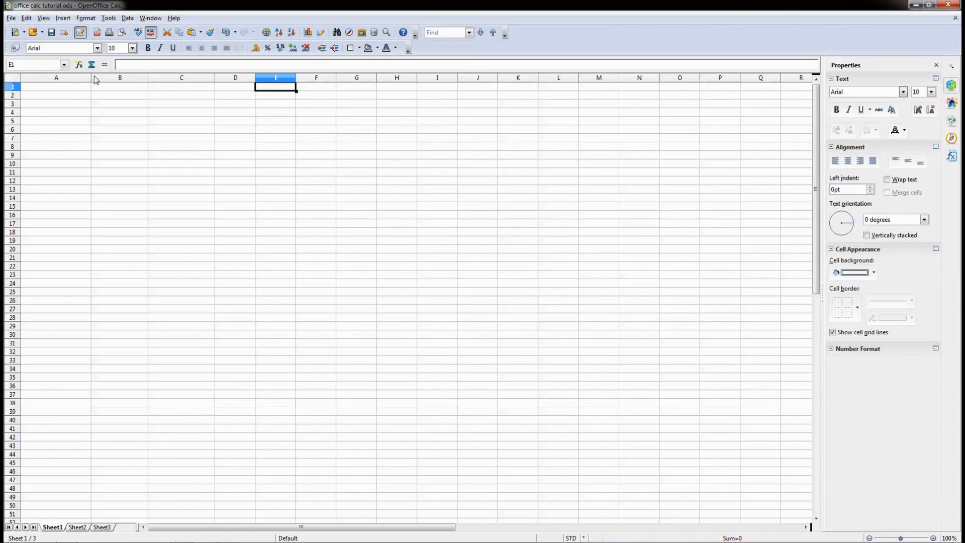
{"action": "left_click", "coordinate": [96, 78]}
{"action": "left_click", "coordinate": [83, 77]}
{"action": "left_click", "coordinate": [68, 89]}
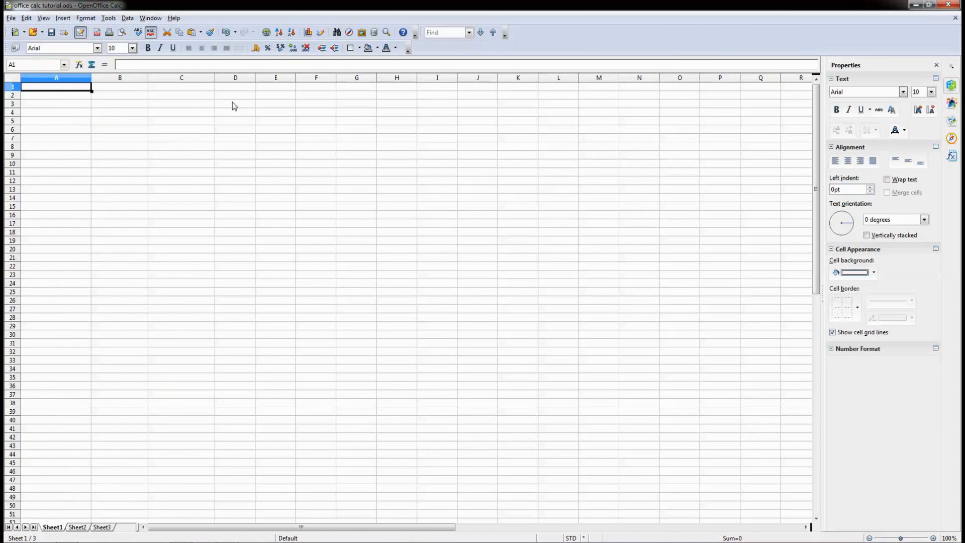
Enter the header Date in cell A1
{"action": "double_click", "coordinate": [57, 86]}
{"action": "left_click", "coordinate": [54, 93]}
{"action": "left_click", "coordinate": [41, 86]}
{"action": "type", "text": "Date"}
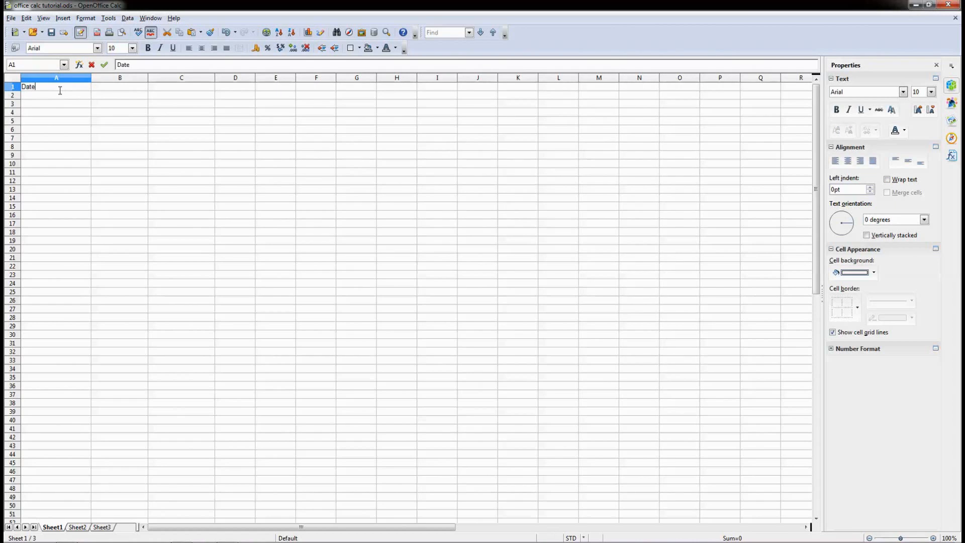
{"action": "left_click", "coordinate": [55, 101]}
{"action": "left_click", "coordinate": [45, 88]}
Widen column B slightly and enter the header Description in cell B1
{"action": "left_click", "coordinate": [110, 92]}
{"action": "left_click_drag", "start_coordinate": [148, 78], "coordinate": [170, 79]}
{"action": "double_click", "coordinate": [156, 86]}
{"action": "type", "text": "Description"}
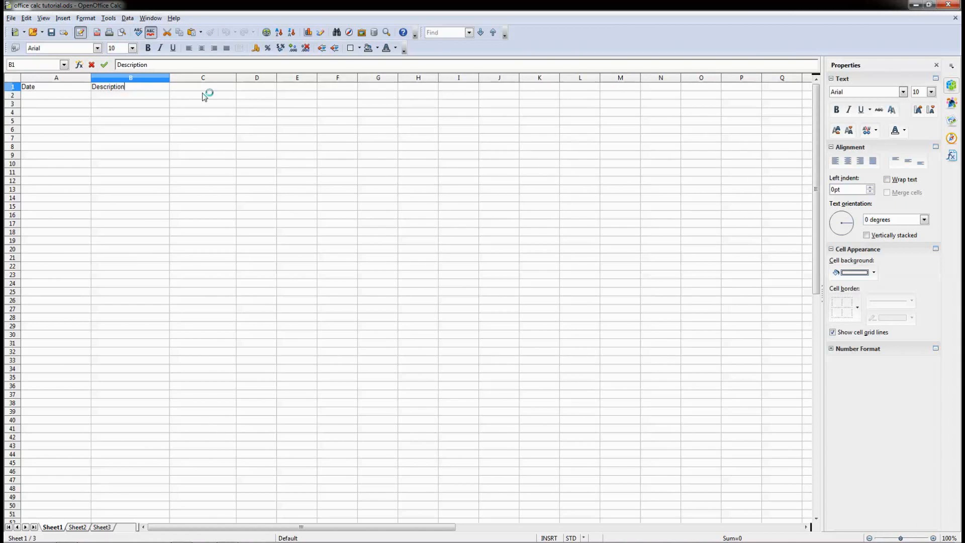
Widen column C slightly and enter the header Price in cell C1
{"action": "left_click", "coordinate": [204, 89]}
{"action": "left_click_drag", "start_coordinate": [237, 77], "coordinate": [249, 77]}
{"action": "double_click", "coordinate": [229, 88]}
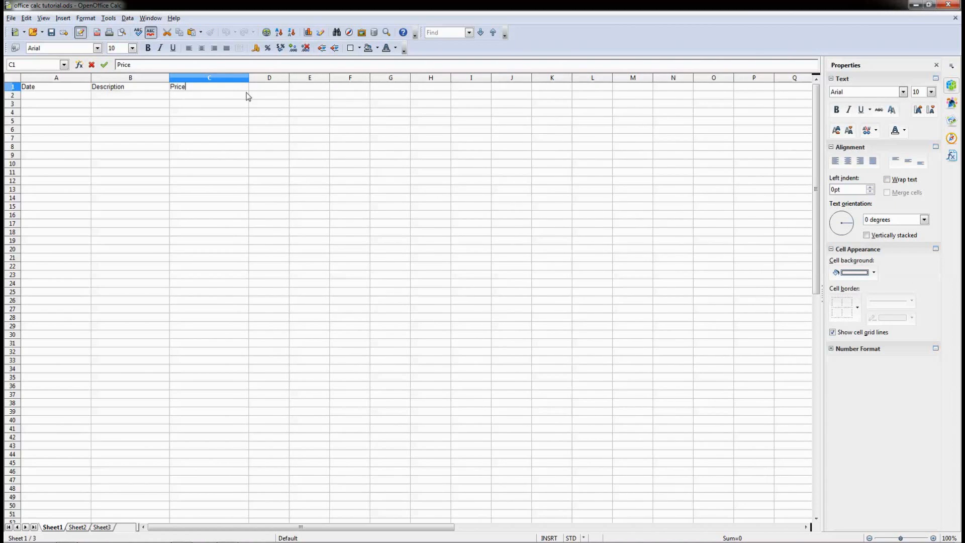
{"action": "type", "text": "Price"}
{"action": "left_click", "coordinate": [229, 102]}
{"action": "left_click", "coordinate": [223, 98]}
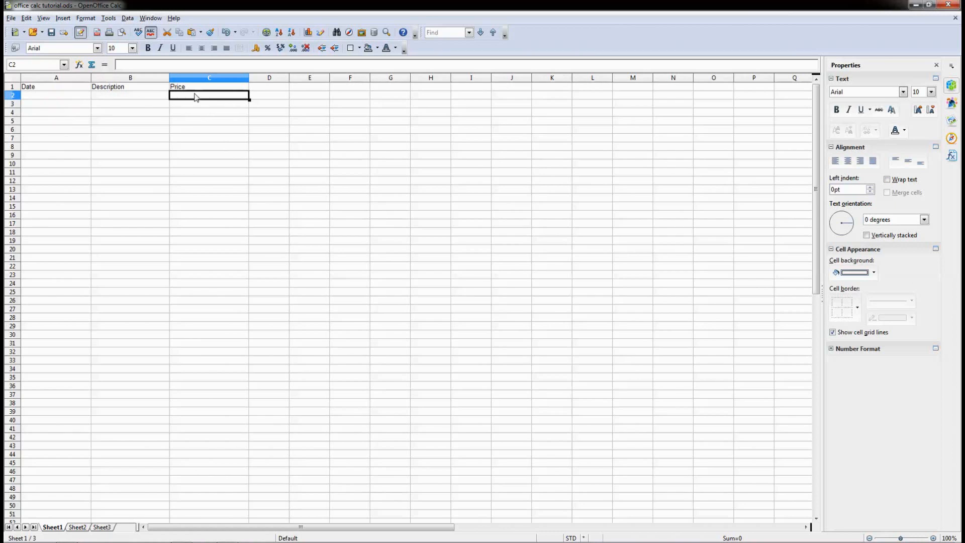
Insert an empty column before the Description column and select its header cell B1
{"action": "left_click", "coordinate": [122, 79]}
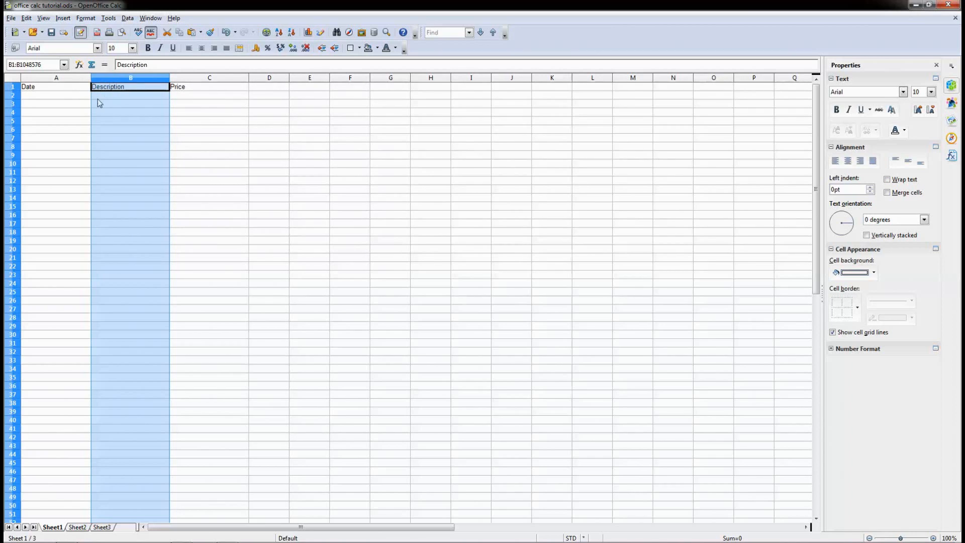
{"action": "right_click", "coordinate": [123, 82]}
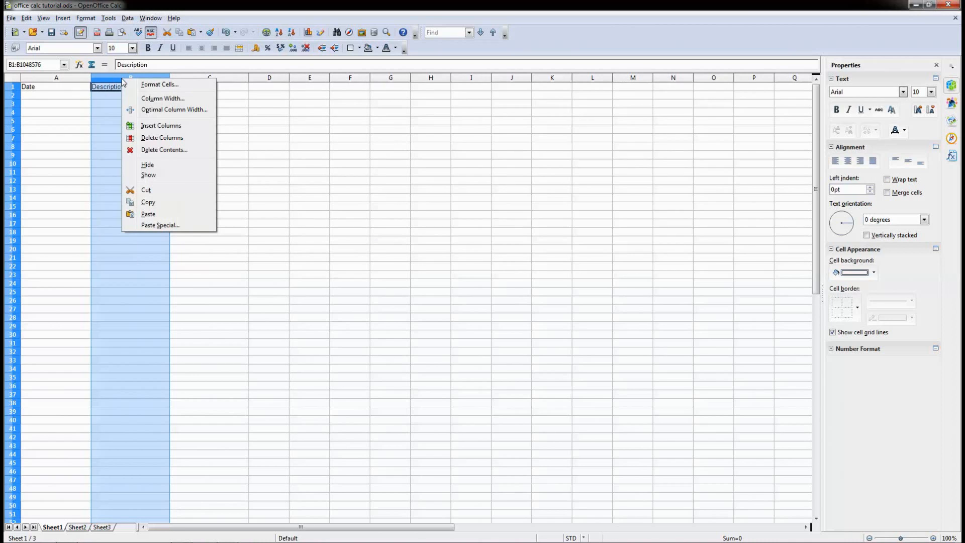
{"action": "left_click", "coordinate": [146, 126]}
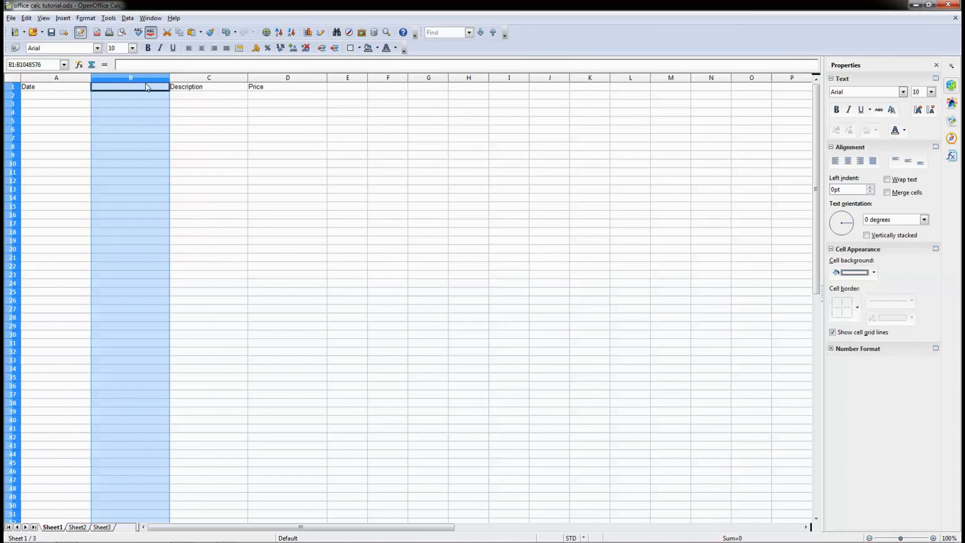
{"action": "left_click", "coordinate": [206, 78]}
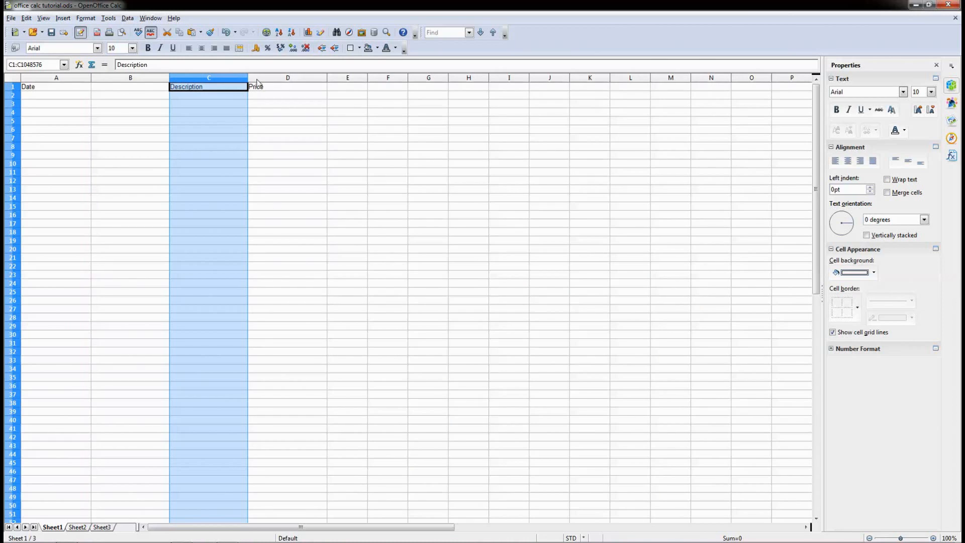
{"action": "left_click", "coordinate": [275, 79]}
{"action": "left_click", "coordinate": [147, 87]}
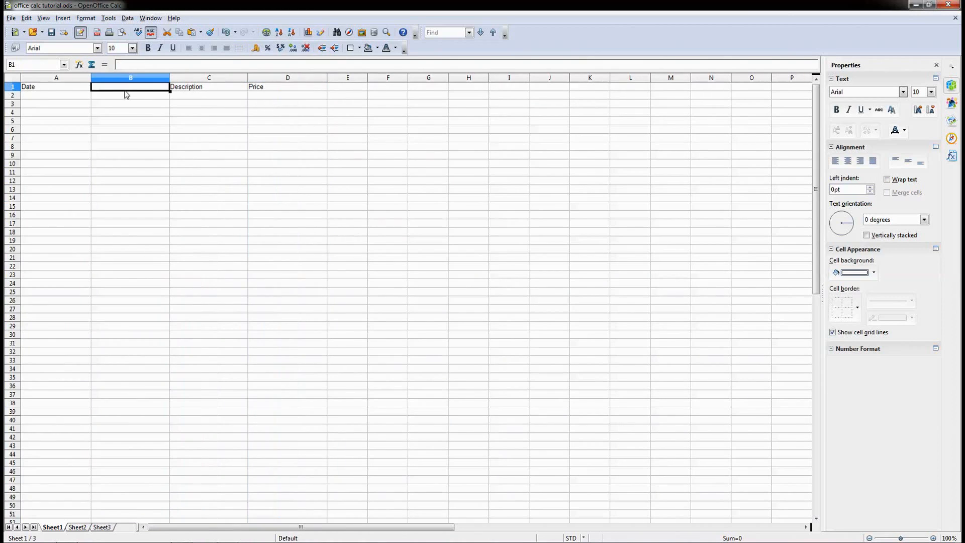
Enter the header Inv Number in cell B1 and expand its wording to Invoice Number
{"action": "double_click", "coordinate": [124, 90]}
{"action": "type", "text": "Inv"}
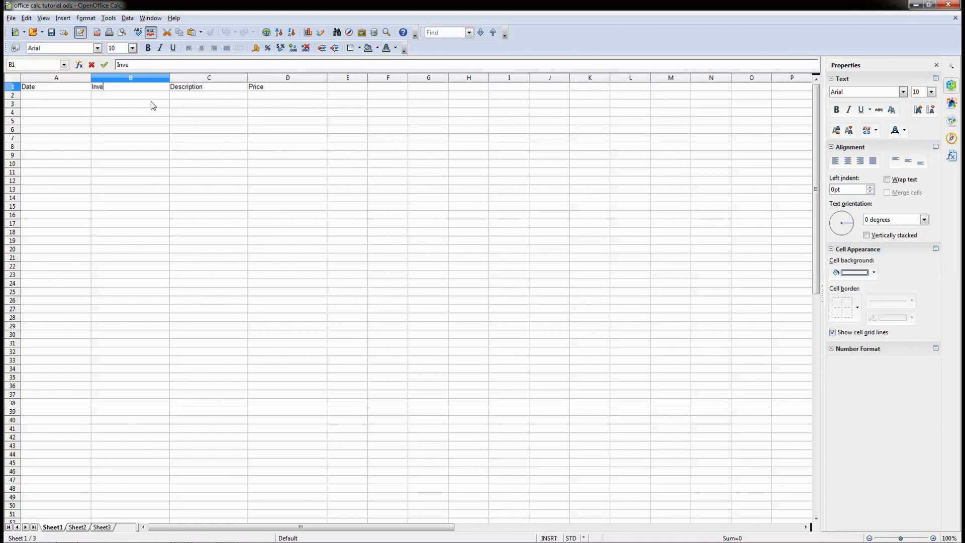
{"action": "type", "text": " Number"}
{"action": "key", "text": "Return"}
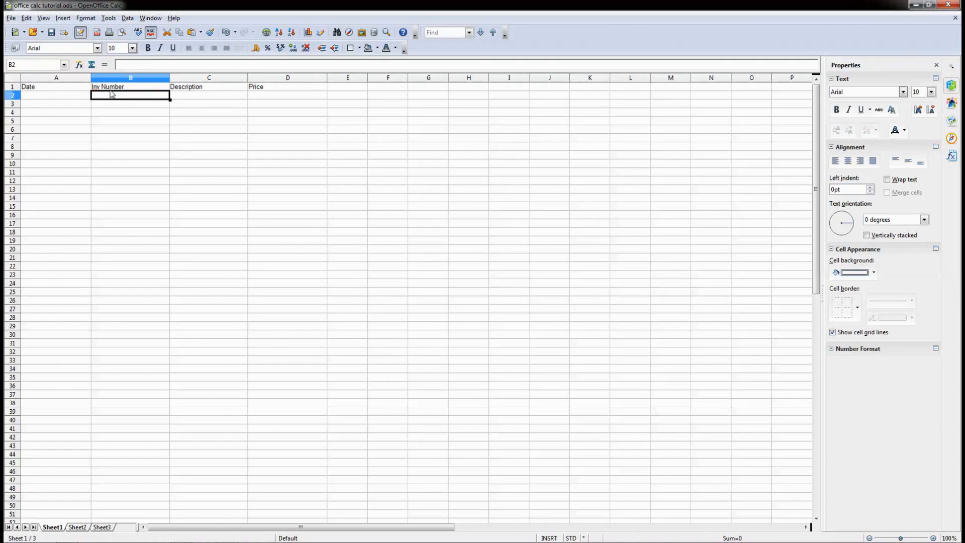
{"action": "left_click", "coordinate": [100, 86]}
{"action": "double_click", "coordinate": [100, 86]}
{"action": "type", "text": "oice"}
{"action": "left_click", "coordinate": [121, 103]}
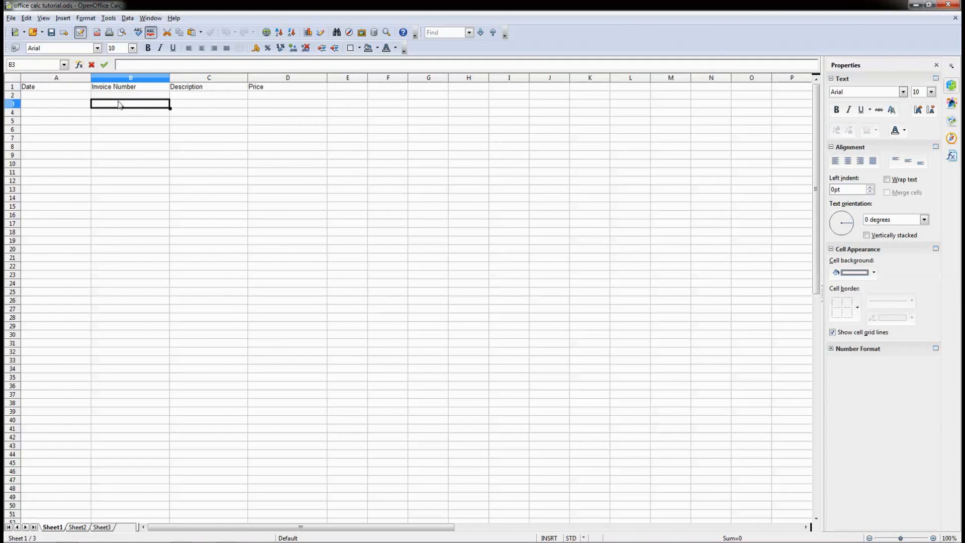
Narrow column A and select the cells of row 2 under each header in turn
{"action": "left_click_drag", "start_coordinate": [91, 78], "coordinate": [76, 78]}
{"action": "left_click", "coordinate": [62, 95]}
{"action": "left_click", "coordinate": [110, 95]}
{"action": "left_click", "coordinate": [181, 98]}
{"action": "left_click", "coordinate": [248, 98]}
Select the data area A2:D22, the Date cells A2:A22 and the Invoice Number cells B2:B22, and return to A1
{"action": "left_click_drag", "start_coordinate": [73, 97], "coordinate": [243, 266]}
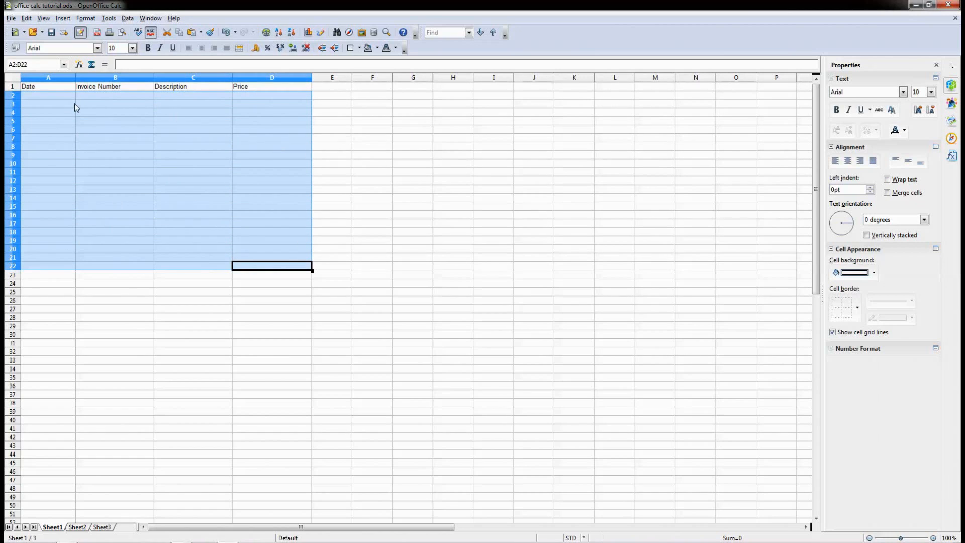
{"action": "left_click", "coordinate": [146, 190]}
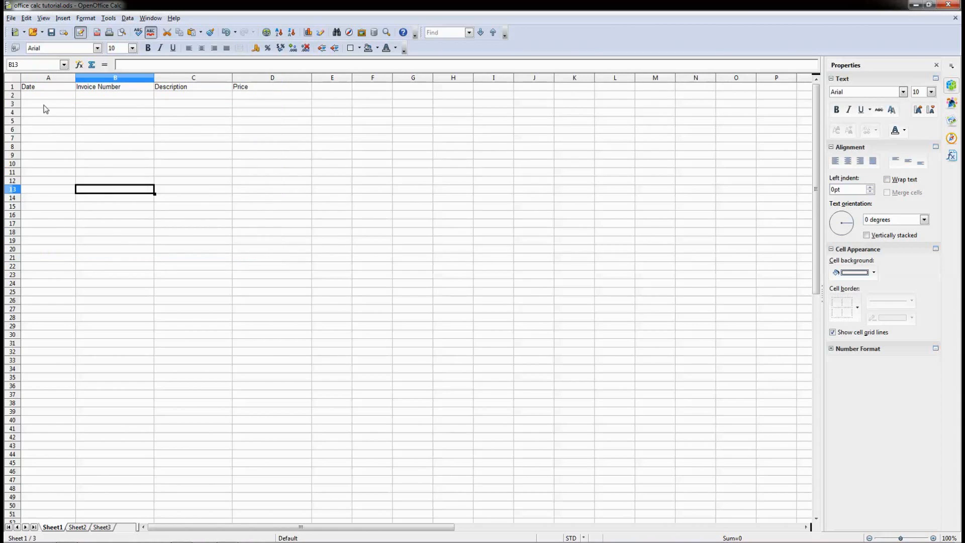
{"action": "left_click_drag", "start_coordinate": [56, 95], "coordinate": [60, 264]}
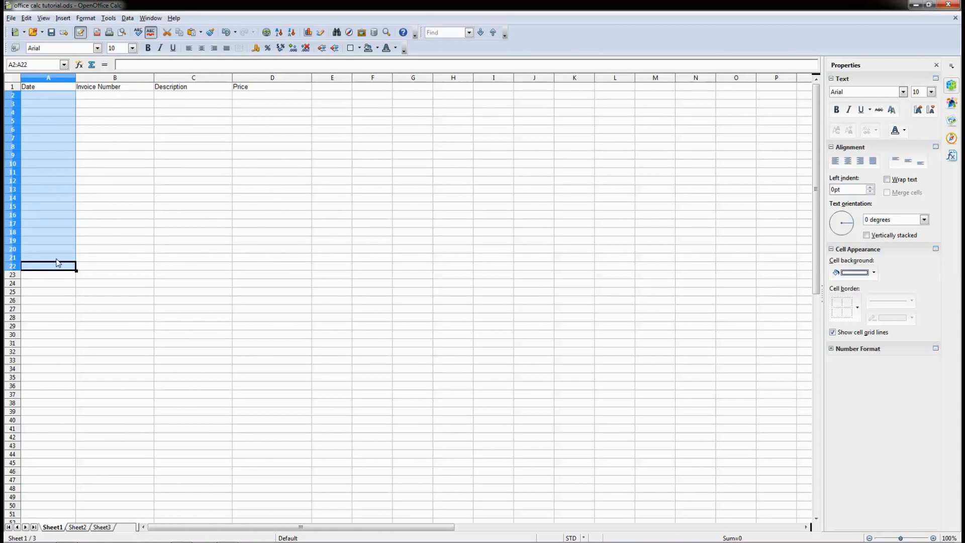
{"action": "left_click_drag", "start_coordinate": [108, 96], "coordinate": [103, 270]}
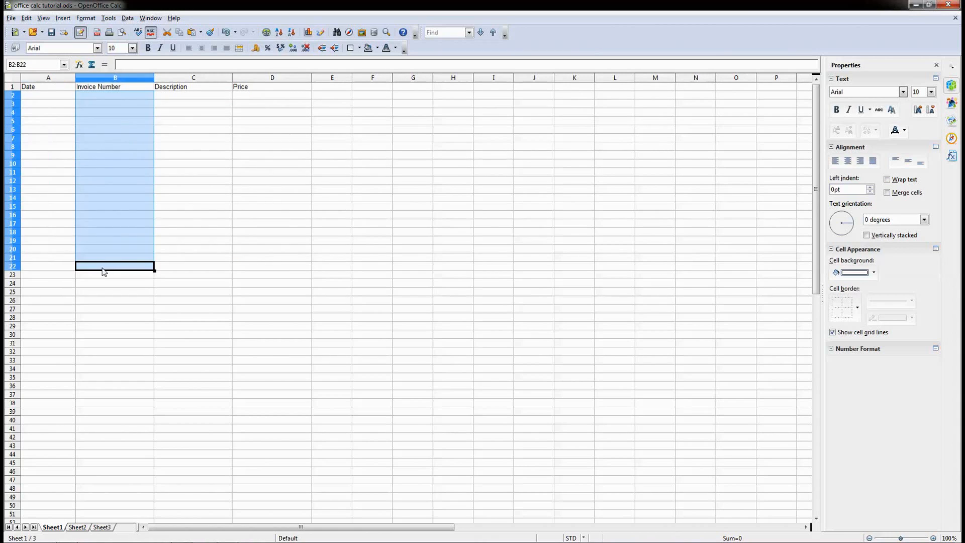
{"action": "left_click", "coordinate": [55, 88]}
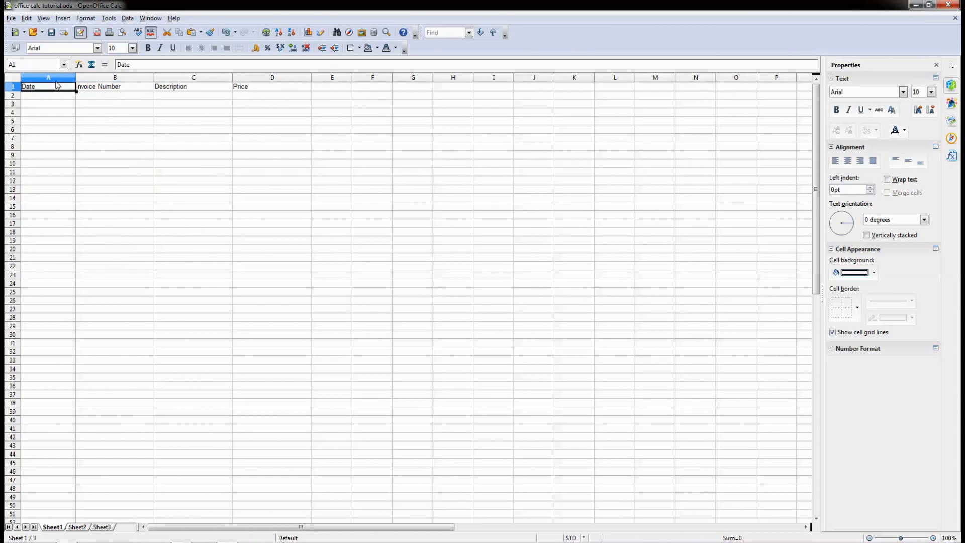
Save the spreadsheet and check which other save commands and shortcuts are available
{"action": "left_click", "coordinate": [52, 34]}
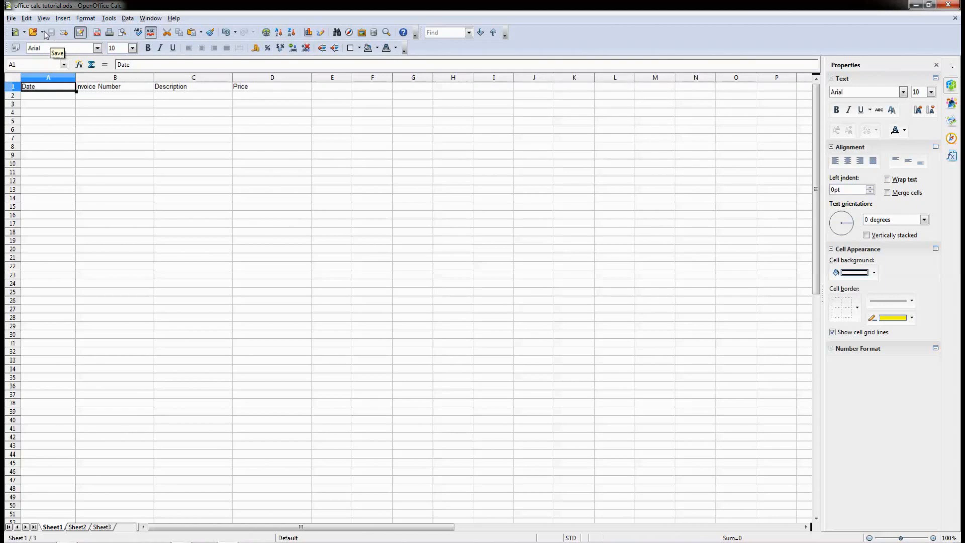
{"action": "left_click", "coordinate": [10, 18]}
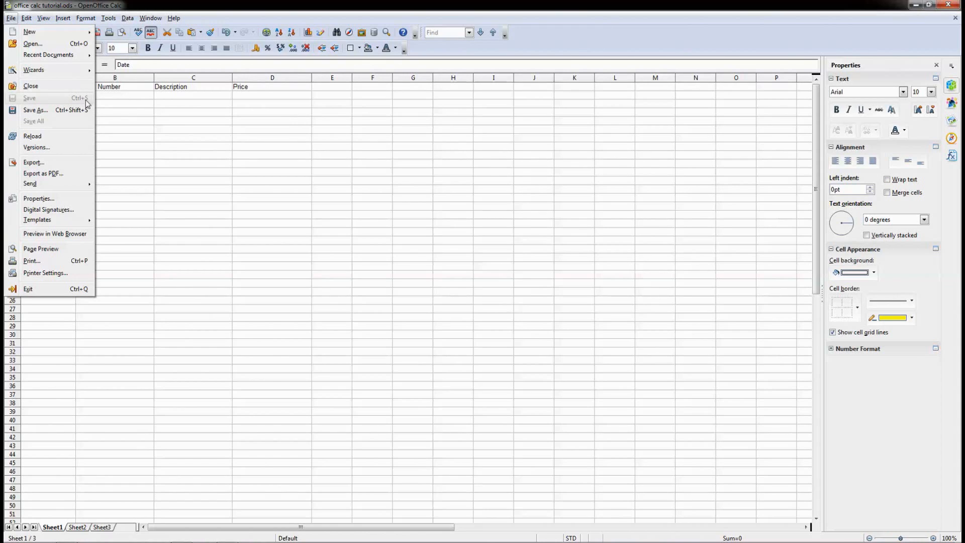
{"action": "left_click", "coordinate": [124, 91]}
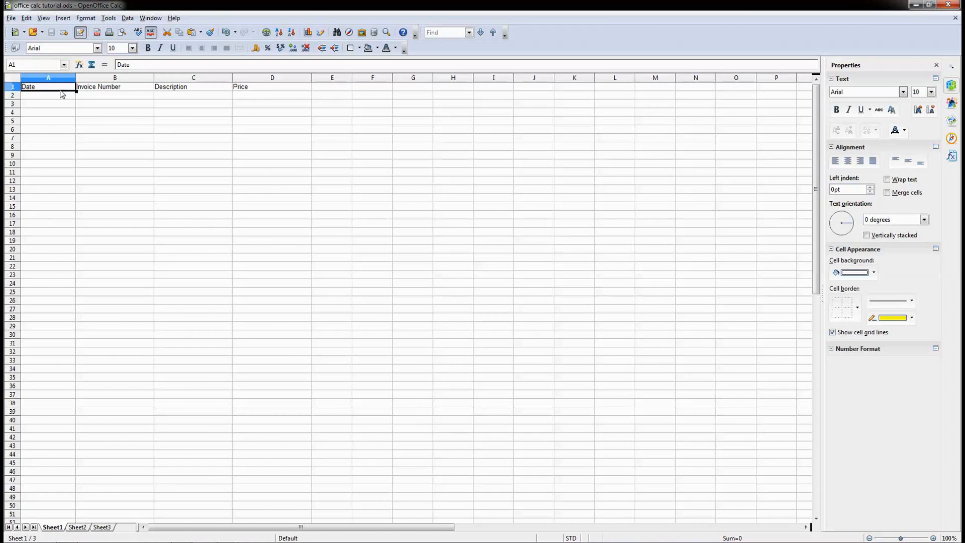
Make the header cells A1:D1 bold
{"action": "left_click_drag", "start_coordinate": [54, 95], "coordinate": [44, 197]}
{"action": "left_click", "coordinate": [50, 104]}
{"action": "left_click_drag", "start_coordinate": [47, 87], "coordinate": [241, 88]}
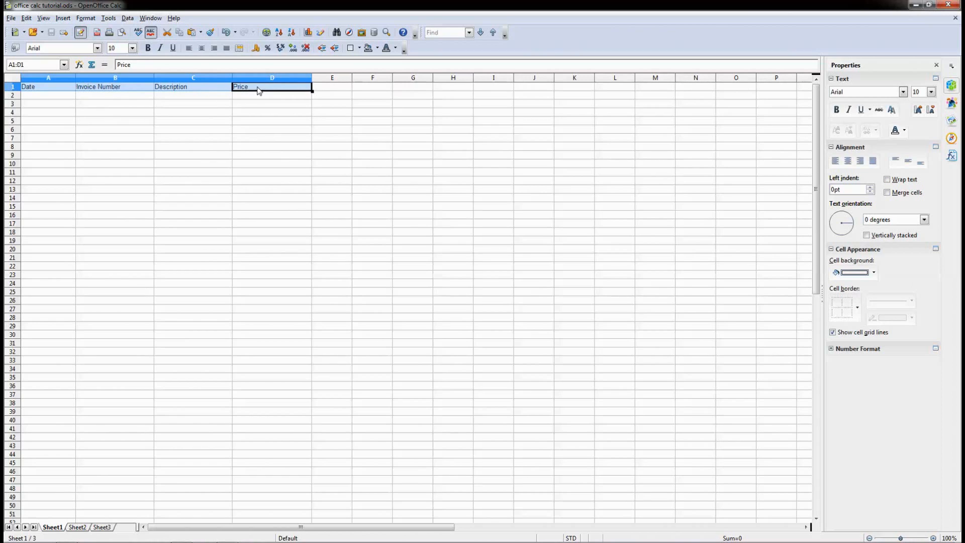
{"action": "left_click", "coordinate": [148, 48]}
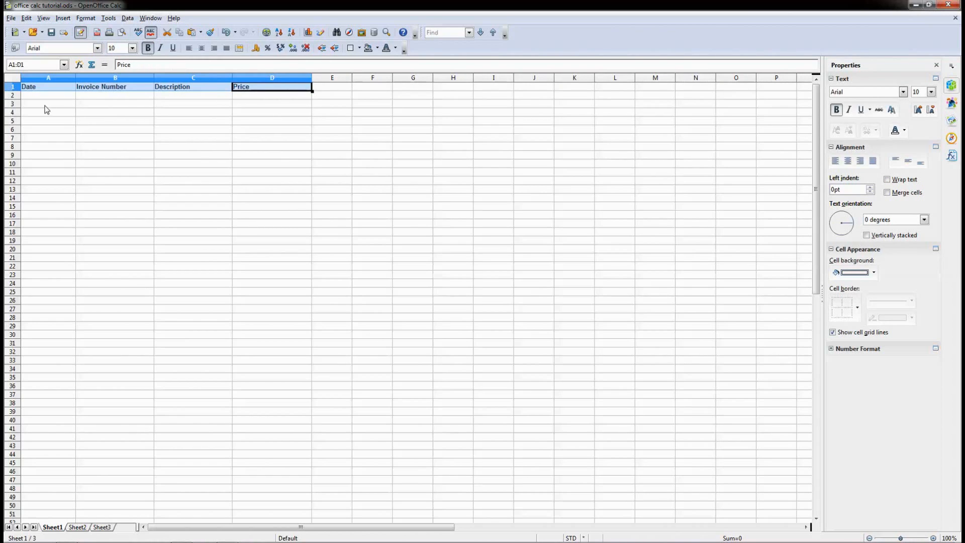
{"action": "left_click", "coordinate": [46, 98]}
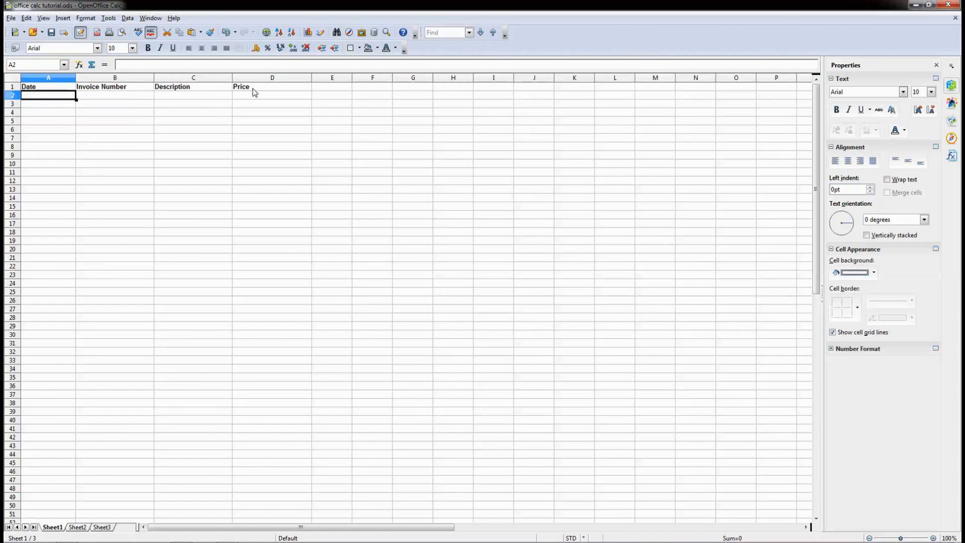
Extend the selection over the Date cells A2:A8 and return to cell A2
{"action": "key", "text": "shift+Down"}
{"action": "key", "text": "shift+Down"}
{"action": "key", "text": "shift+Down"}
{"action": "key", "text": "shift+Down"}
{"action": "key", "text": "shift+Down"}
{"action": "key", "text": "shift+Down"}
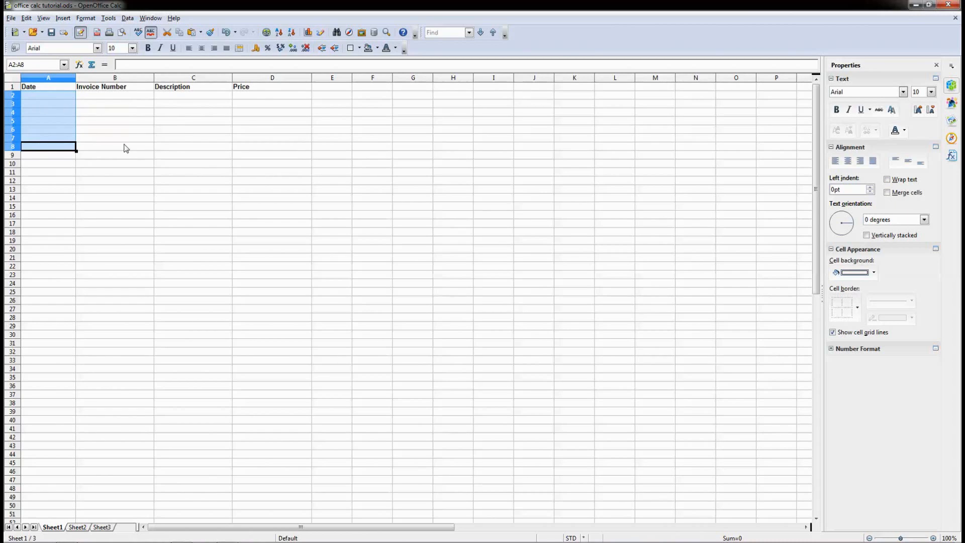
{"action": "left_click", "coordinate": [35, 96]}
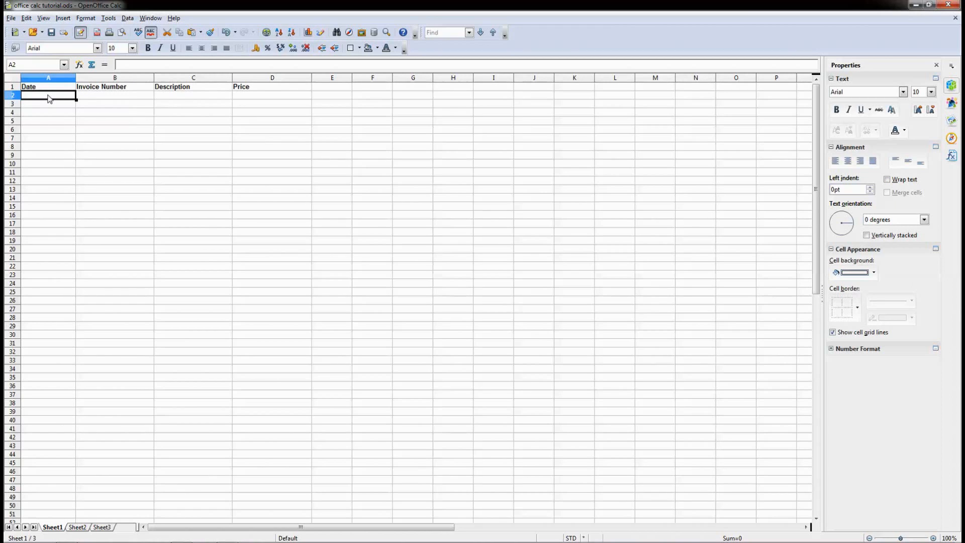
Format the Date cells A2:A30 with the Date category in the 31/12/99 format (DD/MM/YY)
{"action": "left_click_drag", "start_coordinate": [48, 98], "coordinate": [40, 336]}
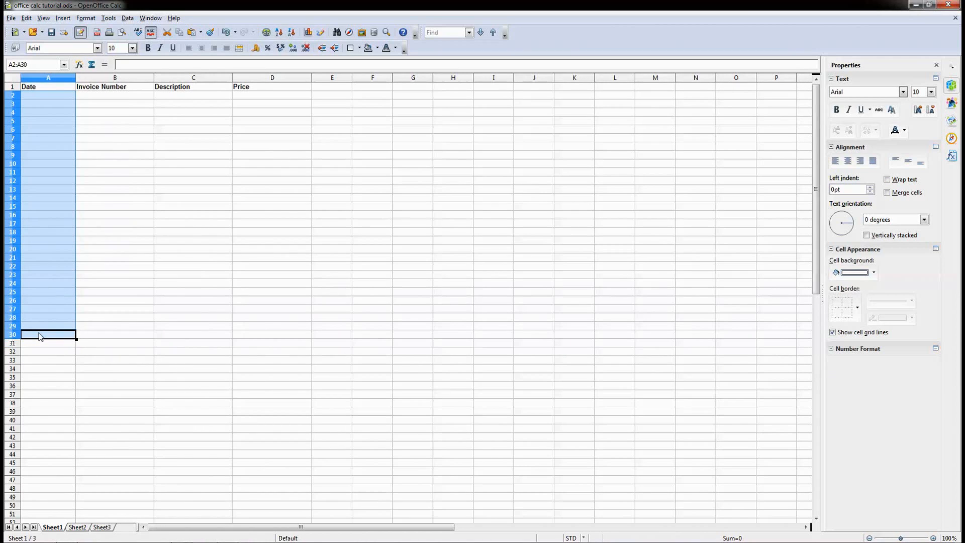
{"action": "left_click", "coordinate": [42, 98]}
{"action": "left_click_drag", "start_coordinate": [41, 98], "coordinate": [38, 338]}
{"action": "right_click", "coordinate": [46, 157]}
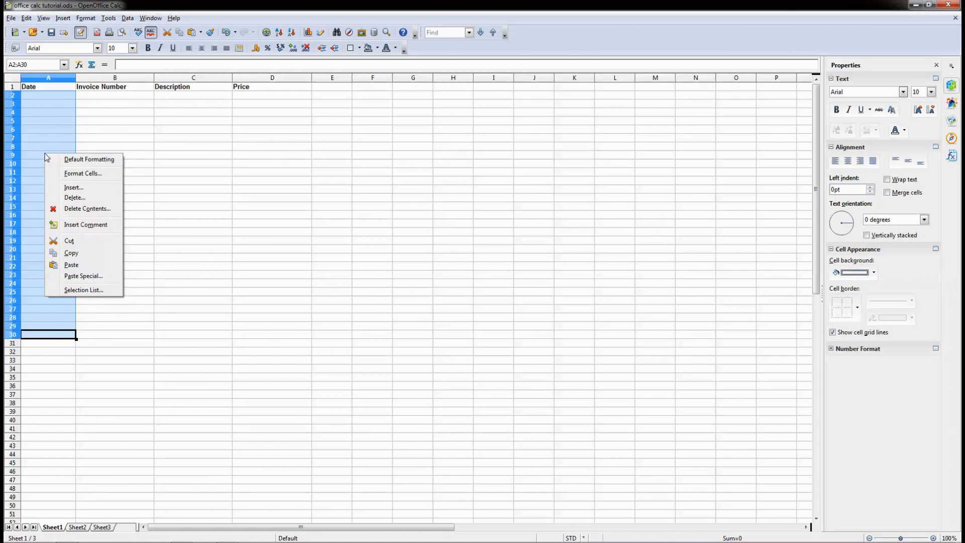
{"action": "left_click", "coordinate": [83, 173]}
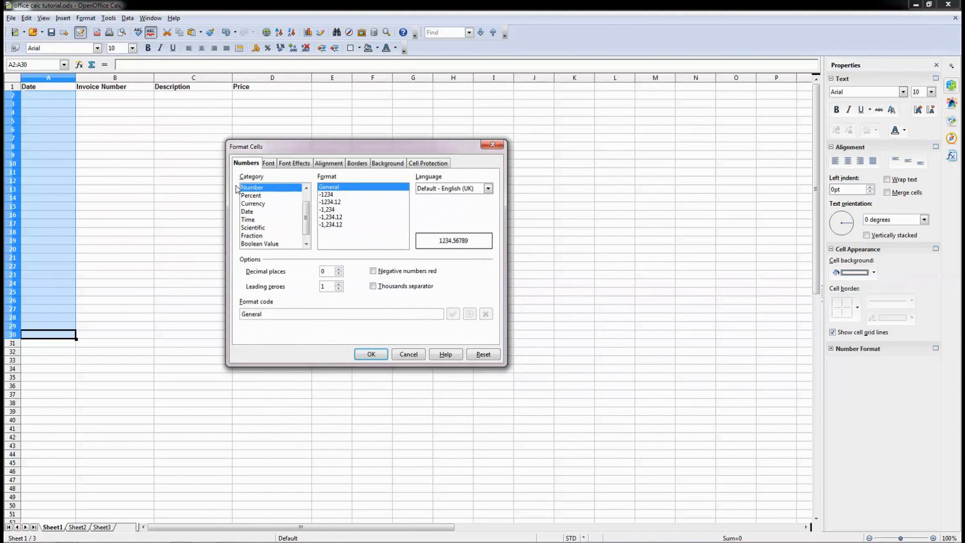
{"action": "left_click", "coordinate": [248, 212]}
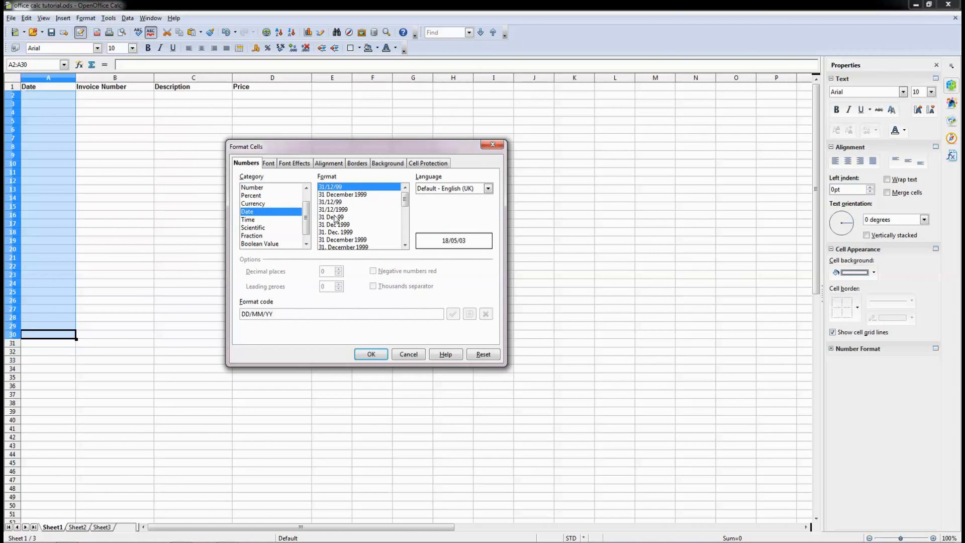
{"action": "scroll", "coordinate": [343, 241], "scroll_direction": "down", "scroll_amount": 5}
{"action": "scroll", "coordinate": [343, 242], "scroll_direction": "down", "scroll_amount": 1}
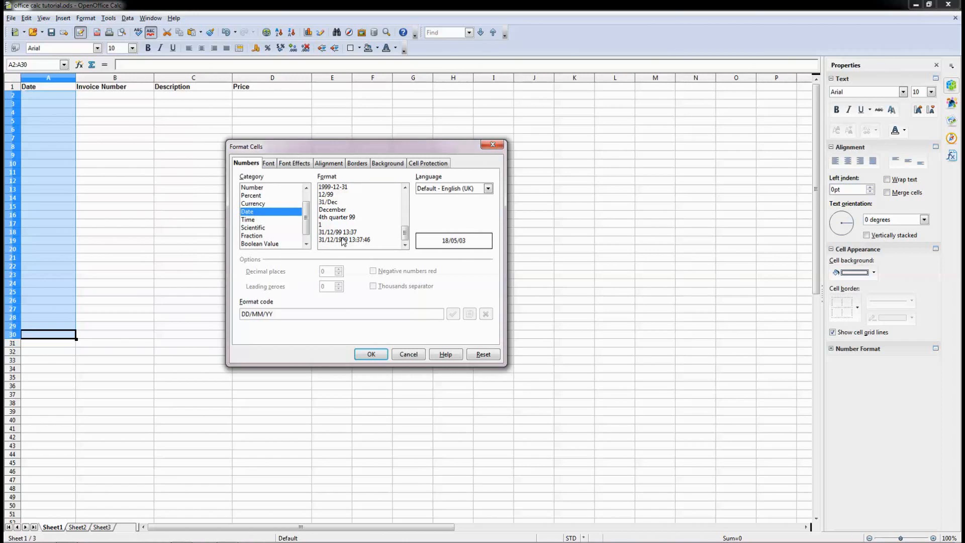
{"action": "scroll", "coordinate": [344, 241], "scroll_direction": "up", "scroll_amount": 4}
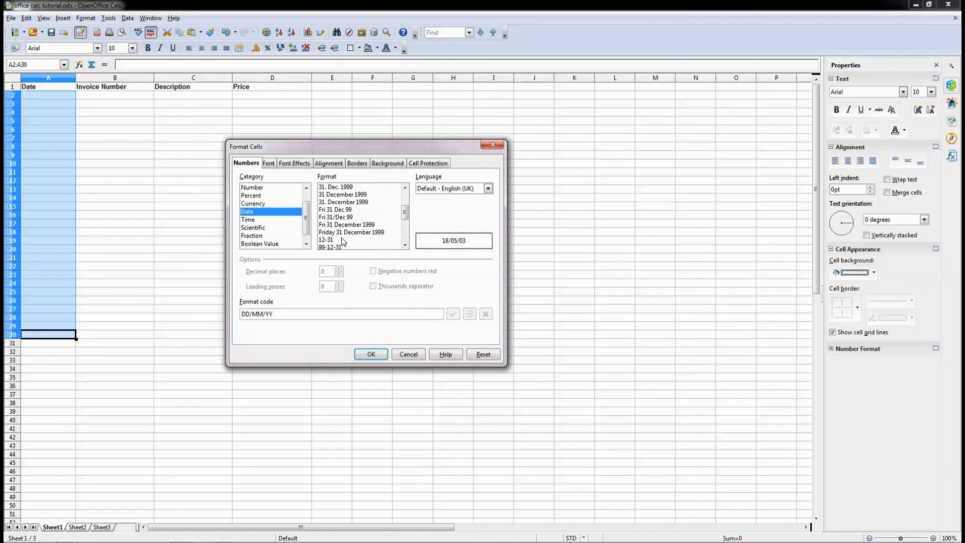
{"action": "scroll", "coordinate": [343, 241], "scroll_direction": "up", "scroll_amount": 1}
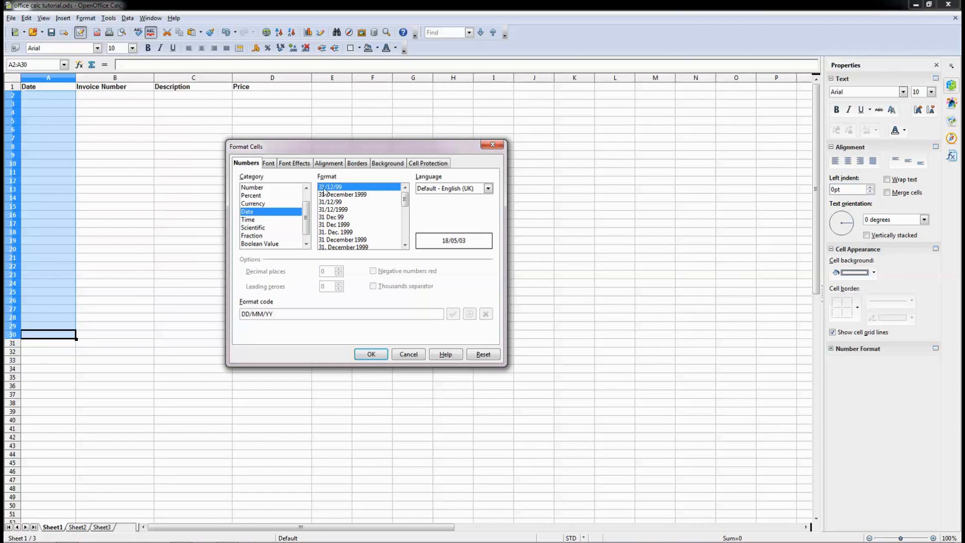
{"action": "left_click", "coordinate": [372, 355]}
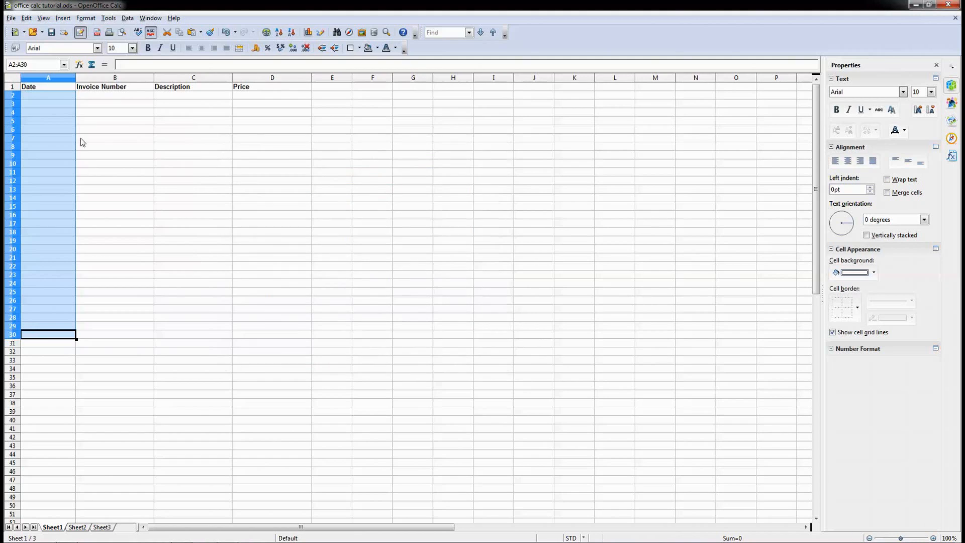
Enter the date 12/07/2013 in cell A2
{"action": "left_click", "coordinate": [45, 98]}
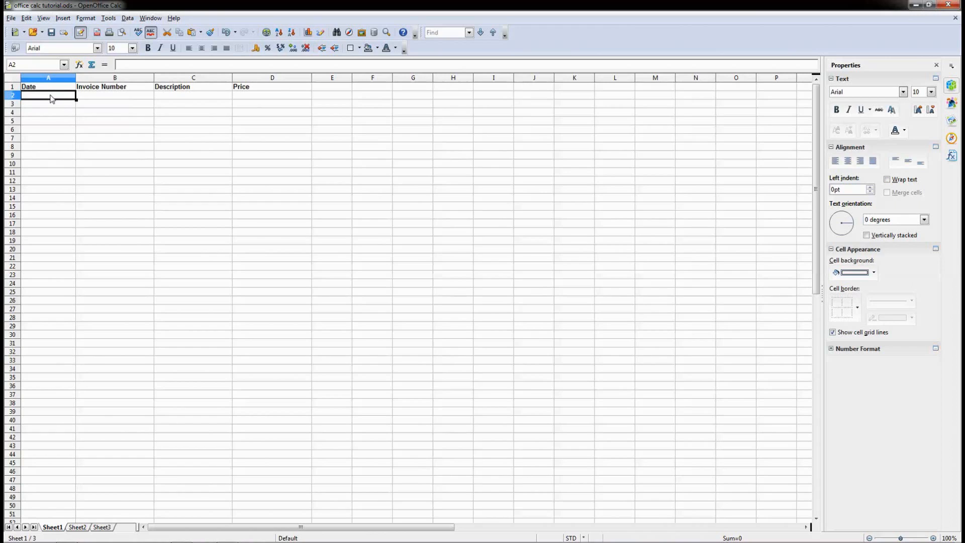
{"action": "type", "text": "12/"}
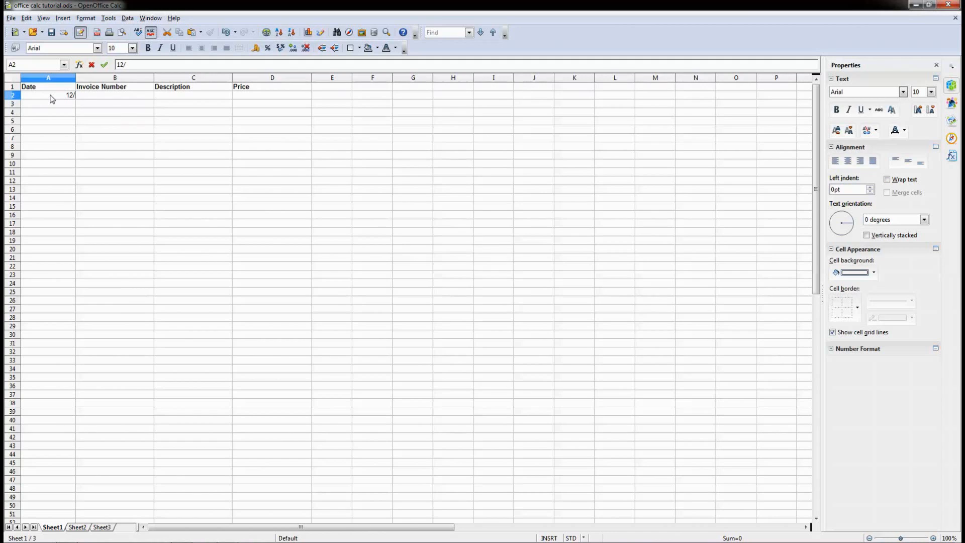
{"action": "type", "text": "17/2013"}
{"action": "key", "text": "BackSpace"}
{"action": "type", "text": "0"}
{"action": "key", "text": "Return"}
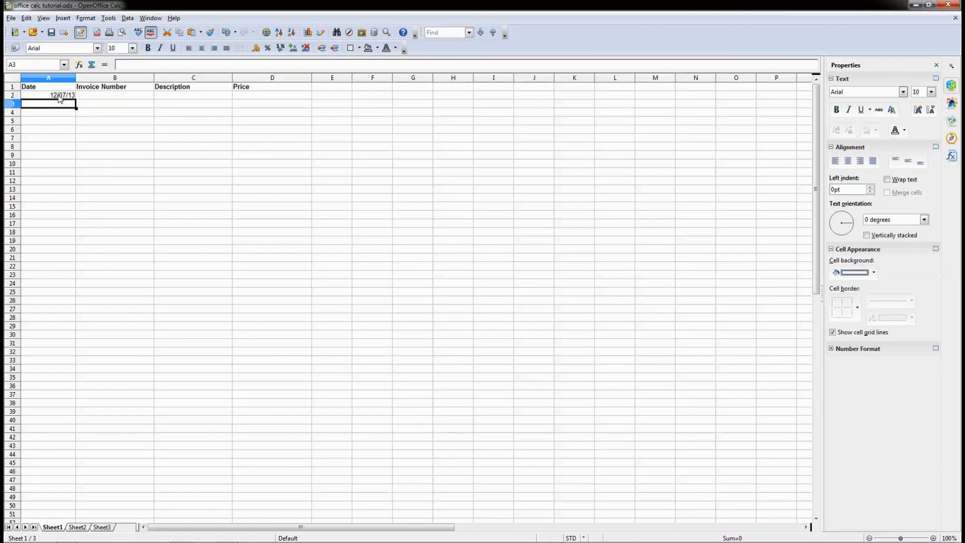
Change the date format of cell A2 to the 31 December 1999 style (DD MMMM YYYY)
{"action": "left_click", "coordinate": [63, 98]}
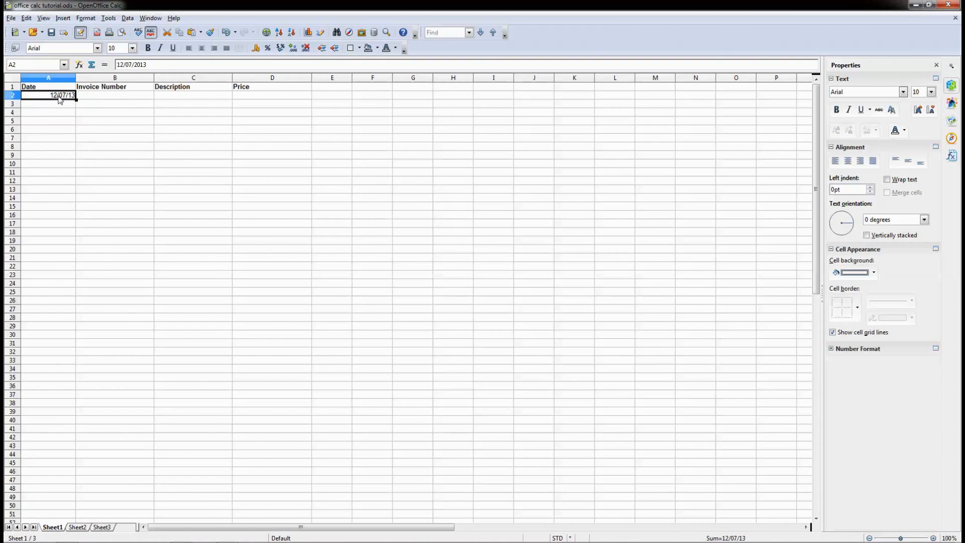
{"action": "right_click", "coordinate": [67, 96]}
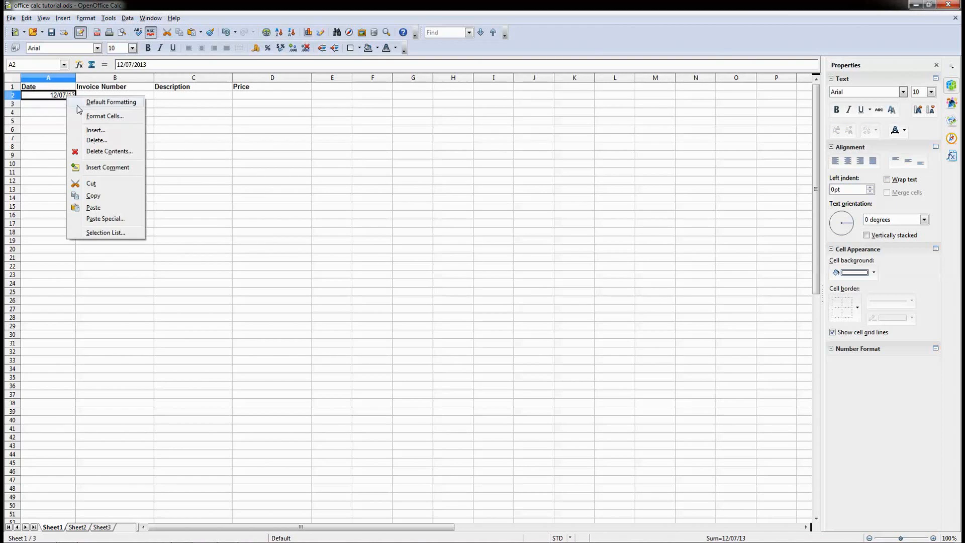
{"action": "left_click", "coordinate": [93, 122]}
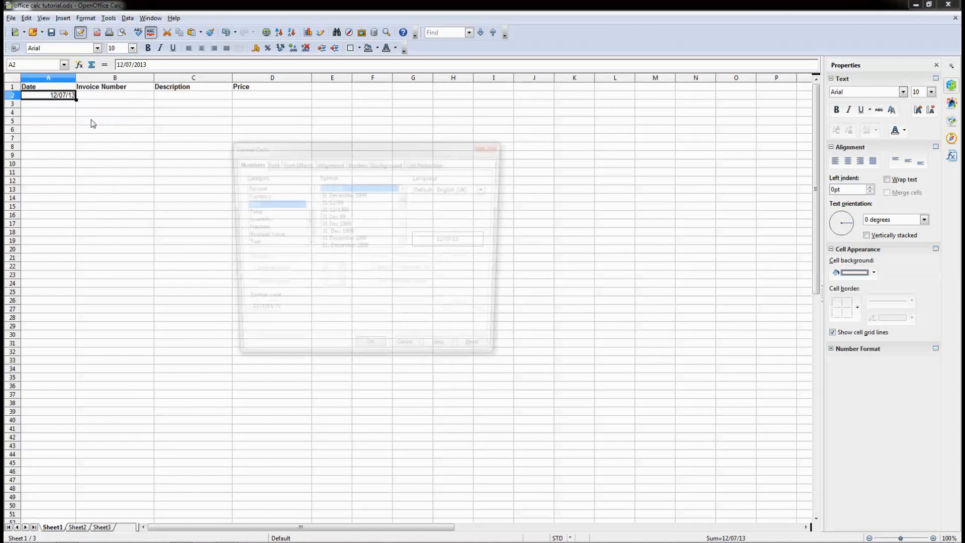
{"action": "left_click", "coordinate": [333, 196]}
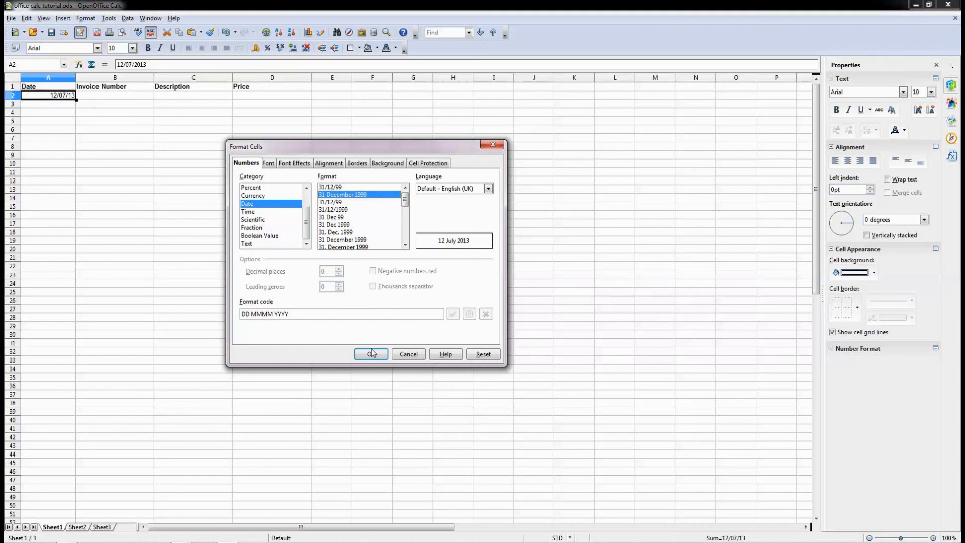
{"action": "left_click", "coordinate": [372, 355]}
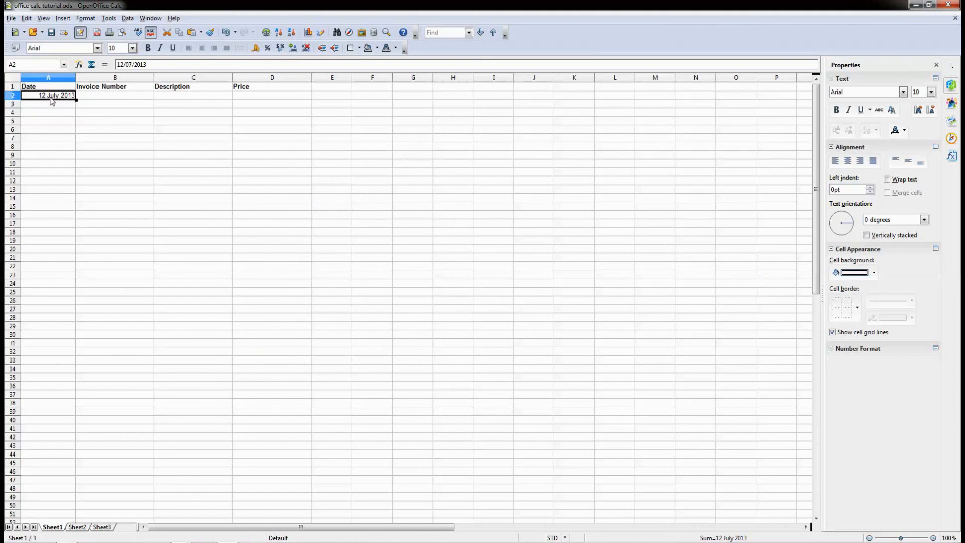
Examine the underlying content of cell A2 and the month part of its date
{"action": "left_click", "coordinate": [118, 65]}
{"action": "left_click_drag", "start_coordinate": [118, 64], "coordinate": [147, 64]}
{"action": "left_click", "coordinate": [128, 64]}
{"action": "left_click", "coordinate": [132, 65]}
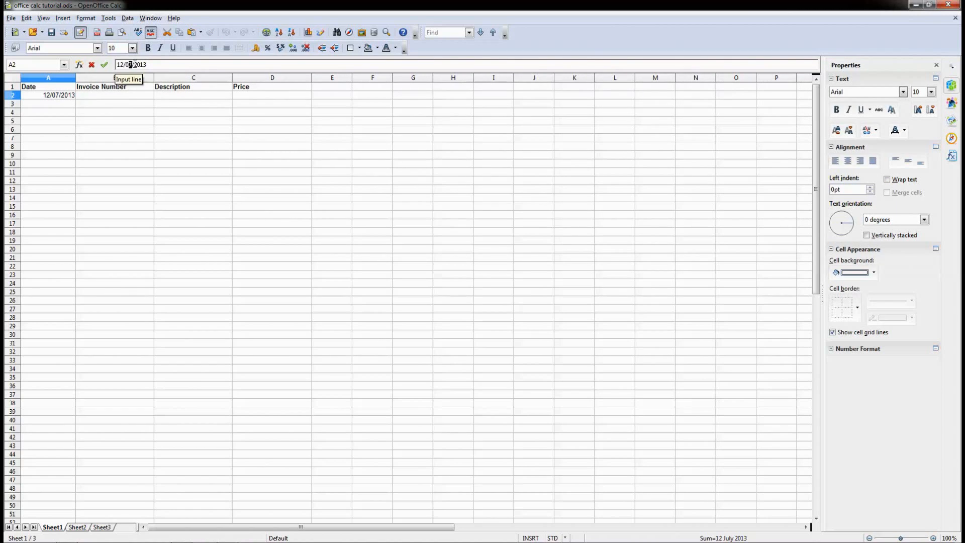
Enter the date 14/07/2013 in cell A3
{"action": "left_click", "coordinate": [65, 105]}
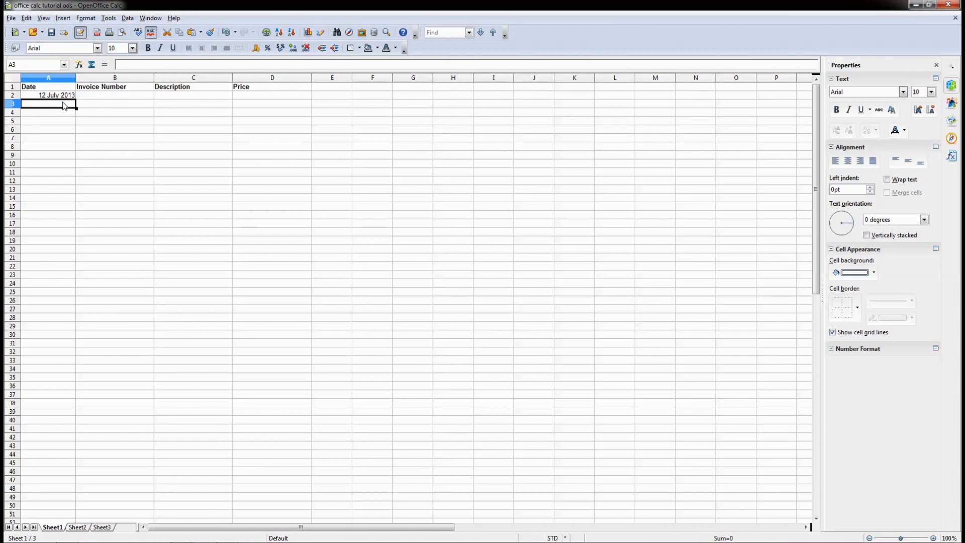
{"action": "type", "text": "14/07/2013"}
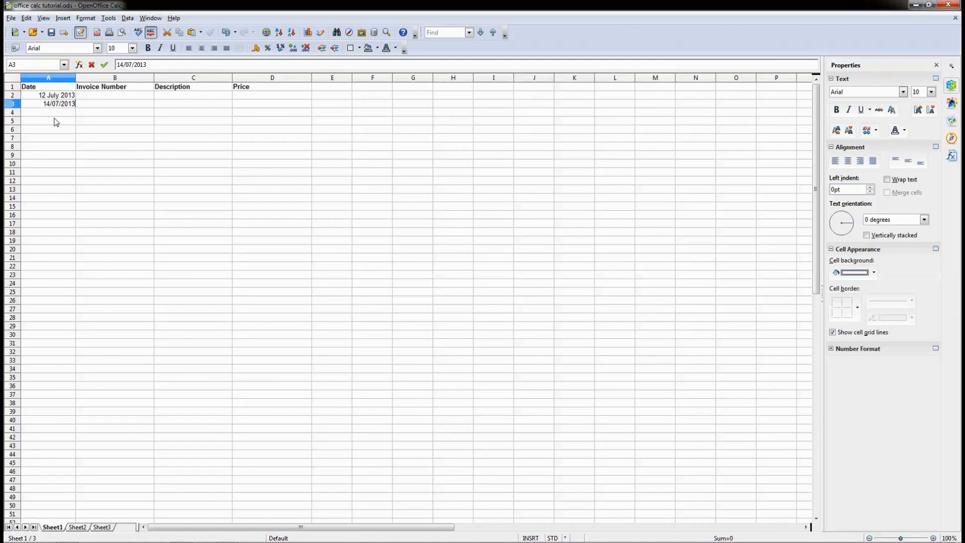
{"action": "left_click", "coordinate": [56, 122]}
Change the date format of cell A3 to the 31 December 1999 style (DD MMMM YYYY)
{"action": "left_click", "coordinate": [60, 105]}
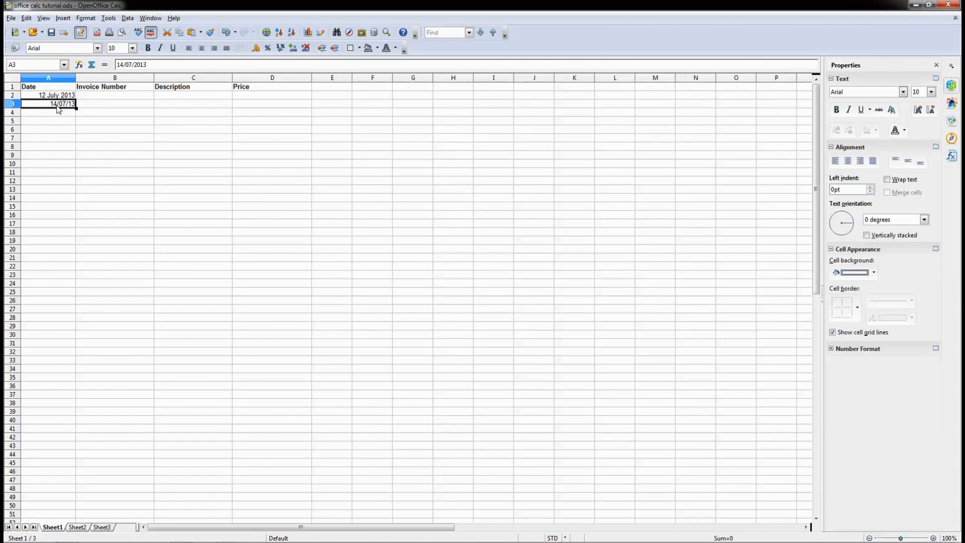
{"action": "right_click", "coordinate": [60, 105]}
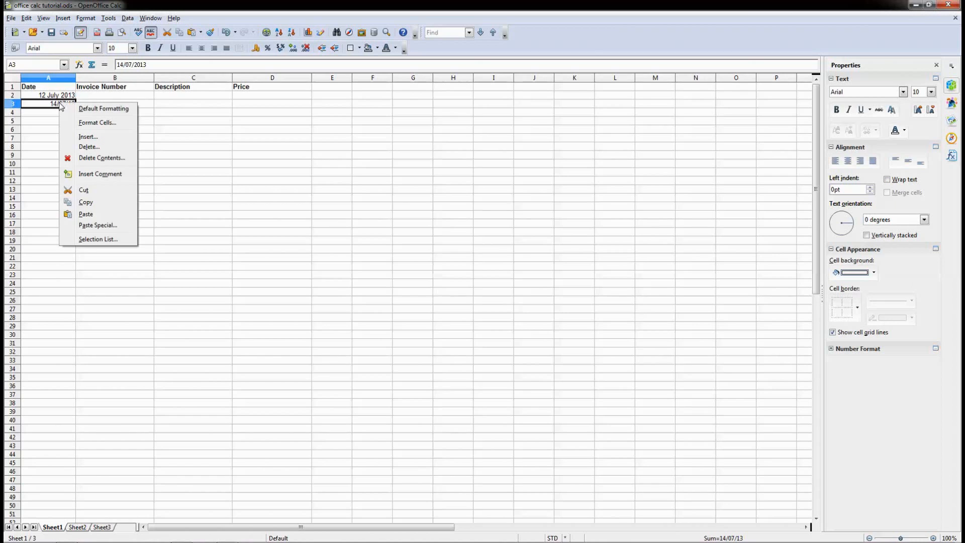
{"action": "left_click", "coordinate": [93, 121]}
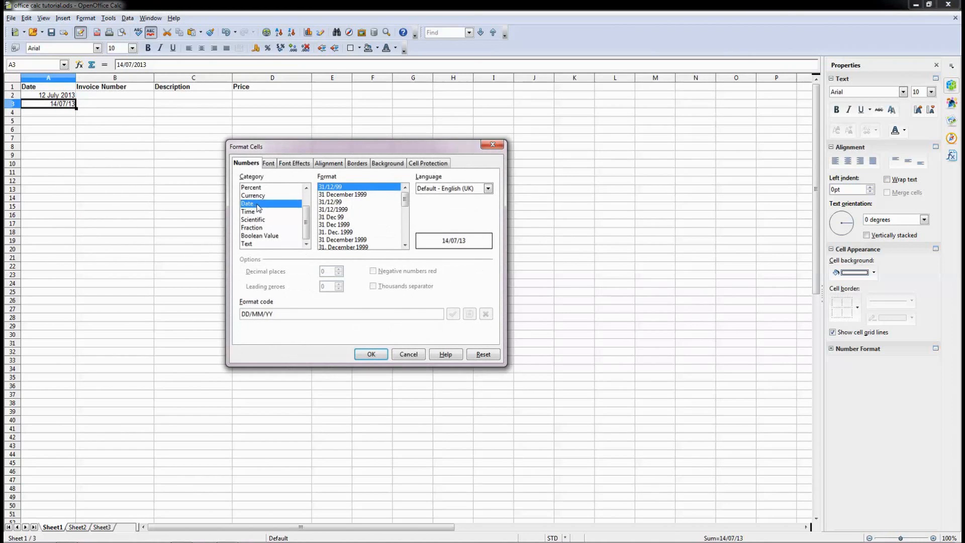
{"action": "left_click", "coordinate": [348, 195]}
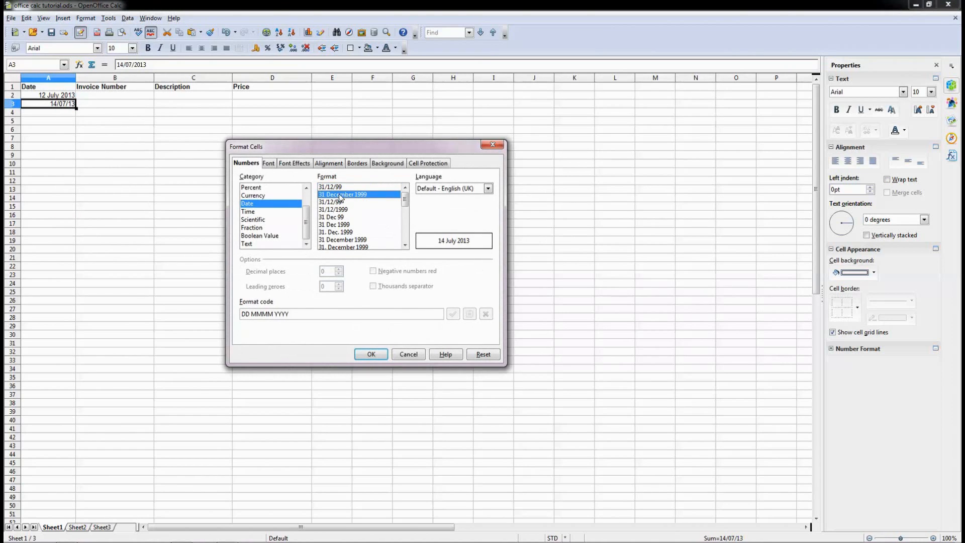
{"action": "left_click", "coordinate": [370, 354]}
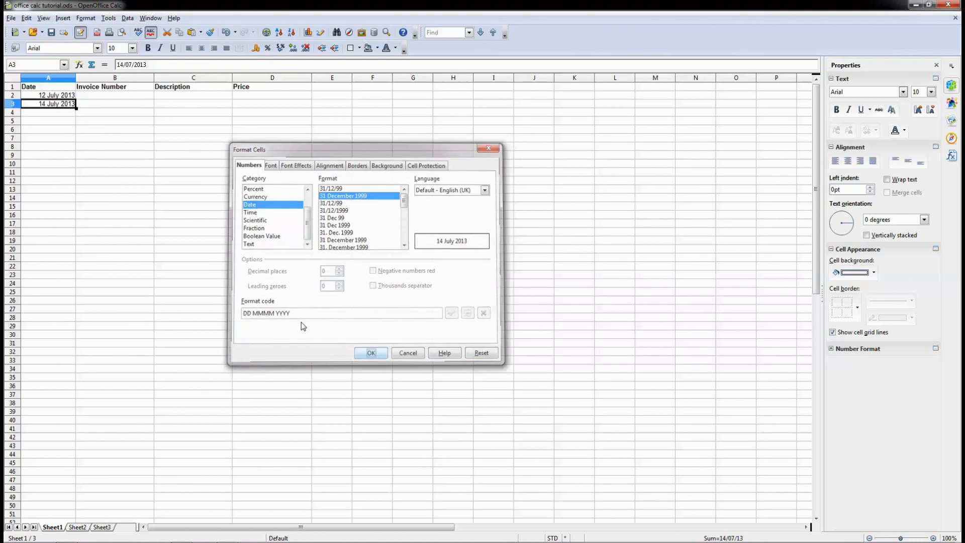
{"action": "left_click", "coordinate": [57, 122]}
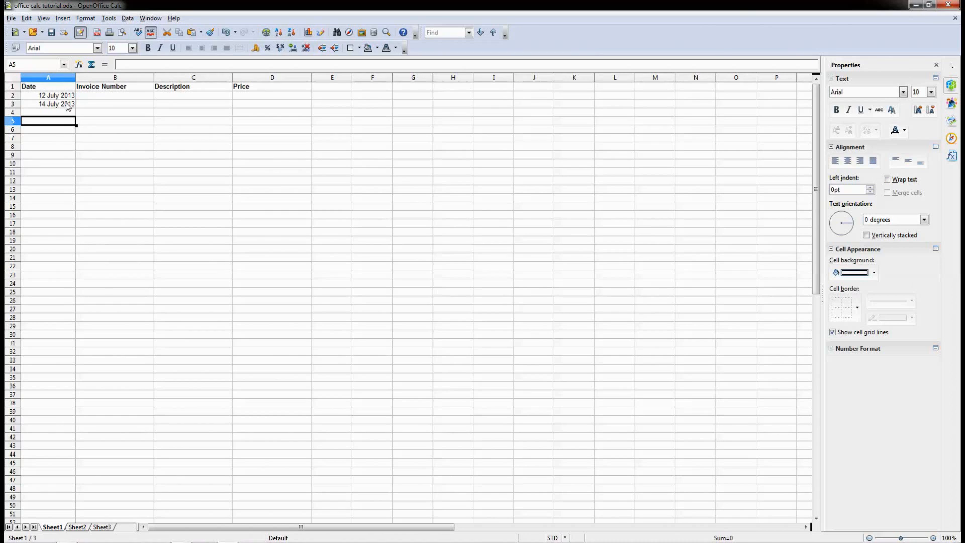
Format the whole of column A with the 31/12/99 date style (DD/MM/YY)
{"action": "left_click", "coordinate": [48, 79]}
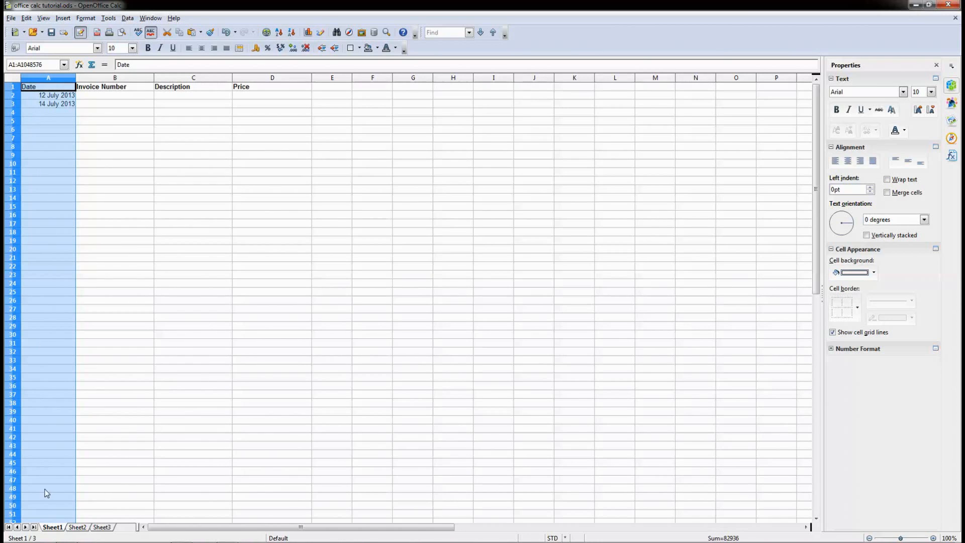
{"action": "scroll", "coordinate": [51, 213], "scroll_direction": "down", "scroll_amount": 19}
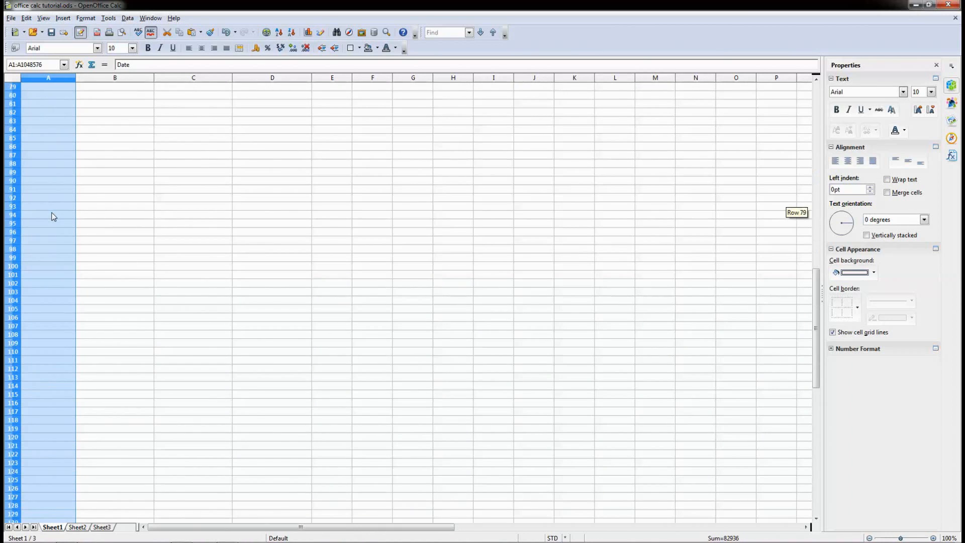
{"action": "scroll", "coordinate": [51, 216], "scroll_direction": "up", "scroll_amount": 19}
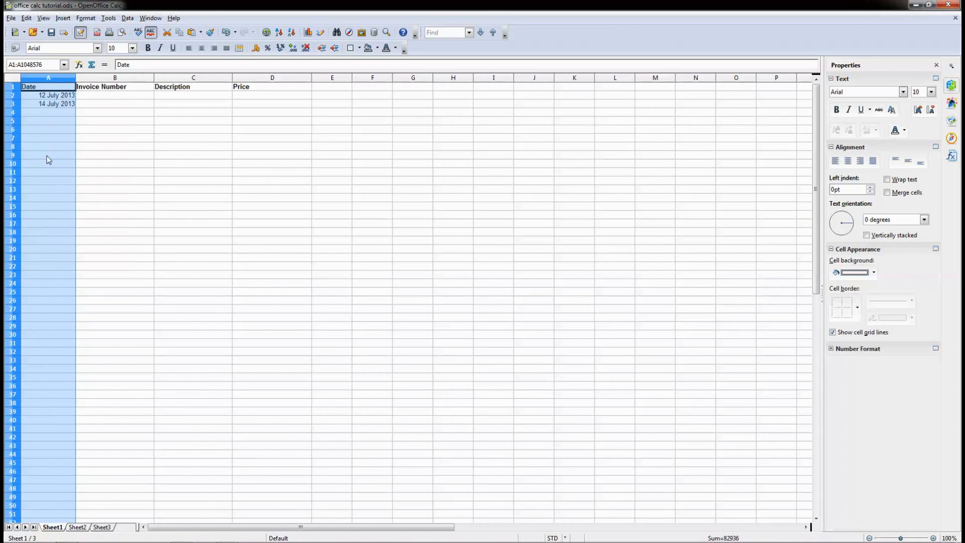
{"action": "right_click", "coordinate": [47, 158]}
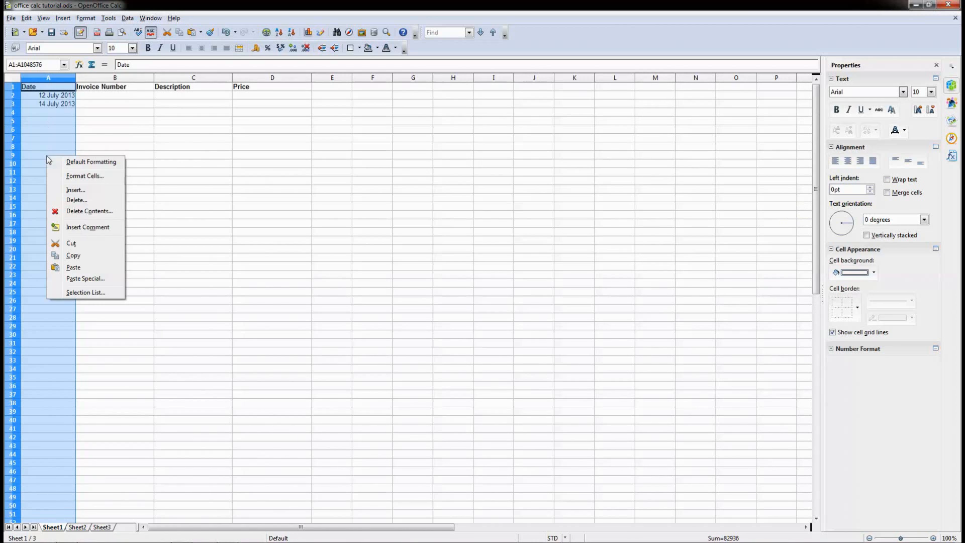
{"action": "left_click", "coordinate": [78, 177]}
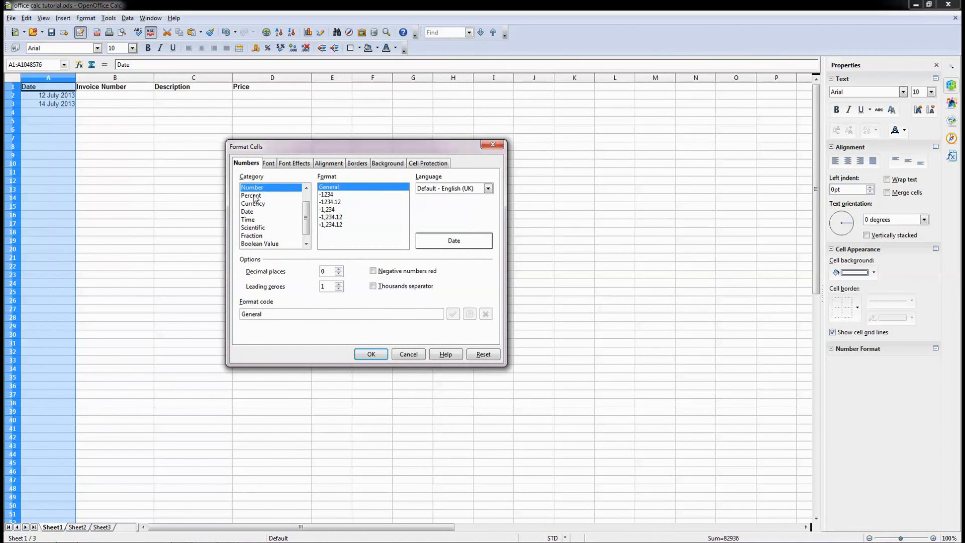
{"action": "left_click", "coordinate": [251, 212]}
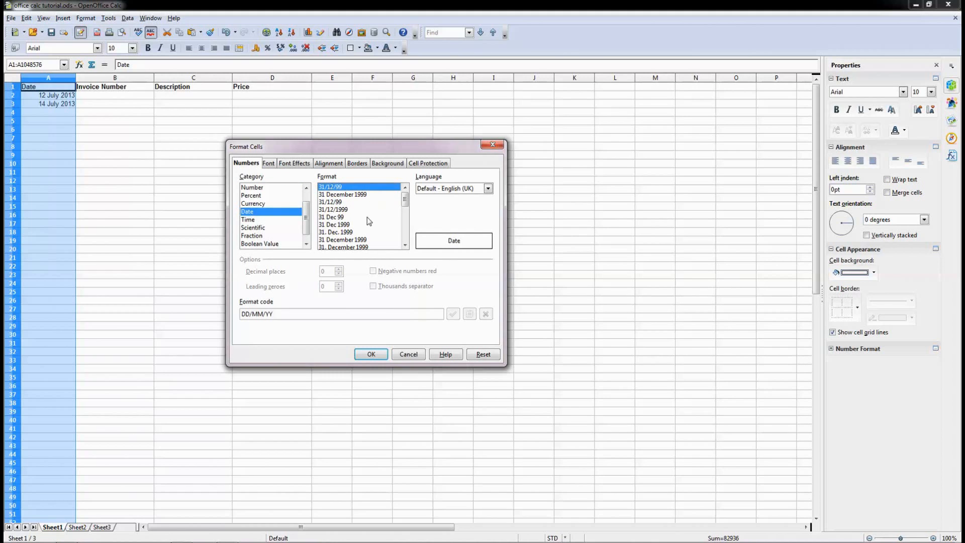
{"action": "left_click", "coordinate": [370, 353]}
{"action": "left_click", "coordinate": [56, 123]}
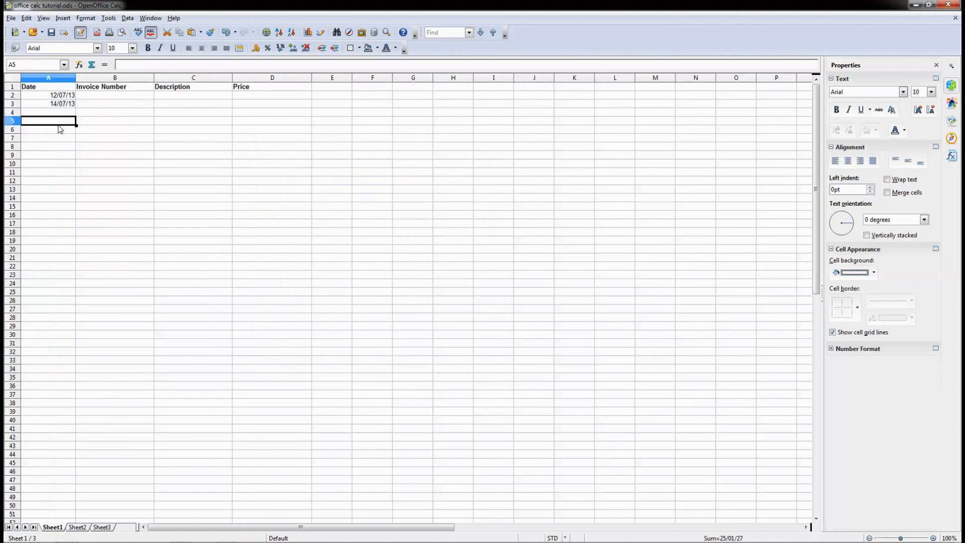
Check the reformatted dates in A2 and A3, and save the spreadsheet
{"action": "left_click_drag", "start_coordinate": [63, 95], "coordinate": [63, 104]}
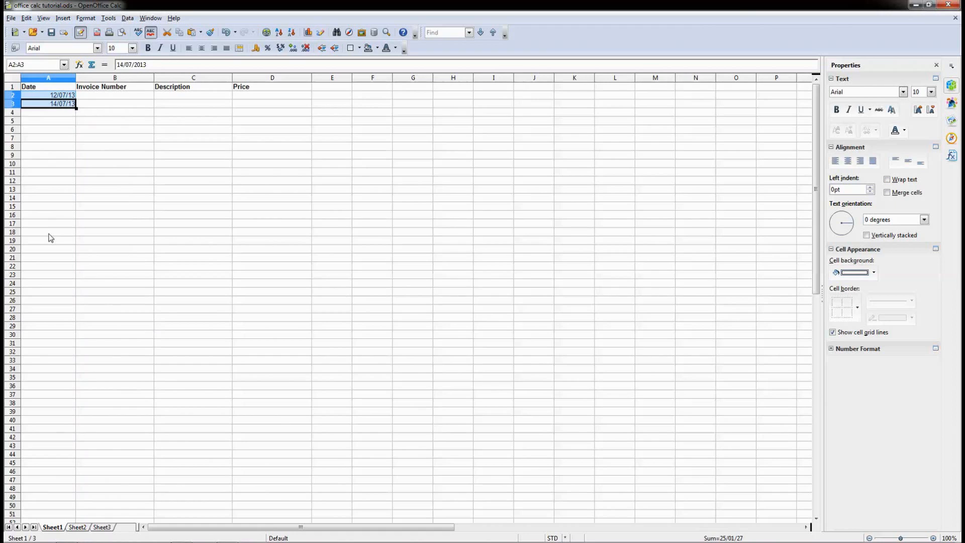
{"action": "left_click", "coordinate": [53, 113]}
{"action": "left_click", "coordinate": [24, 86]}
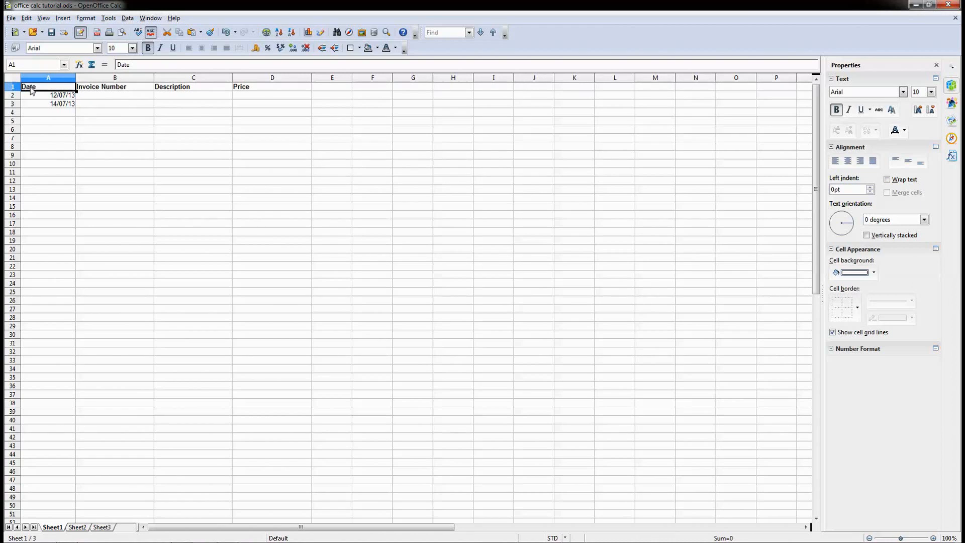
{"action": "left_click", "coordinate": [56, 111]}
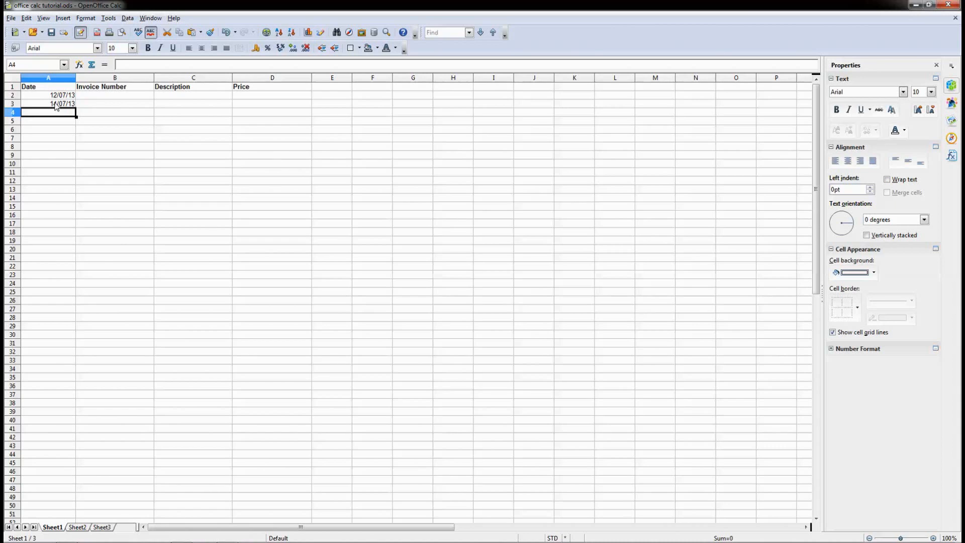
{"action": "left_click", "coordinate": [51, 33]}
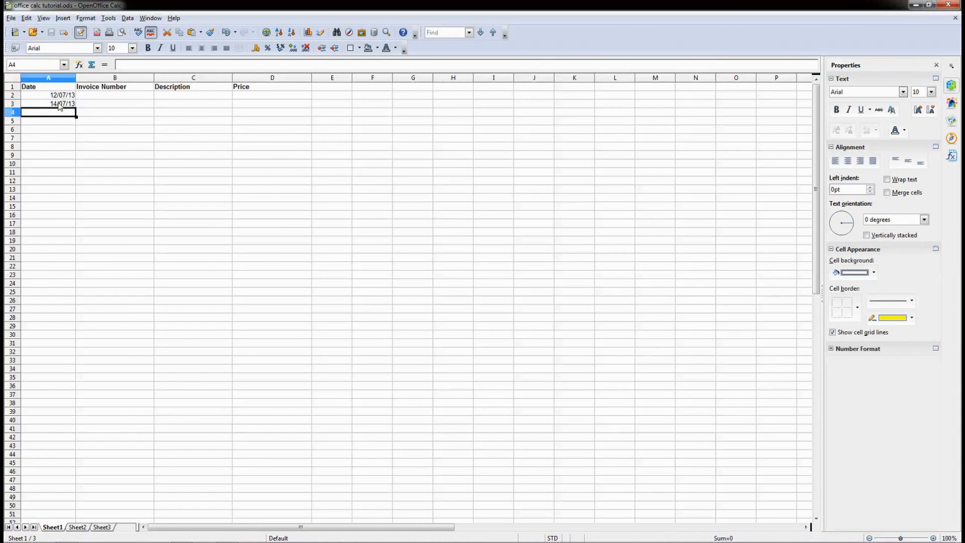
{"action": "key", "text": "Up"}
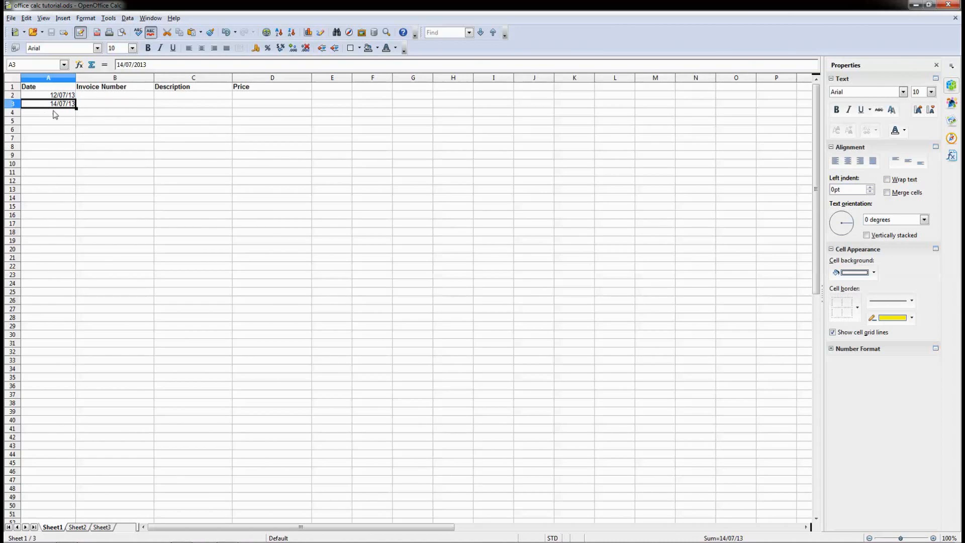
{"action": "key", "text": "Down"}
{"action": "key", "text": "Down"}
{"action": "key", "text": "Down"}
{"action": "key", "text": "Down"}
{"action": "key", "text": "Down"}
{"action": "key", "text": "Down"}
{"action": "key", "text": "Down"}
{"action": "key", "text": "Down"}
{"action": "key", "text": "Down"}
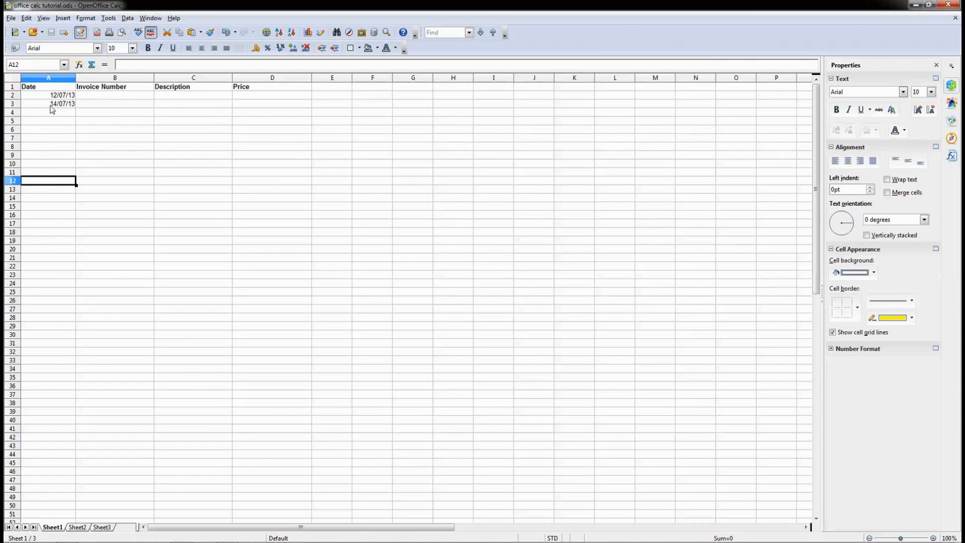
Extend the date series from cell A3 down to A30 with the fill handle
{"action": "left_click", "coordinate": [50, 106]}
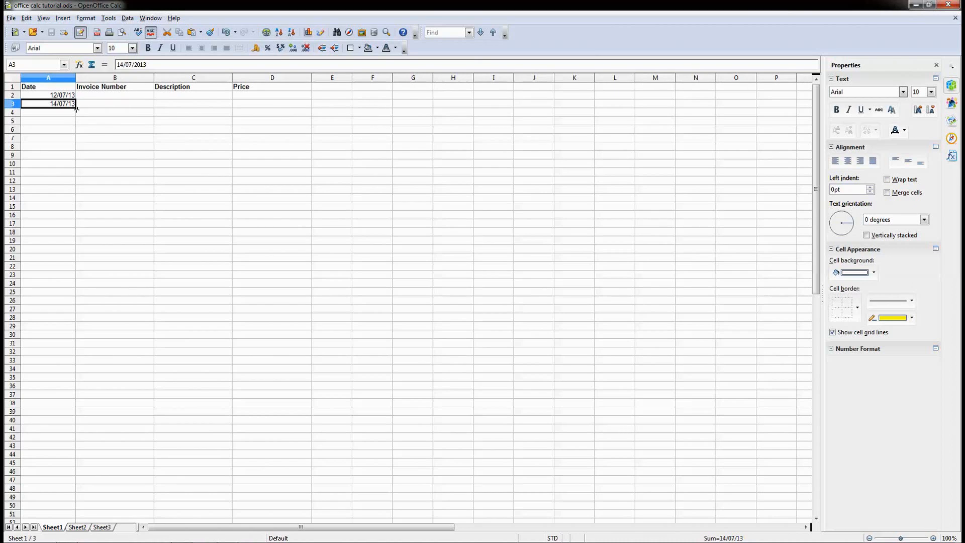
{"action": "left_click_drag", "start_coordinate": [76, 108], "coordinate": [70, 337]}
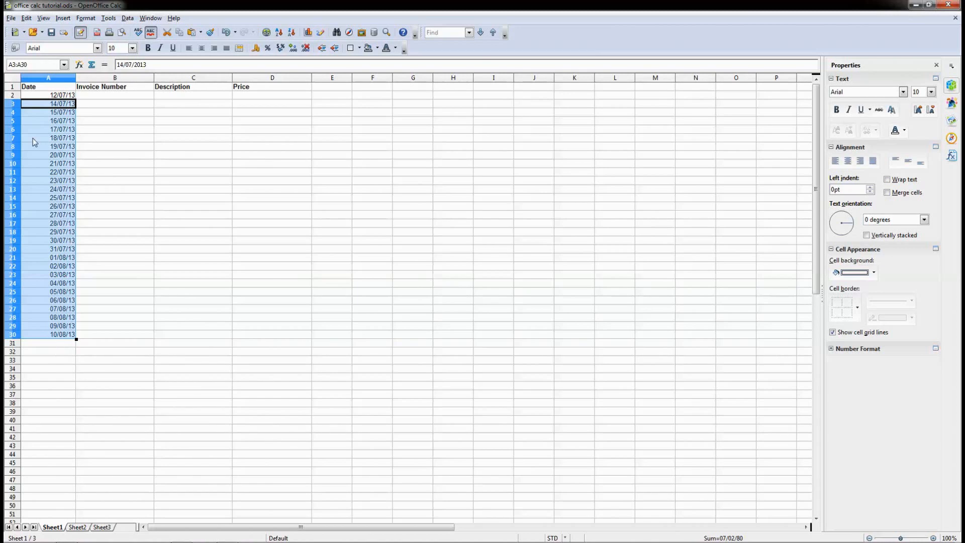
{"action": "left_click", "coordinate": [96, 163]}
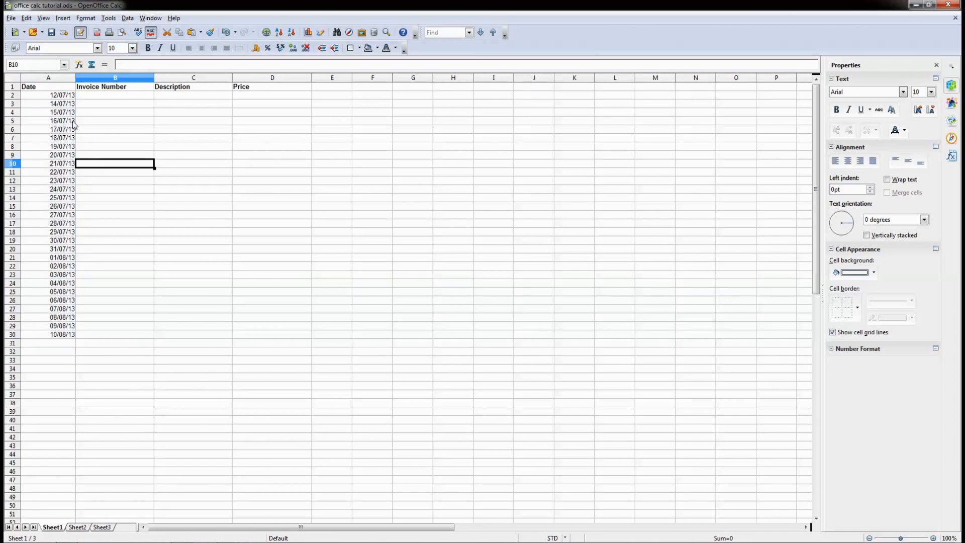
Delete the contents of the date cells A5 to A30, keeping their formatting
{"action": "left_click_drag", "start_coordinate": [68, 113], "coordinate": [65, 215]}
{"action": "left_click", "coordinate": [65, 172]}
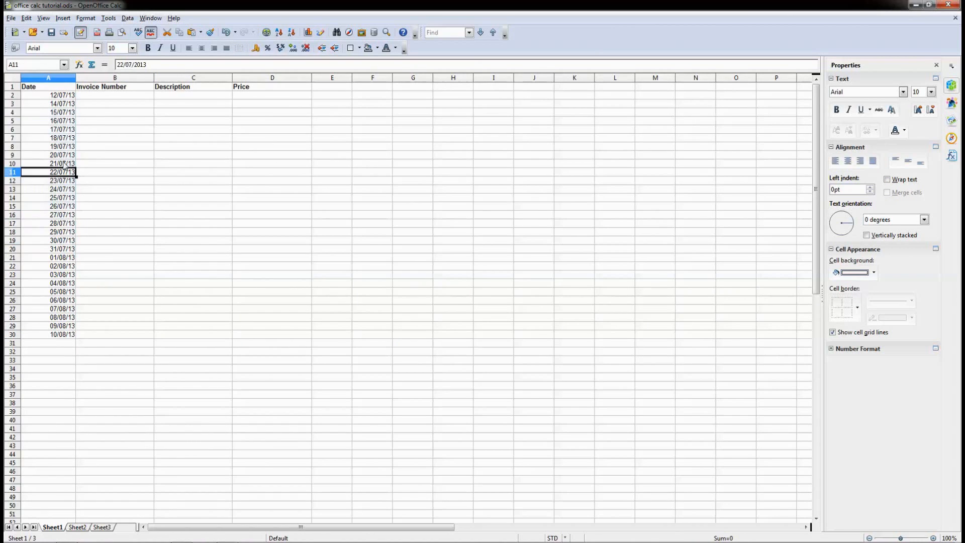
{"action": "left_click_drag", "start_coordinate": [59, 121], "coordinate": [67, 336]}
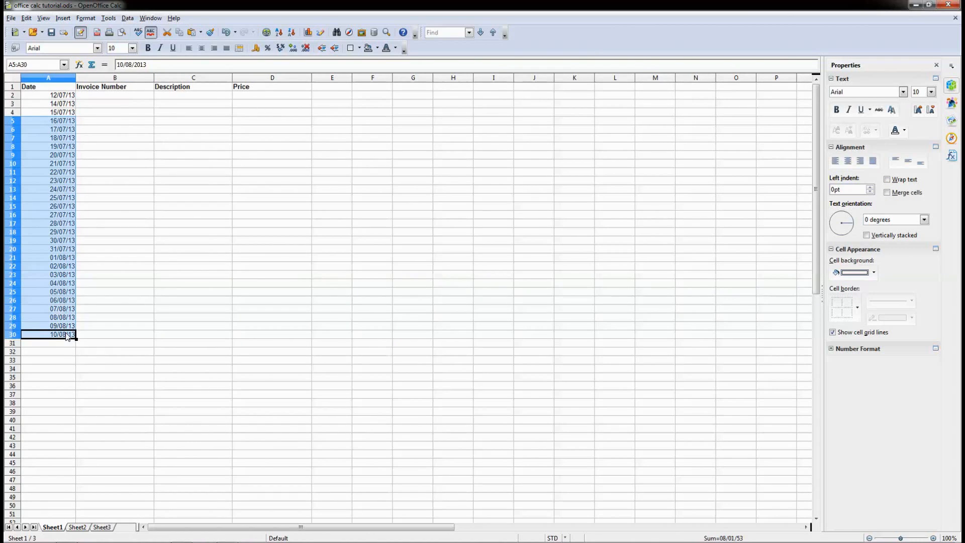
{"action": "key", "text": "BackSpace"}
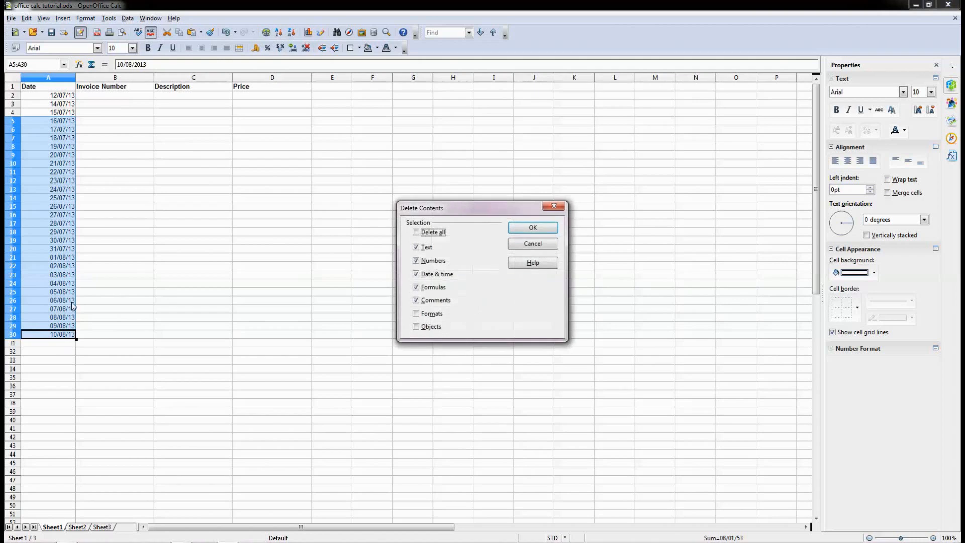
{"action": "left_click", "coordinate": [534, 228]}
{"action": "left_click", "coordinate": [62, 112]}
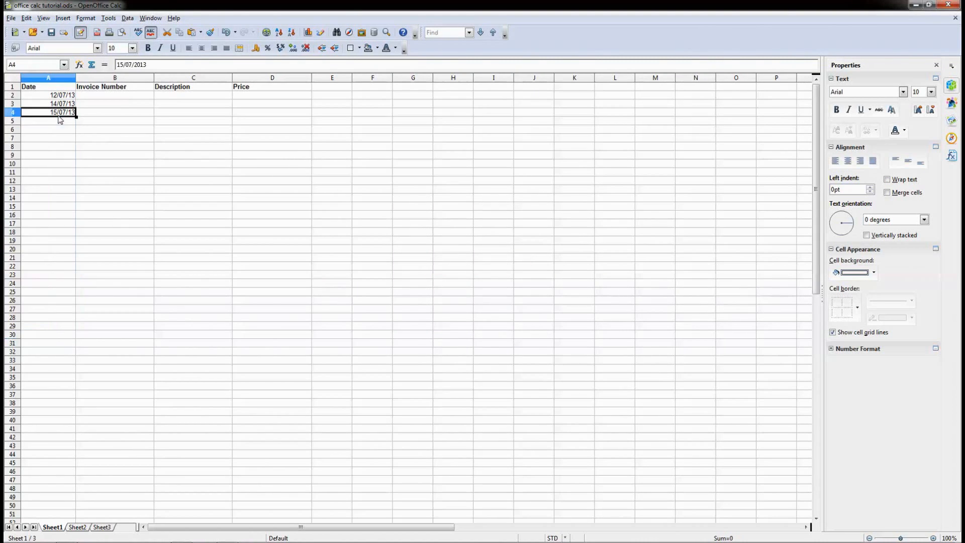
Enter the invoice numbers Inv 001, Inv 002 and Inv 003 in cells B2 to B4
{"action": "left_click", "coordinate": [89, 95]}
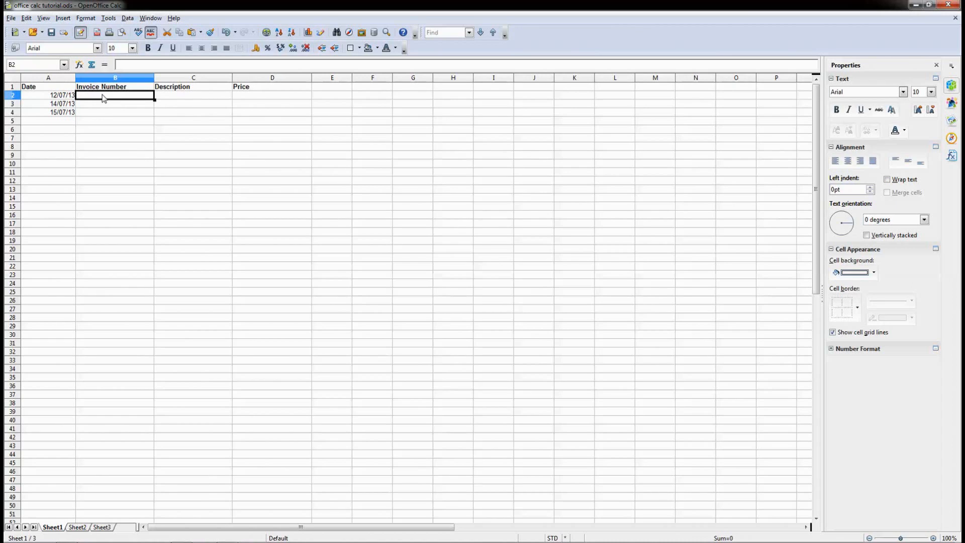
{"action": "type", "text": "Inv 001"}
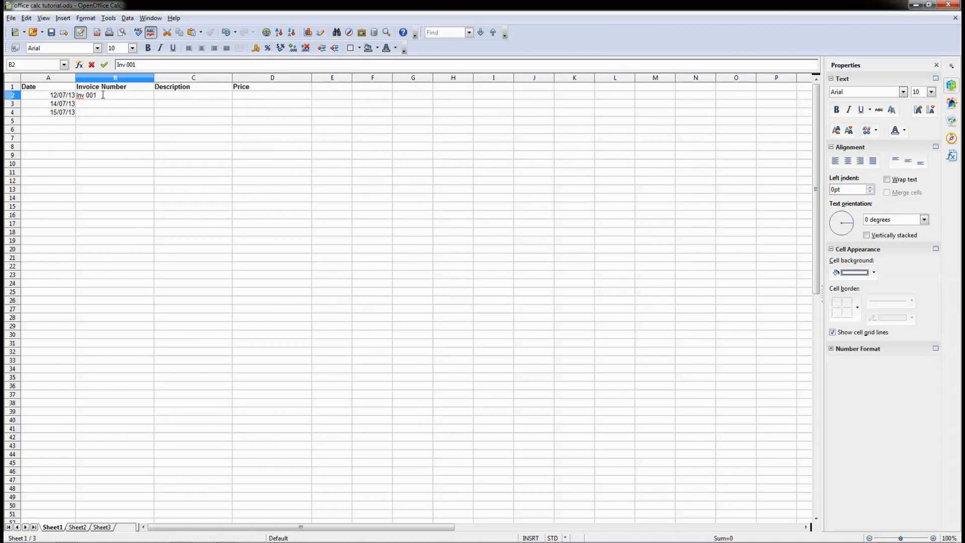
{"action": "left_click", "coordinate": [94, 103]}
{"action": "left_click", "coordinate": [95, 95]}
{"action": "left_click", "coordinate": [95, 103]}
{"action": "type", "text": "Inv 002"}
{"action": "left_click", "coordinate": [100, 117]}
{"action": "type", "text": "Inv 003"}
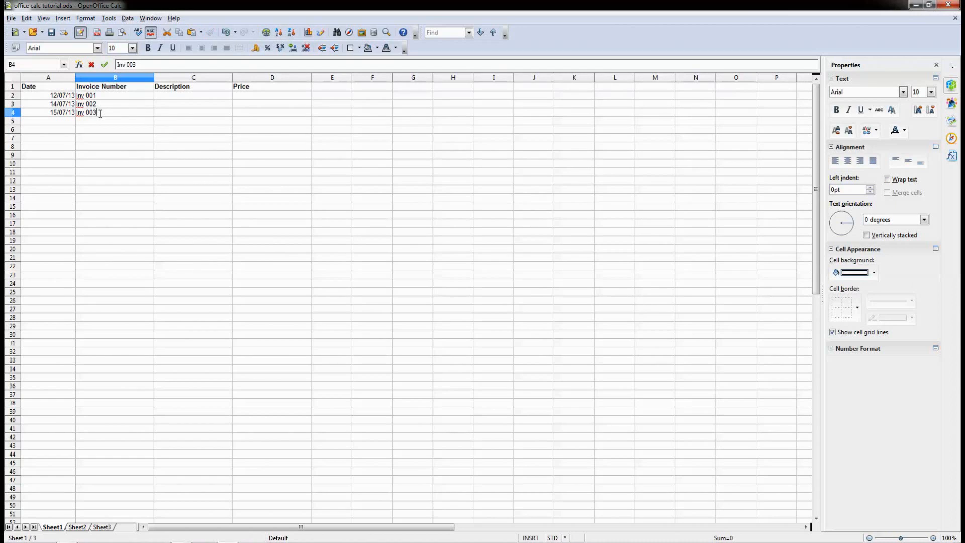
{"action": "key", "text": "Return"}
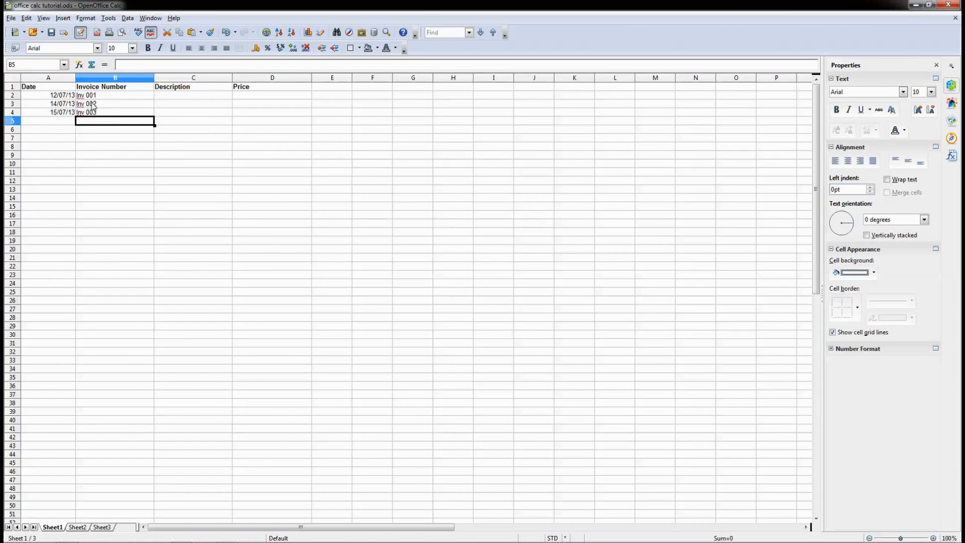
Examine the number format categories for the invoice numbers in B2:B4 and accept the General number format
{"action": "left_click", "coordinate": [85, 97]}
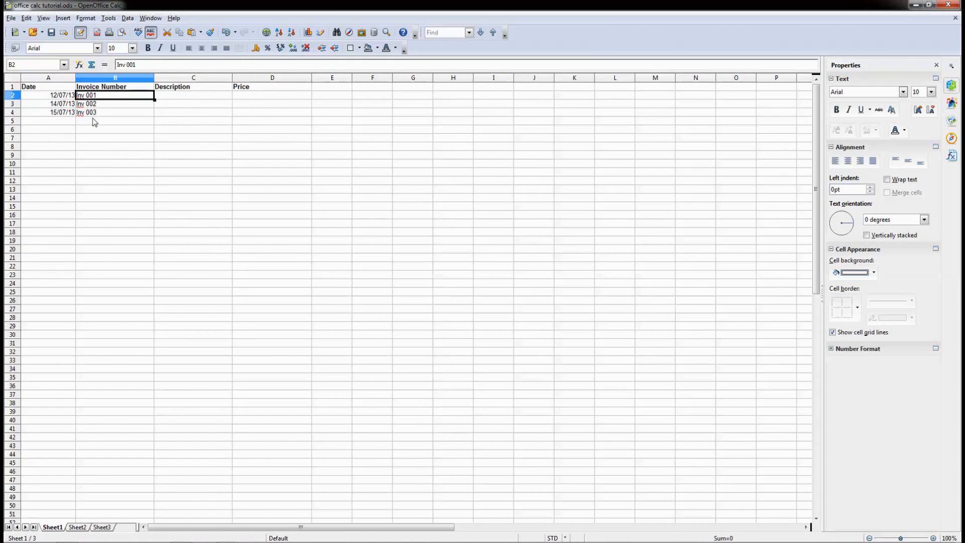
{"action": "key", "text": "shift+Down"}
{"action": "key", "text": "shift+Down"}
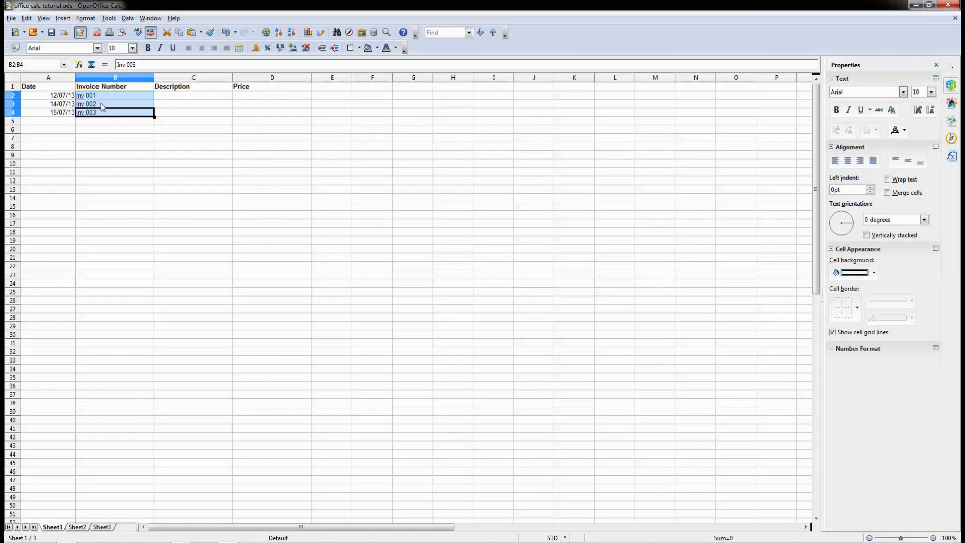
{"action": "right_click", "coordinate": [99, 100]}
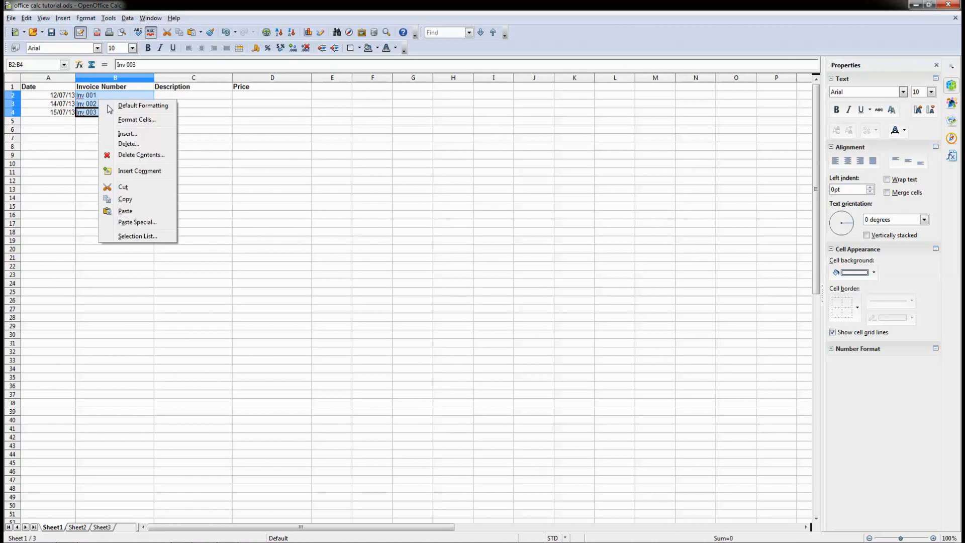
{"action": "left_click", "coordinate": [133, 120]}
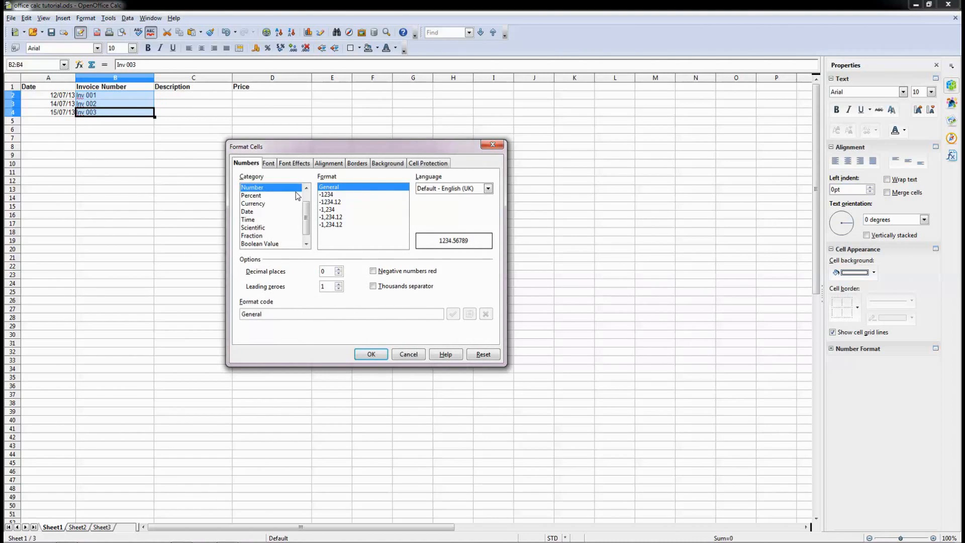
{"action": "scroll", "coordinate": [300, 225], "scroll_direction": "down", "scroll_amount": 1}
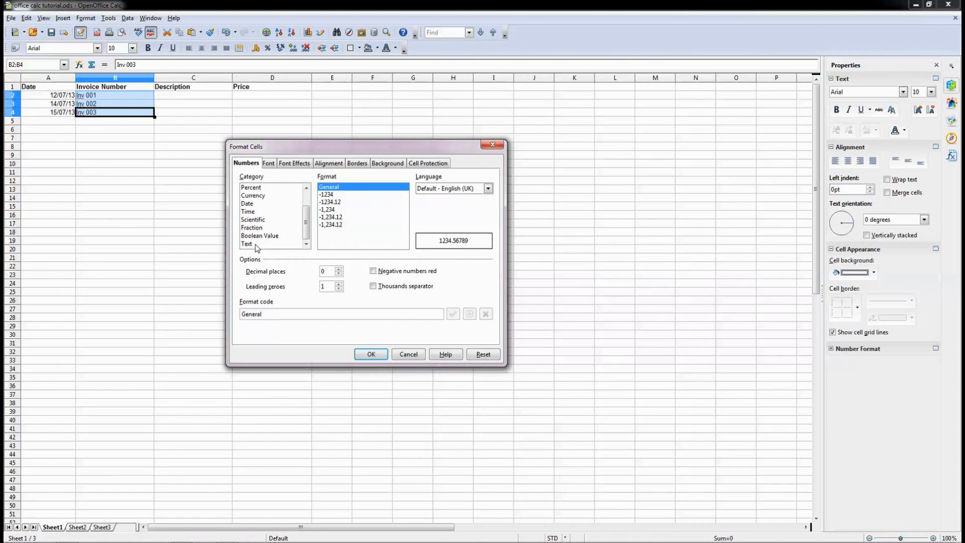
{"action": "scroll", "coordinate": [268, 215], "scroll_direction": "up", "scroll_amount": 1}
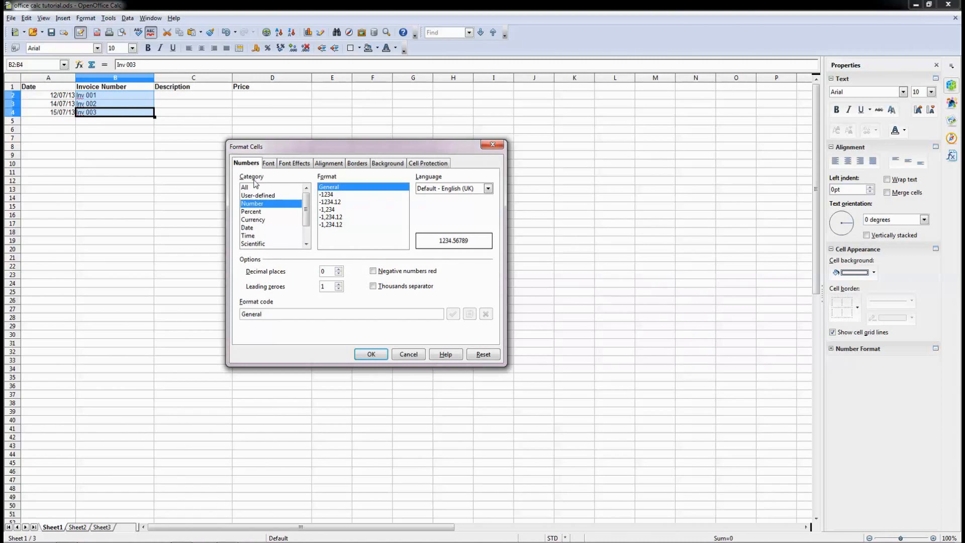
{"action": "left_click", "coordinate": [370, 354]}
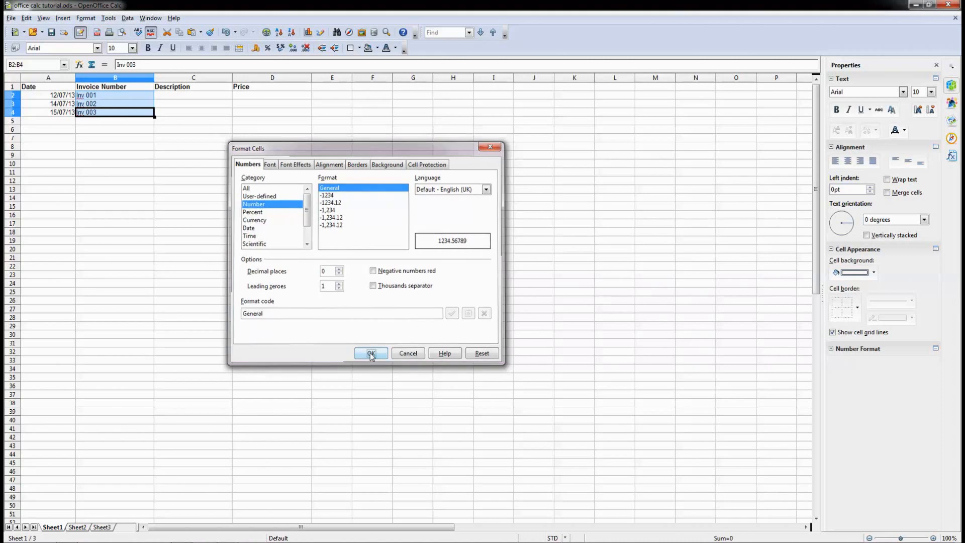
{"action": "left_click", "coordinate": [121, 131]}
Extend the invoice number series from B4 down to B9, and delete the contents of B5:B9
{"action": "left_click", "coordinate": [130, 115]}
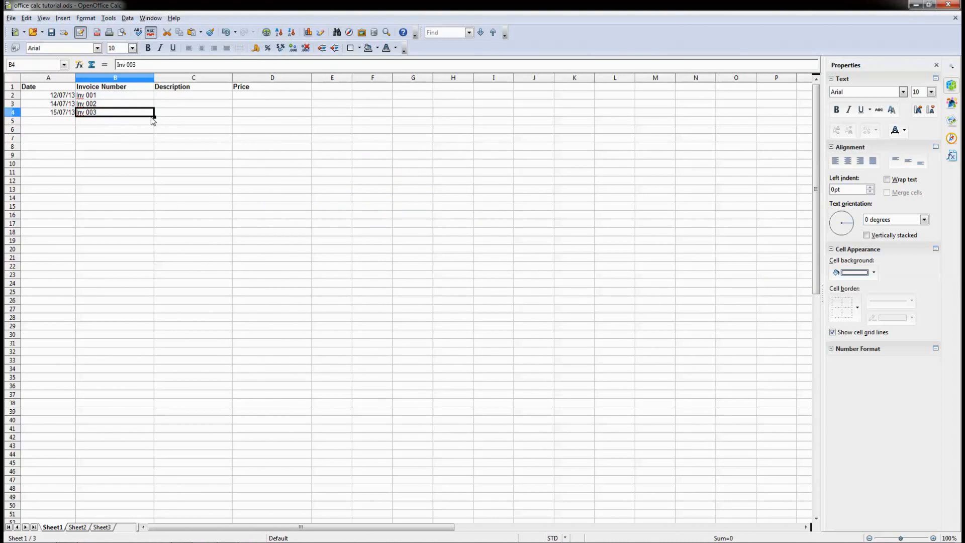
{"action": "left_click_drag", "start_coordinate": [154, 116], "coordinate": [152, 158]}
{"action": "left_click_drag", "start_coordinate": [130, 120], "coordinate": [125, 156]}
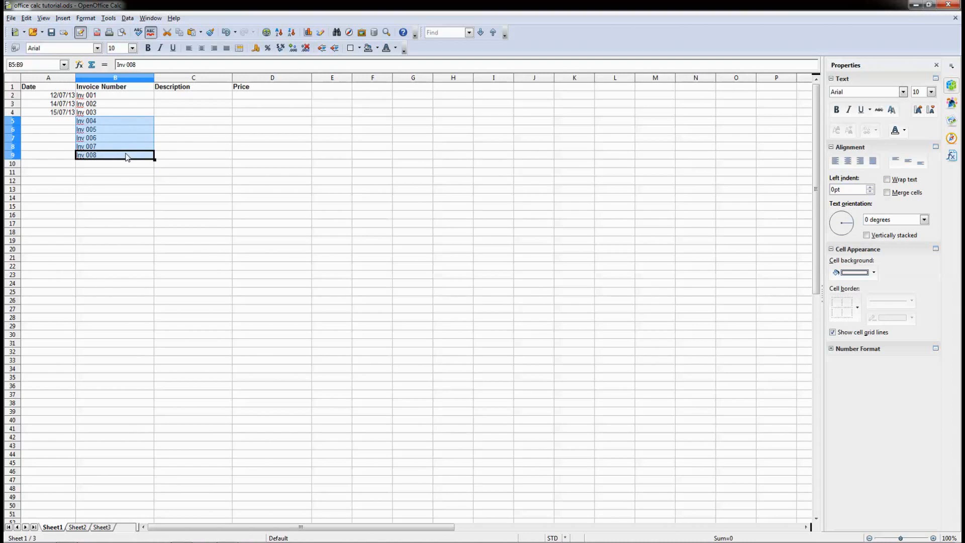
{"action": "key", "text": "BackSpace"}
{"action": "key", "text": "Return"}
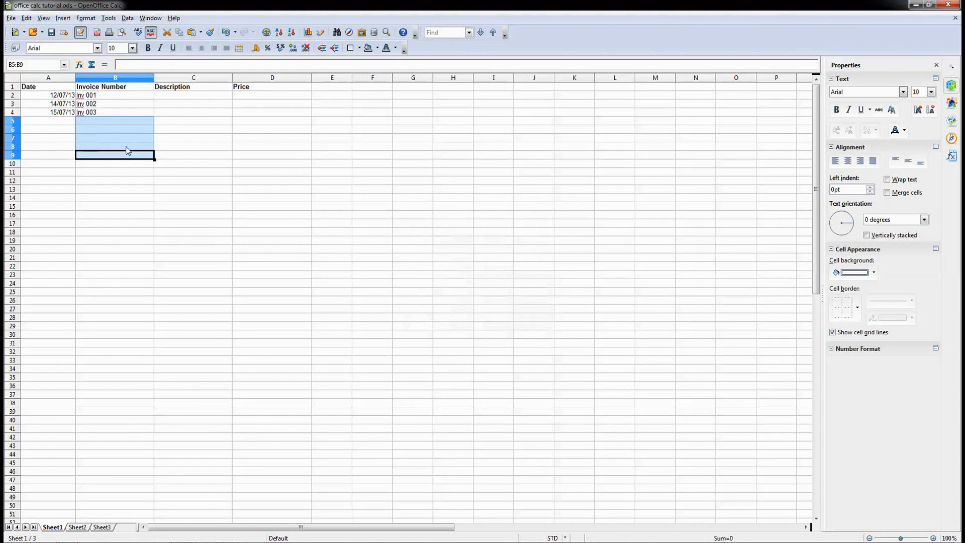
{"action": "left_click", "coordinate": [111, 97]}
{"action": "left_click", "coordinate": [109, 104]}
{"action": "left_click", "coordinate": [109, 114]}
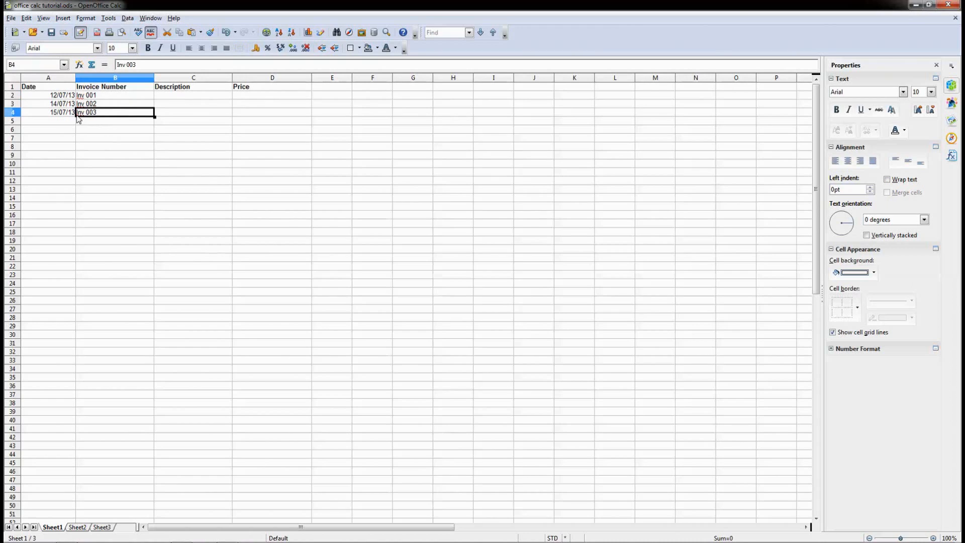
{"action": "left_click", "coordinate": [88, 124]}
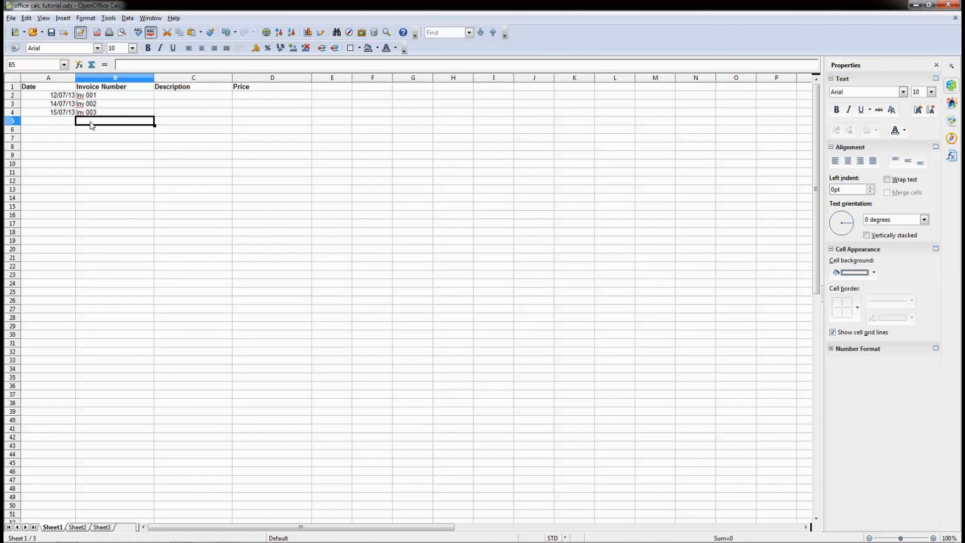
{"action": "left_click", "coordinate": [92, 132]}
{"action": "left_click", "coordinate": [93, 139]}
{"action": "left_click", "coordinate": [93, 148]}
{"action": "left_click", "coordinate": [92, 161]}
Extend the invoice number series from B4 down to B30, and undo the fill
{"action": "left_click", "coordinate": [128, 111]}
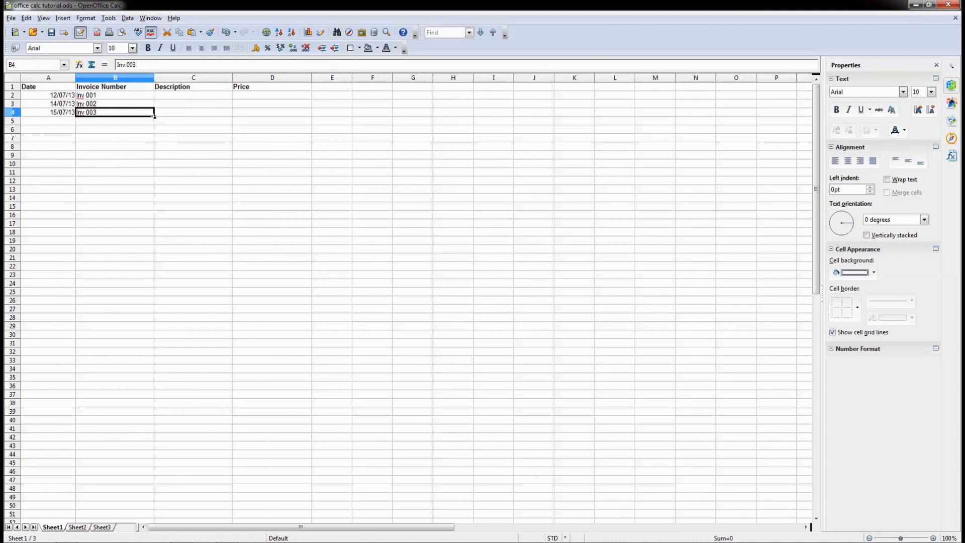
{"action": "left_click_drag", "start_coordinate": [155, 117], "coordinate": [155, 338]}
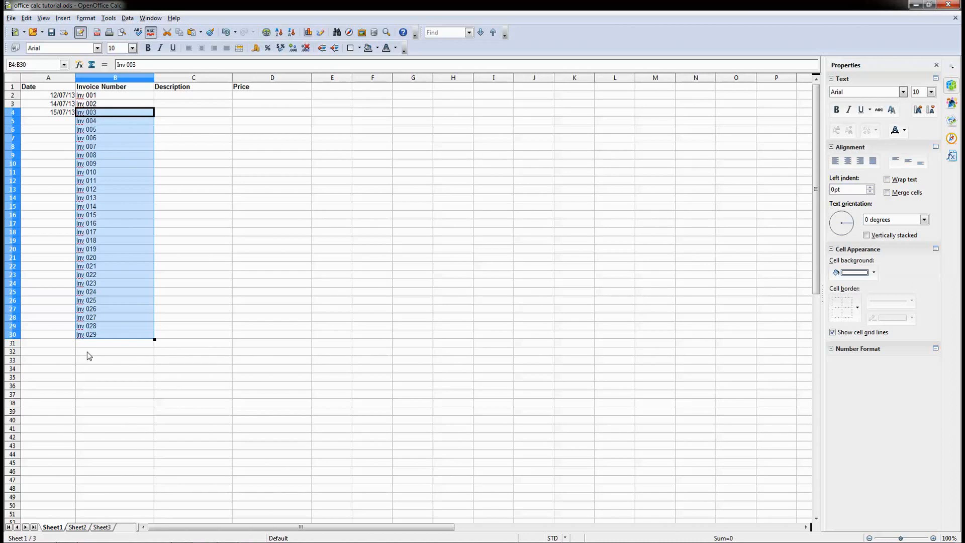
{"action": "left_click", "coordinate": [119, 343]}
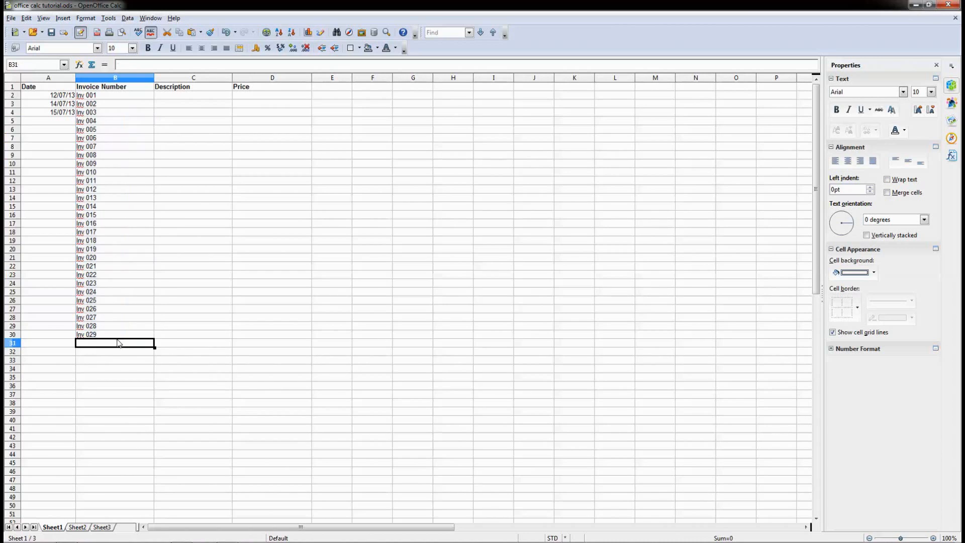
{"action": "left_click", "coordinate": [99, 122]}
{"action": "key", "text": "ctrl+z"}
{"action": "left_click", "coordinate": [96, 96]}
{"action": "left_click", "coordinate": [93, 105]}
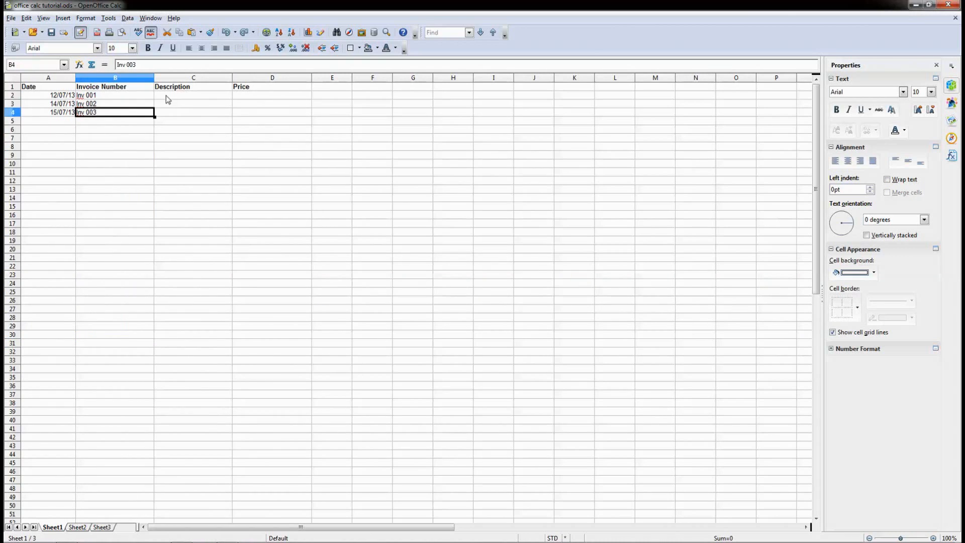
{"action": "left_click", "coordinate": [189, 97]}
{"action": "left_click", "coordinate": [95, 98]}
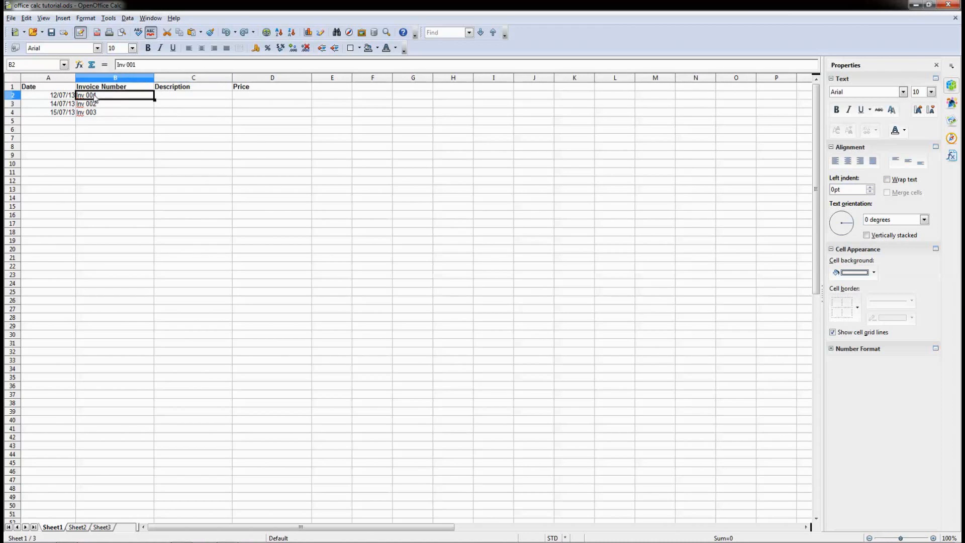
Widen the Date column slightly to give the dates in A2:A4 more room
{"action": "left_click", "coordinate": [69, 98]}
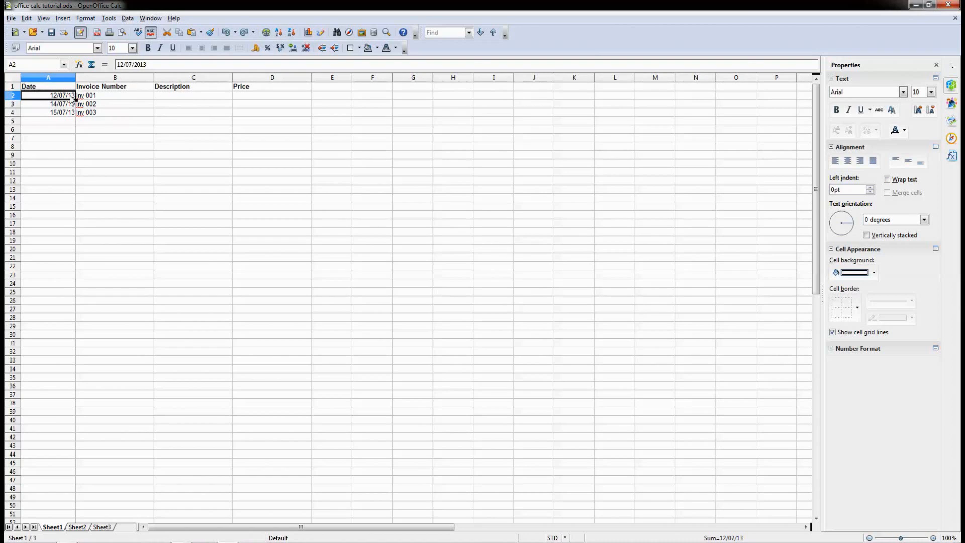
{"action": "mouse_move", "coordinate": [73, 98]}
{"action": "left_mouse_down"}
{"action": "mouse_move", "coordinate": [87, 100]}
{"action": "mouse_move", "coordinate": [91, 113]}
{"action": "mouse_move", "coordinate": [68, 114]}
{"action": "left_mouse_up"}
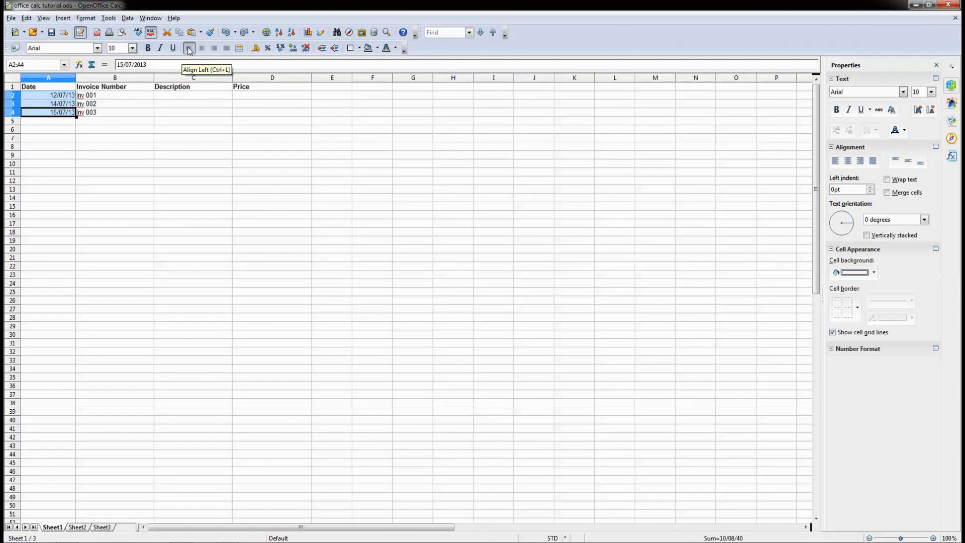
{"action": "left_click_drag", "start_coordinate": [115, 97], "coordinate": [70, 112]}
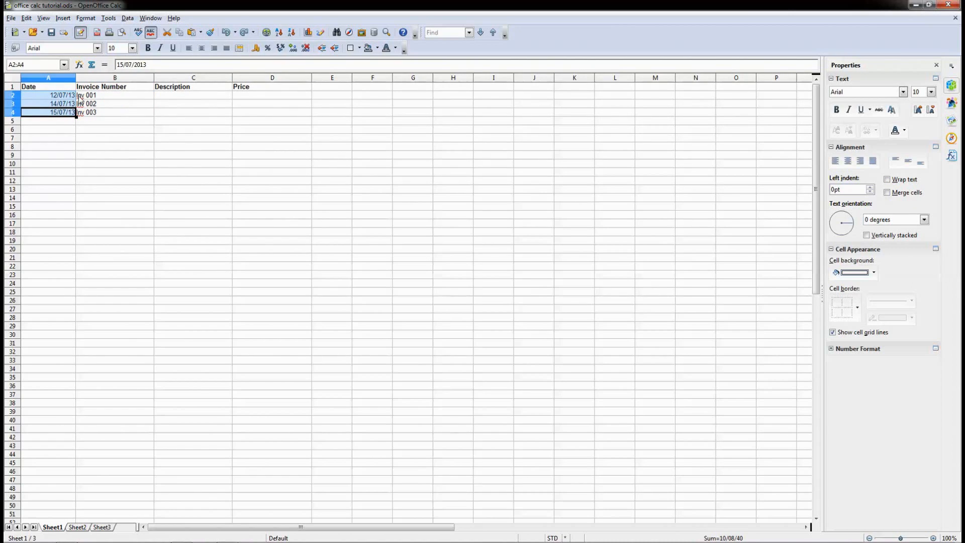
{"action": "mouse_move", "coordinate": [76, 76]}
{"action": "left_mouse_down"}
{"action": "mouse_move", "coordinate": [127, 75]}
{"action": "mouse_move", "coordinate": [95, 75]}
{"action": "left_mouse_up"}
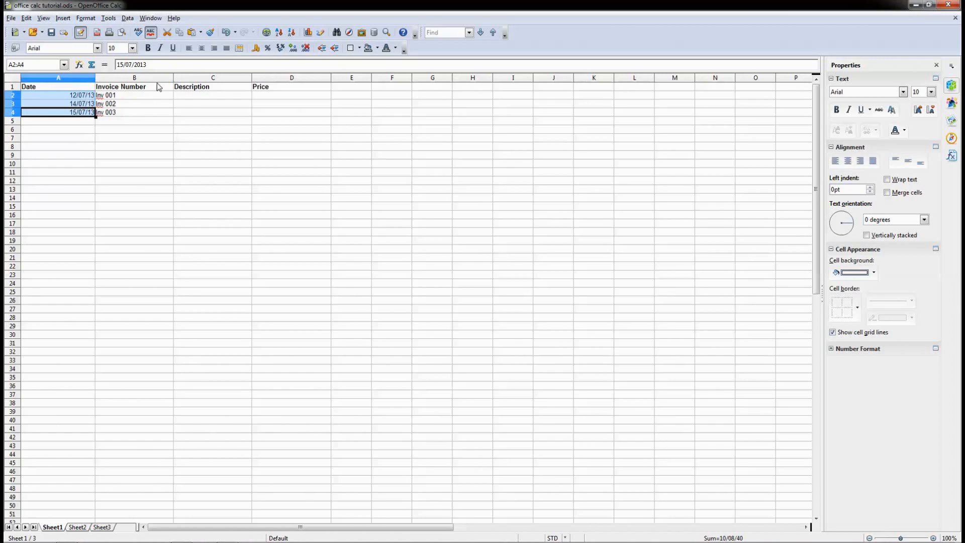
Right-align the invoice numbers in B2:B4
{"action": "left_click_drag", "start_coordinate": [113, 97], "coordinate": [113, 112]}
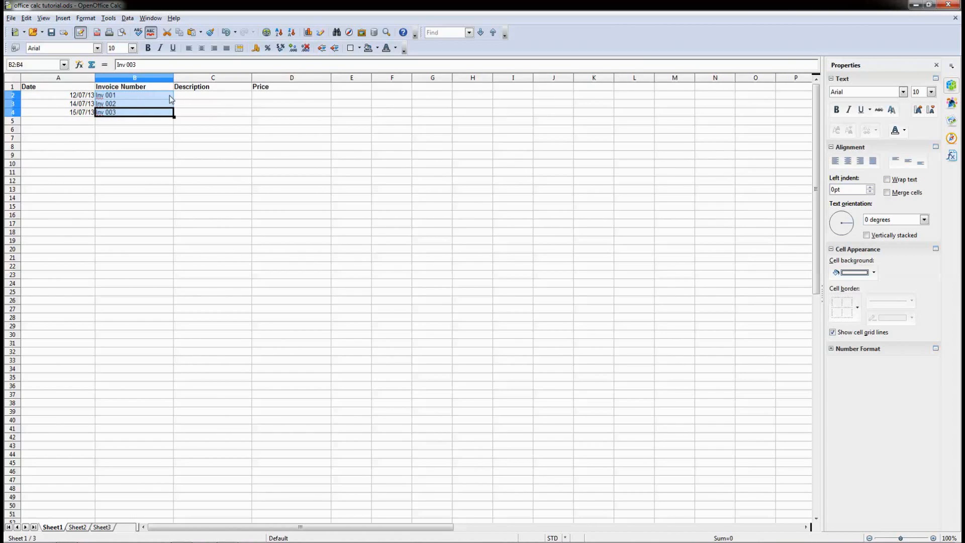
{"action": "left_click", "coordinate": [214, 49]}
{"action": "left_click", "coordinate": [183, 119]}
{"action": "left_click_drag", "start_coordinate": [85, 96], "coordinate": [89, 114]}
{"action": "left_click_drag", "start_coordinate": [158, 99], "coordinate": [160, 113]}
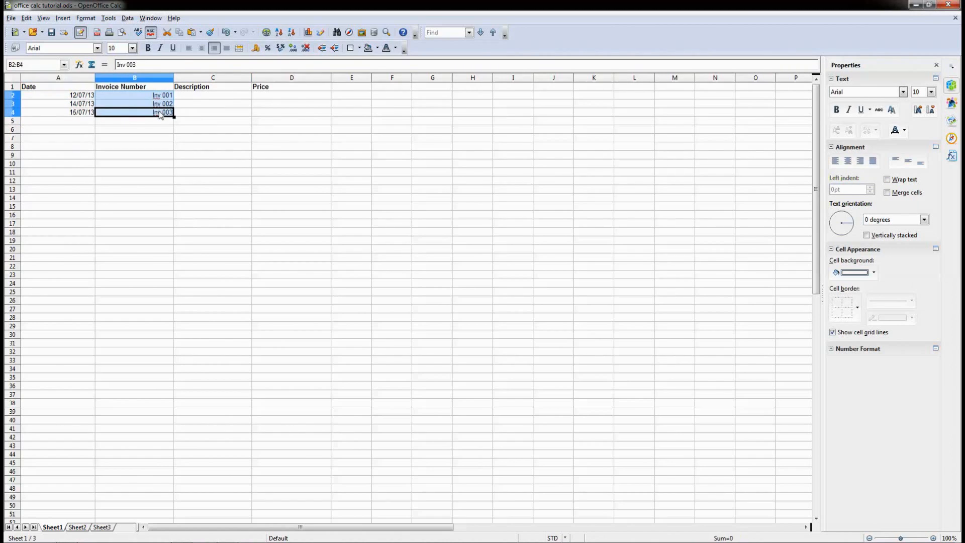
Left-align the dates and invoice numbers in cells A2:B4
{"action": "left_click_drag", "start_coordinate": [60, 95], "coordinate": [151, 113]}
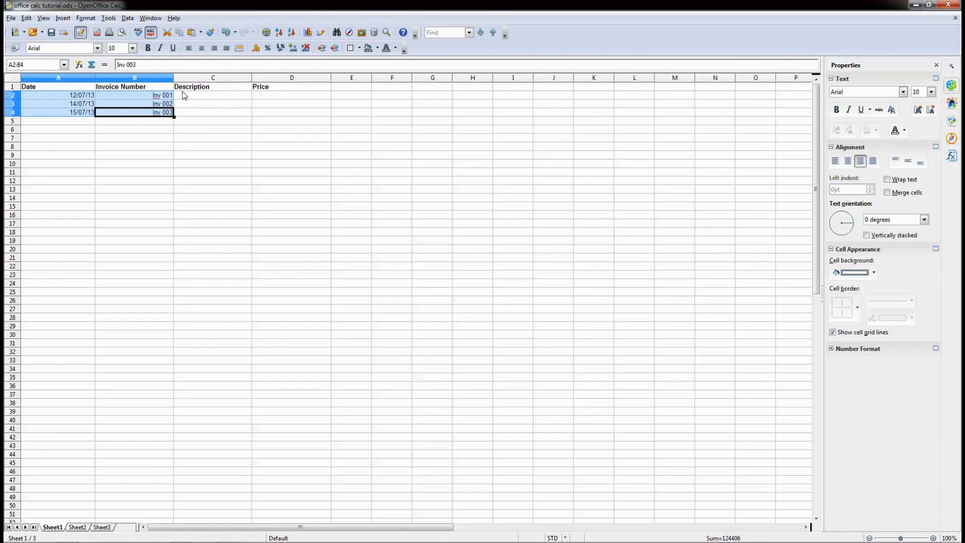
{"action": "left_click", "coordinate": [189, 47]}
{"action": "left_click", "coordinate": [115, 88]}
{"action": "left_click", "coordinate": [65, 95]}
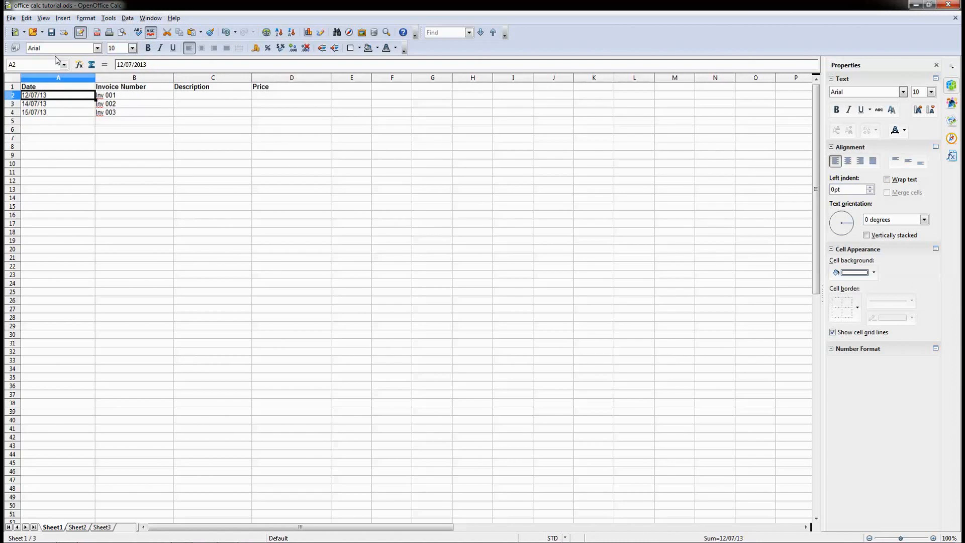
Widen the Description column and enter Art Work for flyer, Website Design and Music Production in cells C2 to C4
{"action": "left_click", "coordinate": [191, 95]}
{"action": "left_click_drag", "start_coordinate": [253, 79], "coordinate": [295, 78]}
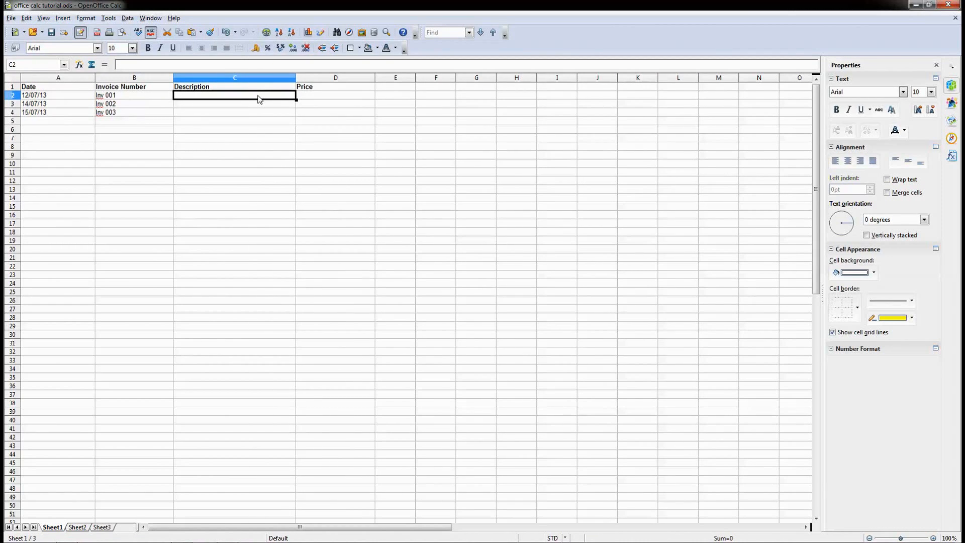
{"action": "type", "text": "Ar"}
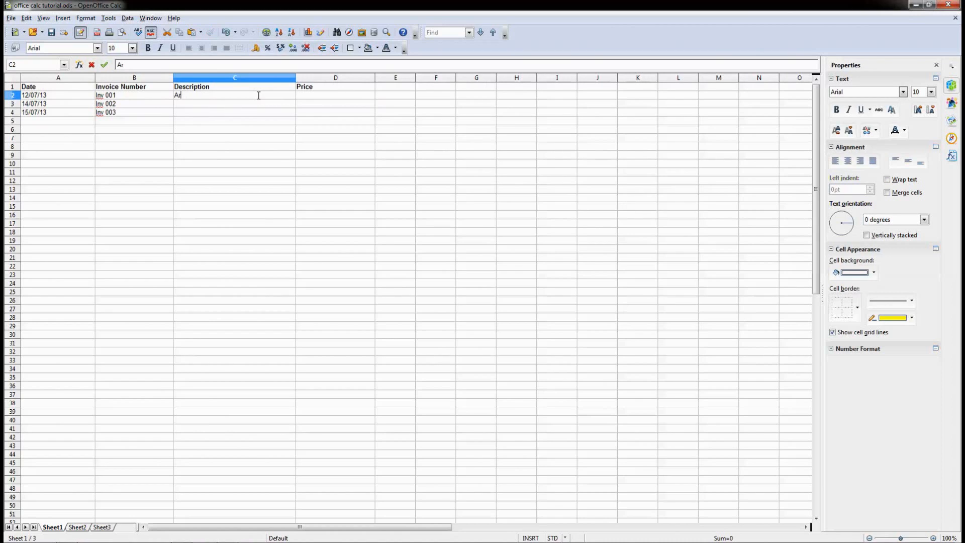
{"action": "type", "text": "k Work for flyer"}
{"action": "left_click", "coordinate": [225, 107]}
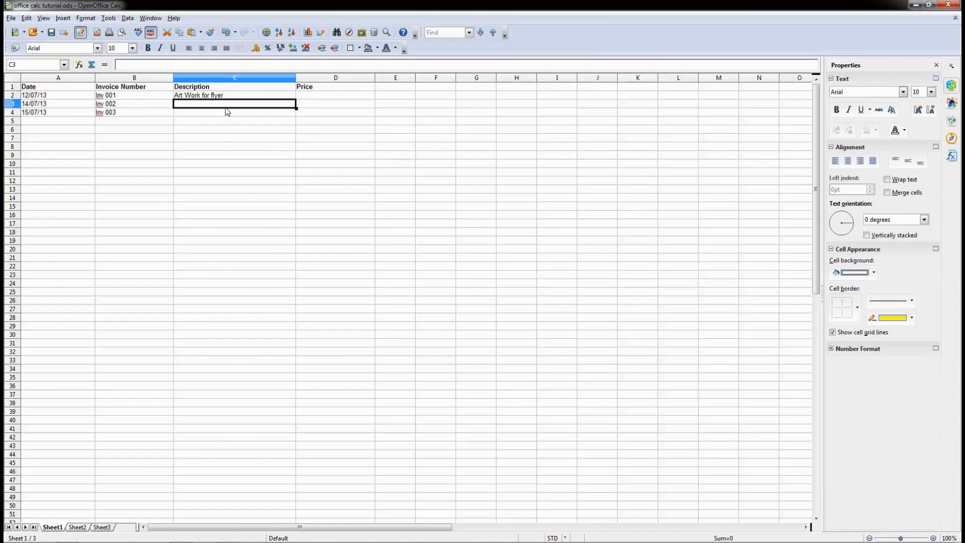
{"action": "type", "text": "Website Design"}
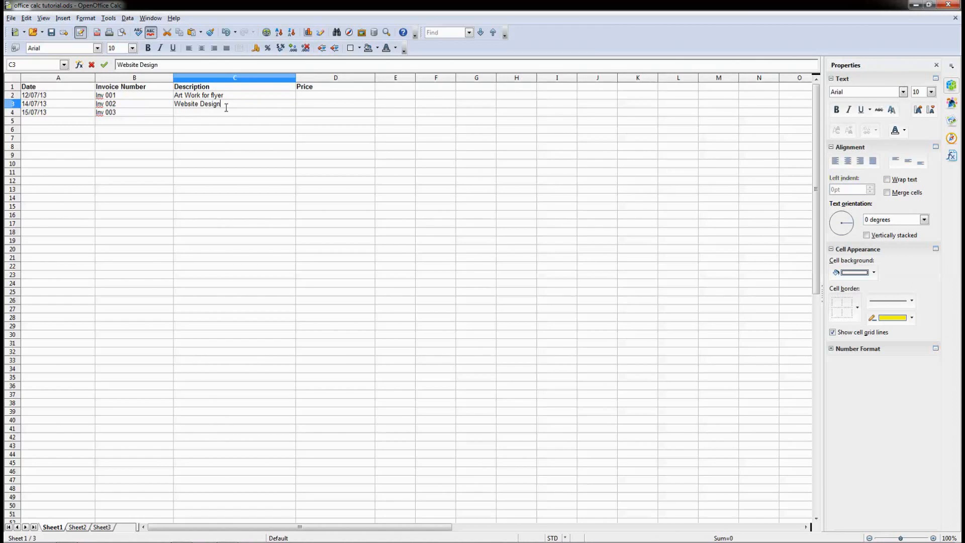
{"action": "left_click", "coordinate": [220, 113]}
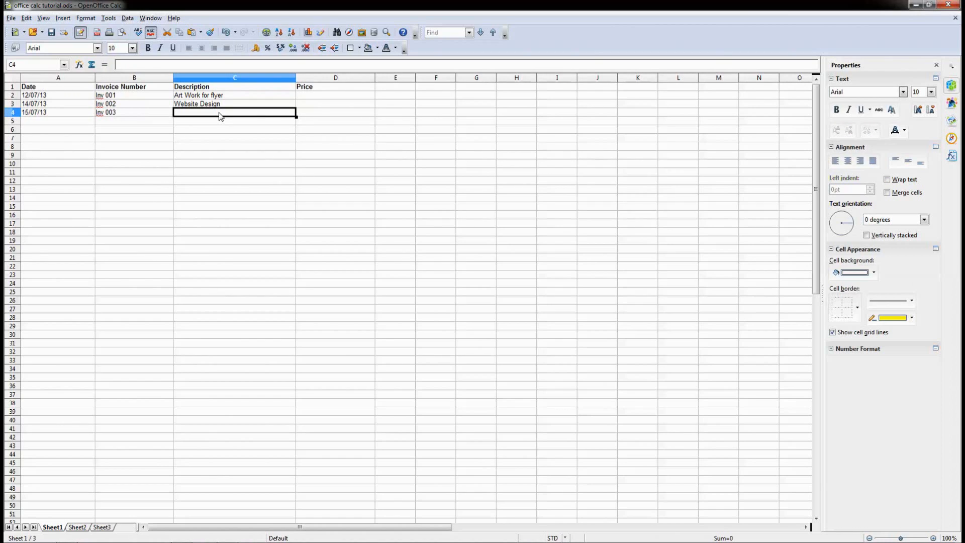
{"action": "type", "text": "Mus"}
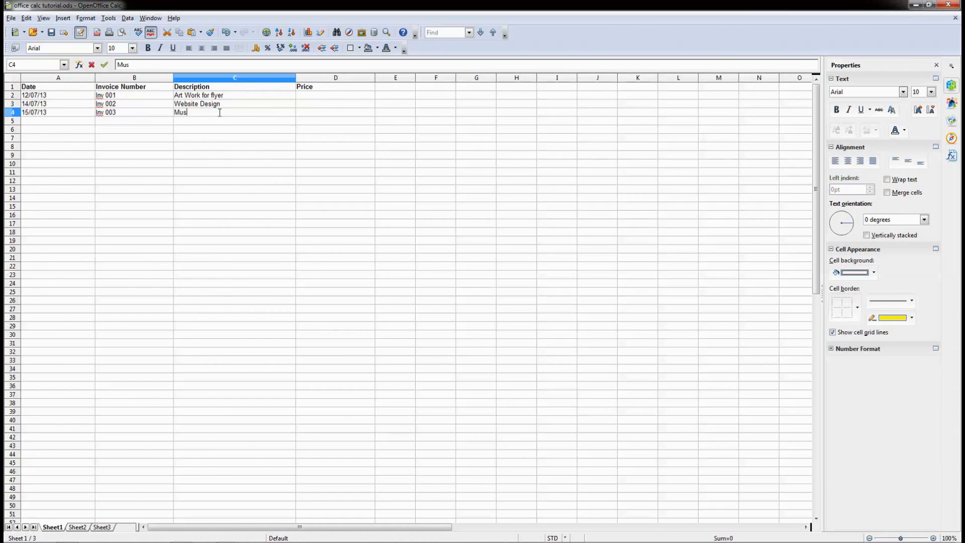
{"action": "type", "text": "ic Production"}
{"action": "left_click", "coordinate": [227, 129]}
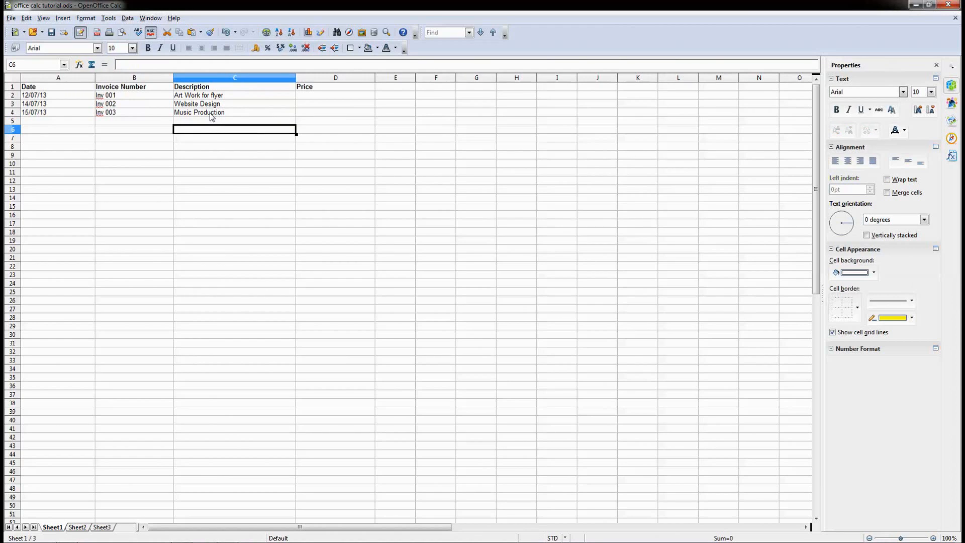
{"action": "left_click_drag", "start_coordinate": [205, 98], "coordinate": [206, 113]}
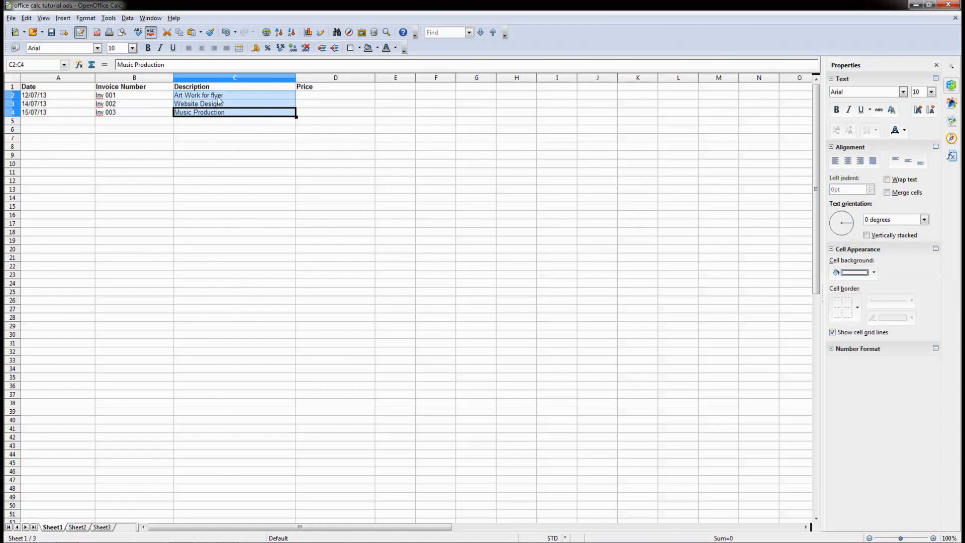
{"action": "left_click", "coordinate": [240, 95]}
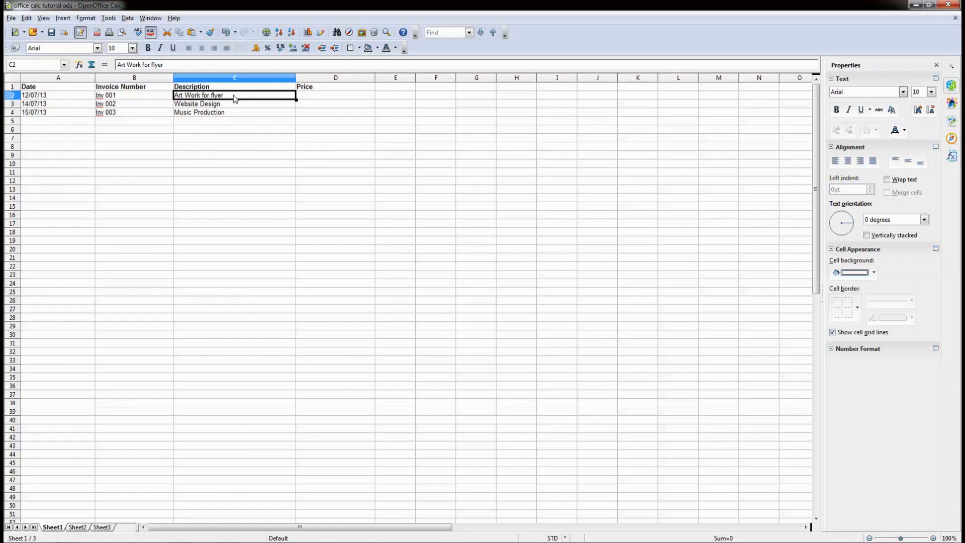
{"action": "double_click", "coordinate": [236, 98]}
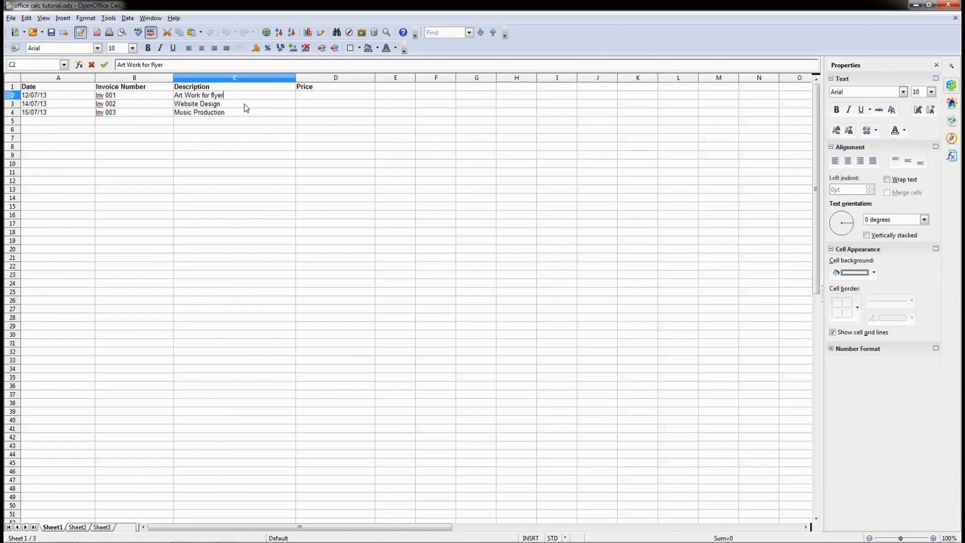
{"action": "key", "text": "Return"}
{"action": "left_click", "coordinate": [113, 97]}
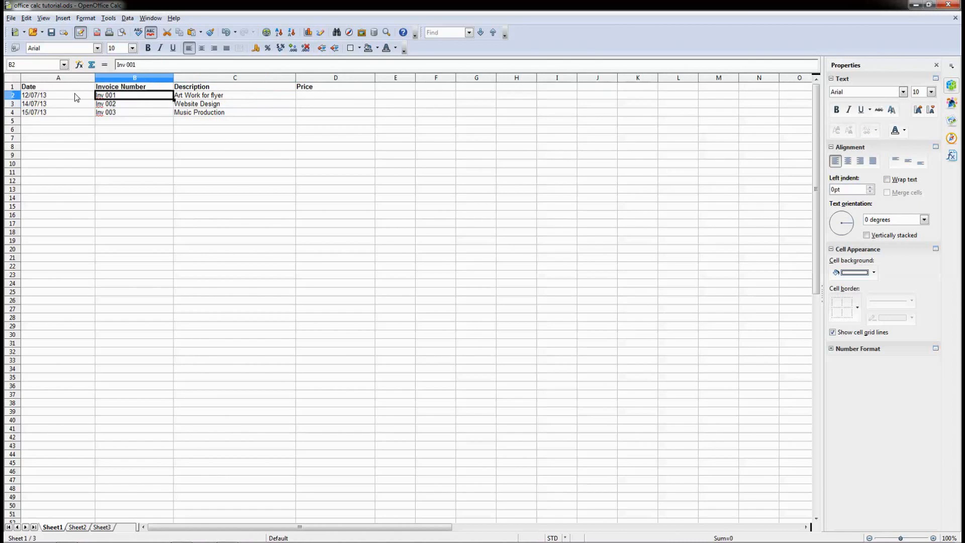
Narrow the Description column so that it fits its entries more closely
{"action": "left_click_drag", "start_coordinate": [307, 97], "coordinate": [314, 115]}
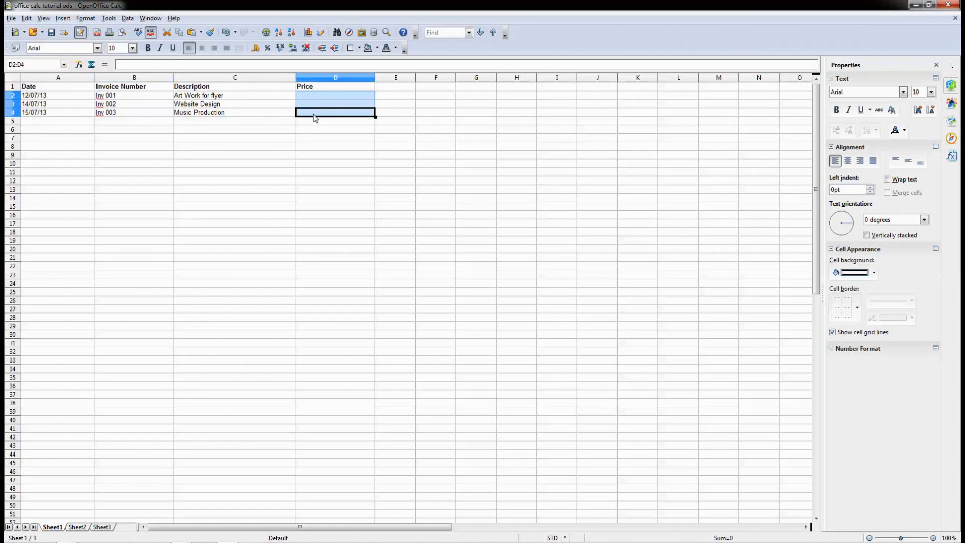
{"action": "left_click_drag", "start_coordinate": [295, 74], "coordinate": [265, 73]}
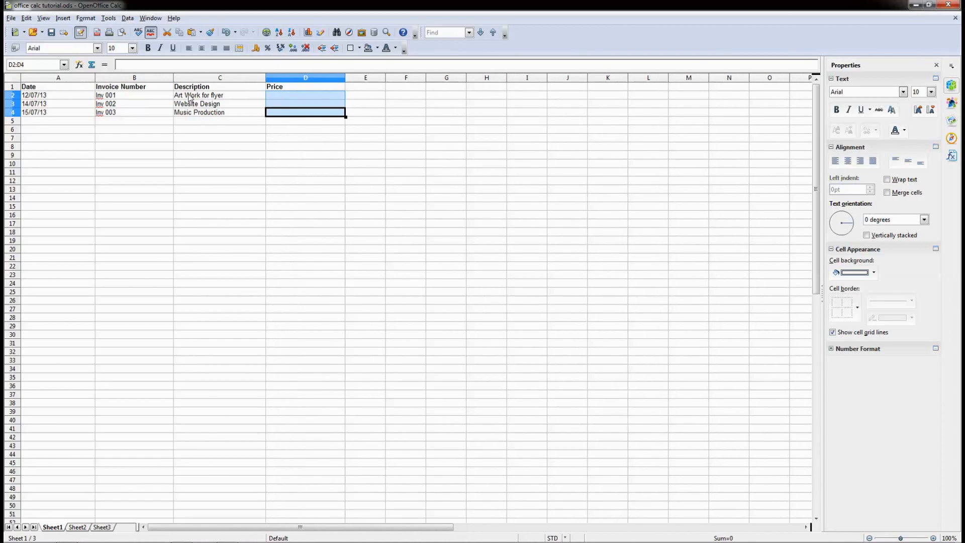
{"action": "left_click", "coordinate": [59, 95]}
{"action": "key", "text": "Up"}
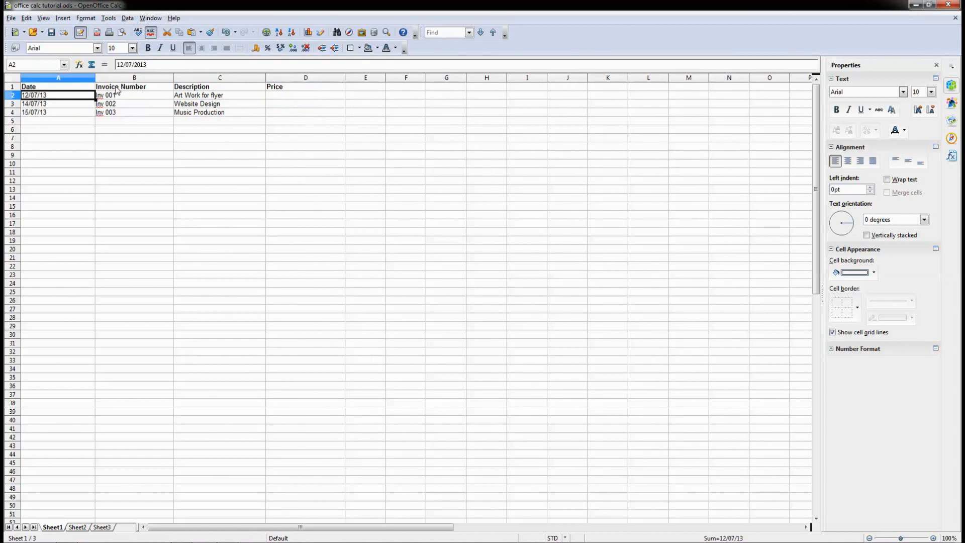
{"action": "key", "text": "Right"}
{"action": "key", "text": "Right"}
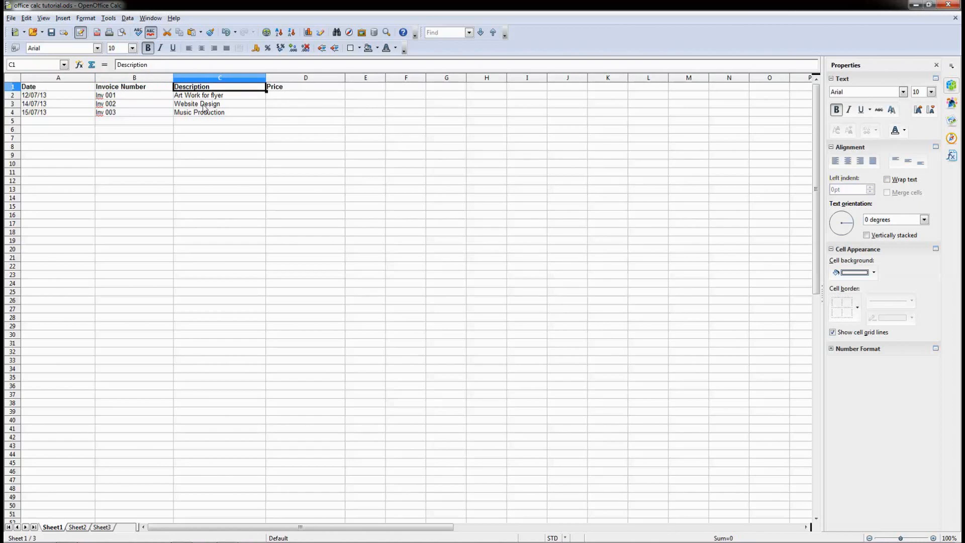
Insert a new column between the Description and Price columns
{"action": "left_click", "coordinate": [284, 79]}
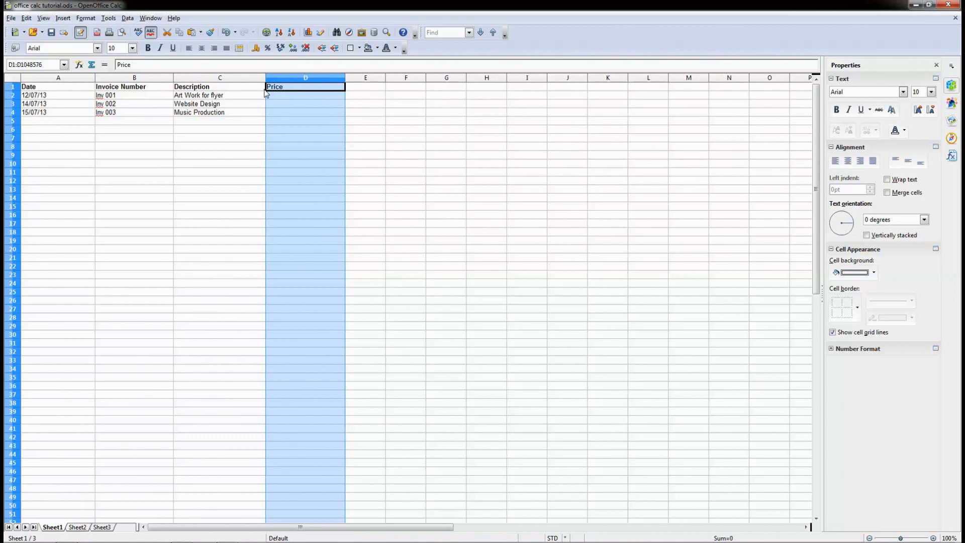
{"action": "right_click", "coordinate": [290, 83]}
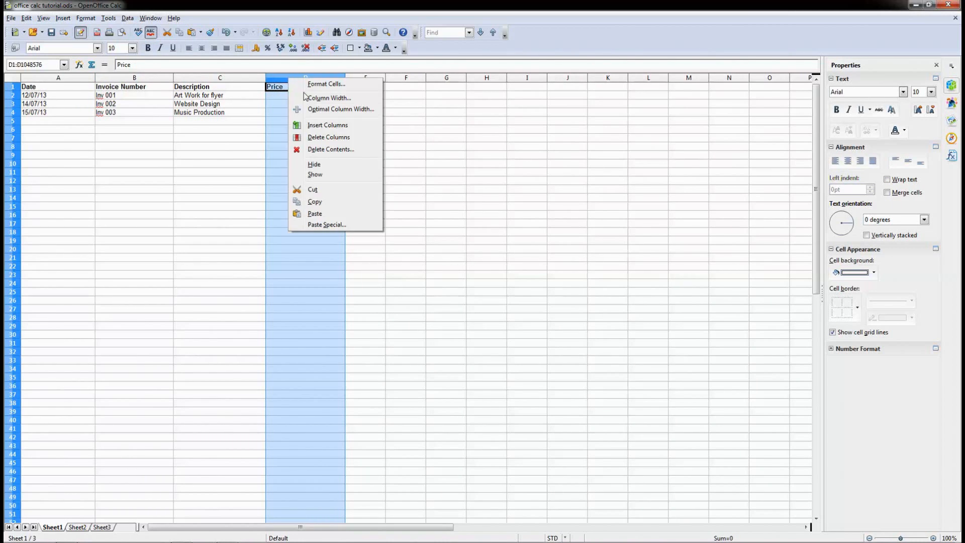
{"action": "left_click", "coordinate": [315, 125]}
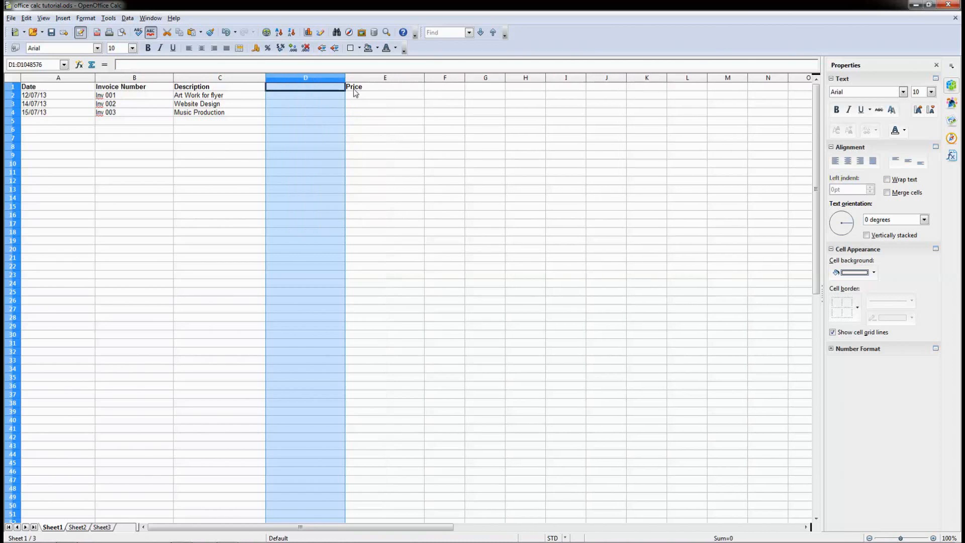
{"action": "left_click", "coordinate": [365, 78]}
{"action": "right_click", "coordinate": [369, 83]}
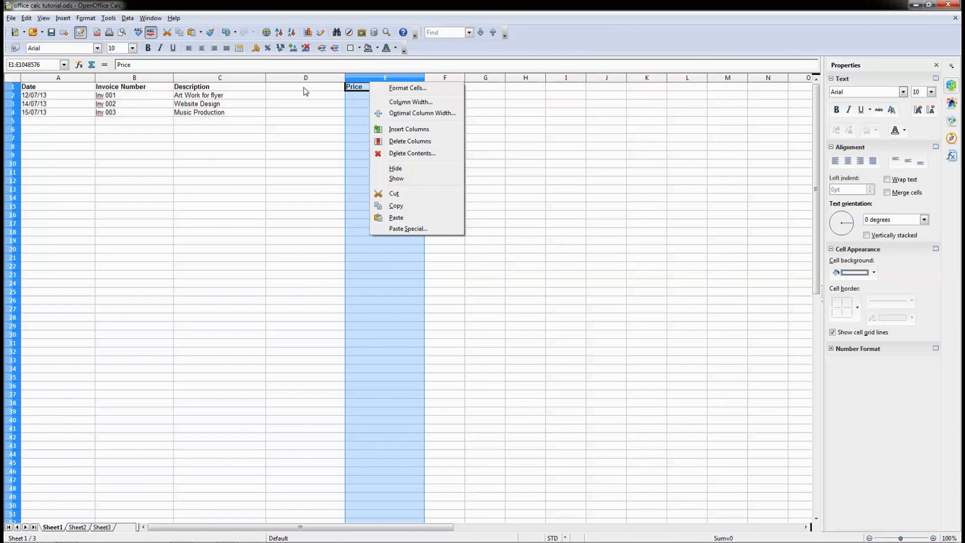
Enter the header Company Name in cell D1 of the inserted column
{"action": "left_click", "coordinate": [284, 88]}
{"action": "left_click", "coordinate": [284, 89]}
{"action": "type", "text": "Compan"}
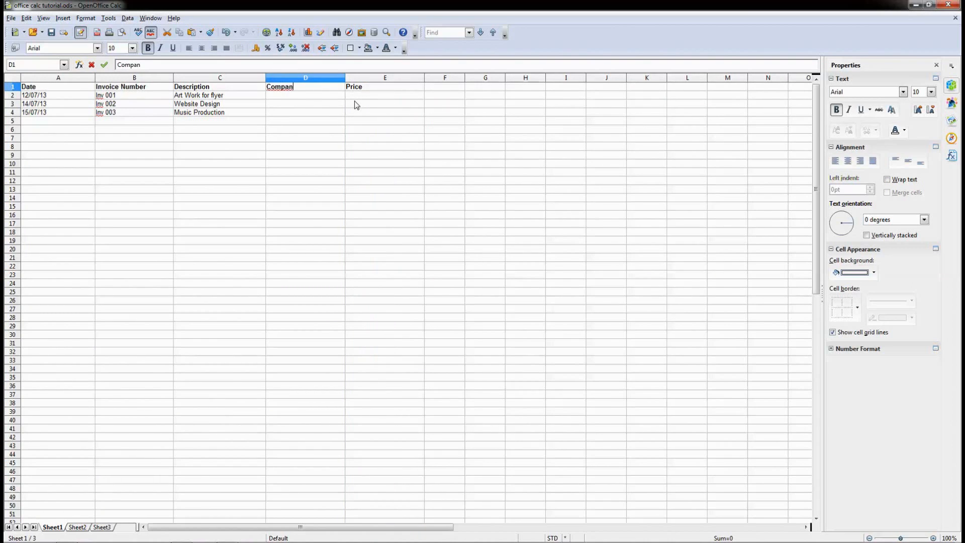
{"action": "type", "text": "y Name"}
{"action": "key", "text": "Return"}
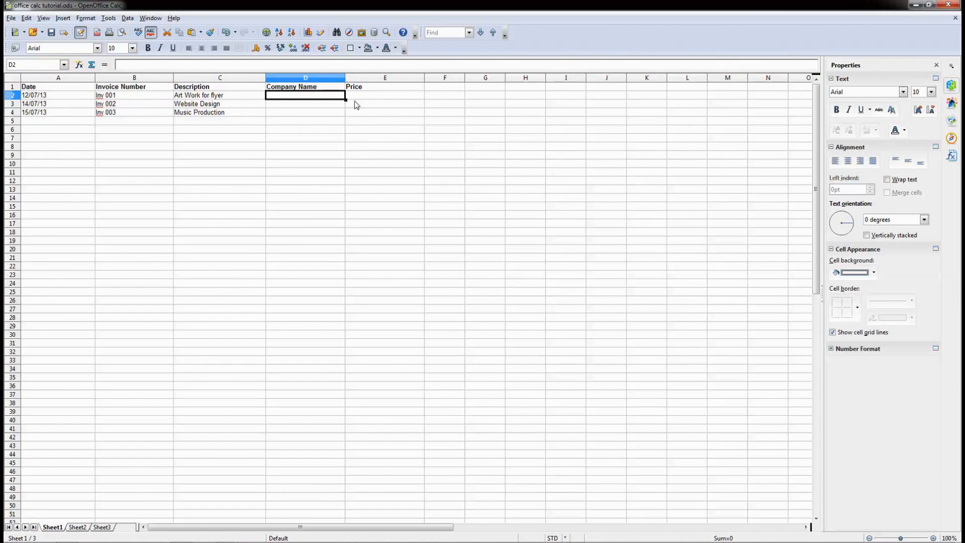
Enter XYZ Company, 123 Company and ABC Company in cells D2 to D4 and save the spreadsheet
{"action": "type", "text": "XYZ Company"}
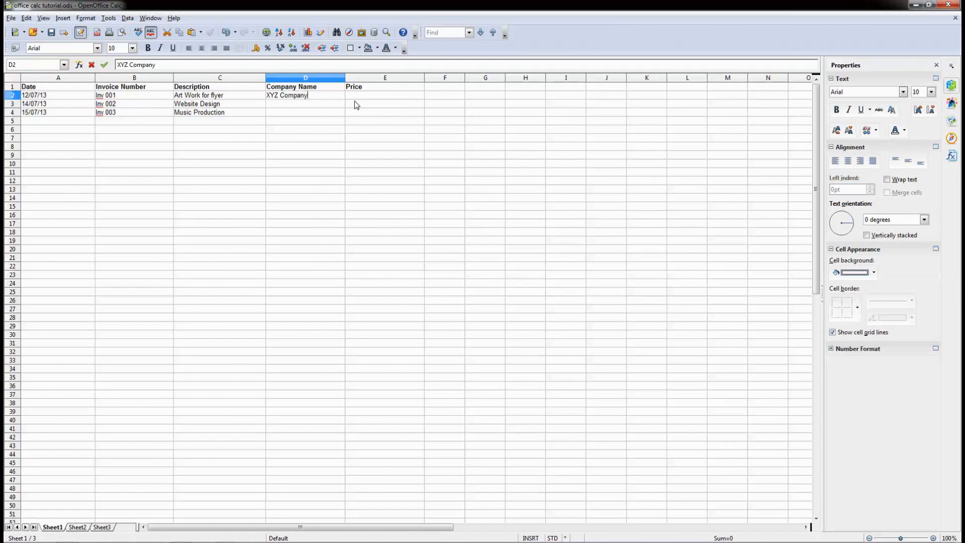
{"action": "key", "text": "Return"}
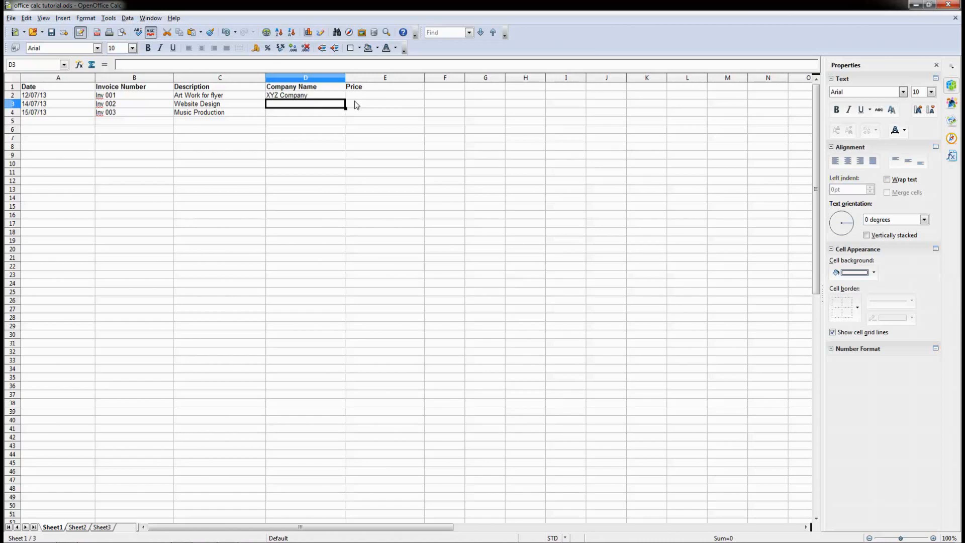
{"action": "type", "text": "1"}
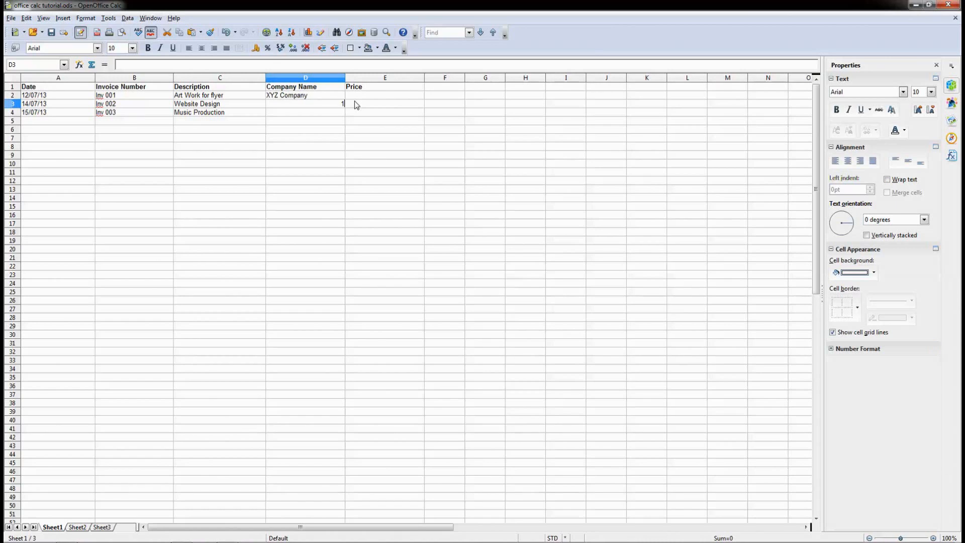
{"action": "type", "text": "23 Company"}
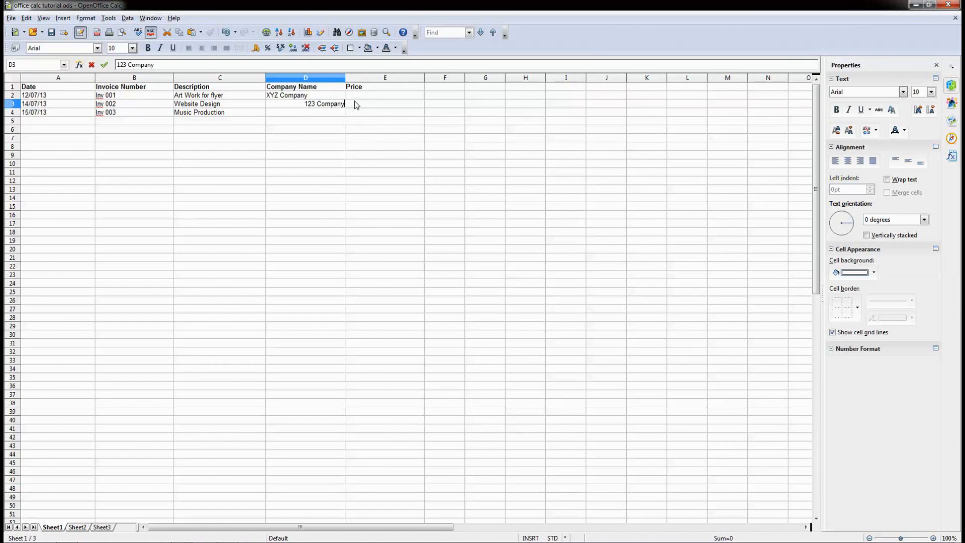
{"action": "key", "text": "Return"}
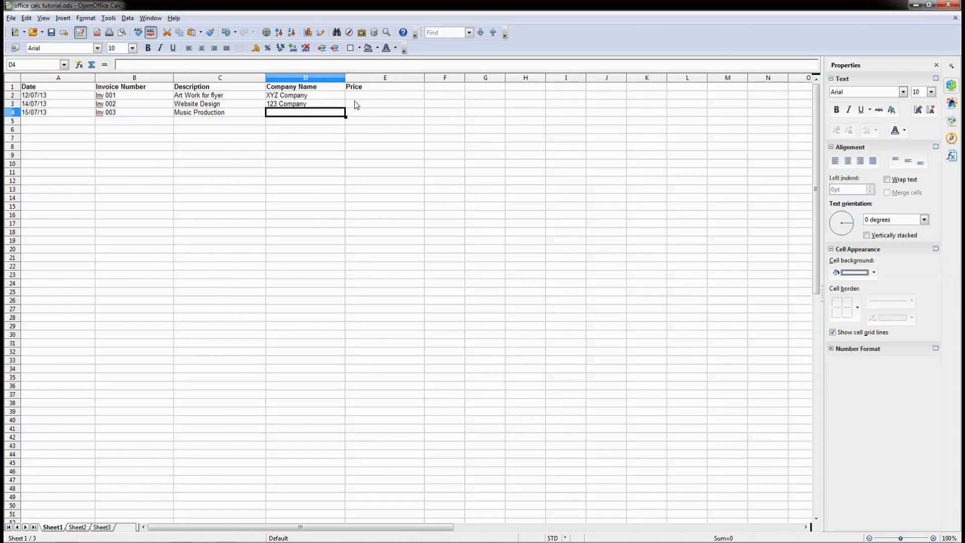
{"action": "type", "text": "A"}
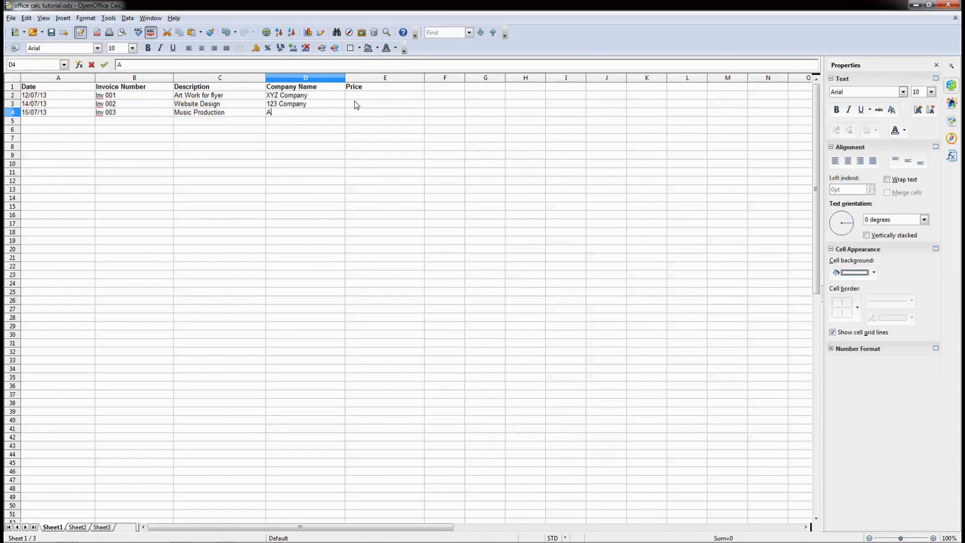
{"action": "type", "text": "BC Company"}
{"action": "key", "text": "Return"}
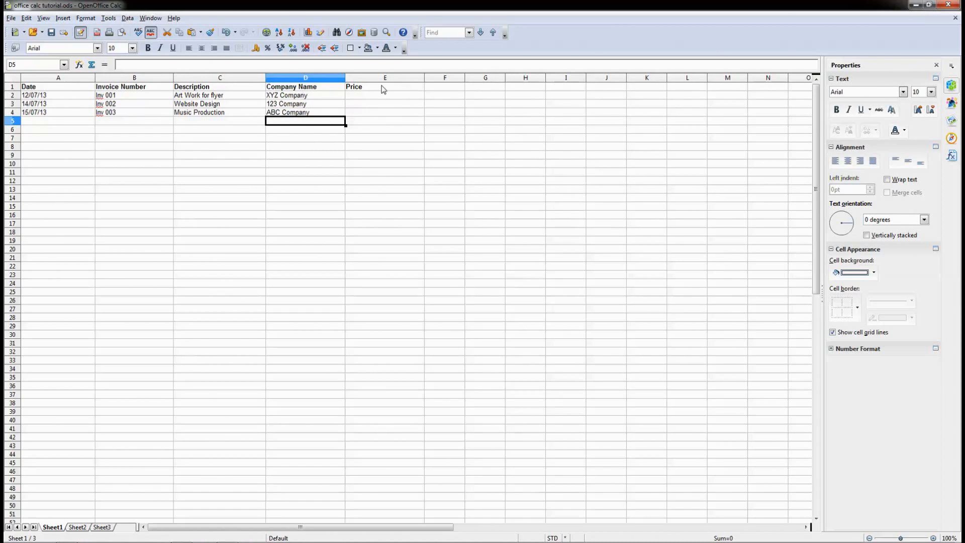
{"action": "left_click", "coordinate": [51, 33]}
{"action": "left_click", "coordinate": [353, 89]}
{"action": "left_click", "coordinate": [358, 95]}
{"action": "key", "text": "shift+Down"}
{"action": "key", "text": "shift+Down"}
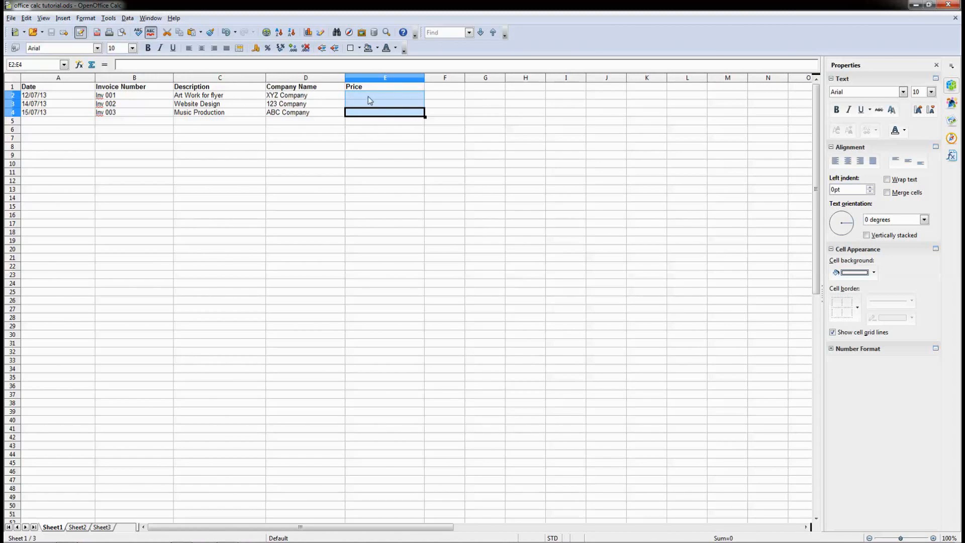
{"action": "left_click", "coordinate": [360, 97]}
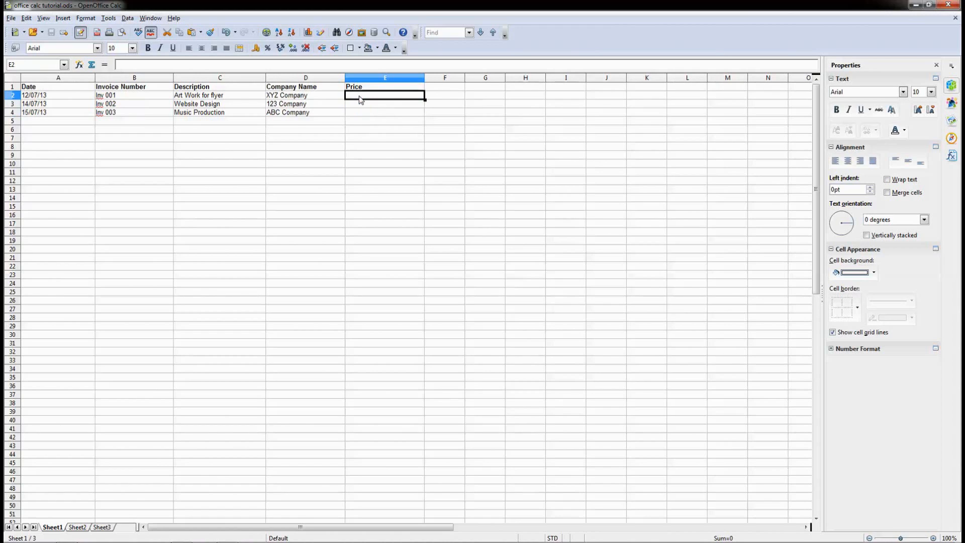
{"action": "left_click_drag", "start_coordinate": [359, 100], "coordinate": [360, 111]}
{"action": "right_click", "coordinate": [364, 100]}
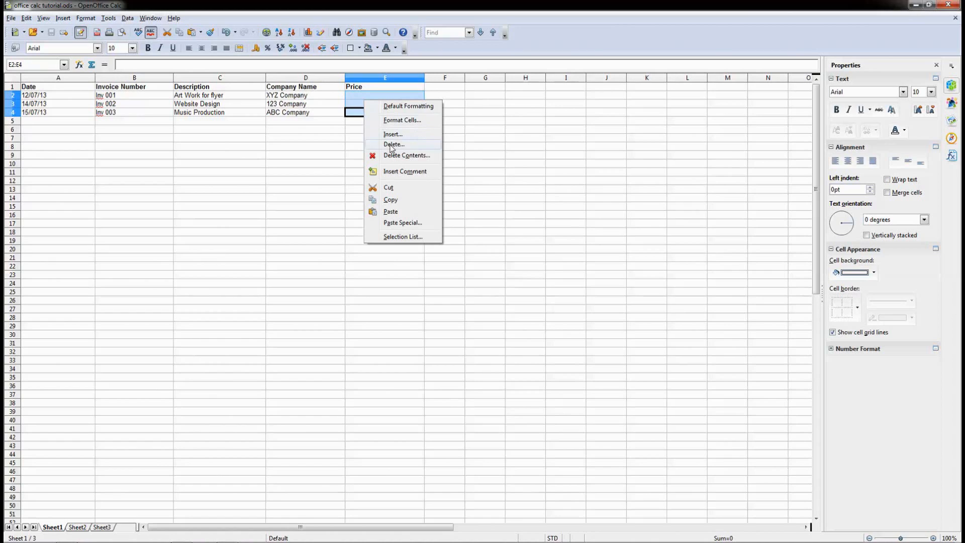
{"action": "left_click", "coordinate": [392, 120]}
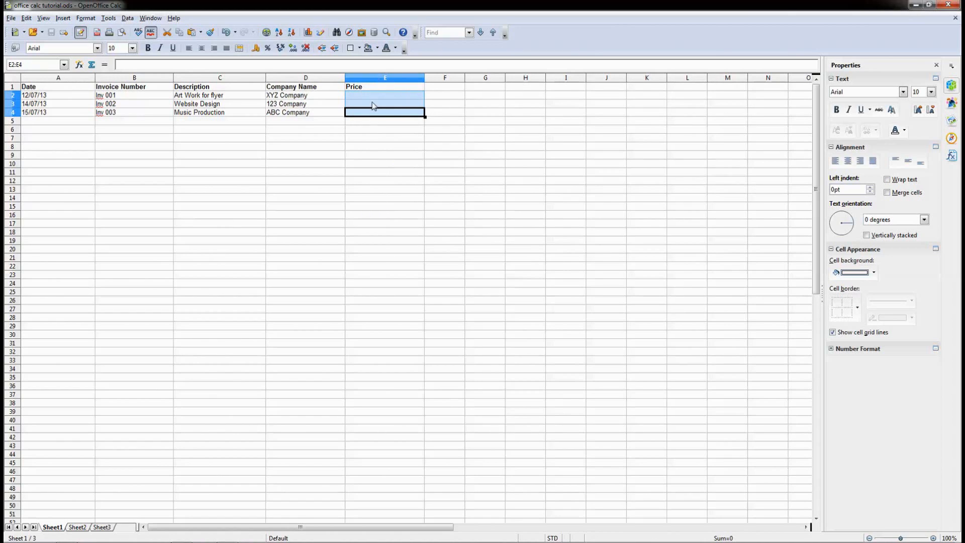
Format the entire Price column as currency in GBP £ English (UK) with two decimal places, a thousands separator and red negative numbers
{"action": "left_click", "coordinate": [386, 80]}
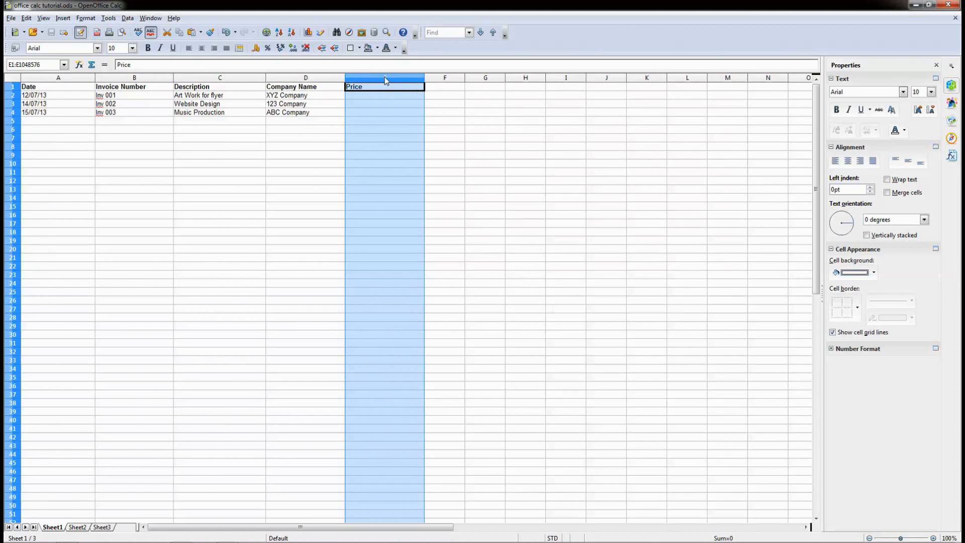
{"action": "right_click", "coordinate": [378, 128]}
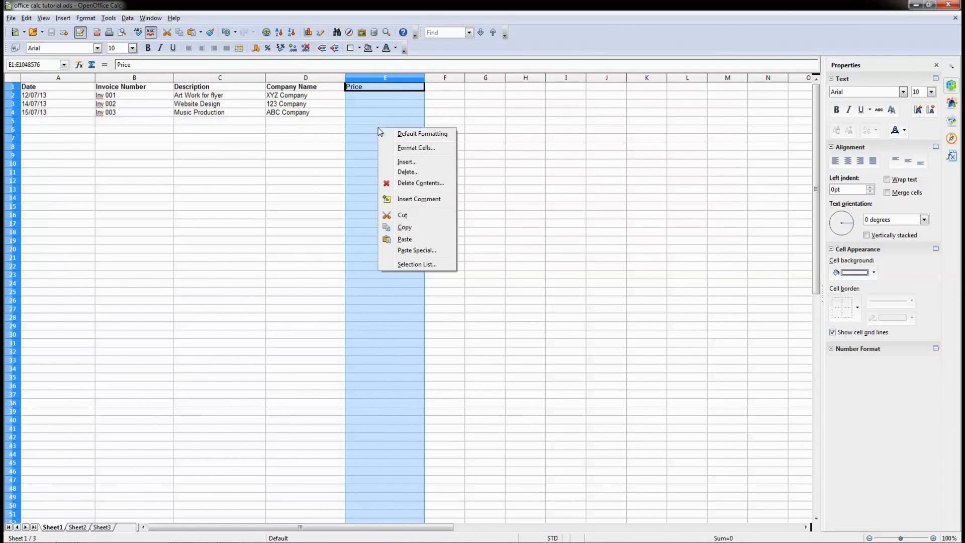
{"action": "left_click", "coordinate": [408, 148]}
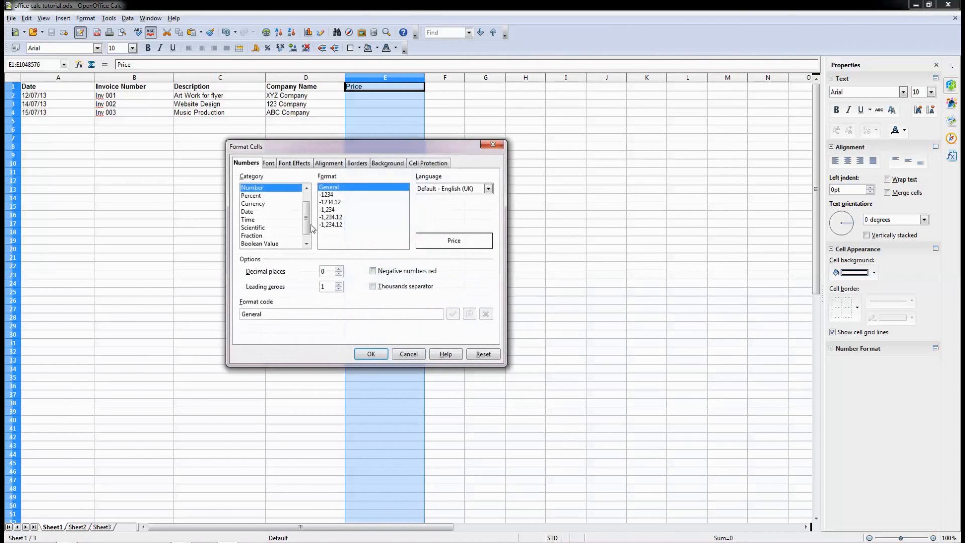
{"action": "left_click", "coordinate": [258, 205]}
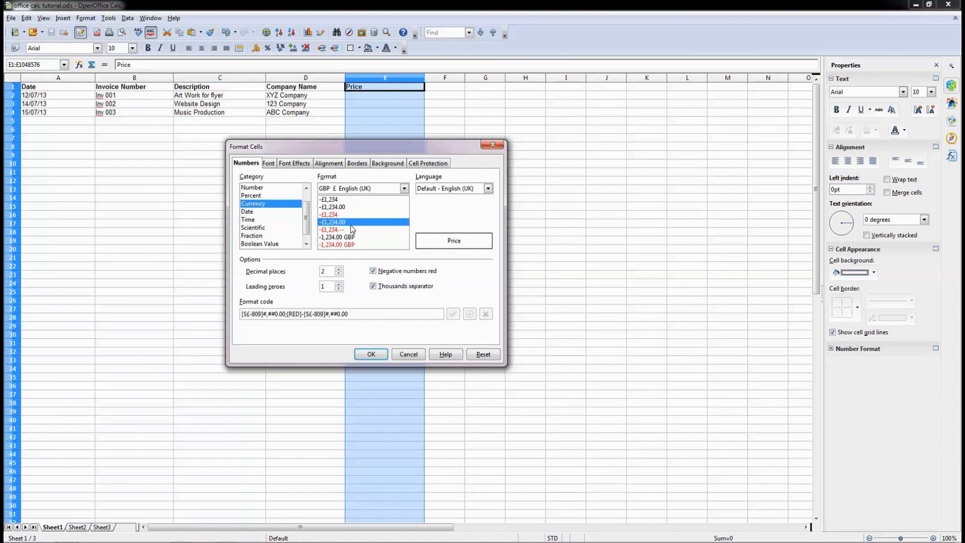
{"action": "left_click", "coordinate": [365, 189]}
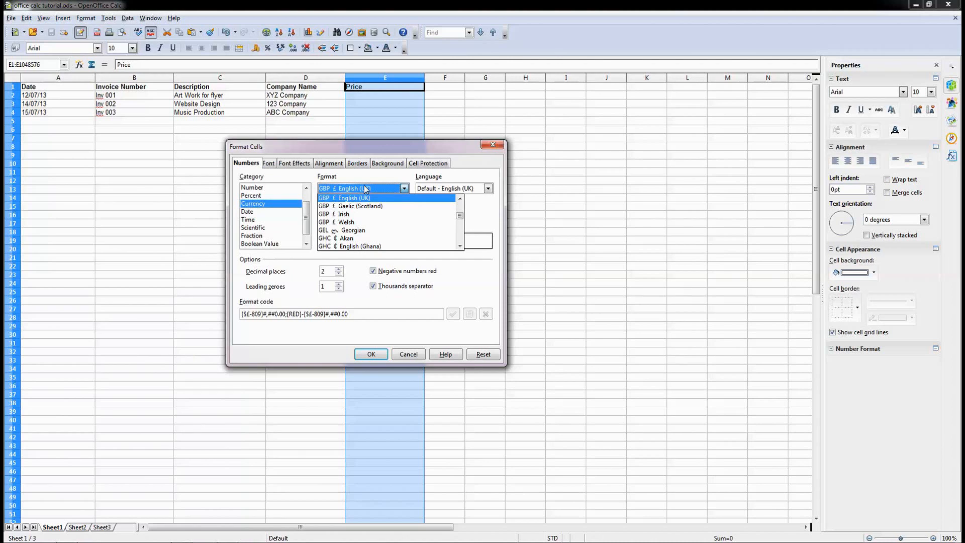
{"action": "scroll", "coordinate": [387, 234], "scroll_direction": "down", "scroll_amount": 8}
{"action": "scroll", "coordinate": [387, 234], "scroll_direction": "down", "scroll_amount": 10}
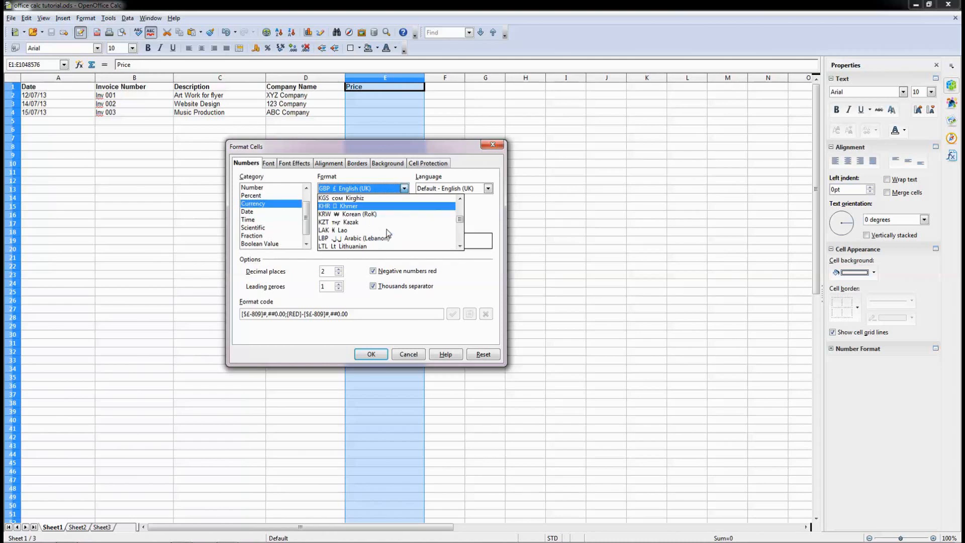
{"action": "scroll", "coordinate": [387, 231], "scroll_direction": "up", "scroll_amount": 18}
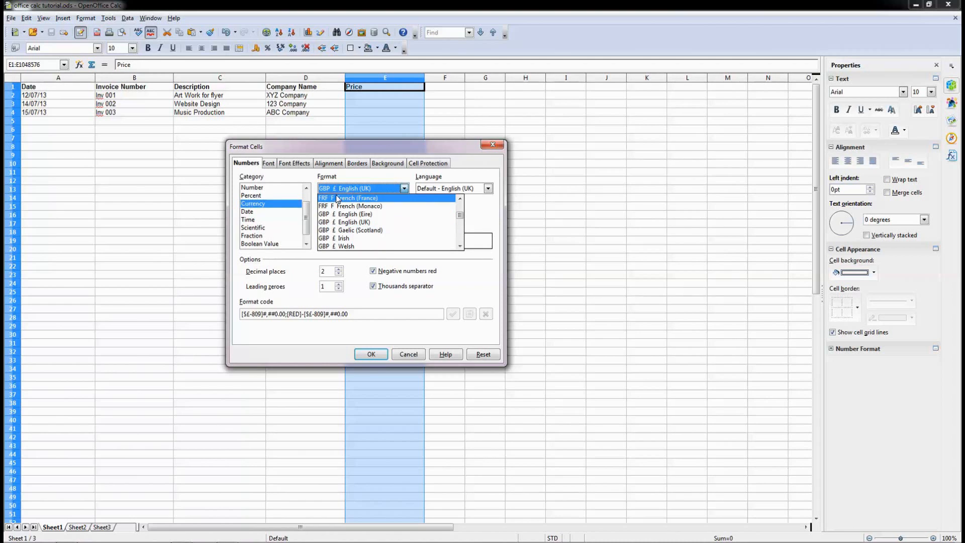
{"action": "left_click", "coordinate": [354, 189]}
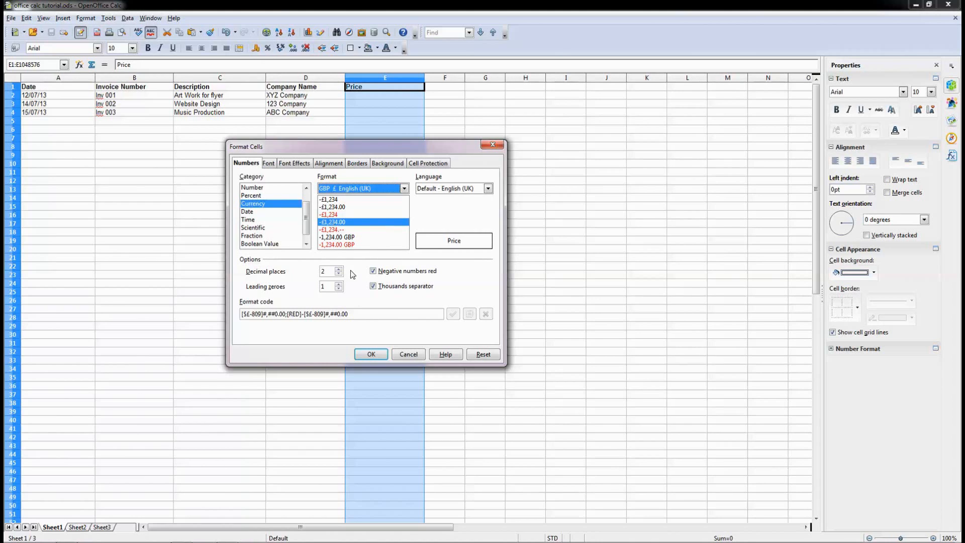
{"action": "left_click", "coordinate": [372, 354]}
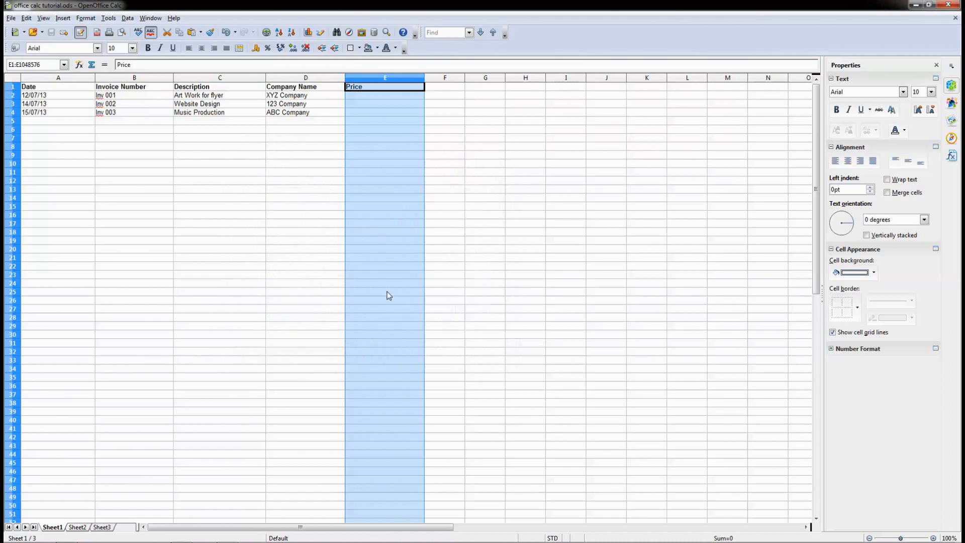
Enter the prices 55, 195 and 95 in cells E2 to E4
{"action": "left_click", "coordinate": [372, 97]}
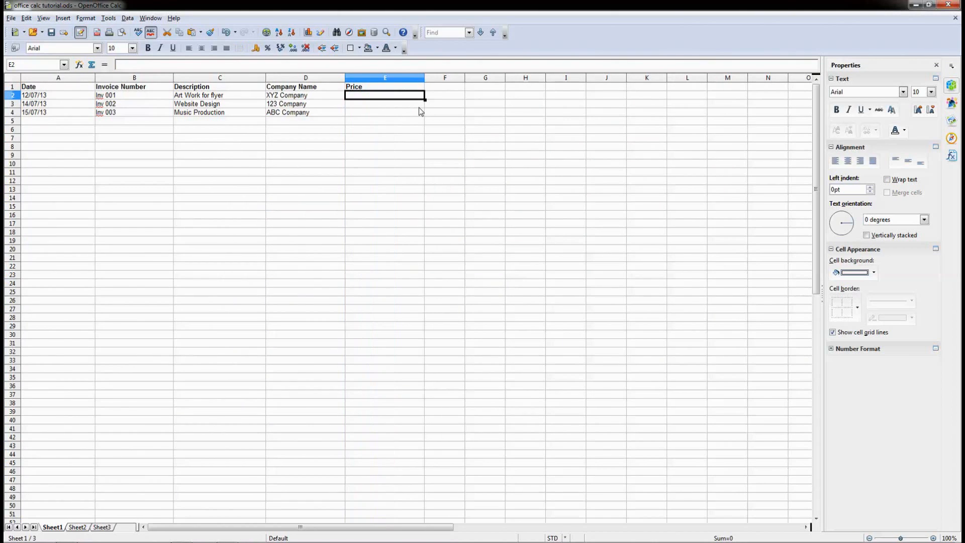
{"action": "type", "text": "55"}
{"action": "key", "text": "Return"}
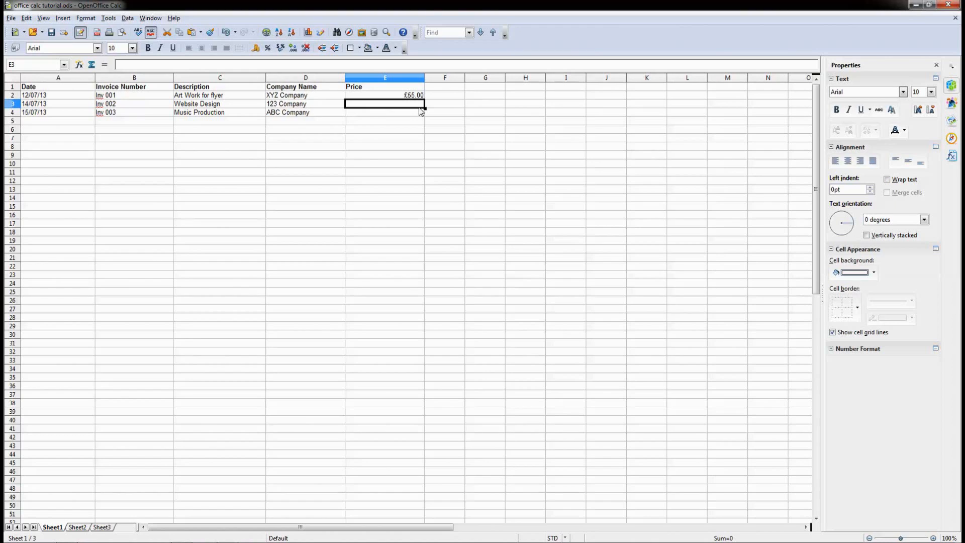
{"action": "type", "text": "195"}
{"action": "key", "text": "Return"}
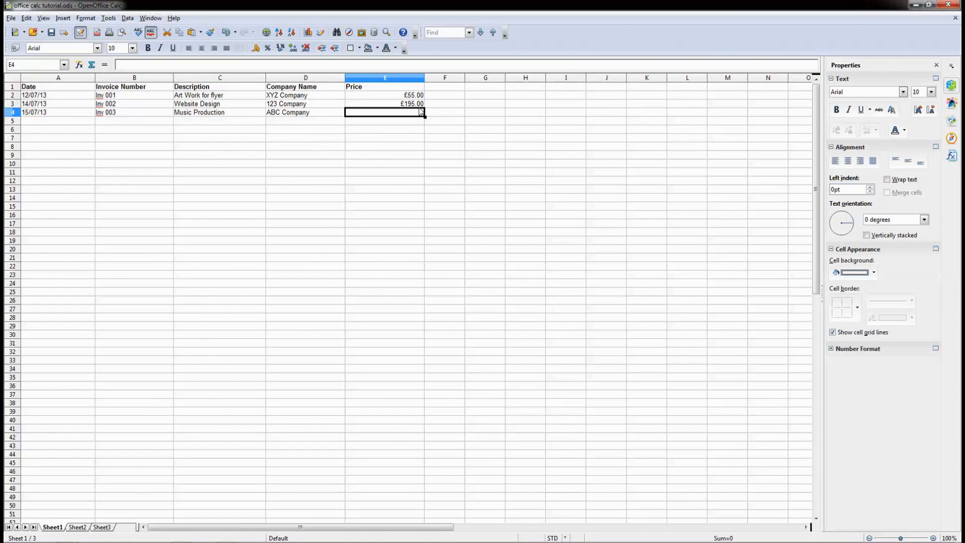
{"action": "type", "text": "95"}
{"action": "key", "text": "Return"}
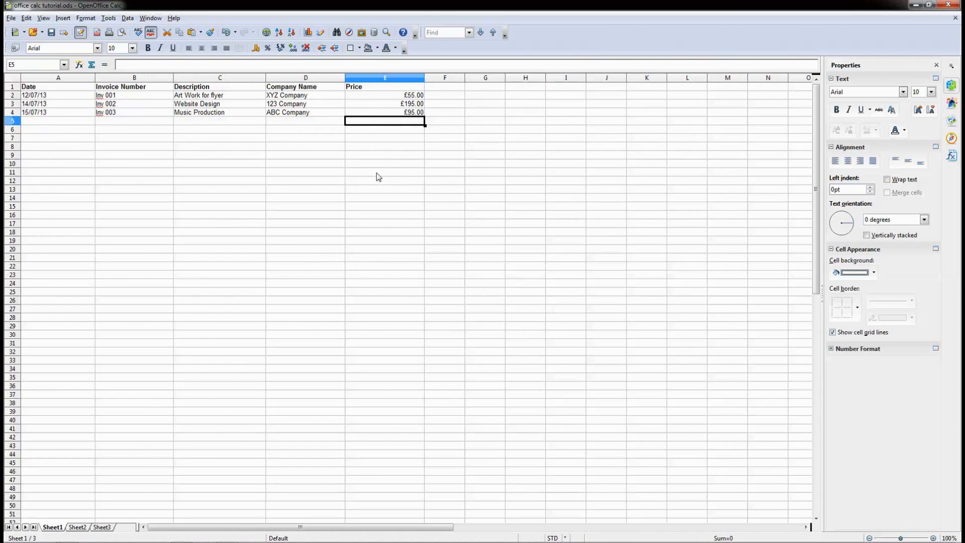
Examine the three invoice entries column by column and row by row, along with the empty rows beneath them
{"action": "left_click_drag", "start_coordinate": [395, 95], "coordinate": [394, 112]}
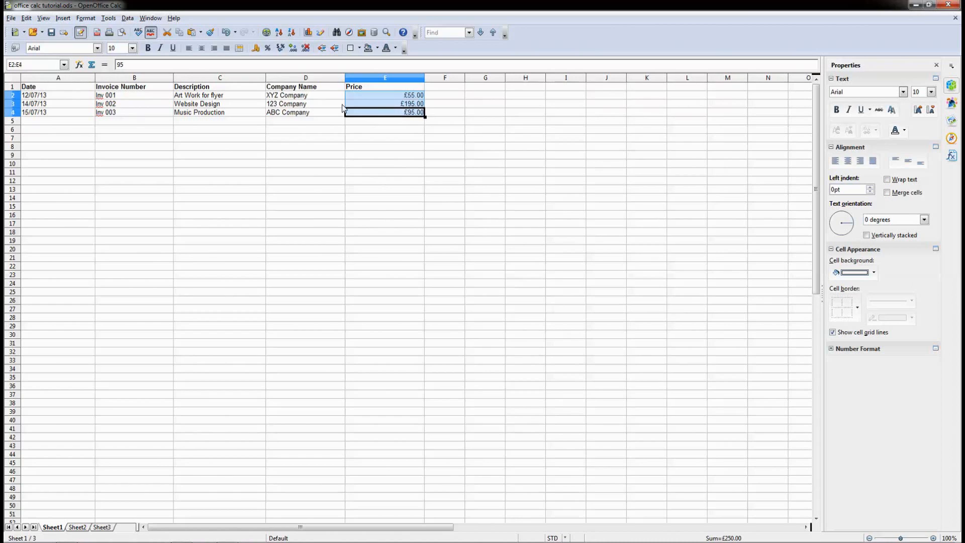
{"action": "left_click_drag", "start_coordinate": [301, 95], "coordinate": [301, 112]}
{"action": "left_click_drag", "start_coordinate": [221, 95], "coordinate": [219, 113]}
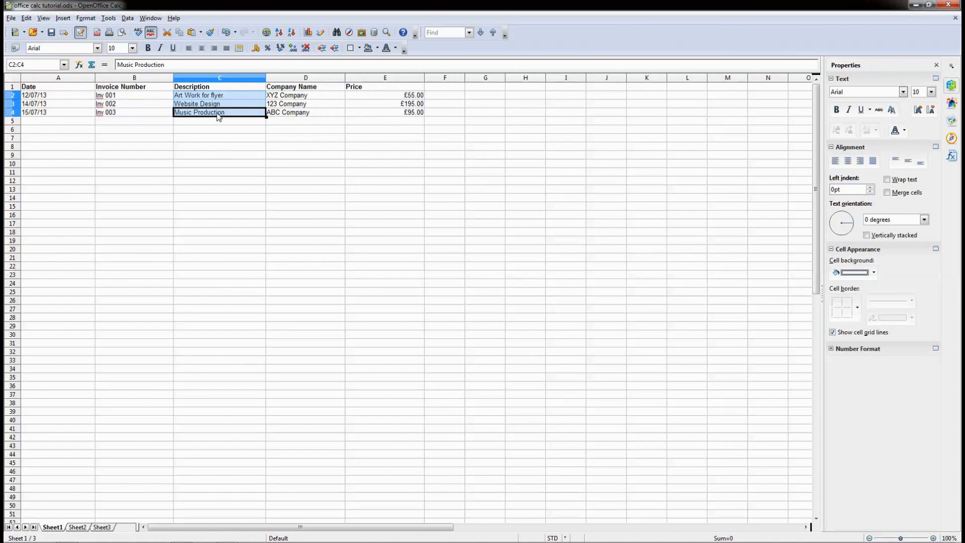
{"action": "left_click_drag", "start_coordinate": [118, 97], "coordinate": [105, 115]}
{"action": "left_click_drag", "start_coordinate": [55, 96], "coordinate": [59, 118]}
{"action": "left_click", "coordinate": [59, 120]}
{"action": "left_click_drag", "start_coordinate": [14, 96], "coordinate": [16, 114]}
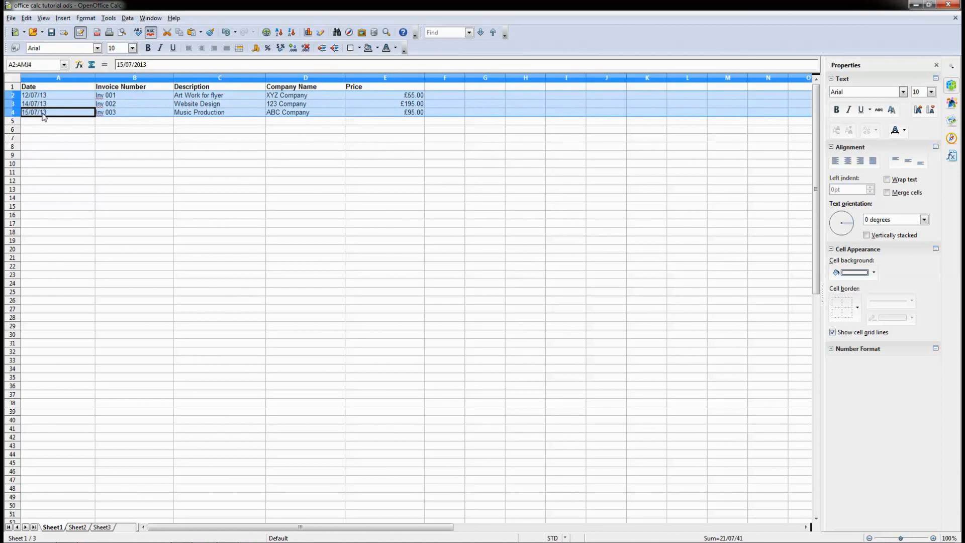
{"action": "left_click", "coordinate": [298, 124]}
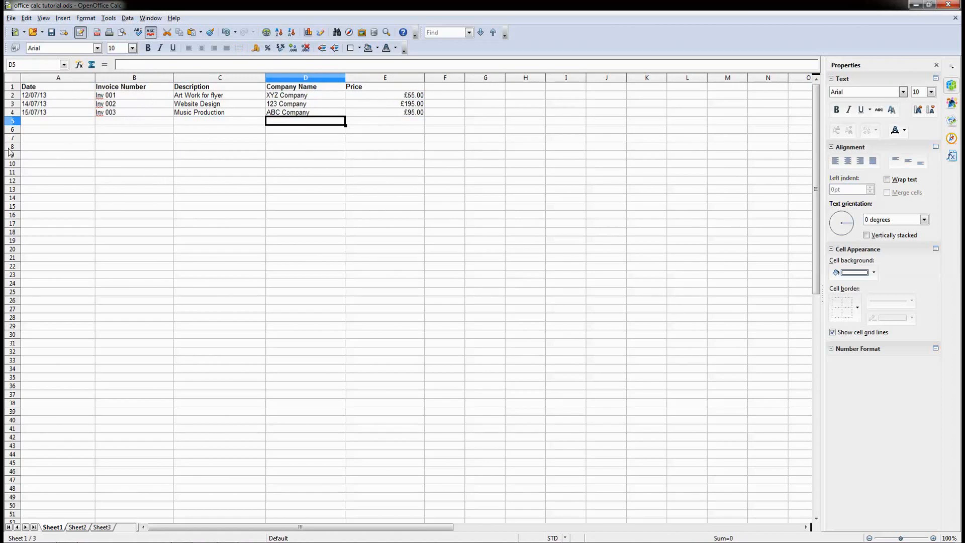
{"action": "left_click_drag", "start_coordinate": [41, 123], "coordinate": [377, 122]}
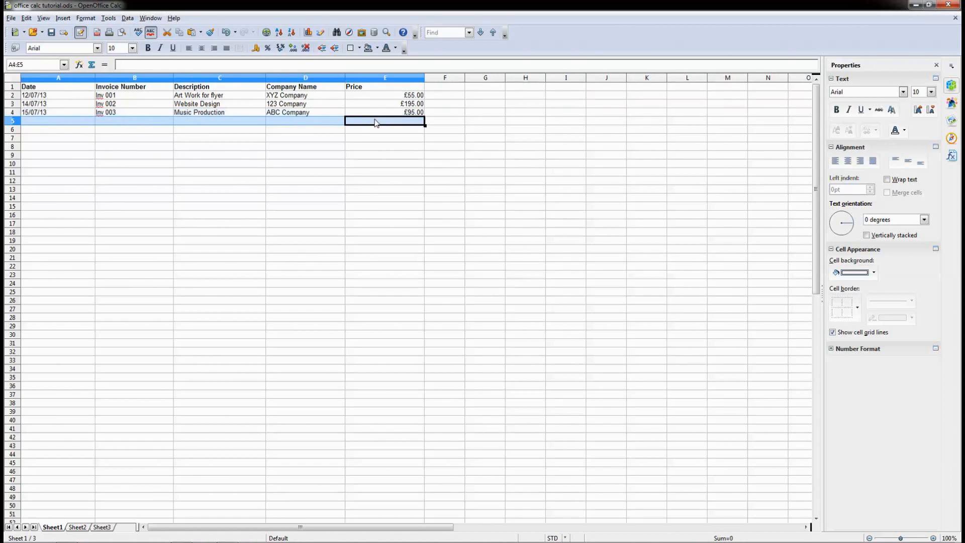
{"action": "left_click_drag", "start_coordinate": [89, 132], "coordinate": [382, 130]}
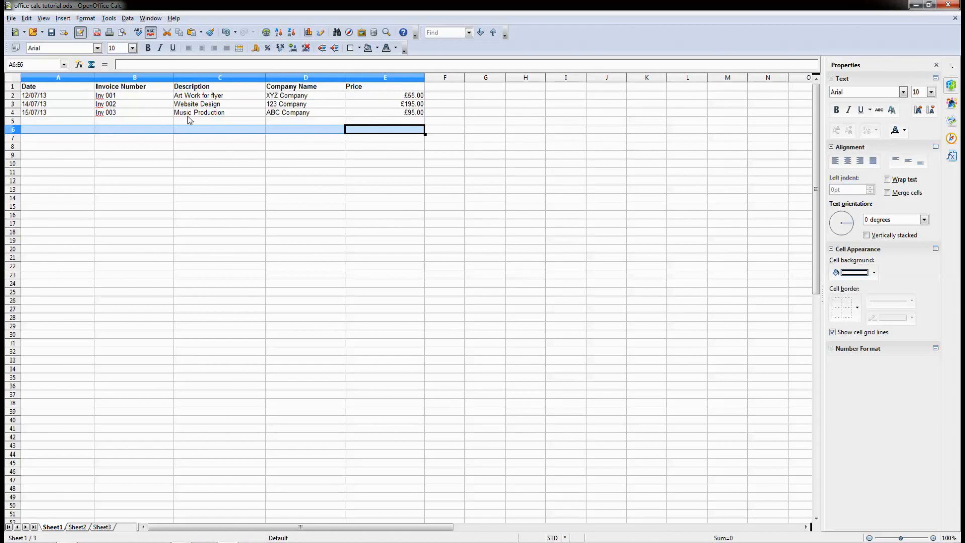
{"action": "left_click_drag", "start_coordinate": [75, 98], "coordinate": [404, 101]}
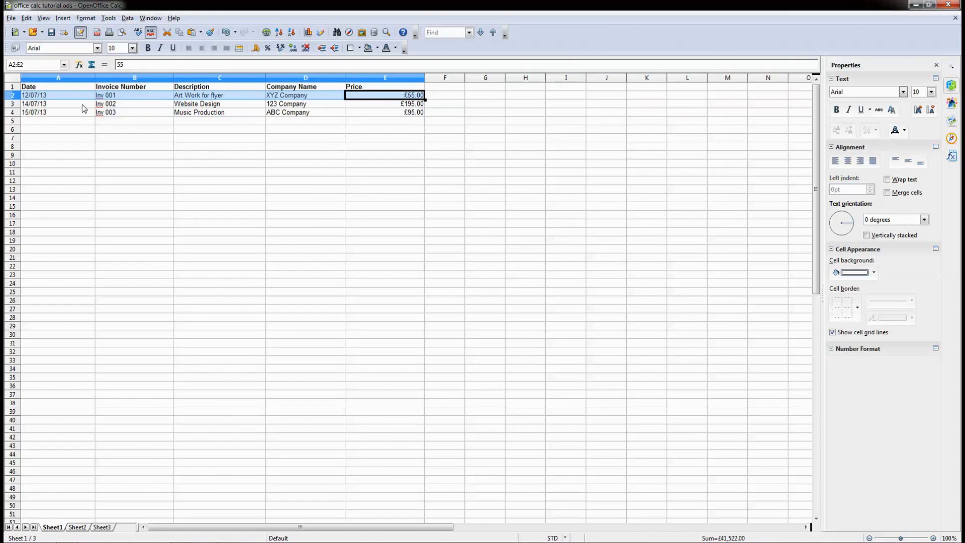
{"action": "left_click", "coordinate": [81, 108]}
{"action": "left_click_drag", "start_coordinate": [80, 108], "coordinate": [392, 105]}
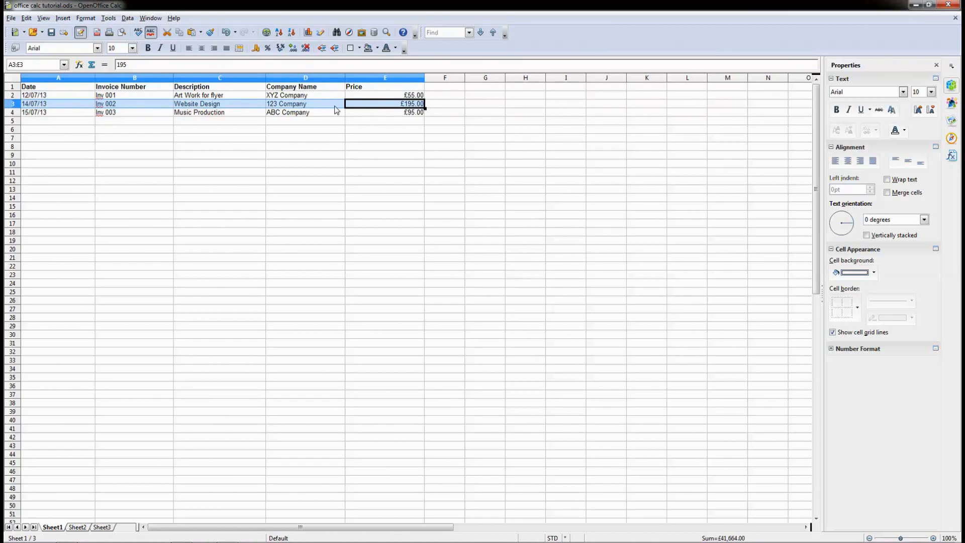
{"action": "left_click_drag", "start_coordinate": [81, 113], "coordinate": [386, 117]}
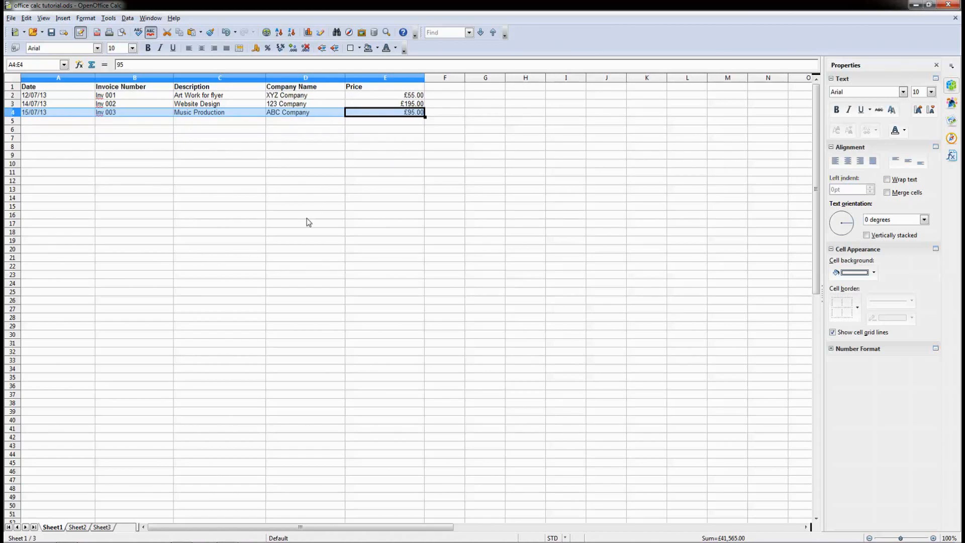
{"action": "left_click", "coordinate": [297, 184]}
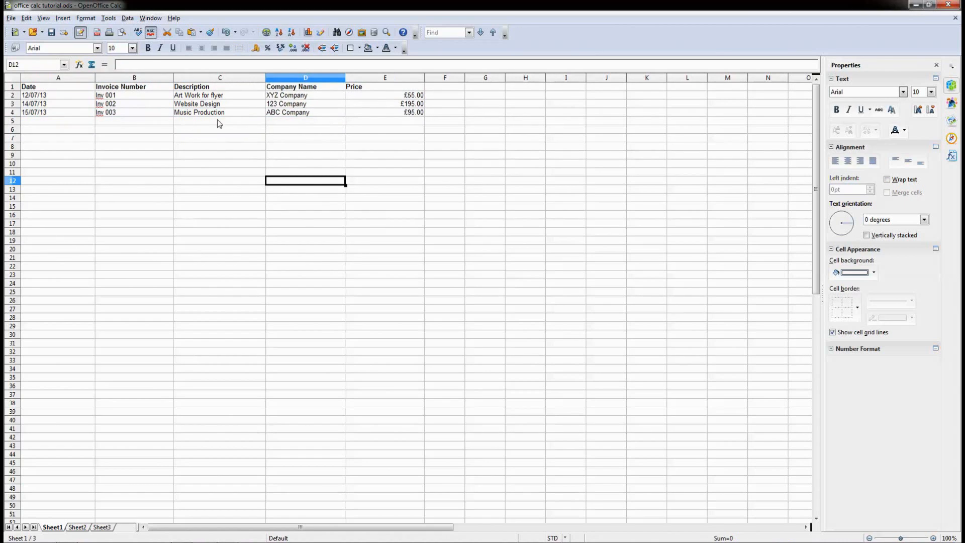
Autofill the dates from cell A4 and the invoice numbers from cell B4 down to row 30
{"action": "left_click", "coordinate": [52, 125]}
{"action": "left_click", "coordinate": [69, 113]}
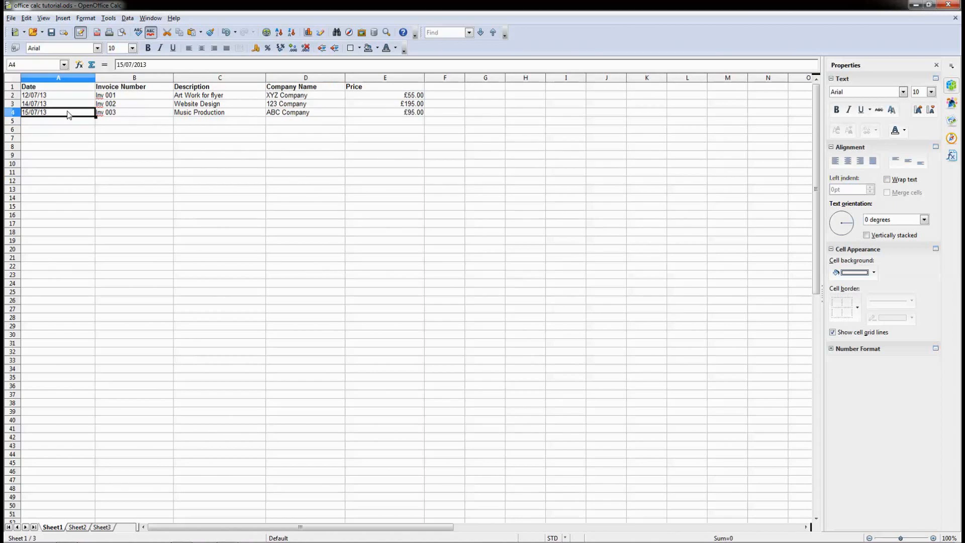
{"action": "left_click_drag", "start_coordinate": [95, 117], "coordinate": [79, 335]}
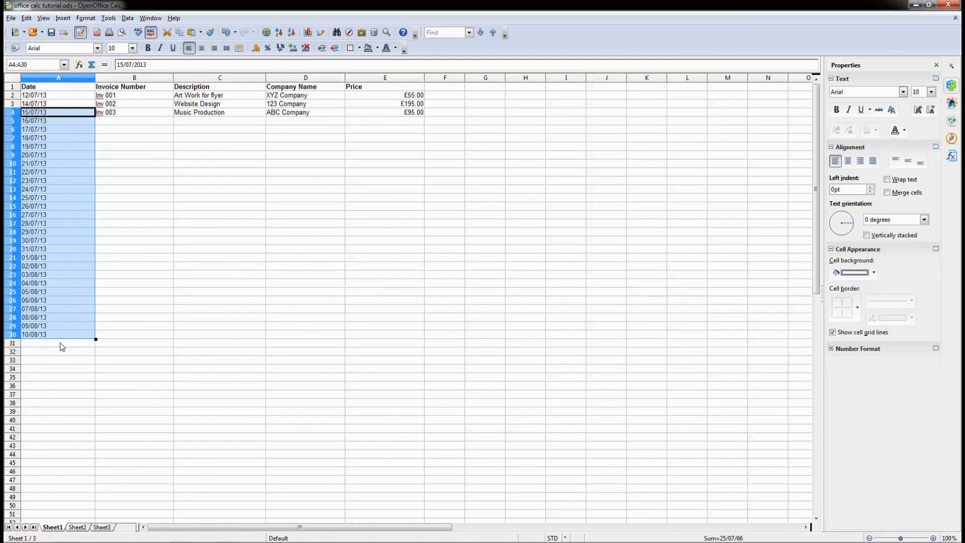
{"action": "left_click", "coordinate": [147, 111]}
{"action": "left_click_drag", "start_coordinate": [174, 117], "coordinate": [144, 338]}
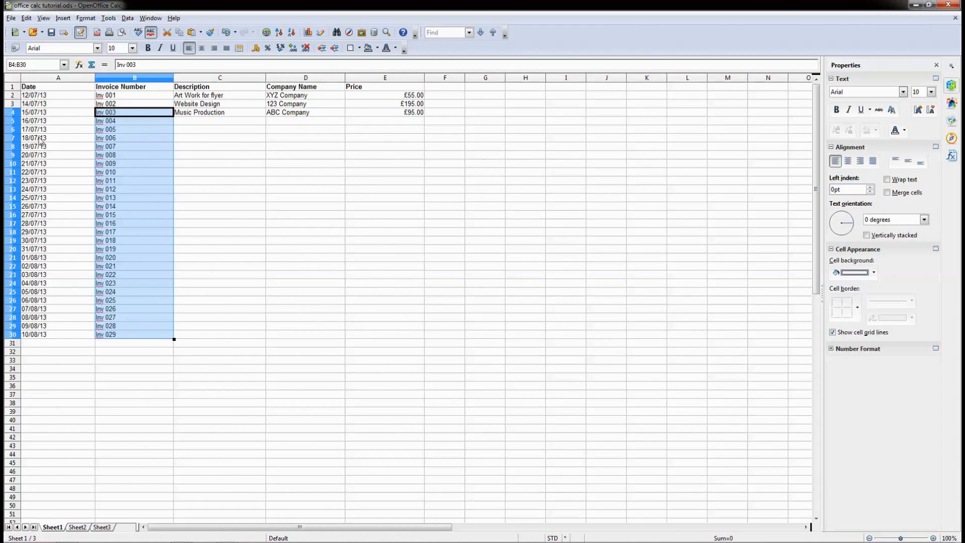
Copy the three descriptions and company names in C2:D4 and paste them at C5, C8 and C11
{"action": "left_click", "coordinate": [96, 336]}
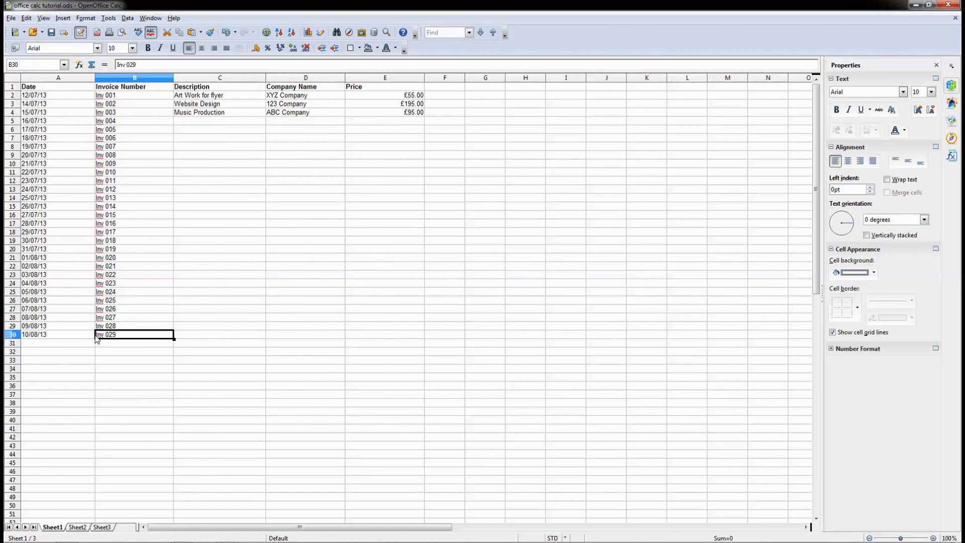
{"action": "left_click", "coordinate": [76, 338]}
{"action": "left_click", "coordinate": [219, 111]}
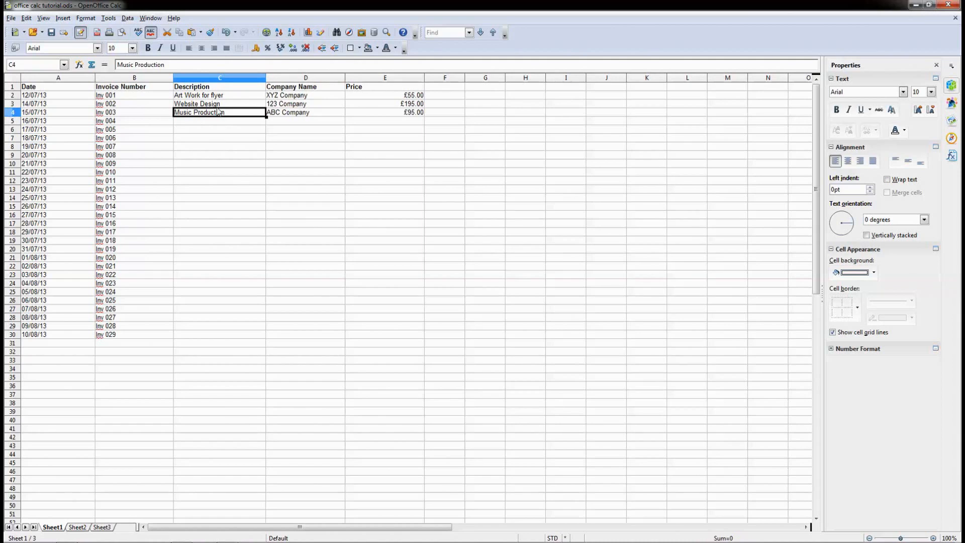
{"action": "left_click_drag", "start_coordinate": [211, 96], "coordinate": [284, 113]}
{"action": "key", "text": "ctrl+c"}
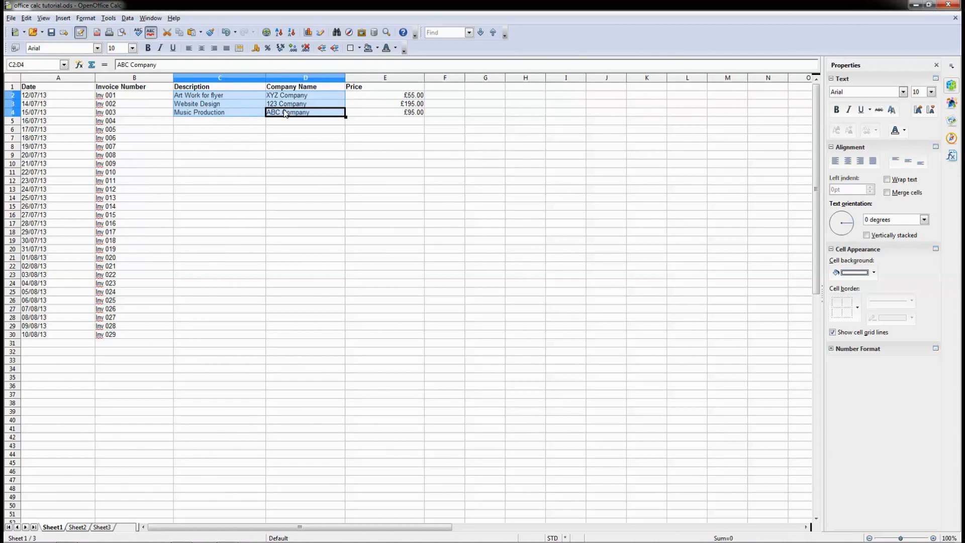
{"action": "left_click", "coordinate": [257, 124]}
{"action": "key", "text": "ctrl+v"}
{"action": "left_click", "coordinate": [232, 146]}
{"action": "key", "text": "ctrl+v"}
{"action": "left_click", "coordinate": [223, 172]}
{"action": "key", "text": "ctrl+v"}
Copy the description and company block C2:D4 again and paste it at C14
{"action": "left_click", "coordinate": [221, 198]}
{"action": "left_click_drag", "start_coordinate": [210, 95], "coordinate": [276, 113]}
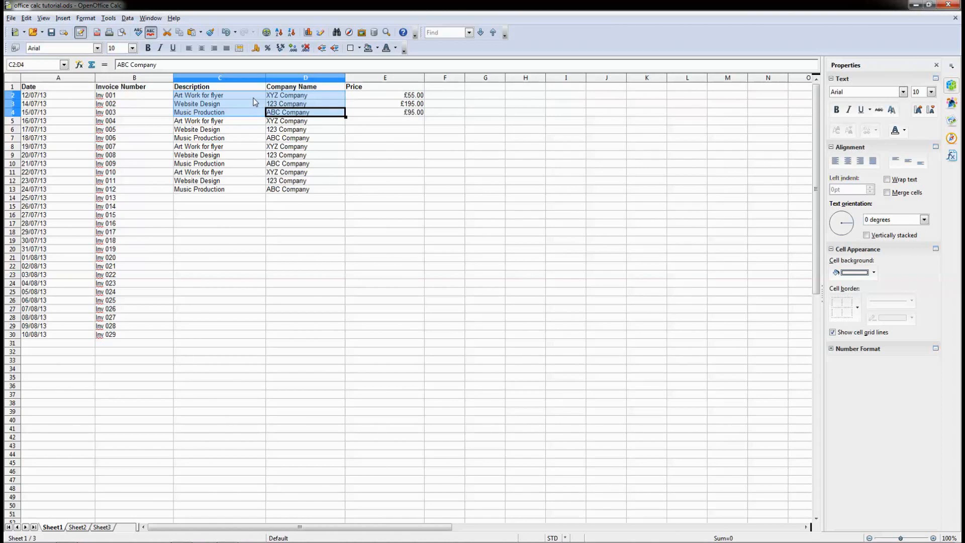
{"action": "left_click", "coordinate": [26, 18]}
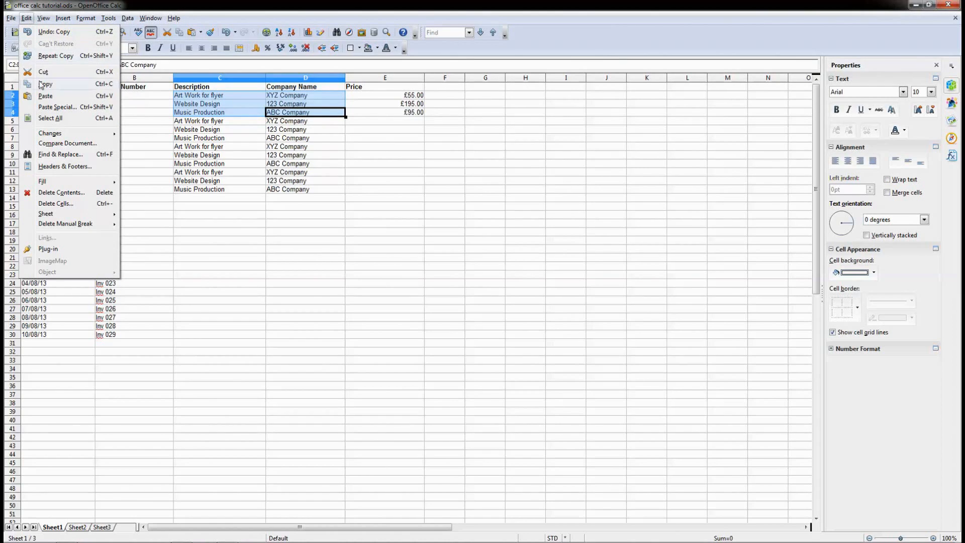
{"action": "left_click", "coordinate": [104, 86]}
{"action": "left_click", "coordinate": [213, 96]}
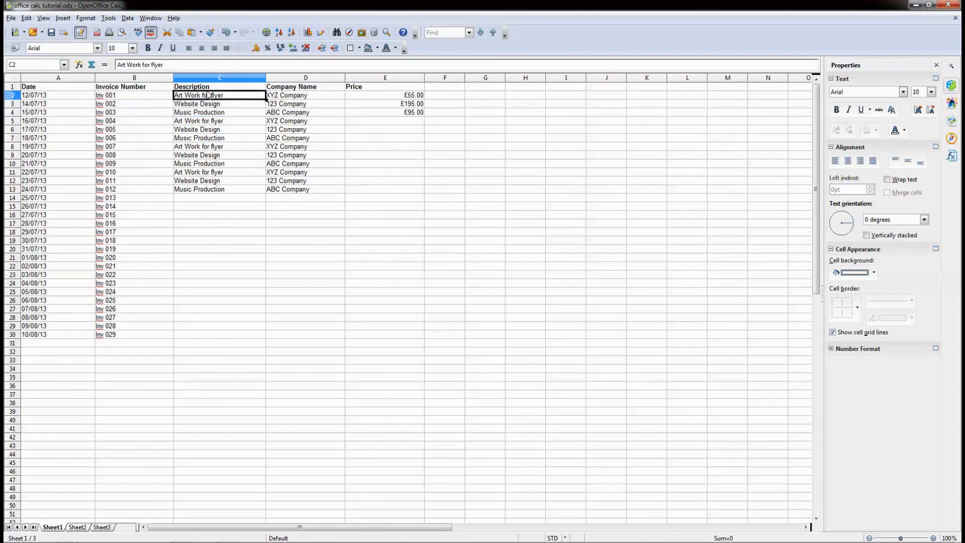
{"action": "left_click_drag", "start_coordinate": [213, 96], "coordinate": [287, 113]}
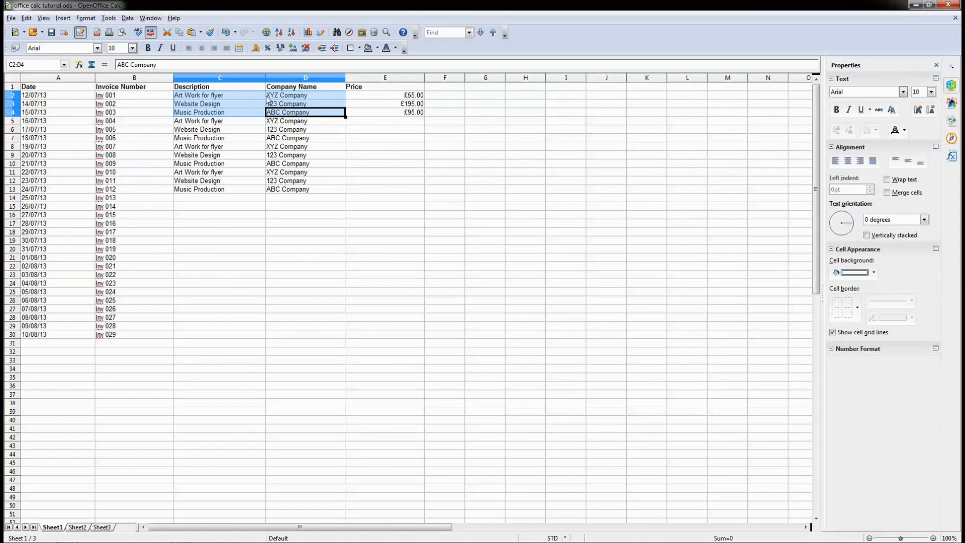
{"action": "left_click", "coordinate": [216, 198]}
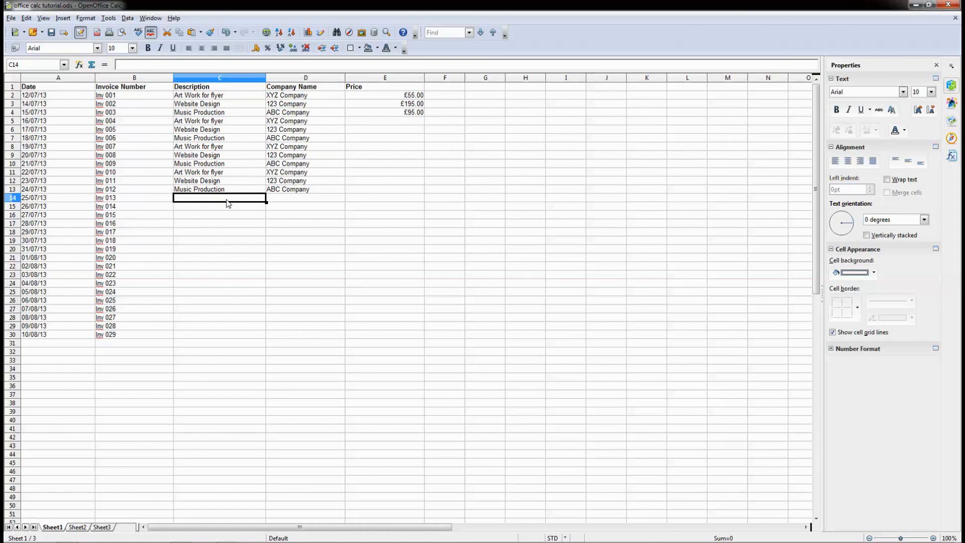
{"action": "key", "text": "ctrl+v"}
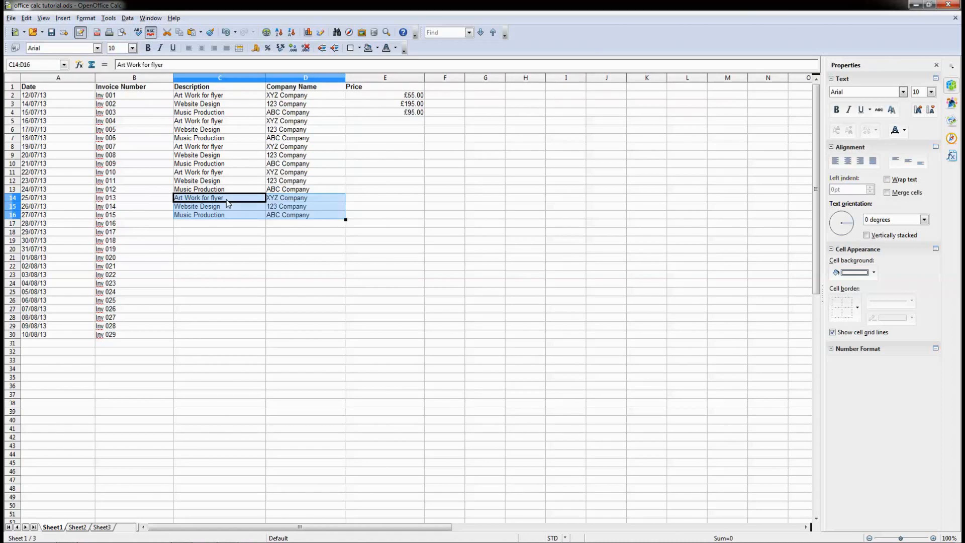
Paste the copied description and company block at C17, C20, C23 and C26
{"action": "left_click", "coordinate": [27, 18]}
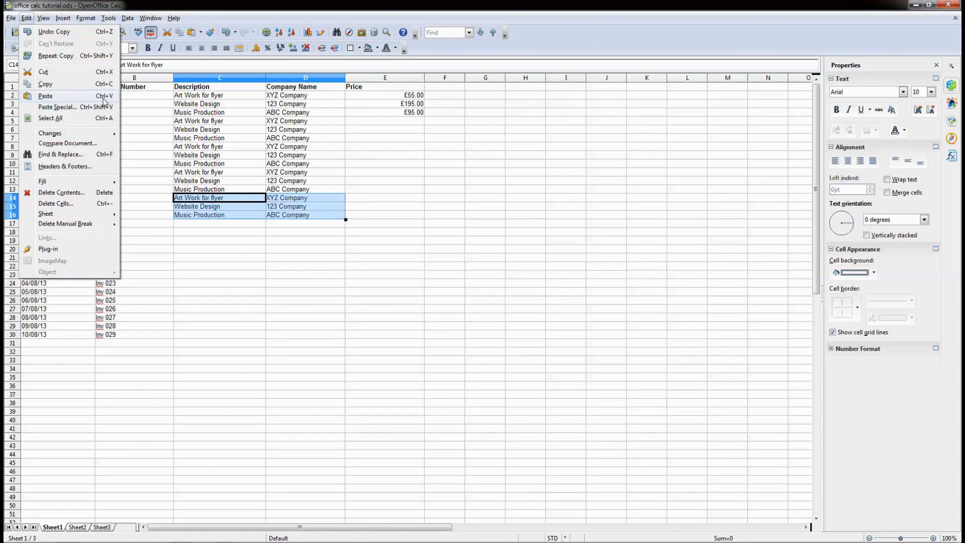
{"action": "left_click", "coordinate": [223, 224]}
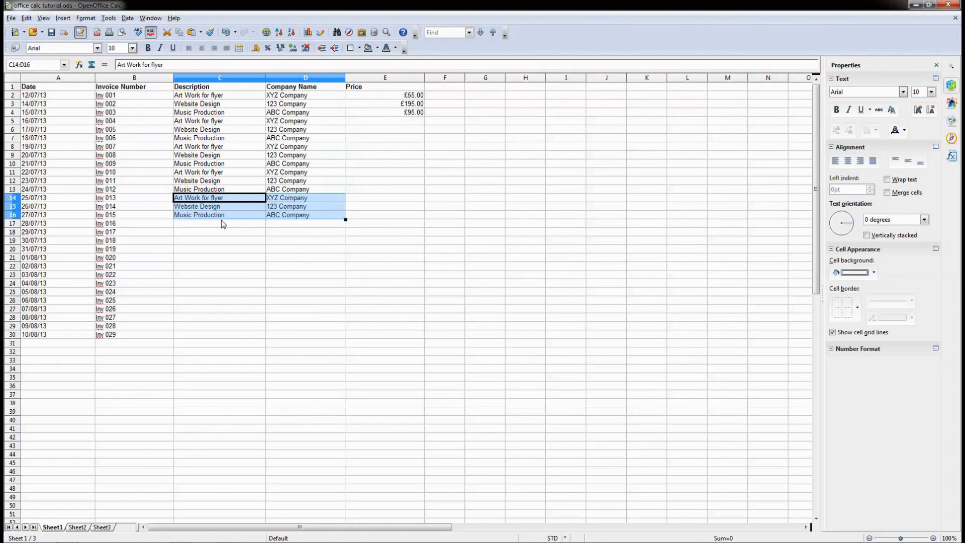
{"action": "left_click", "coordinate": [222, 223]}
{"action": "key", "text": "ctrl+v"}
{"action": "left_click", "coordinate": [221, 250]}
{"action": "key", "text": "ctrl+v"}
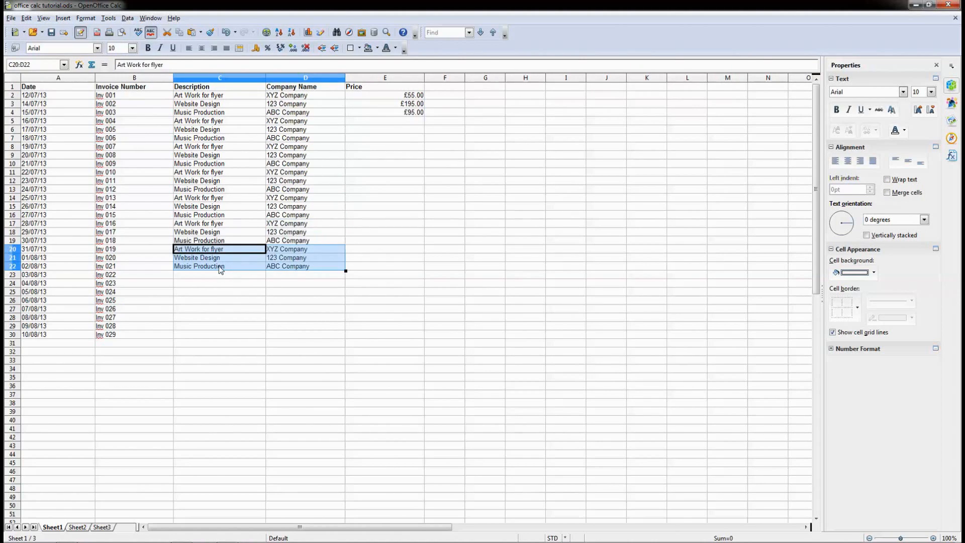
{"action": "left_click", "coordinate": [219, 275]}
{"action": "key", "text": "ctrl+v"}
{"action": "left_click", "coordinate": [214, 299]}
{"action": "key", "text": "ctrl+v"}
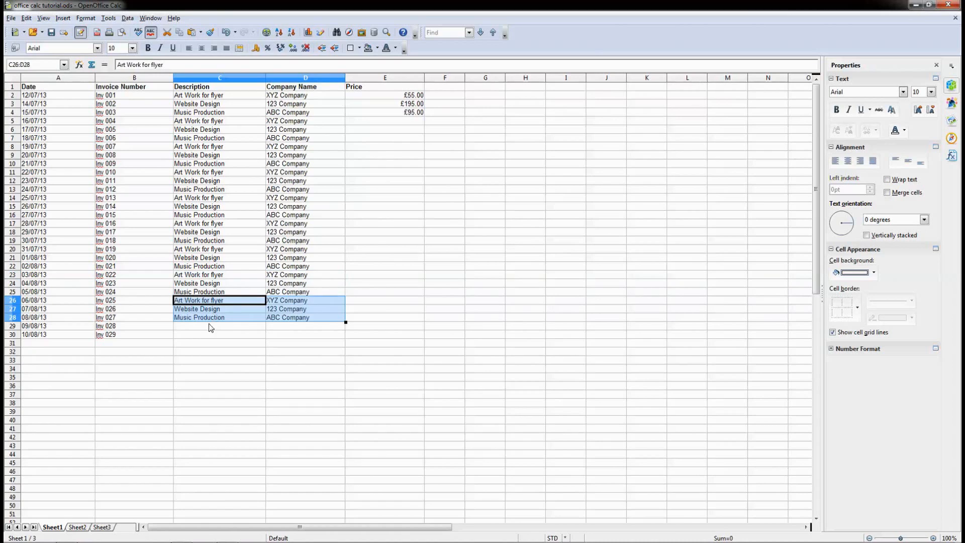
Fill C29:D30 with a copy of the two description and company rows in C26:D27, and save the spreadsheet
{"action": "left_click", "coordinate": [210, 327]}
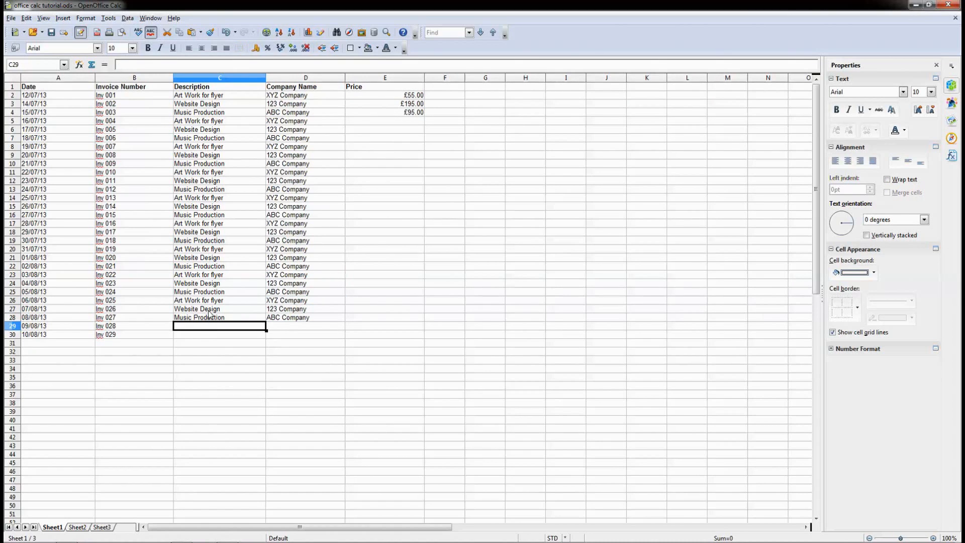
{"action": "left_click_drag", "start_coordinate": [210, 302], "coordinate": [272, 311]}
{"action": "left_click_drag", "start_coordinate": [231, 335], "coordinate": [229, 326]}
{"action": "left_click", "coordinate": [228, 324]}
{"action": "key", "text": "ctrl+v"}
{"action": "key", "text": "ctrl+s"}
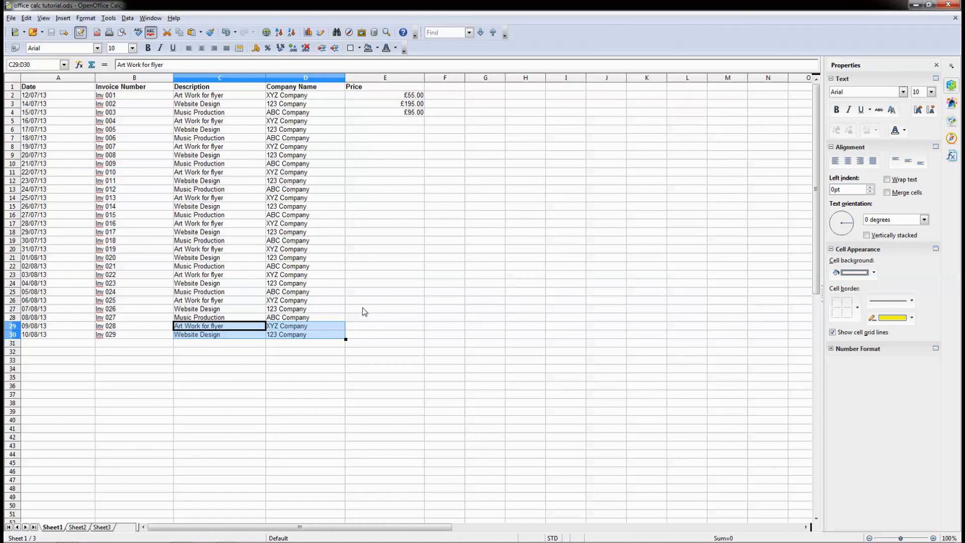
Enter the prices 120, 345 and 896 in cells E5 to E7
{"action": "left_click", "coordinate": [373, 327]}
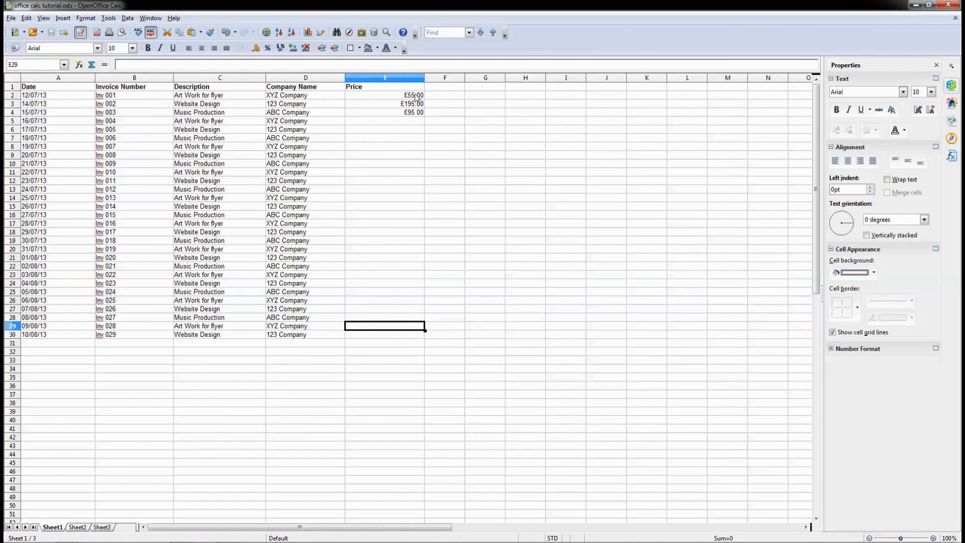
{"action": "left_click", "coordinate": [415, 124]}
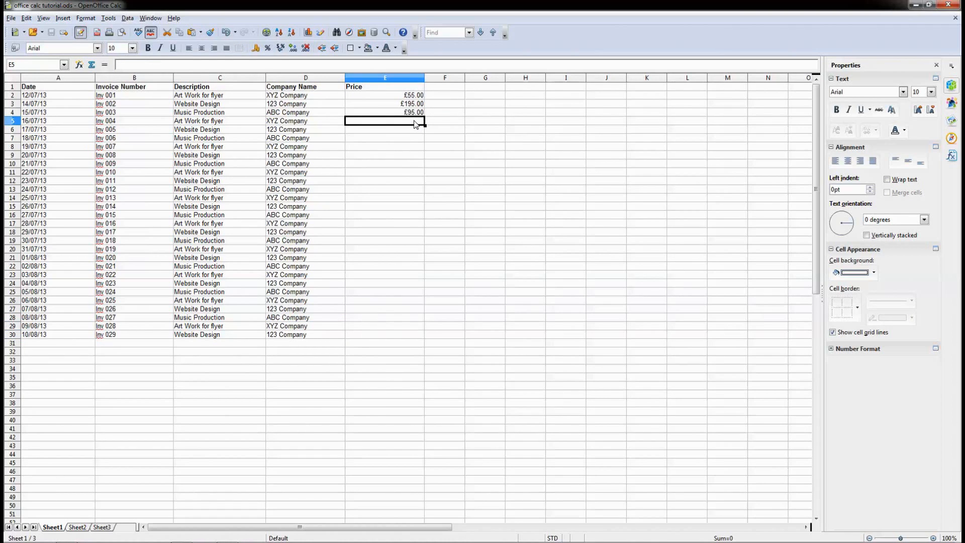
{"action": "type", "text": "120"}
{"action": "key", "text": "Return"}
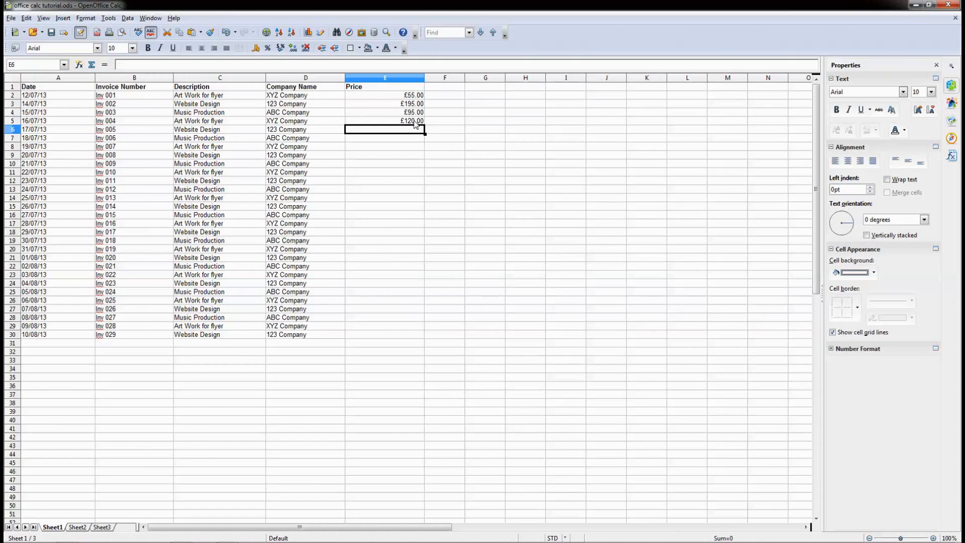
{"action": "type", "text": "345"}
{"action": "key", "text": "Return"}
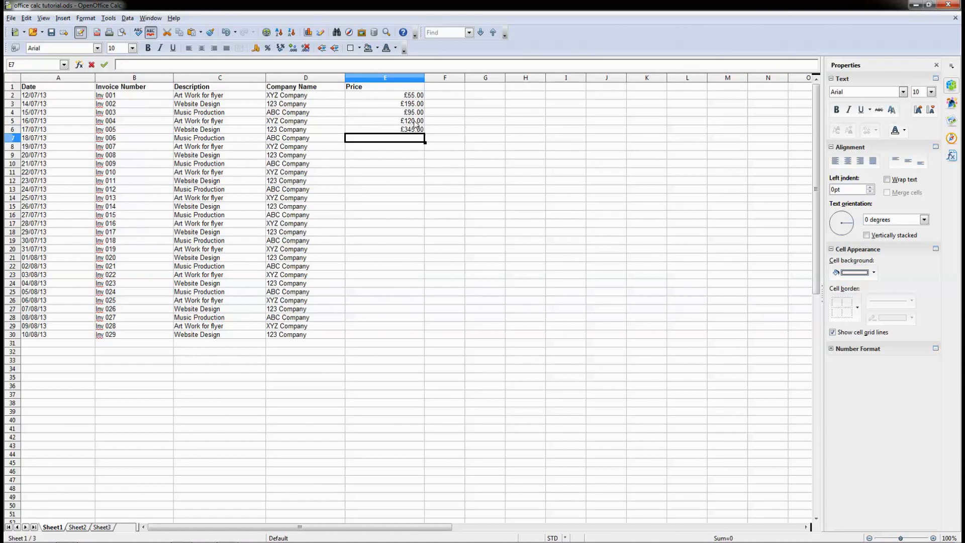
{"action": "type", "text": "896"}
{"action": "key", "text": "Return"}
Copy the prices in E2:E4 to E8:E10, and those in E5:E8 to E11:E14
{"action": "left_click_drag", "start_coordinate": [415, 99], "coordinate": [415, 115]}
{"action": "key", "text": "ctrl+c"}
{"action": "left_click", "coordinate": [405, 147]}
{"action": "key", "text": "ctrl+v"}
{"action": "left_click_drag", "start_coordinate": [408, 120], "coordinate": [408, 148]}
{"action": "left_click", "coordinate": [408, 172]}
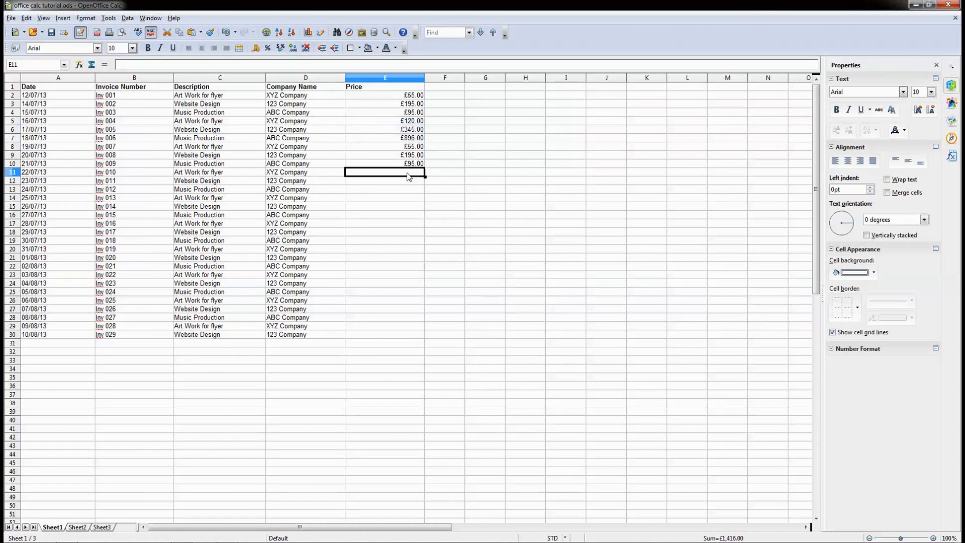
{"action": "key", "text": "ctrl+v"}
Enter the prices 45, 25, 500, 495 and 120 in cells E15 to E19
{"action": "left_click", "coordinate": [412, 206]}
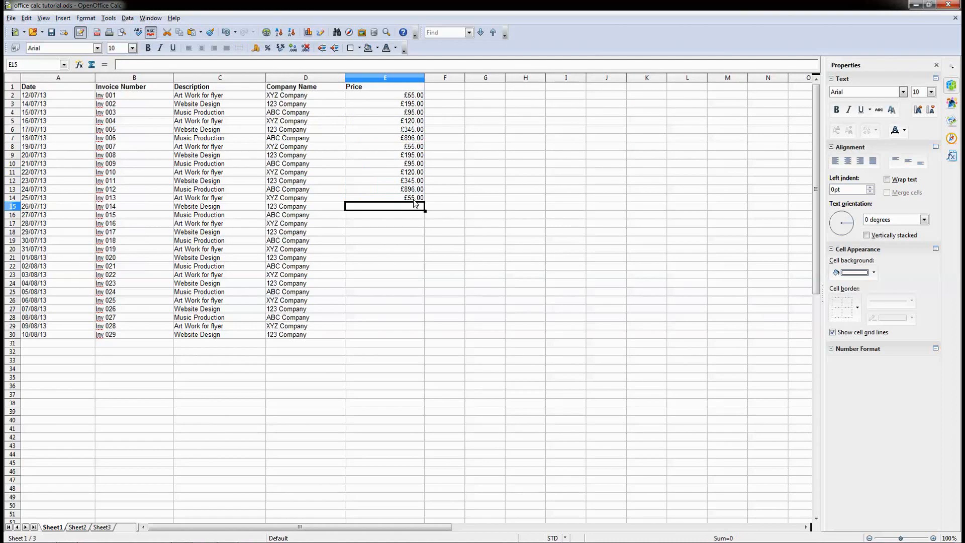
{"action": "type", "text": "45"}
{"action": "key", "text": "Return"}
{"action": "type", "text": "25"}
{"action": "key", "text": "Return"}
{"action": "type", "text": "500"}
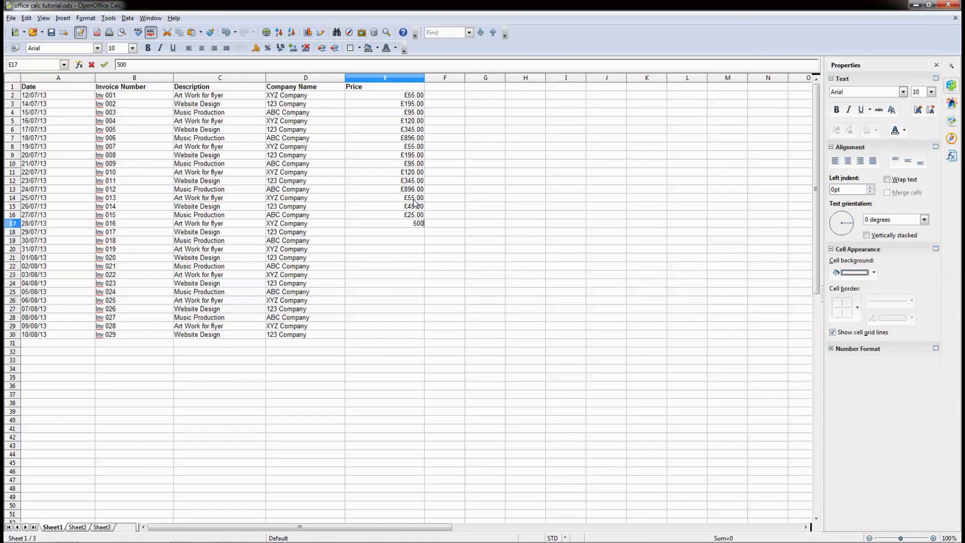
{"action": "key", "text": "Return"}
{"action": "type", "text": "495"}
{"action": "key", "text": "Return"}
{"action": "type", "text": "120"}
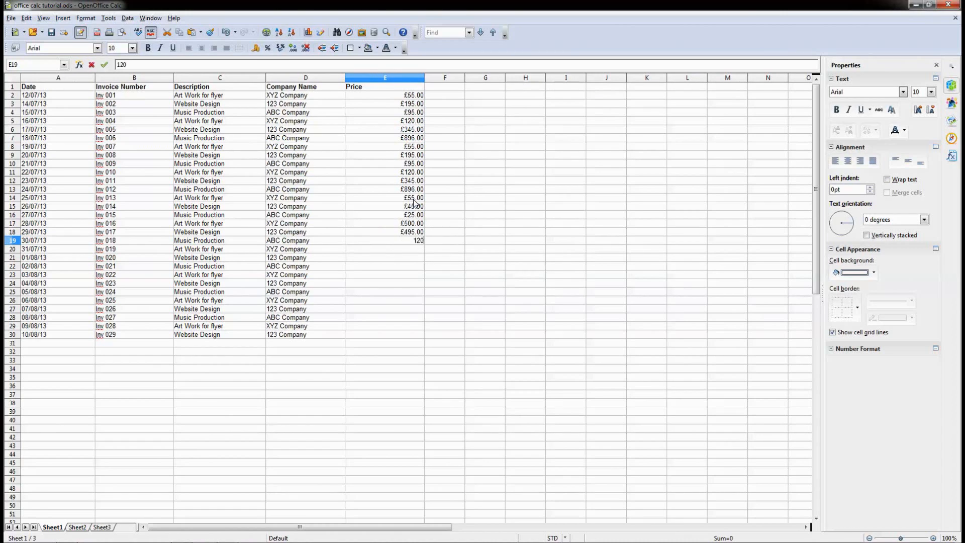
{"action": "key", "text": "Return"}
Copy the five prices in E13:E17 and paste them starting at E20
{"action": "left_click_drag", "start_coordinate": [408, 191], "coordinate": [405, 224]}
{"action": "key", "text": "ctrl+c"}
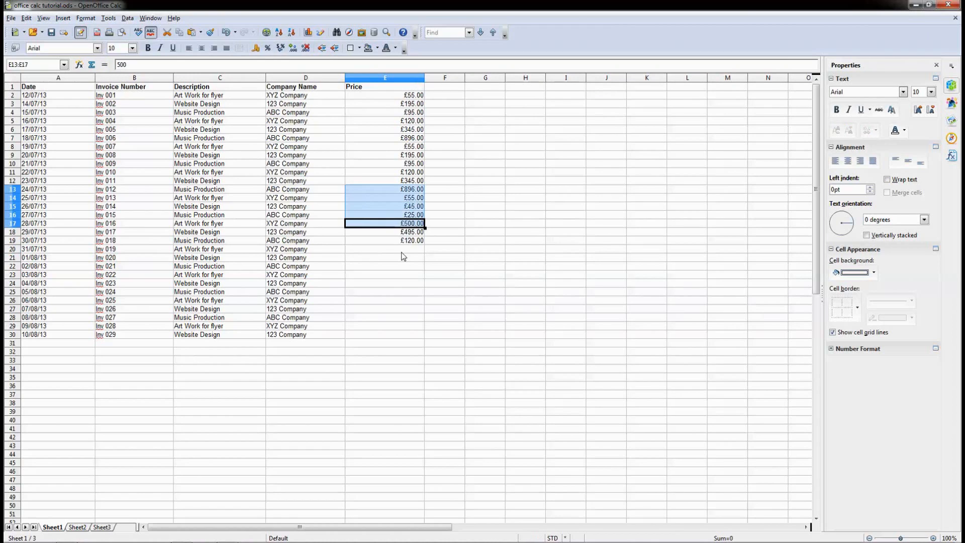
{"action": "left_click", "coordinate": [402, 250]}
{"action": "key", "text": "ctrl+v"}
Copy the prices in E18:E22 into E25:E29 without overwriting any existing prices
{"action": "left_click_drag", "start_coordinate": [407, 265], "coordinate": [408, 232]}
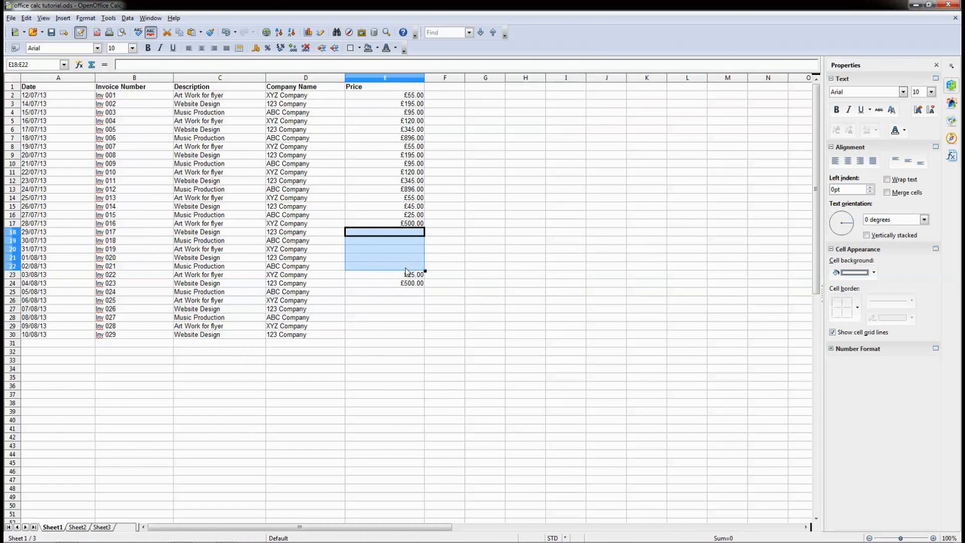
{"action": "left_click", "coordinate": [406, 258]}
{"action": "key", "text": "ctrl+v"}
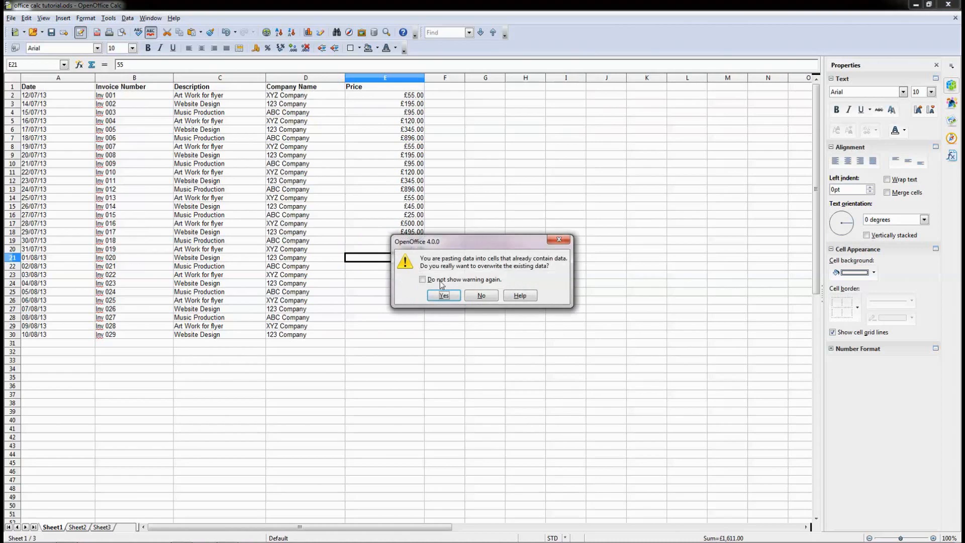
{"action": "left_click", "coordinate": [479, 297]}
{"action": "left_click_drag", "start_coordinate": [411, 292], "coordinate": [411, 325]}
{"action": "key", "text": "ctrl+v"}
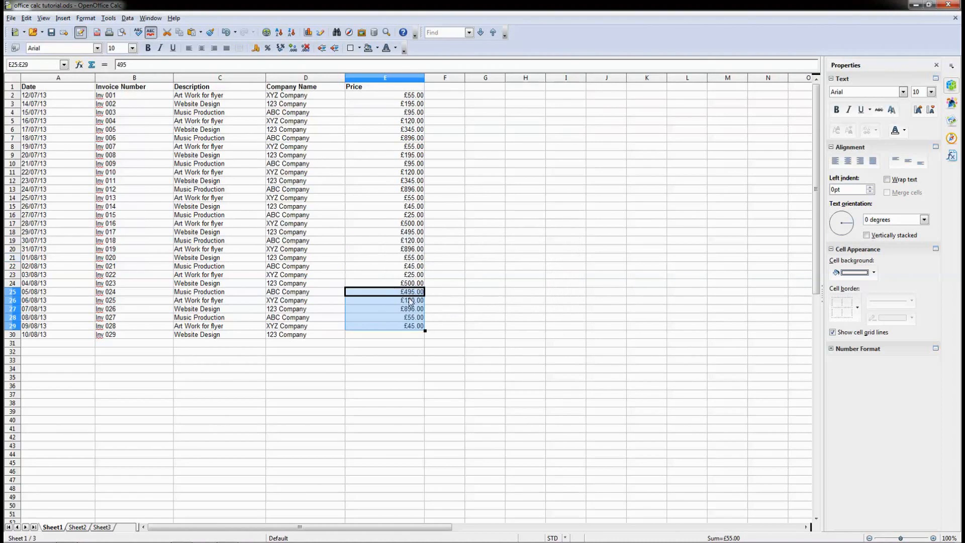
Enter the price 135 in E30 for the last invoice and save the spreadsheet
{"action": "left_click", "coordinate": [397, 335]}
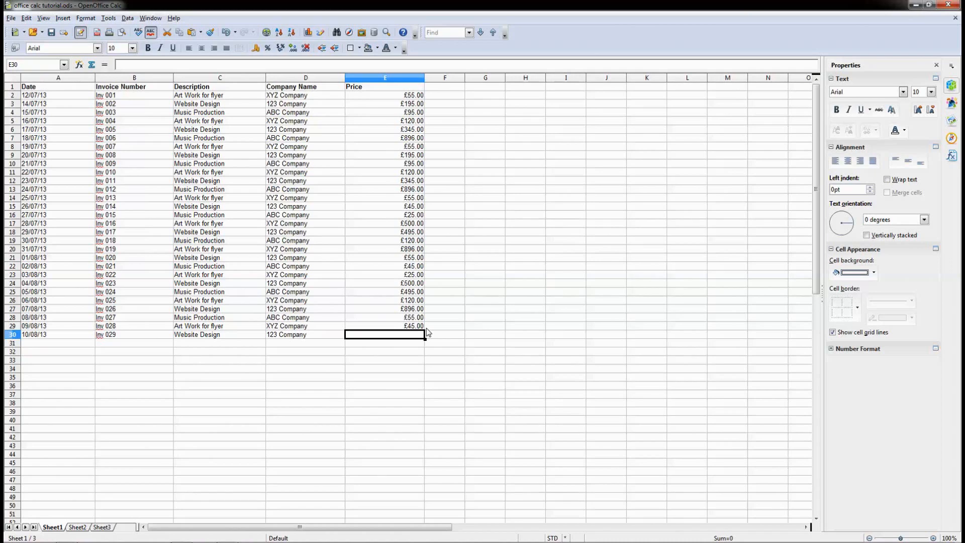
{"action": "type", "text": "135"}
{"action": "key", "text": "Return"}
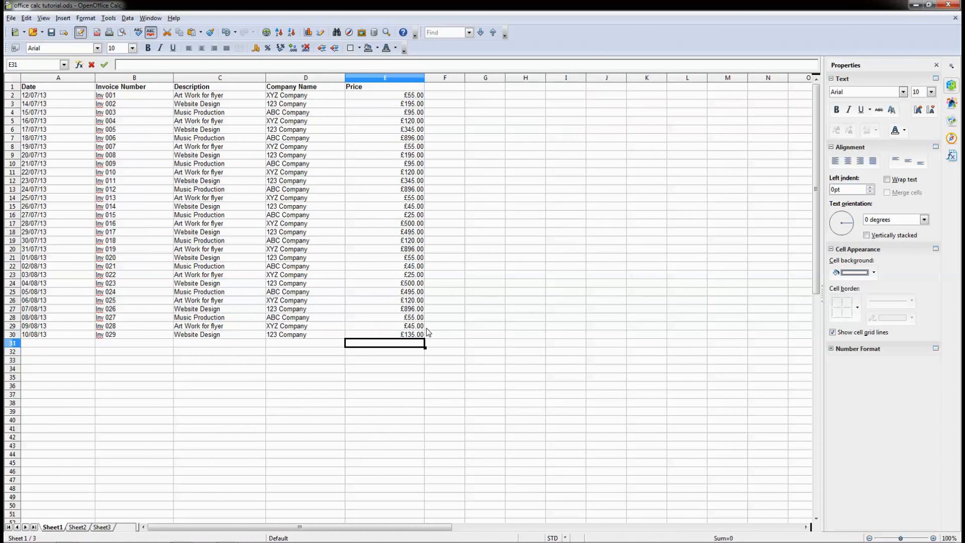
{"action": "left_click", "coordinate": [50, 32]}
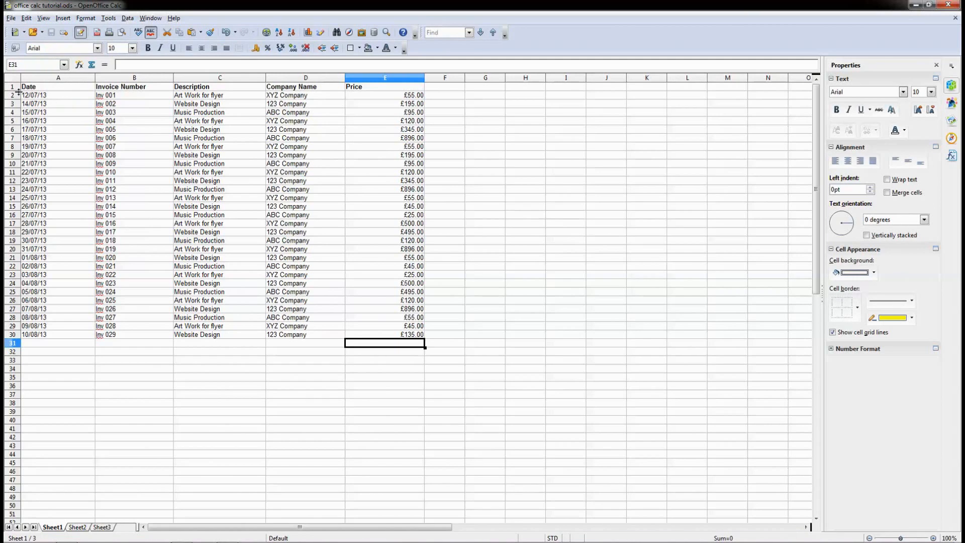
{"action": "left_click_drag", "start_coordinate": [45, 96], "coordinate": [56, 326]}
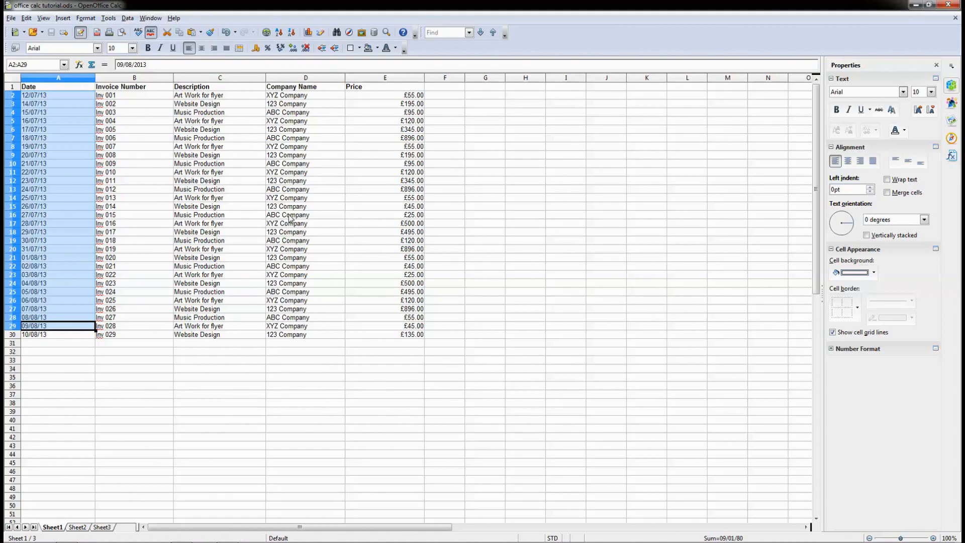
{"action": "left_click_drag", "start_coordinate": [395, 96], "coordinate": [389, 338]}
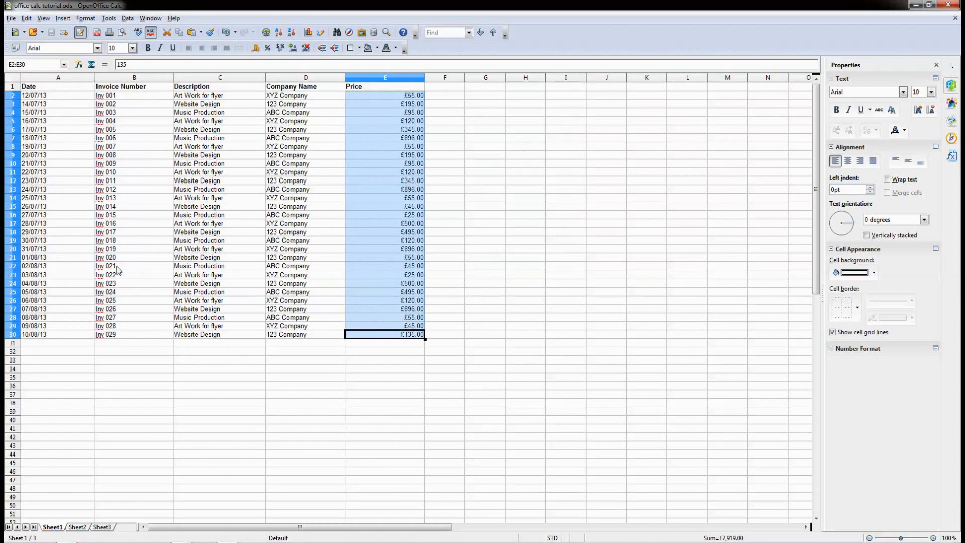
{"action": "left_click", "coordinate": [422, 95]}
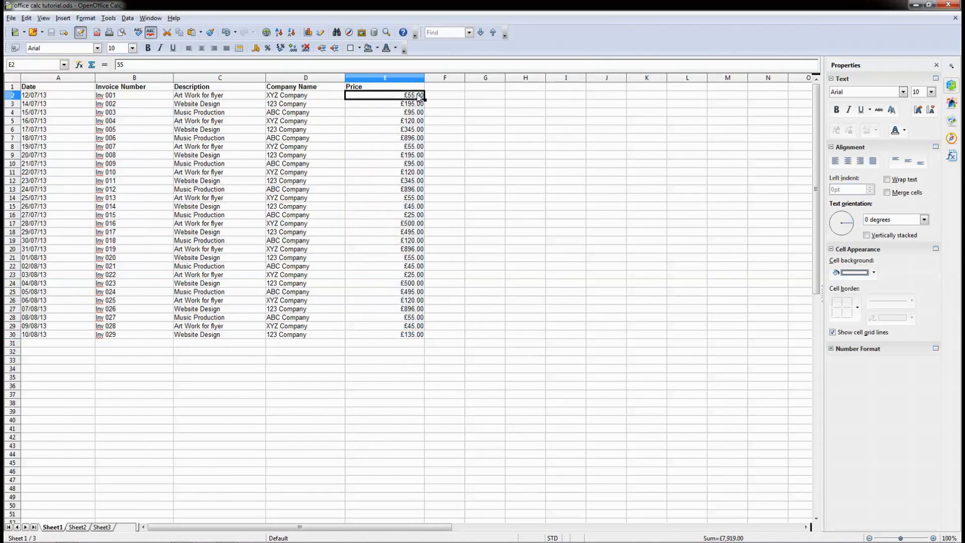
Narrow the Price column so that it fits its values more closely
{"action": "left_click_drag", "start_coordinate": [429, 81], "coordinate": [401, 79]}
{"action": "left_click_drag", "start_coordinate": [31, 98], "coordinate": [377, 342]}
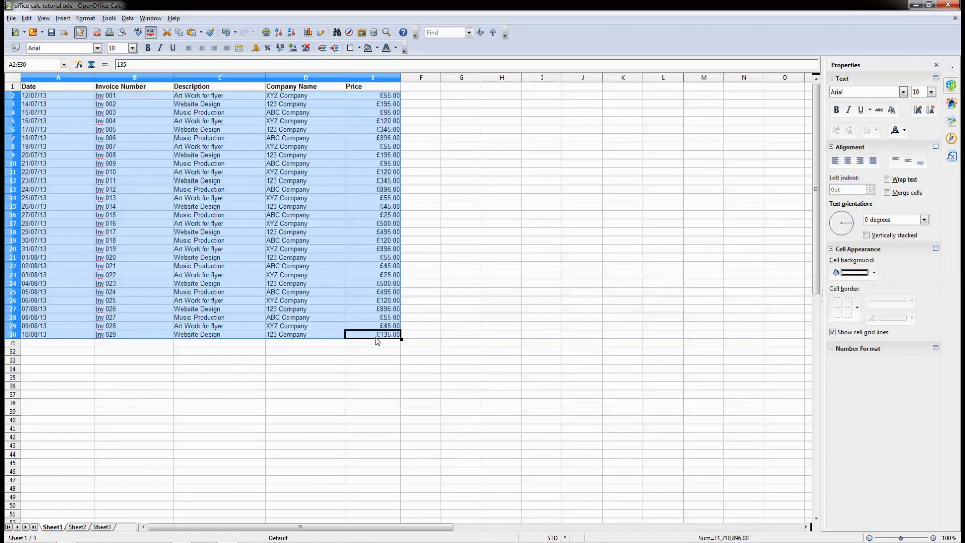
{"action": "left_click", "coordinate": [374, 352]}
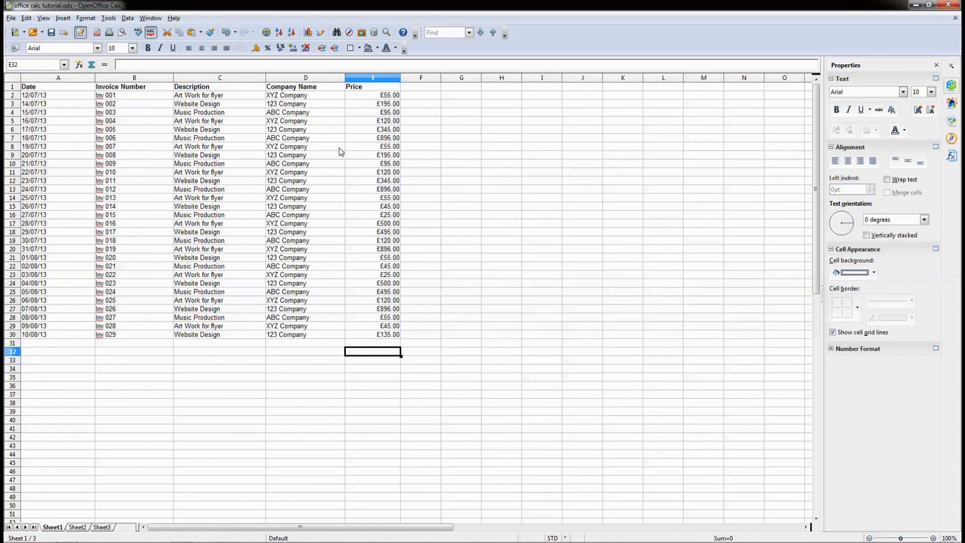
Total the prices E2:E30 in E31 with the SUM function
{"action": "left_click", "coordinate": [383, 344]}
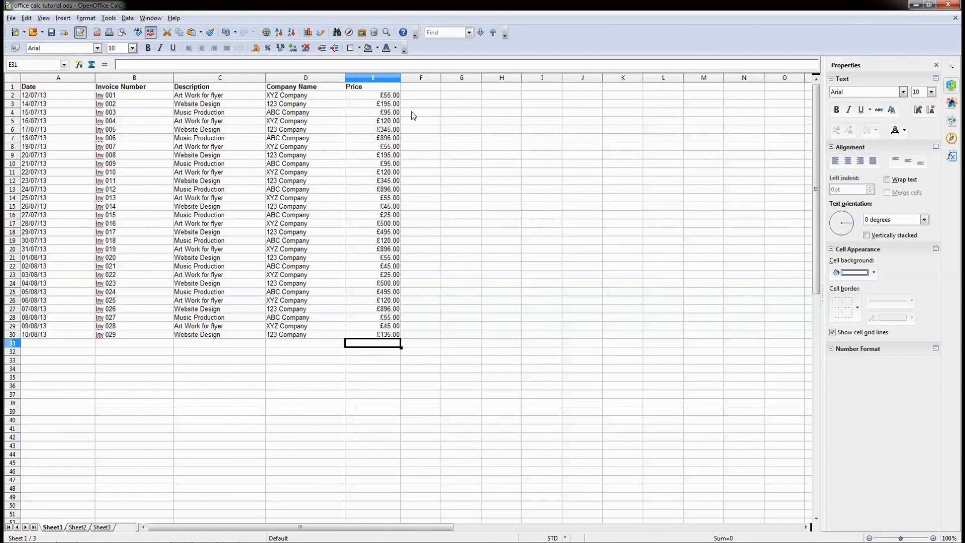
{"action": "left_click_drag", "start_coordinate": [380, 96], "coordinate": [374, 335]}
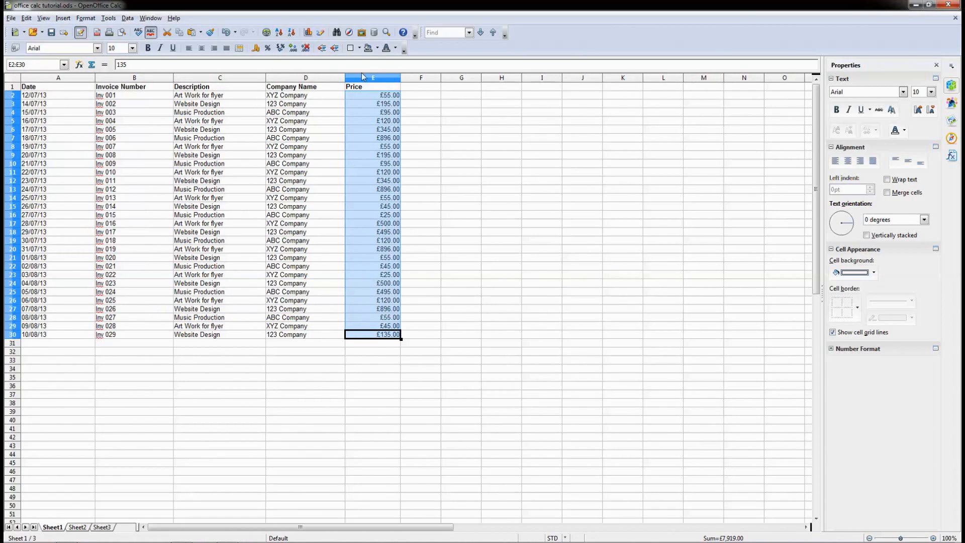
{"action": "left_click", "coordinate": [357, 341]}
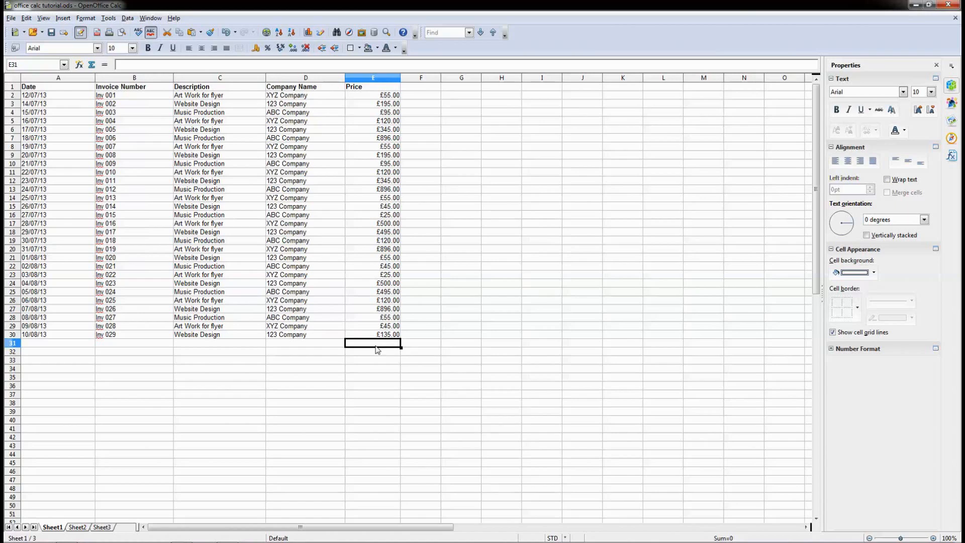
{"action": "left_click", "coordinate": [389, 335]}
{"action": "left_click", "coordinate": [385, 347]}
{"action": "left_click", "coordinate": [92, 66]}
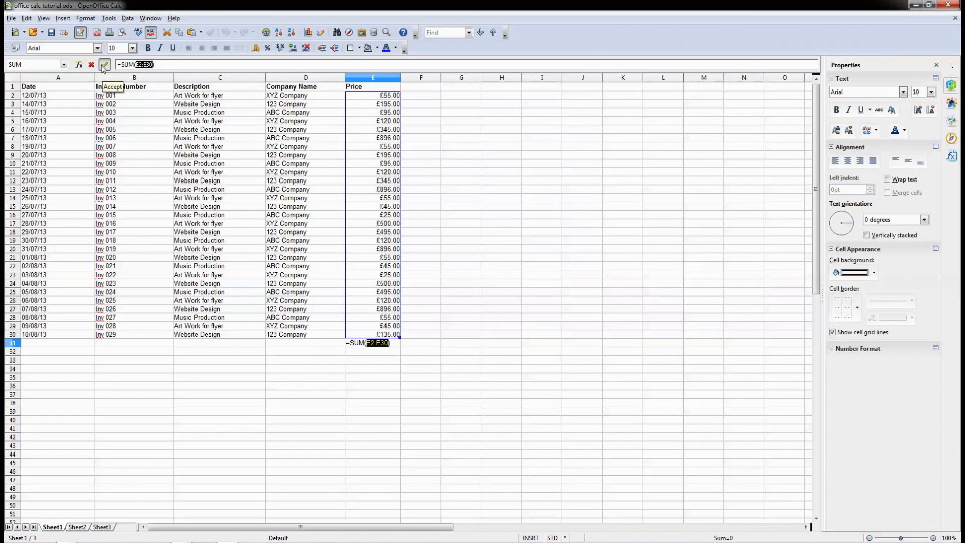
{"action": "left_click", "coordinate": [104, 65]}
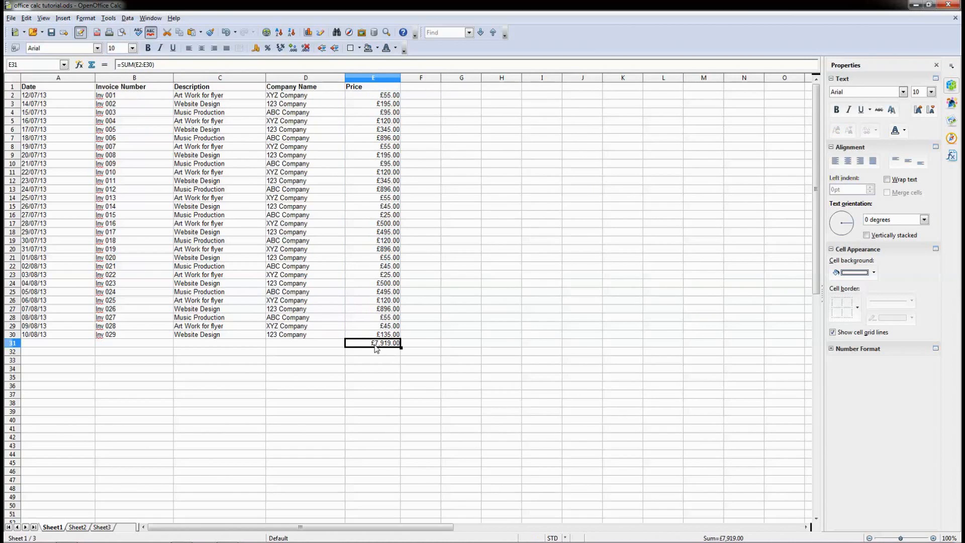
Delete the total from E31 below the prices and save the spreadsheet
{"action": "left_click", "coordinate": [367, 95]}
{"action": "left_click_drag", "start_coordinate": [365, 116], "coordinate": [369, 326]}
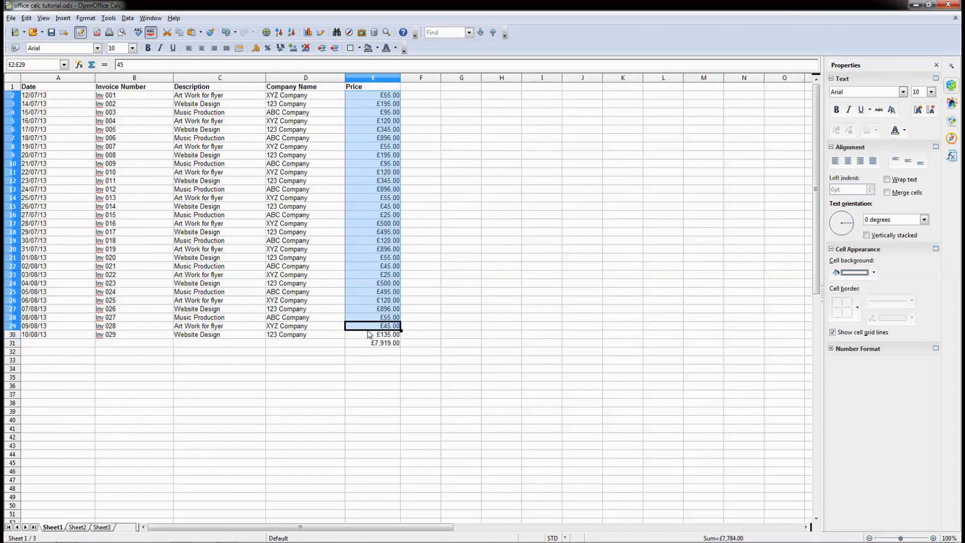
{"action": "left_click", "coordinate": [369, 334]}
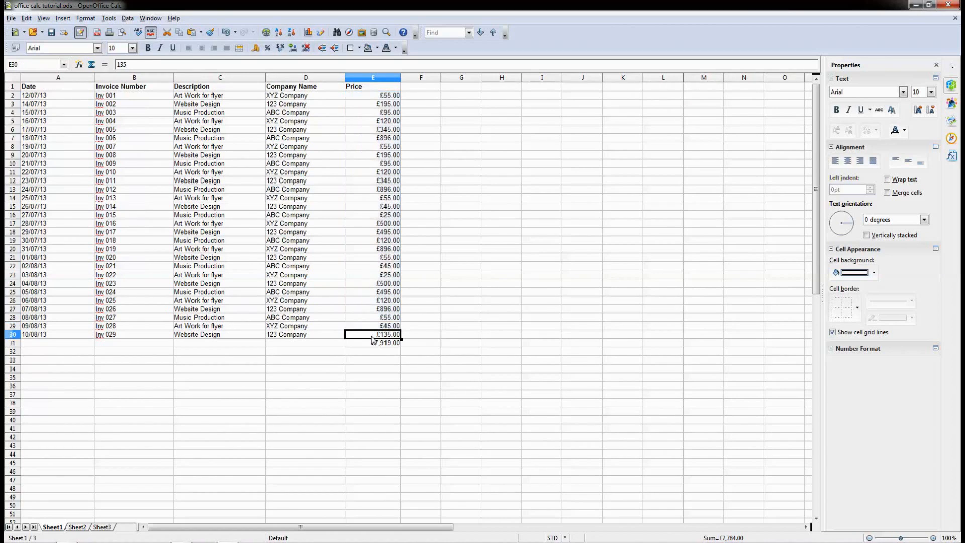
{"action": "left_click", "coordinate": [382, 344]}
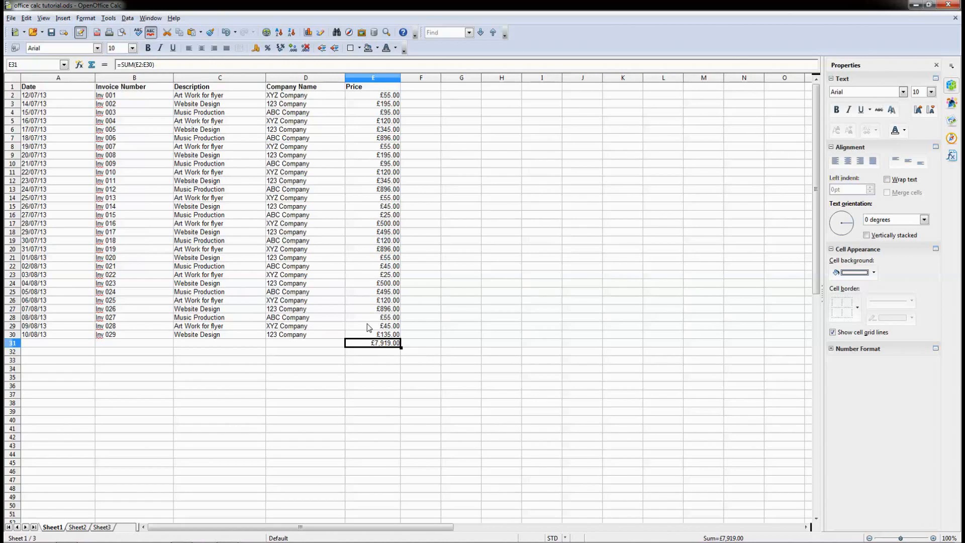
{"action": "key", "text": "Delete"}
{"action": "key", "text": "Return"}
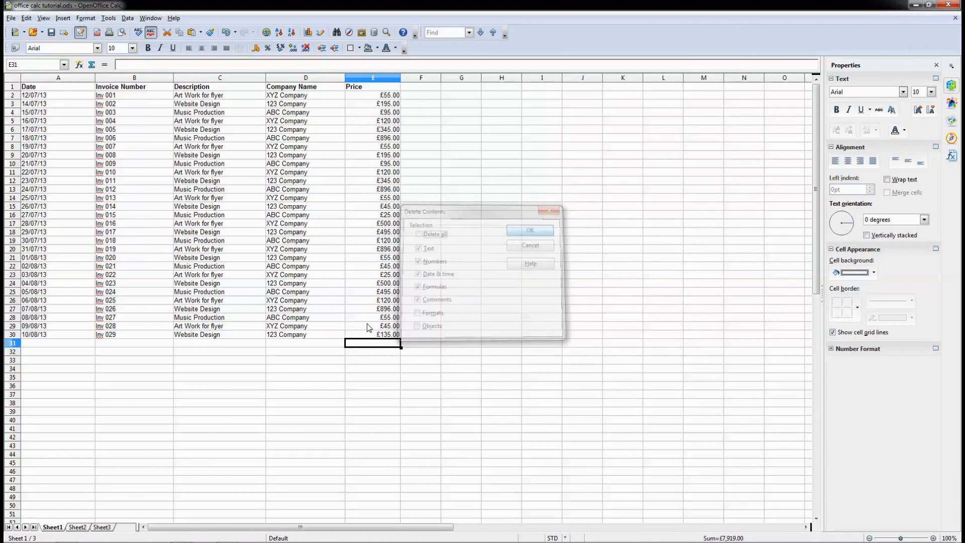
{"action": "left_click", "coordinate": [51, 34]}
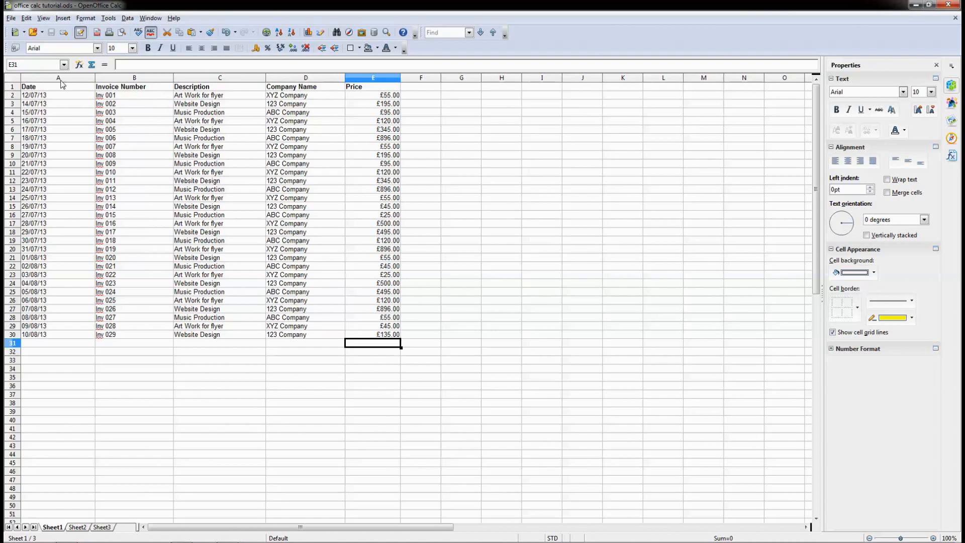
Examine the header row and the company names in the first invoice rows
{"action": "left_click", "coordinate": [13, 87]}
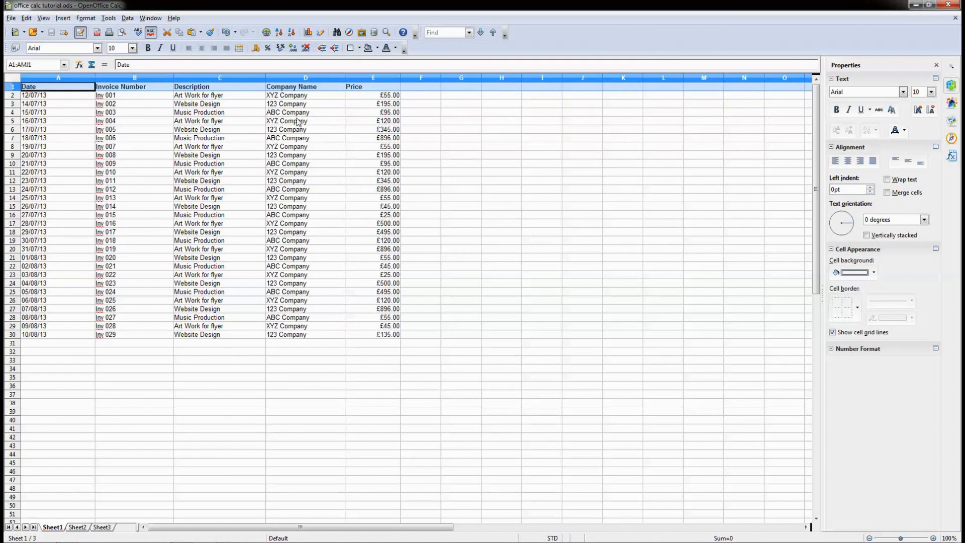
{"action": "left_click", "coordinate": [285, 95]}
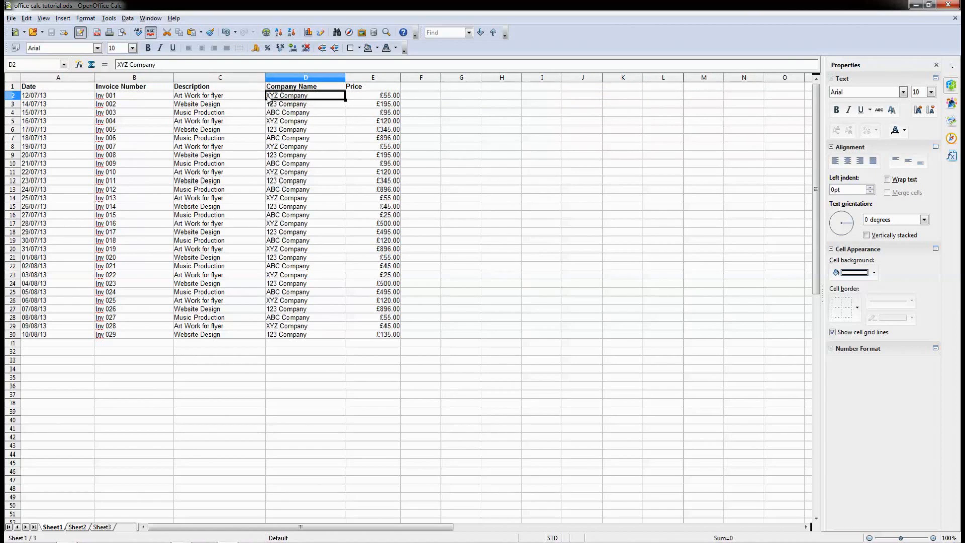
{"action": "left_click", "coordinate": [273, 112]}
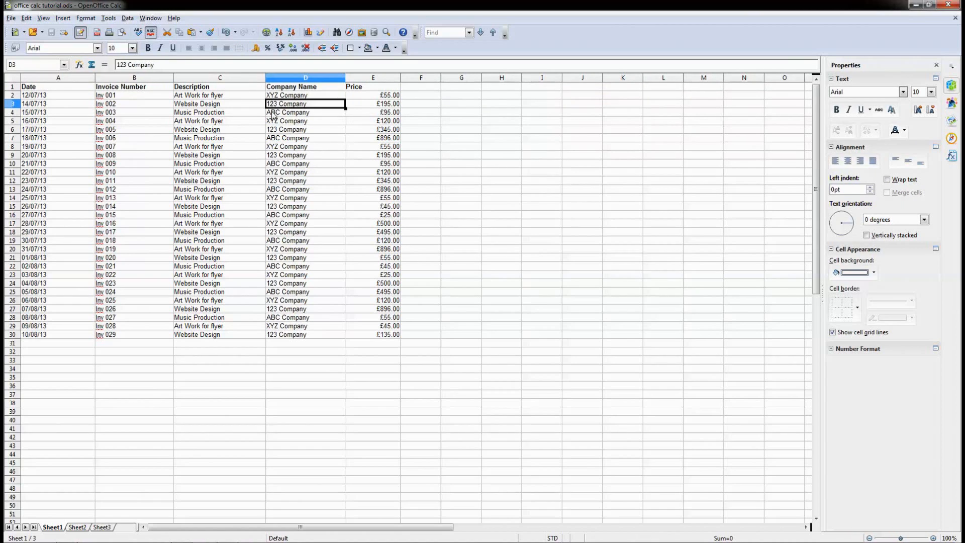
{"action": "left_click", "coordinate": [272, 121]}
{"action": "left_click", "coordinate": [273, 129]}
{"action": "left_click", "coordinate": [274, 137]}
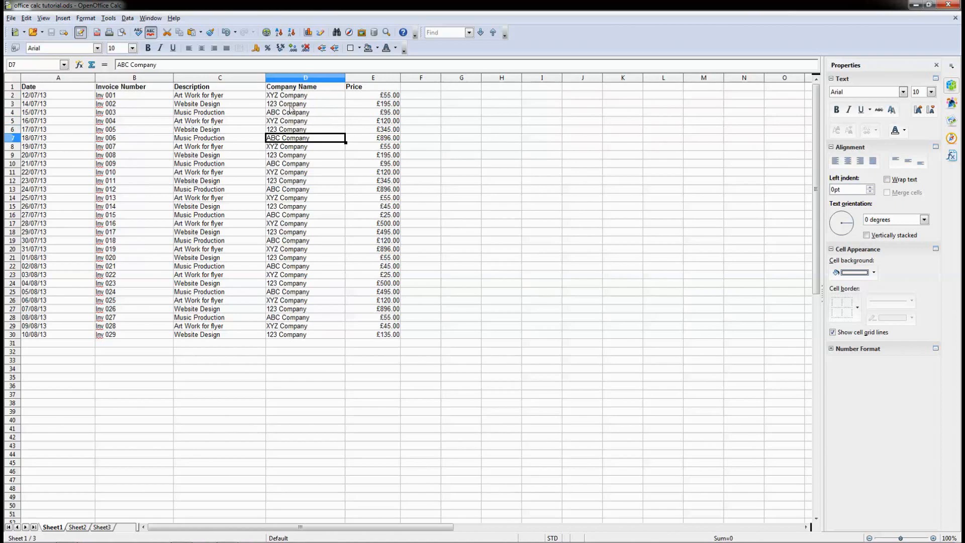
{"action": "left_click", "coordinate": [285, 96]}
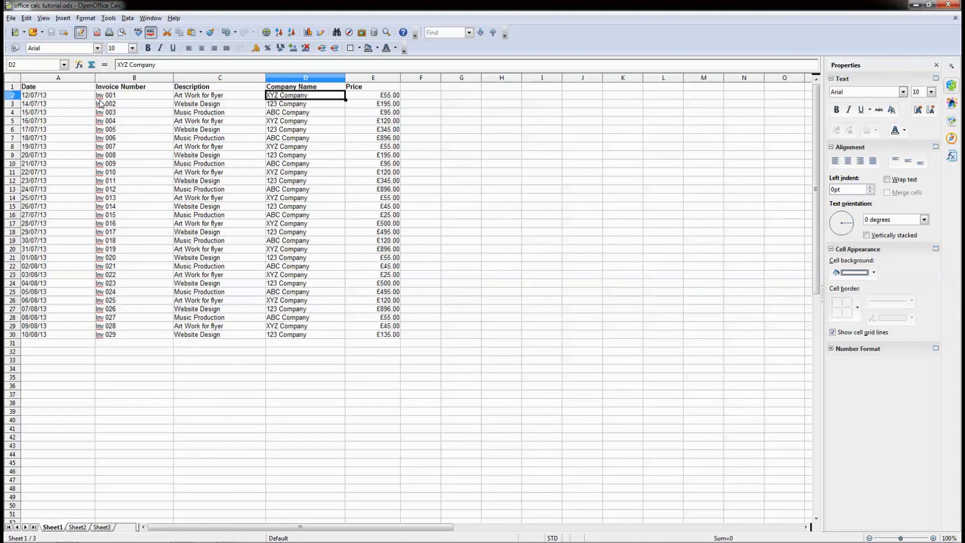
Apply an AutoFilter to row 1, using the first line as the column headers
{"action": "left_click", "coordinate": [12, 87]}
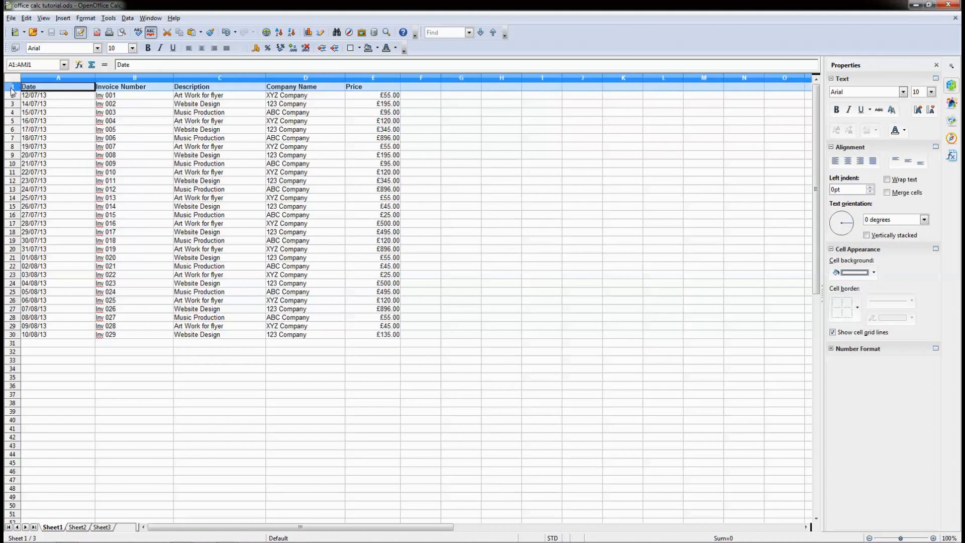
{"action": "left_click", "coordinate": [107, 19]}
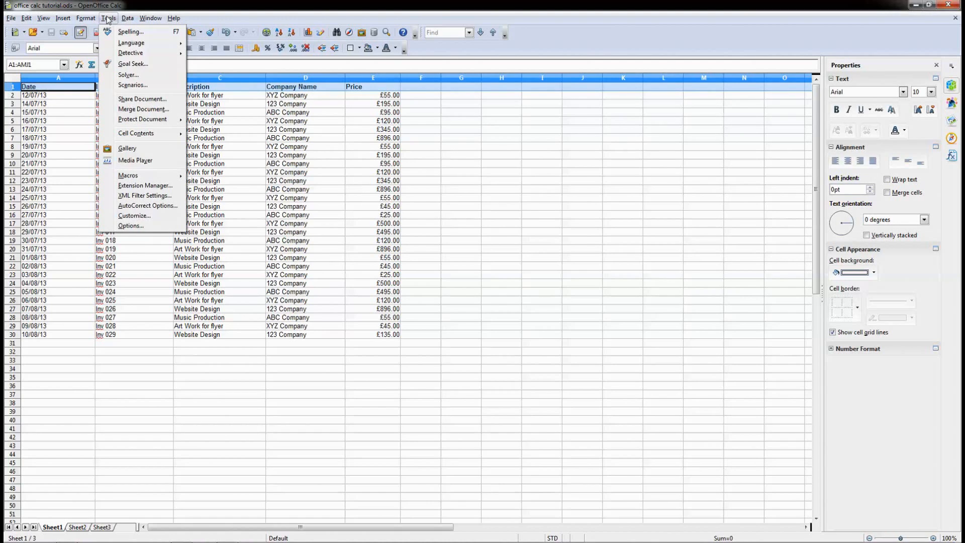
{"action": "mouse_move", "coordinate": [127, 21]}
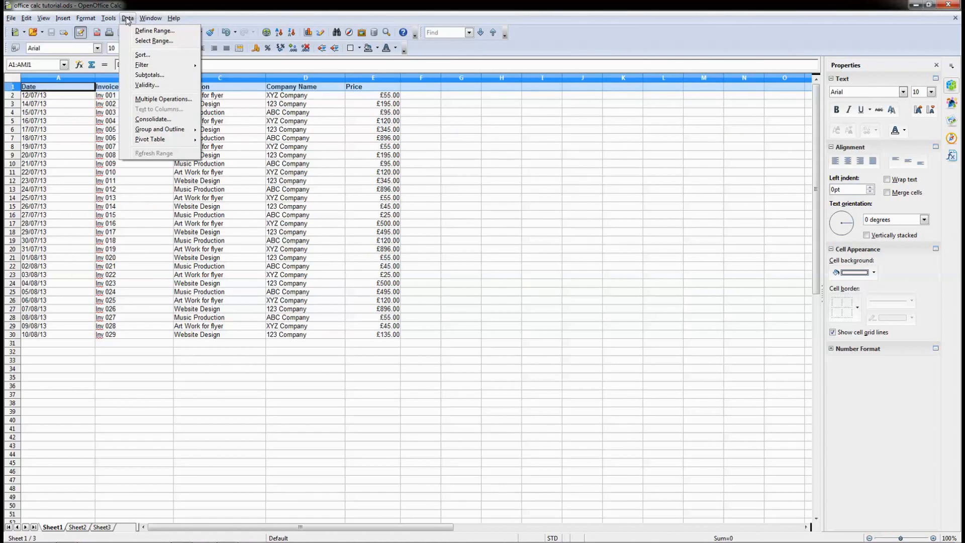
{"action": "mouse_move", "coordinate": [146, 65]}
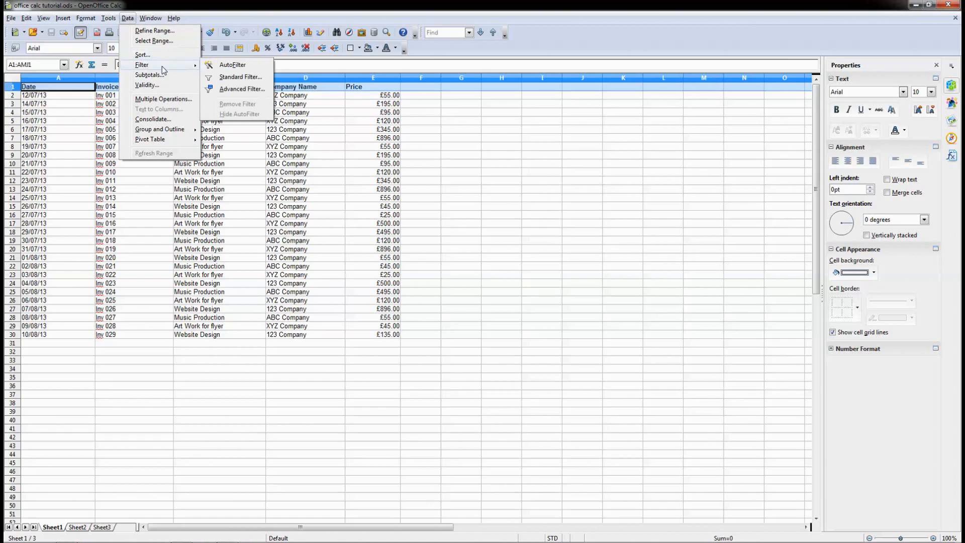
{"action": "left_click", "coordinate": [227, 66]}
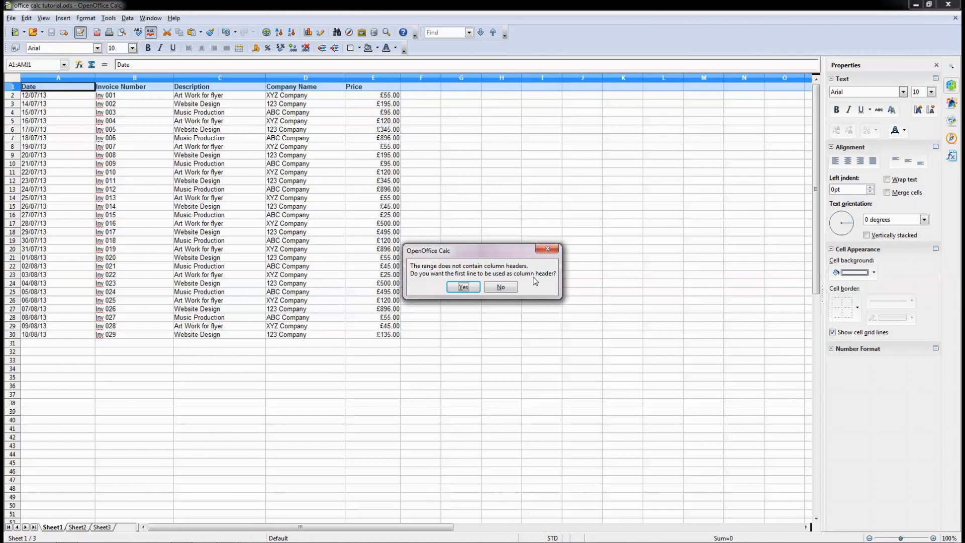
{"action": "left_click", "coordinate": [461, 288]}
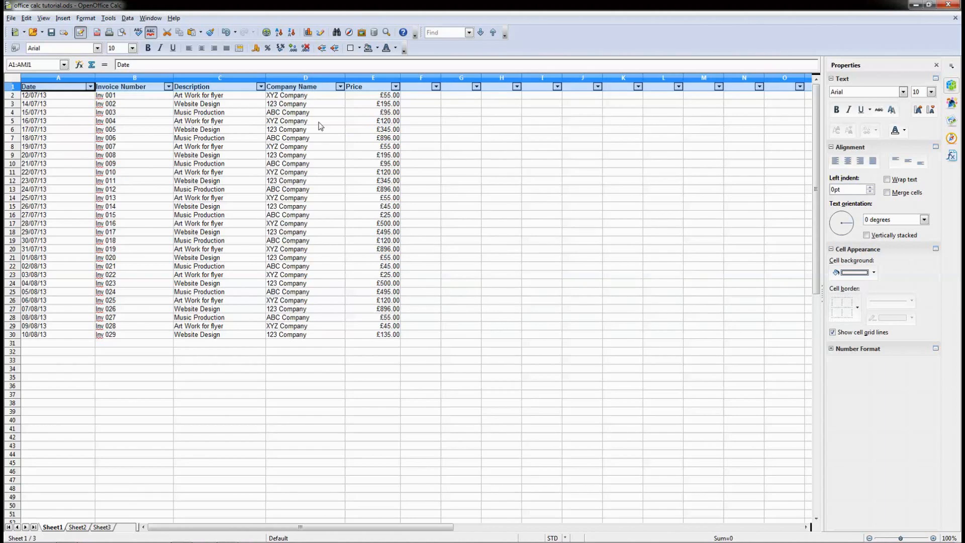
Examine the filter arrows in row 1, the Company Name filter choices and the company entries in D2:D30
{"action": "left_click", "coordinate": [381, 89]}
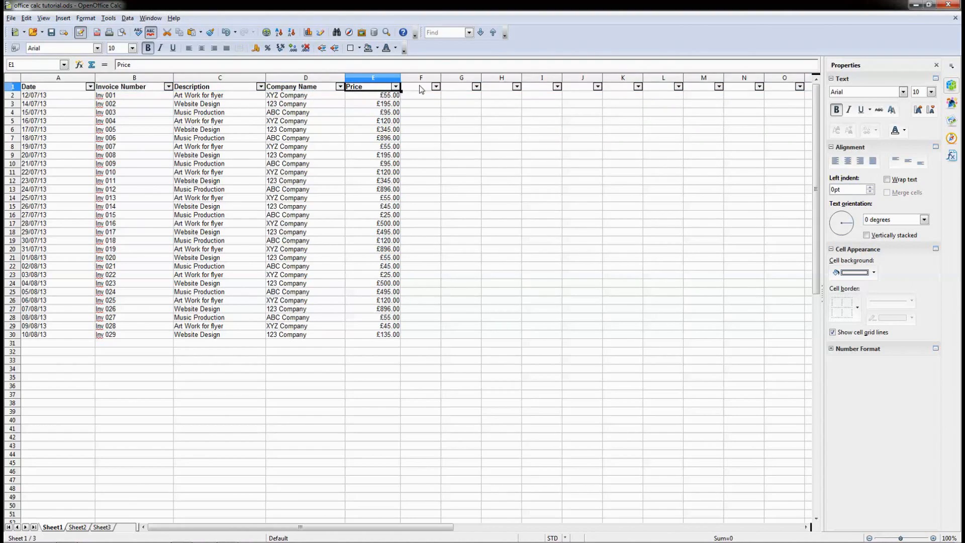
{"action": "left_click_drag", "start_coordinate": [426, 89], "coordinate": [785, 88]}
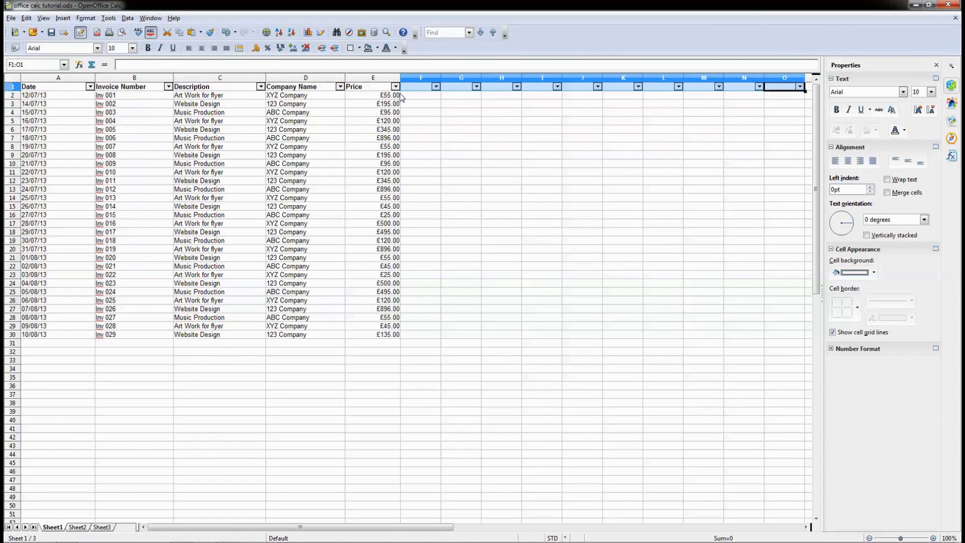
{"action": "left_click", "coordinate": [308, 88]}
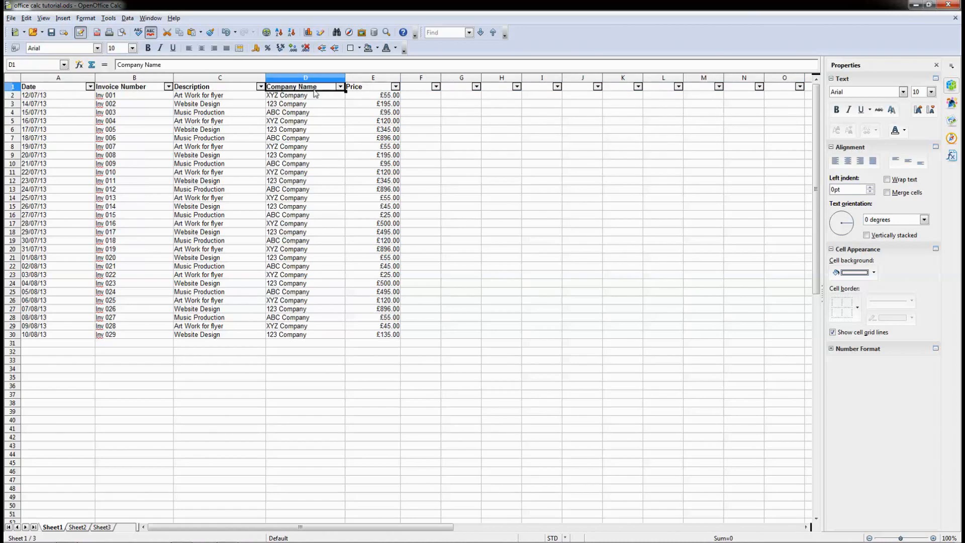
{"action": "left_click", "coordinate": [340, 88]}
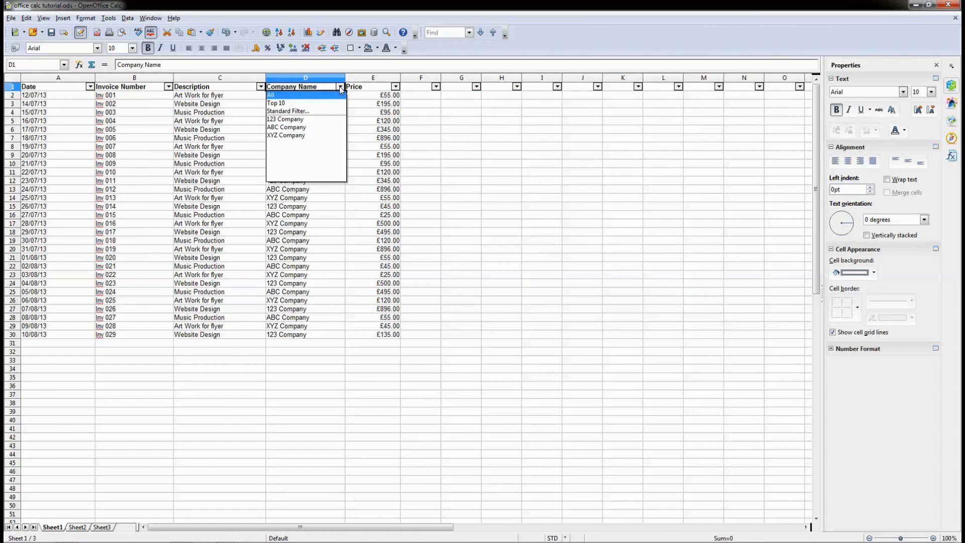
{"action": "left_click", "coordinate": [291, 95]}
{"action": "left_click", "coordinate": [294, 98]}
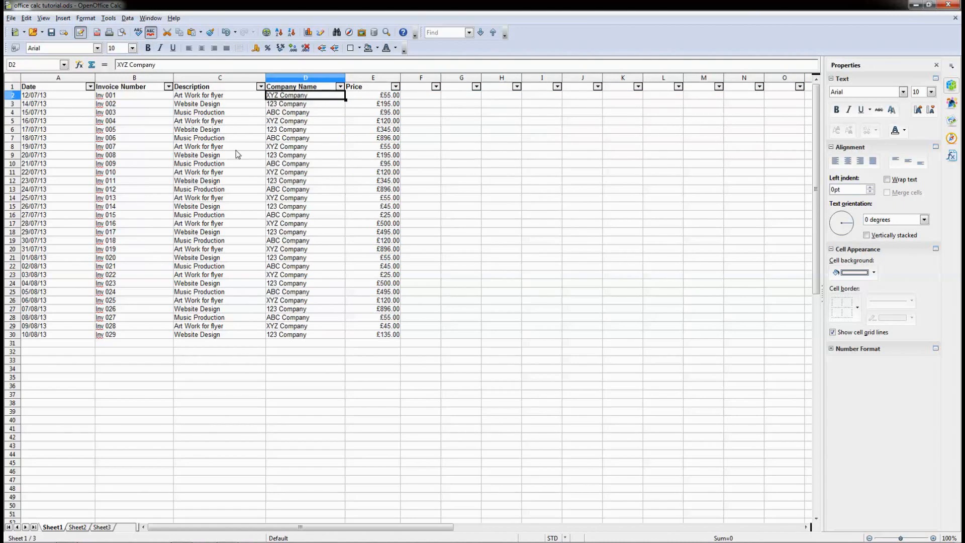
{"action": "left_click_drag", "start_coordinate": [276, 99], "coordinate": [293, 339]}
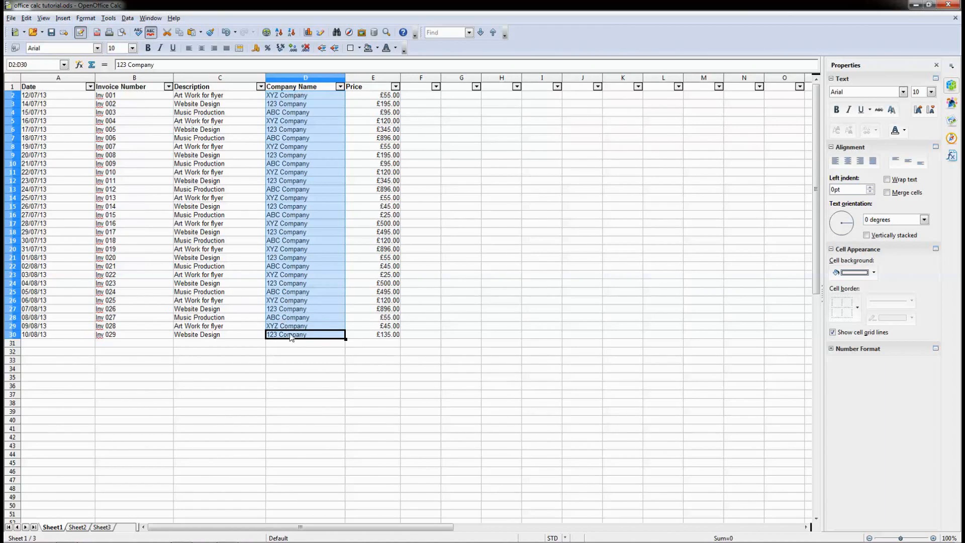
{"action": "left_click", "coordinate": [279, 99]}
{"action": "left_click", "coordinate": [280, 116]}
{"action": "left_click_drag", "start_coordinate": [279, 124], "coordinate": [284, 332]}
{"action": "left_click", "coordinate": [297, 233]}
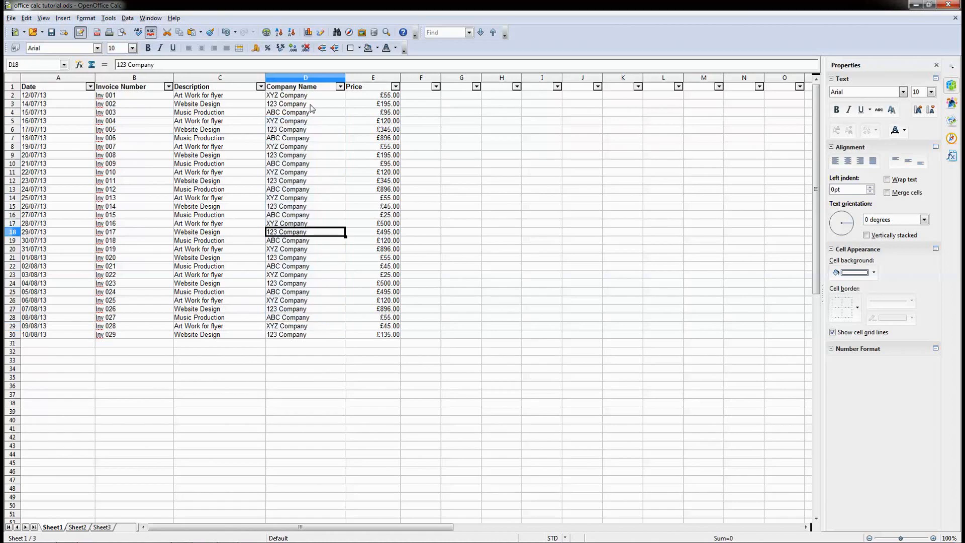
Filter the Company Name column to show only XYZ Company invoices
{"action": "left_click", "coordinate": [339, 86]}
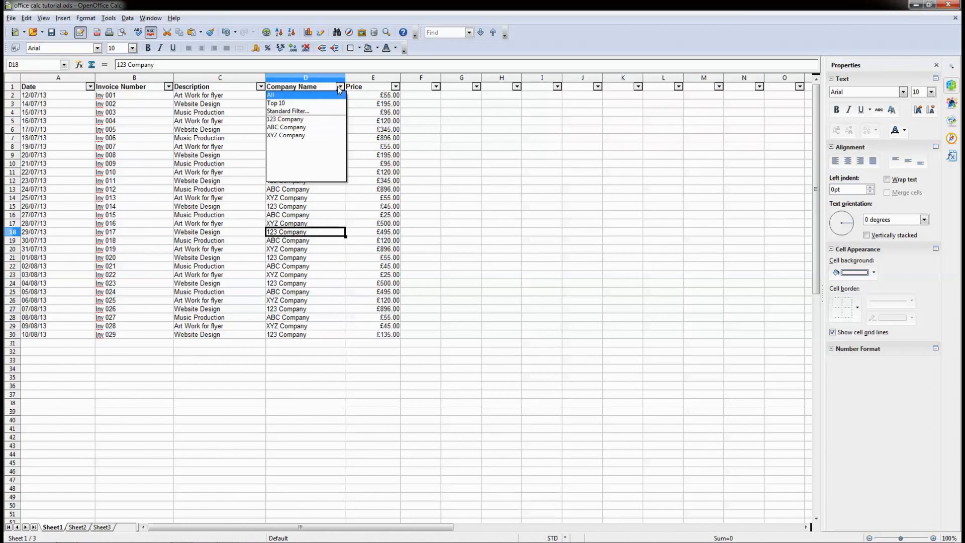
{"action": "left_click", "coordinate": [278, 136]}
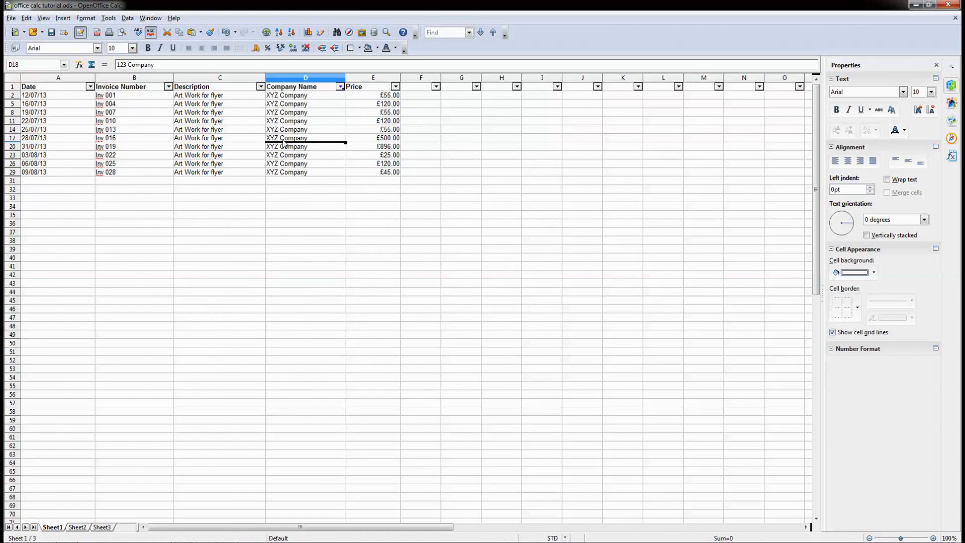
{"action": "left_click", "coordinate": [283, 174]}
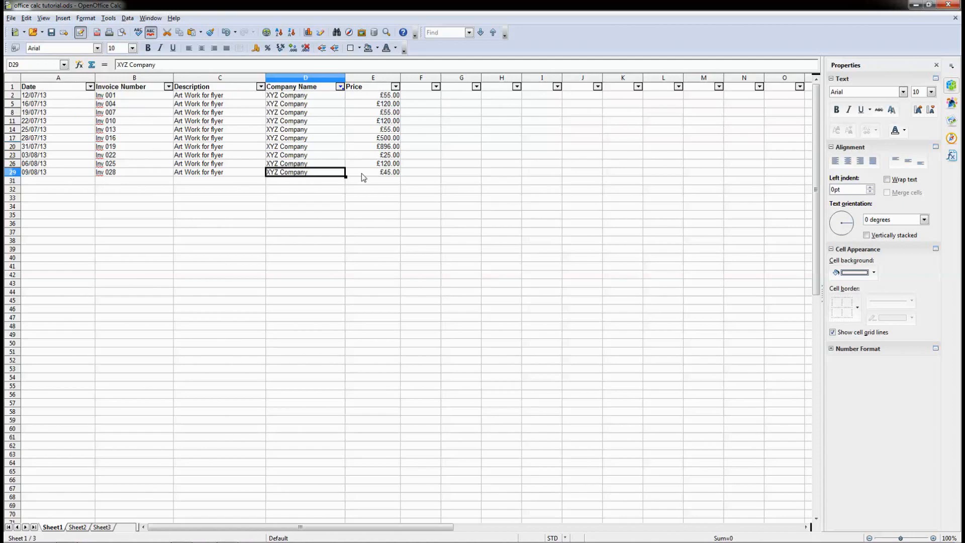
Add an automatic sum in E31 that subtotals the filtered prices with =SUBTOTAL(9;E2:E30)
{"action": "left_click_drag", "start_coordinate": [374, 95], "coordinate": [372, 172]}
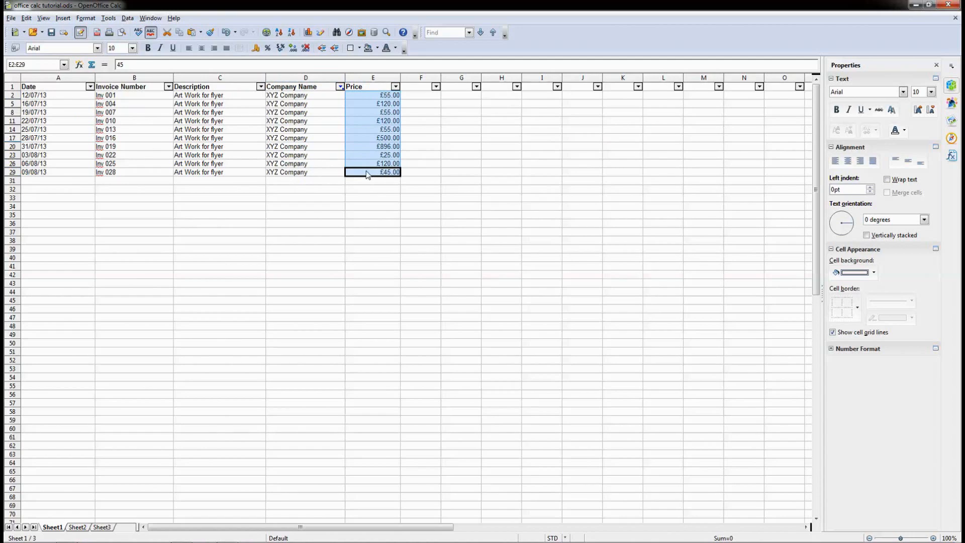
{"action": "left_click", "coordinate": [376, 182]}
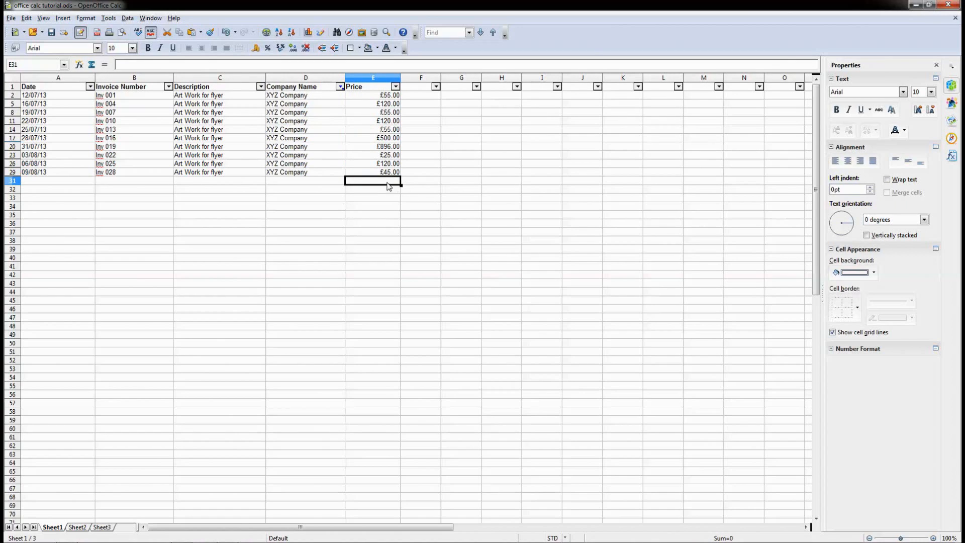
{"action": "left_click", "coordinate": [92, 65]}
{"action": "key", "text": "Return"}
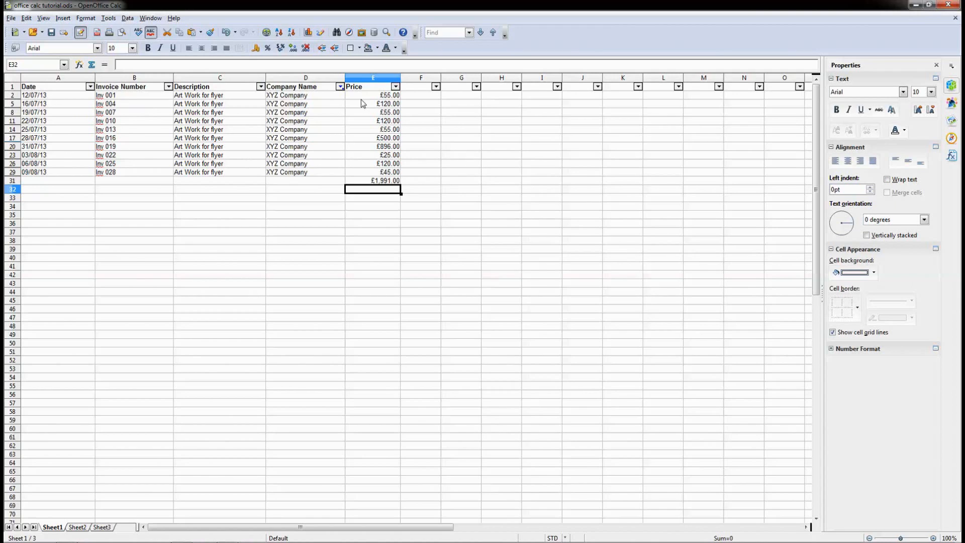
{"action": "key", "text": "Up"}
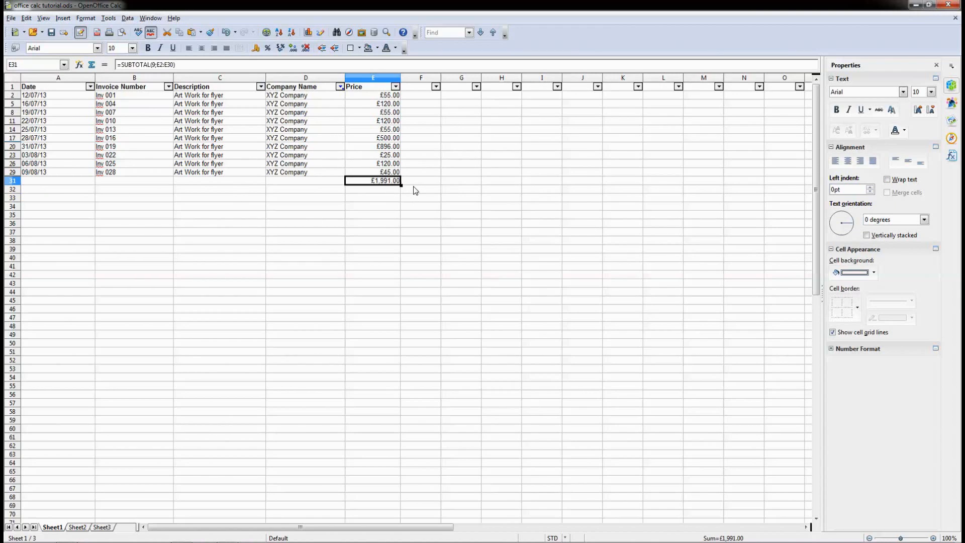
Delete the subtotal from E31 and clear the Company Name filter to list all invoices
{"action": "key", "text": "BackSpace"}
{"action": "key", "text": "Return"}
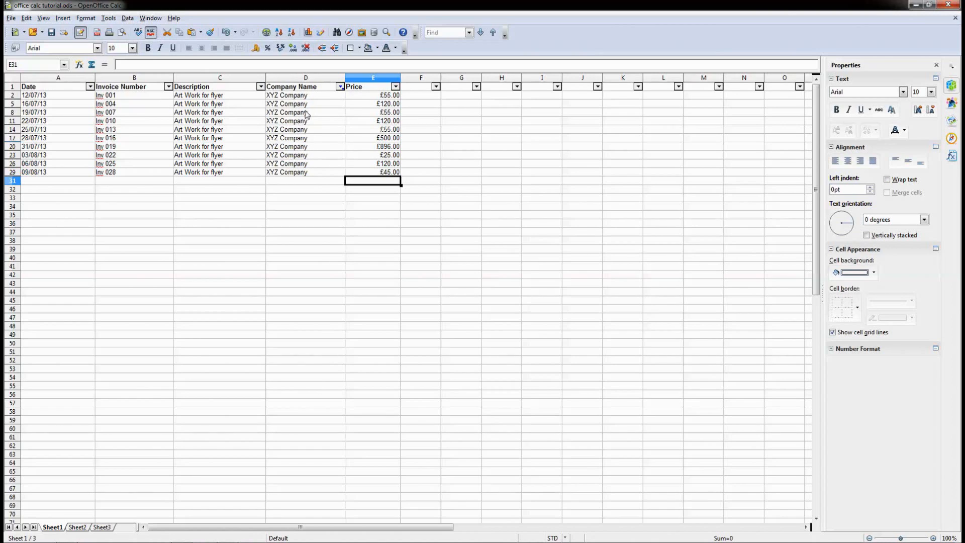
{"action": "left_click", "coordinate": [340, 87]}
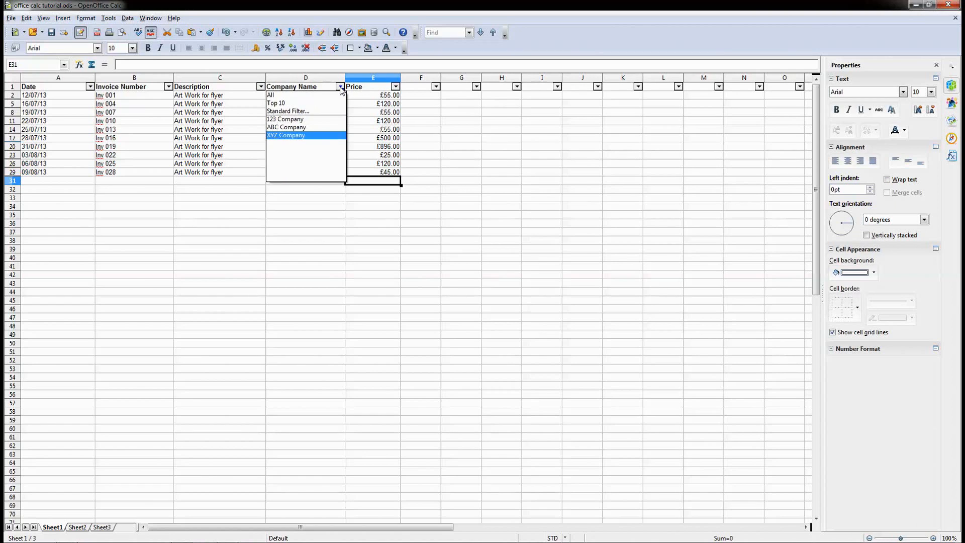
{"action": "left_click", "coordinate": [274, 95]}
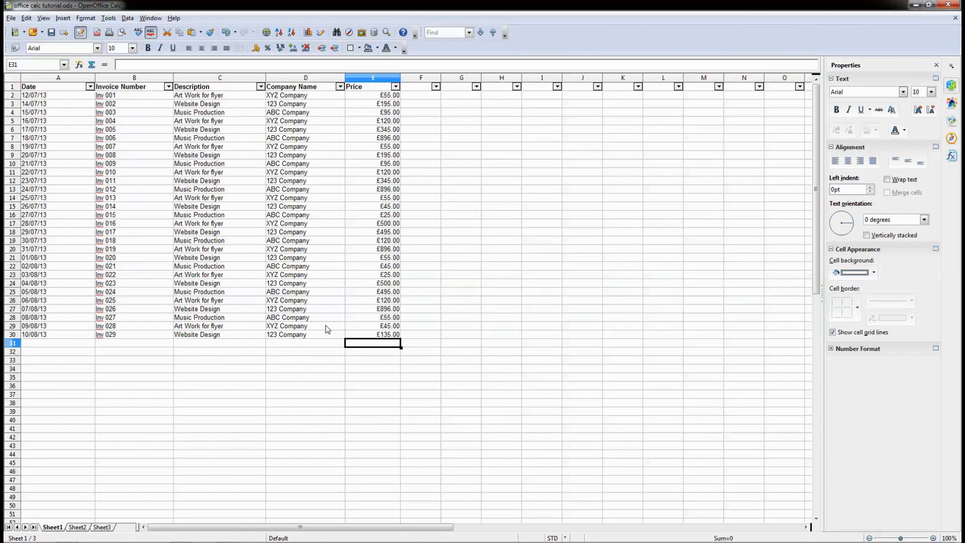
Filter the Company Name column to ABC Company invoices only, and restore the full invoice list
{"action": "left_click", "coordinate": [340, 87]}
{"action": "left_click", "coordinate": [300, 128]}
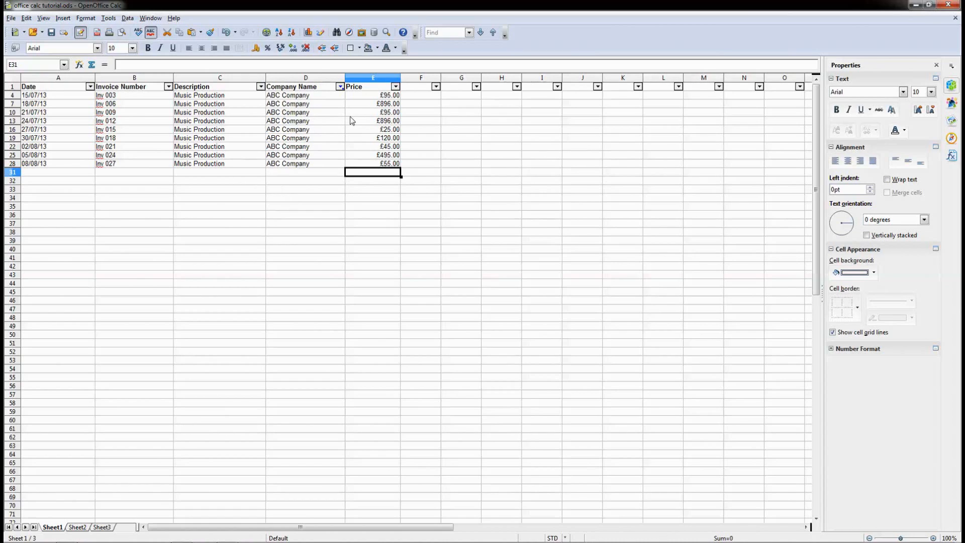
{"action": "left_click", "coordinate": [340, 86]}
{"action": "left_click", "coordinate": [326, 96]}
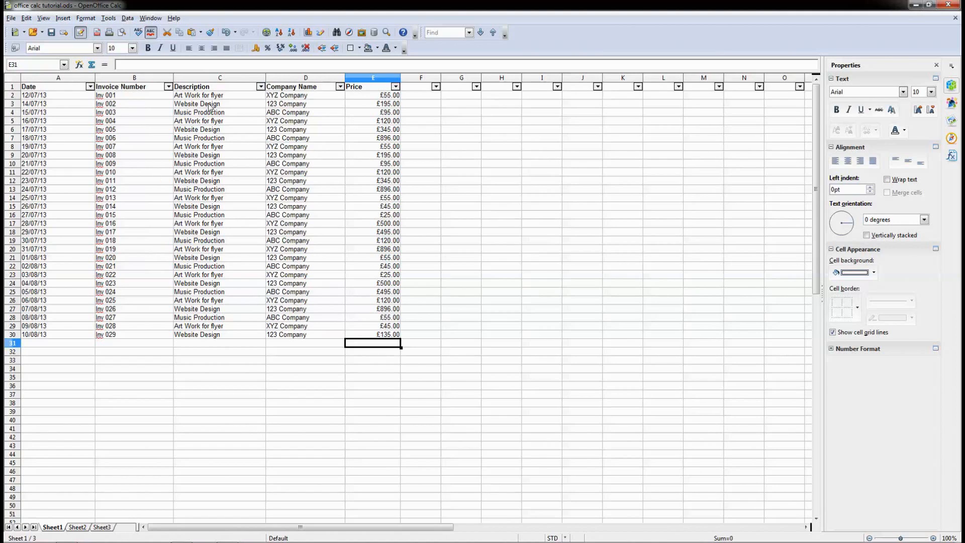
Save the spreadsheet with the unfiltered invoice list
{"action": "left_click_drag", "start_coordinate": [39, 99], "coordinate": [376, 98]}
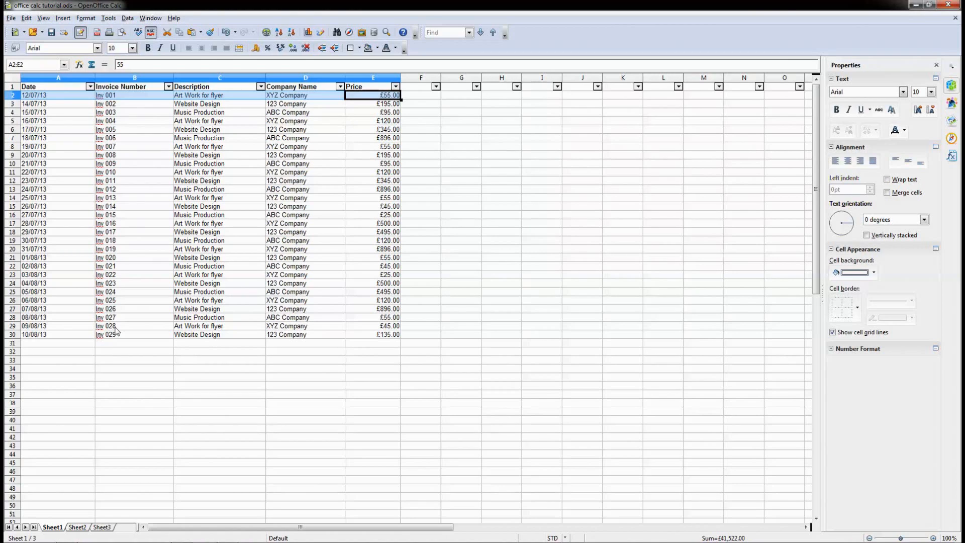
{"action": "left_click", "coordinate": [222, 354]}
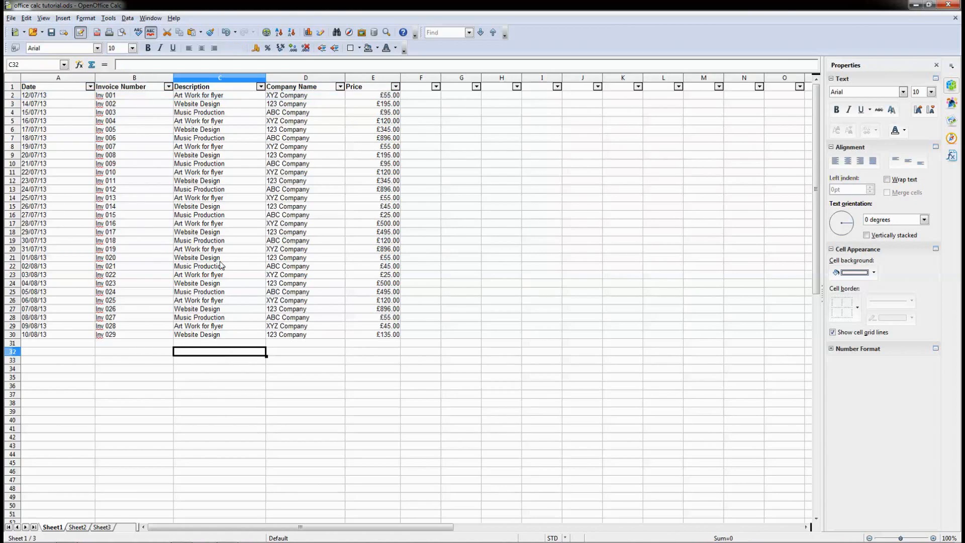
{"action": "left_click", "coordinate": [52, 33]}
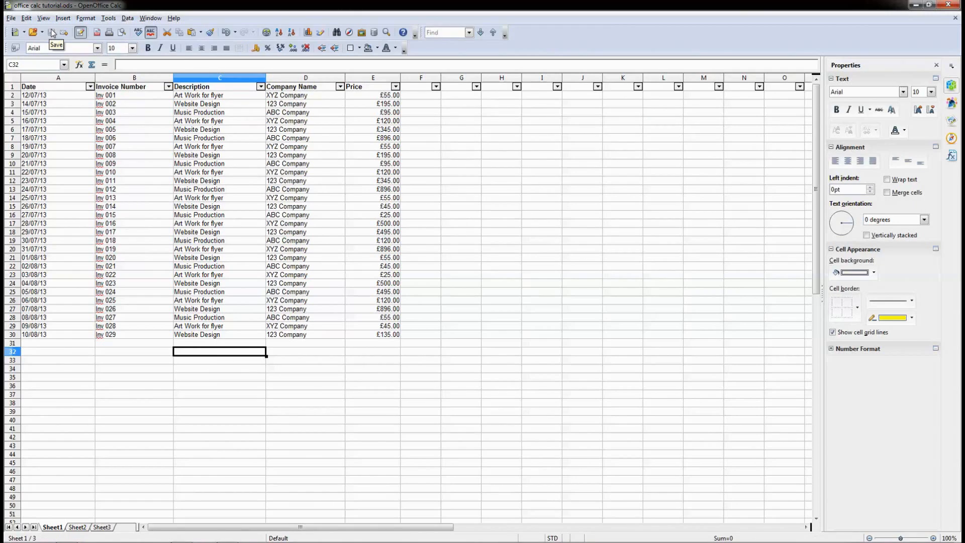
Remove the AutoFilter from the header row 1
{"action": "left_click", "coordinate": [13, 88]}
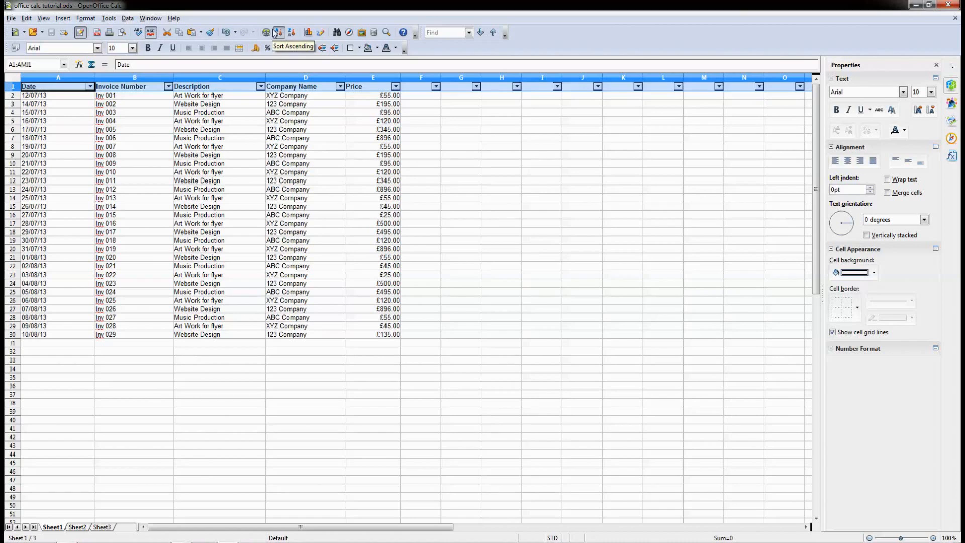
{"action": "left_click", "coordinate": [128, 18]}
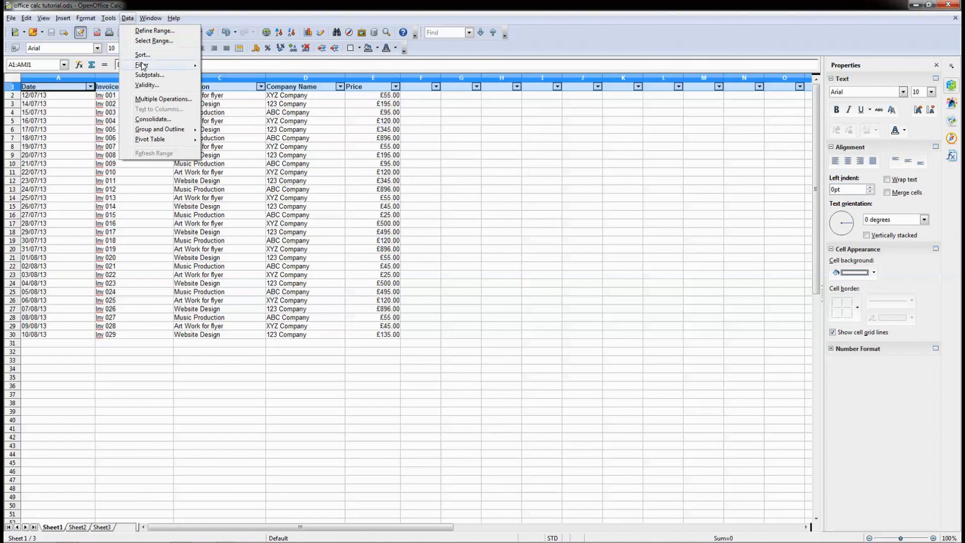
{"action": "mouse_move", "coordinate": [142, 66]}
{"action": "left_click", "coordinate": [217, 65]}
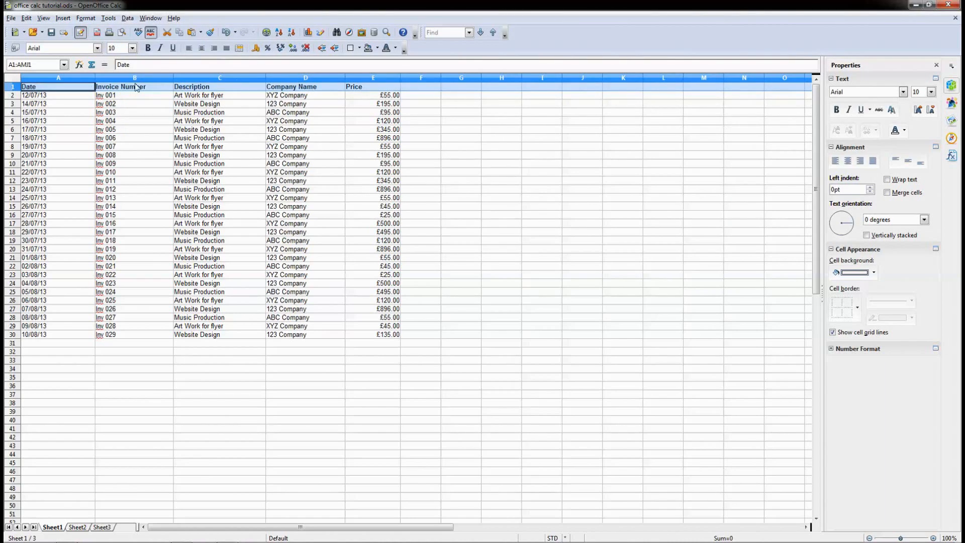
{"action": "left_click", "coordinate": [336, 90]}
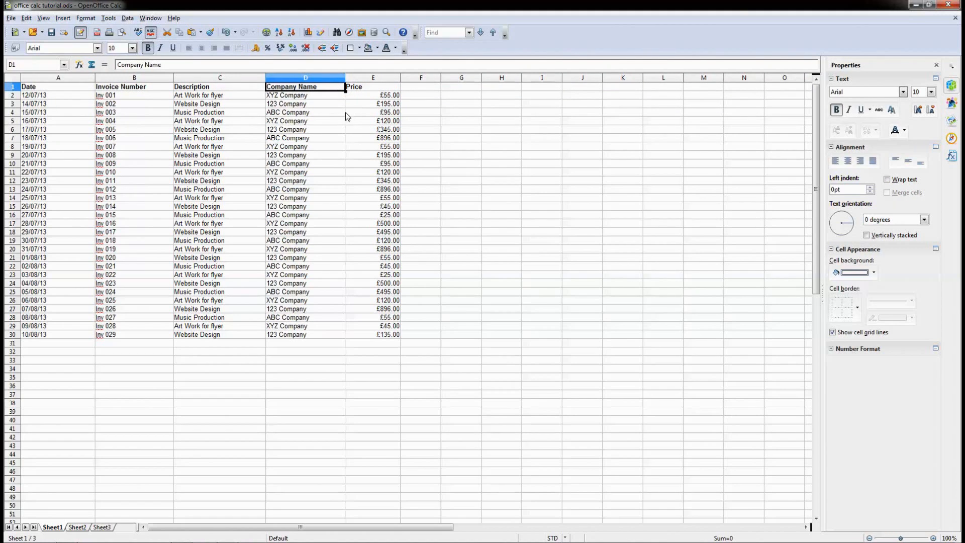
{"action": "left_click", "coordinate": [203, 208]}
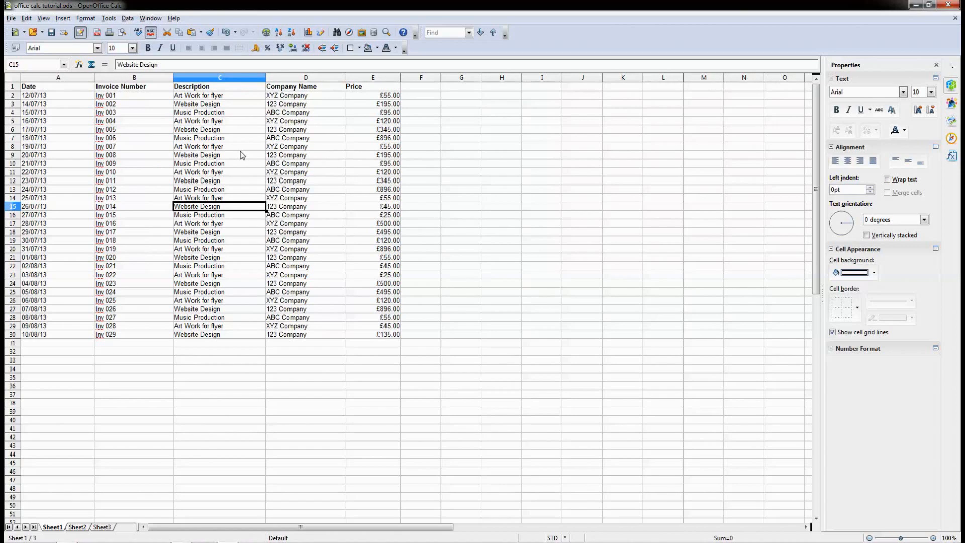
Add a bold "Paid" heading in F1 and widen column F, with a slight widening of column E
{"action": "left_click_drag", "start_coordinate": [441, 78], "coordinate": [465, 77]}
{"action": "left_click", "coordinate": [431, 88]}
{"action": "type", "text": "Paid"}
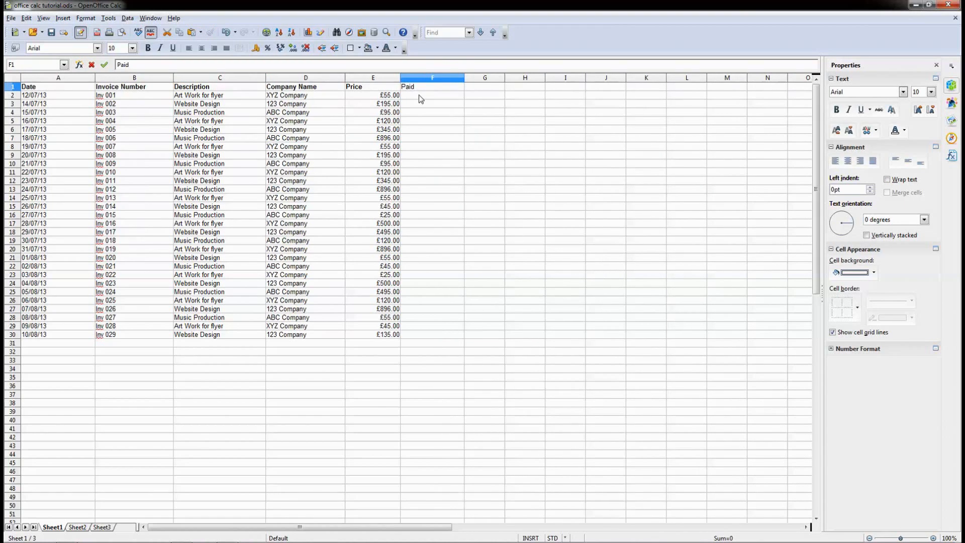
{"action": "key", "text": "Return"}
{"action": "left_click", "coordinate": [416, 89]}
{"action": "left_click", "coordinate": [148, 48]}
{"action": "left_click", "coordinate": [427, 100]}
{"action": "left_click_drag", "start_coordinate": [402, 78], "coordinate": [403, 79]}
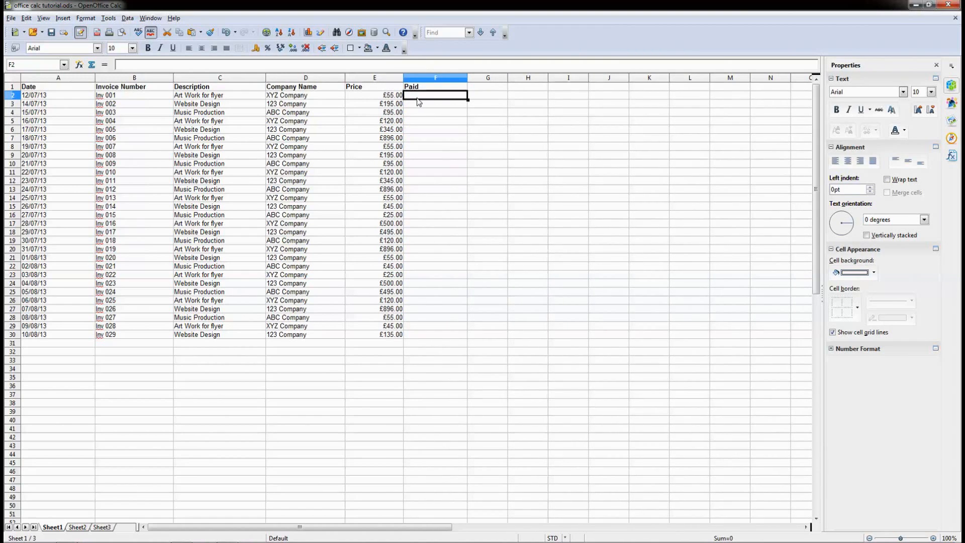
Add a bold "Paid Date" heading in G1
{"action": "left_click_drag", "start_coordinate": [113, 98], "coordinate": [355, 102]}
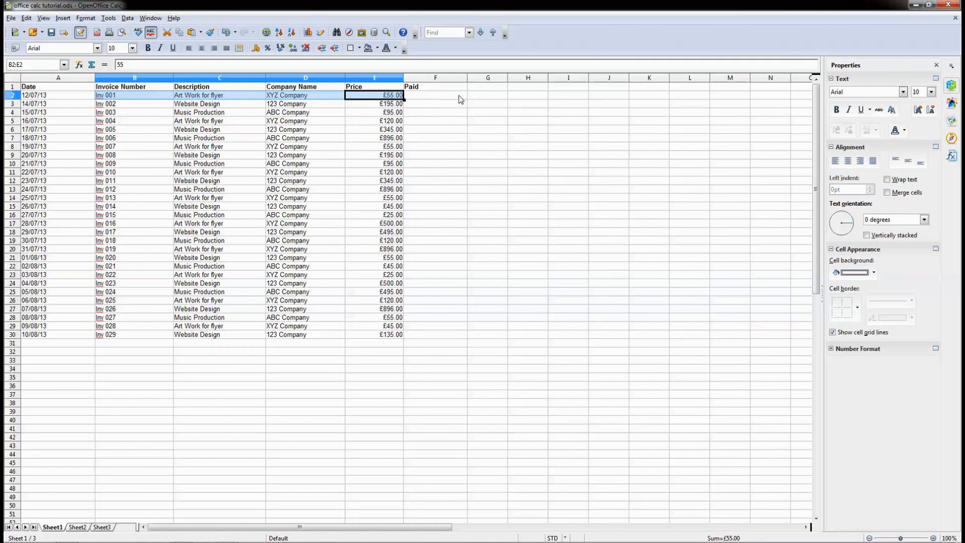
{"action": "left_click", "coordinate": [491, 88]}
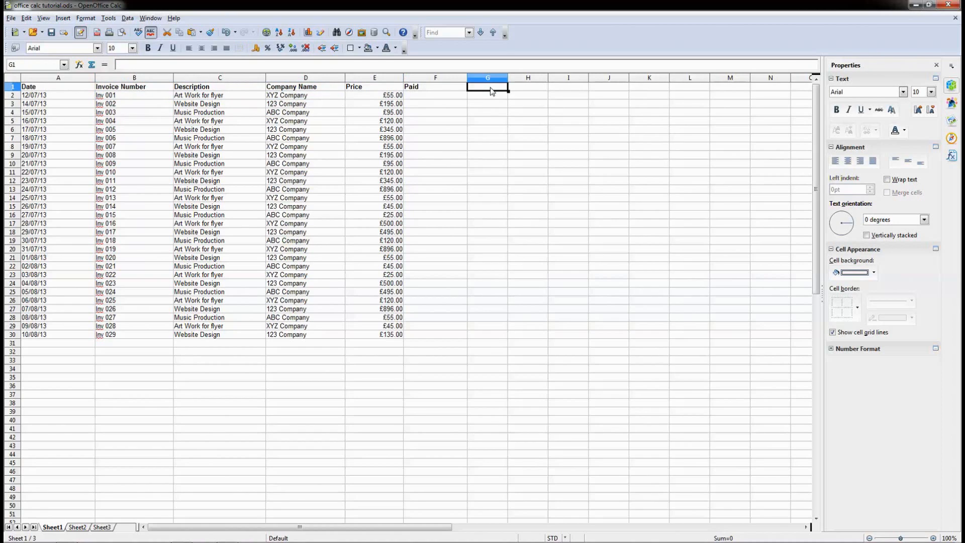
{"action": "type", "text": "Paid D"}
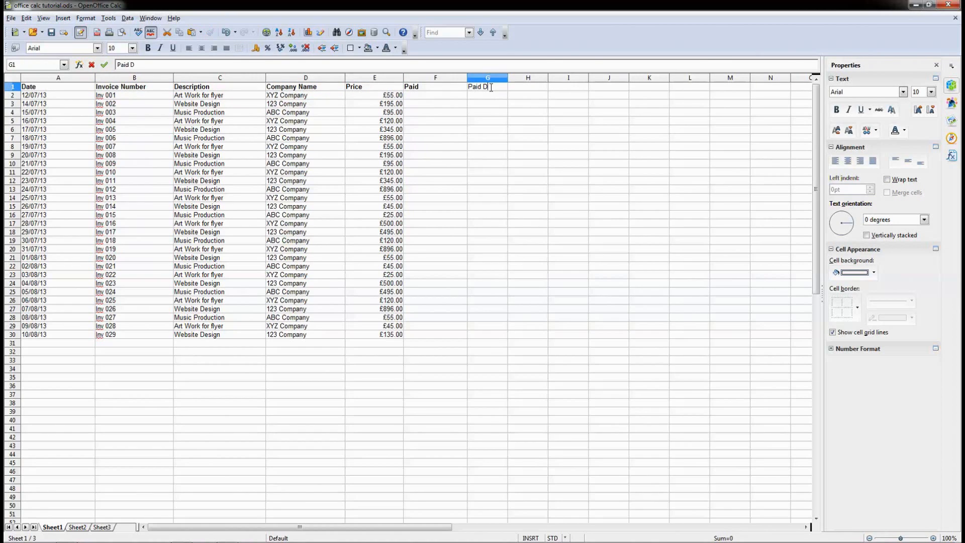
{"action": "key", "text": "Return"}
{"action": "left_click", "coordinate": [146, 49]}
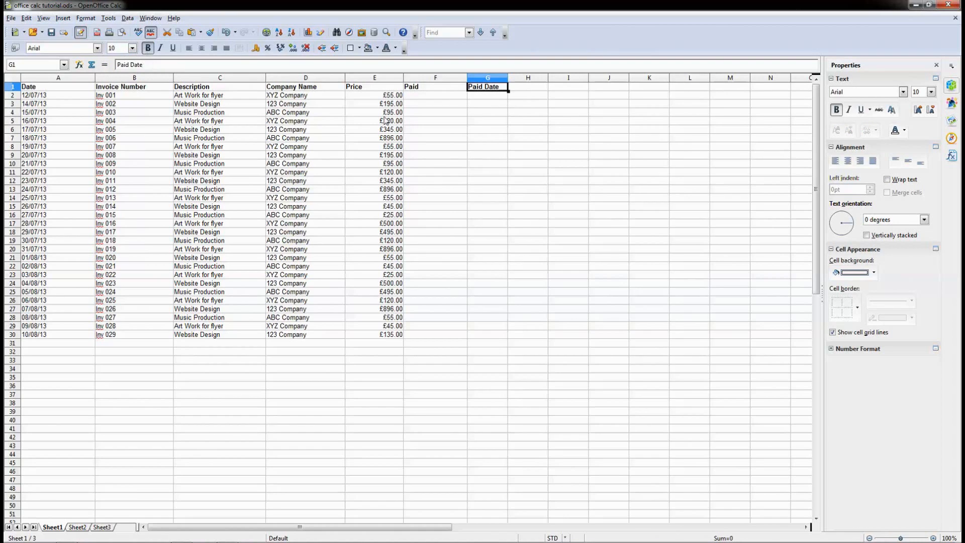
Enter No in F2 and Yes in F3 as the first Paid entries
{"action": "left_click", "coordinate": [420, 95]}
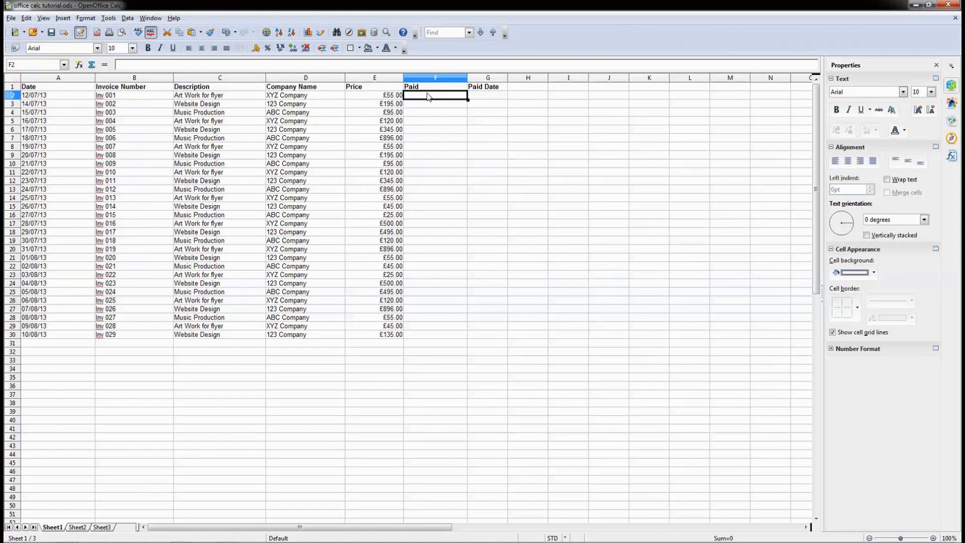
{"action": "type", "text": "No"}
{"action": "key", "text": "Return"}
{"action": "type", "text": "Yes"}
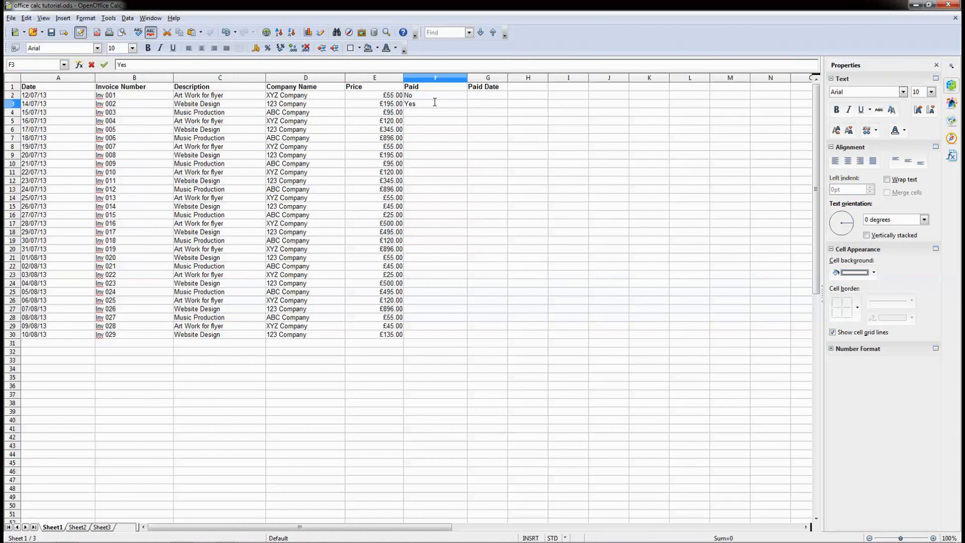
{"action": "key", "text": "Return"}
Right-align column F and set its Paid heading in F1 back to left alignment
{"action": "left_click", "coordinate": [416, 106]}
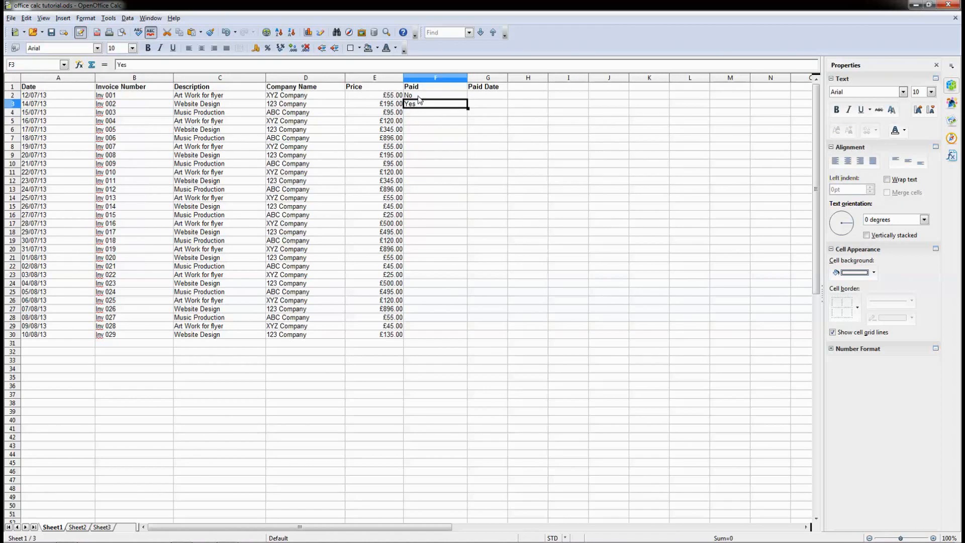
{"action": "left_click", "coordinate": [423, 79]}
{"action": "left_click", "coordinate": [406, 98]}
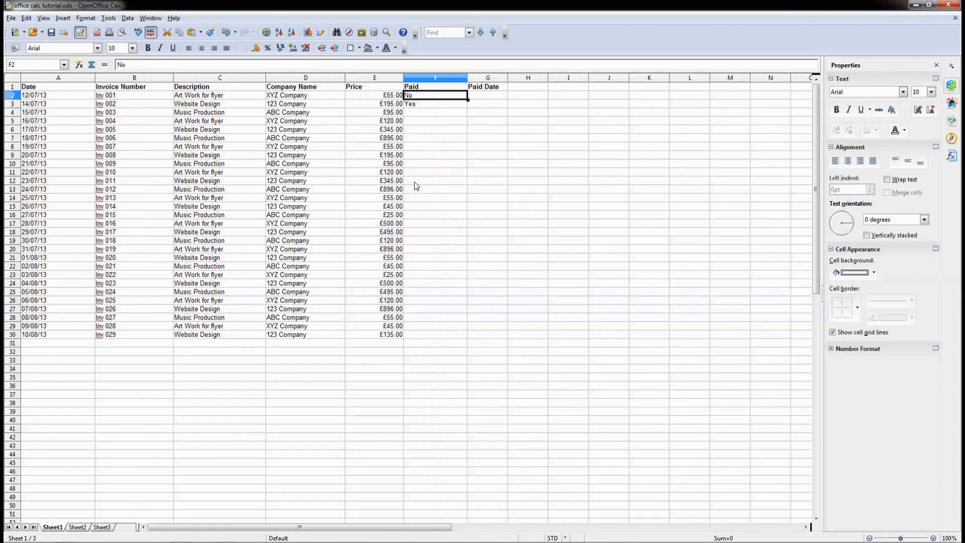
{"action": "left_click", "coordinate": [414, 77]}
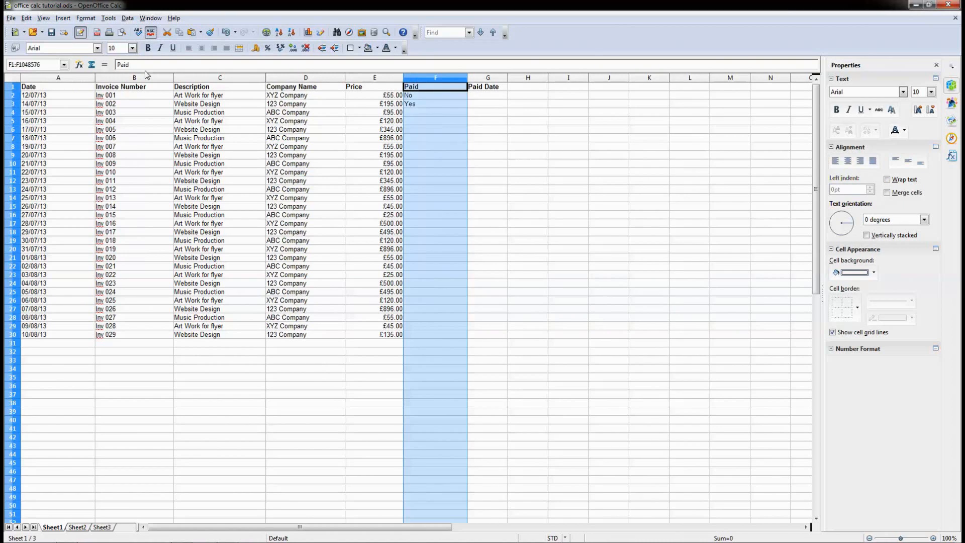
{"action": "left_click", "coordinate": [214, 47]}
{"action": "left_click", "coordinate": [427, 88]}
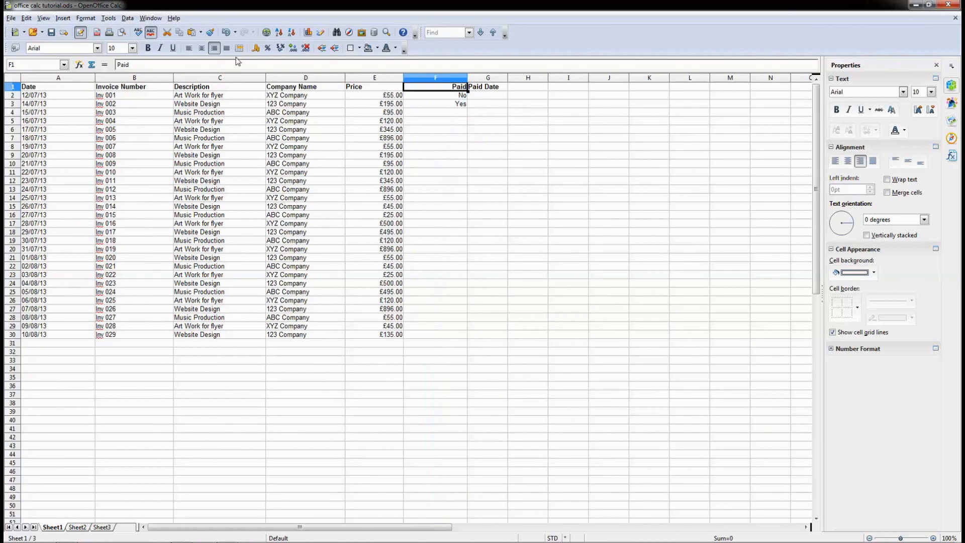
{"action": "left_click", "coordinate": [189, 48]}
{"action": "left_click", "coordinate": [446, 114]}
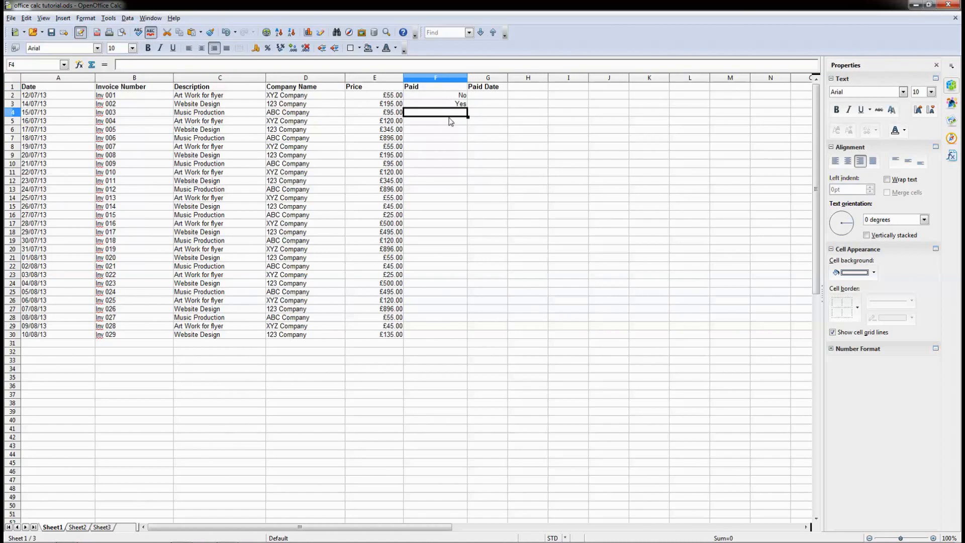
Copy the Yes entry from F3 into F4:F12
{"action": "left_click_drag", "start_coordinate": [460, 112], "coordinate": [457, 185]}
{"action": "left_click", "coordinate": [458, 104]}
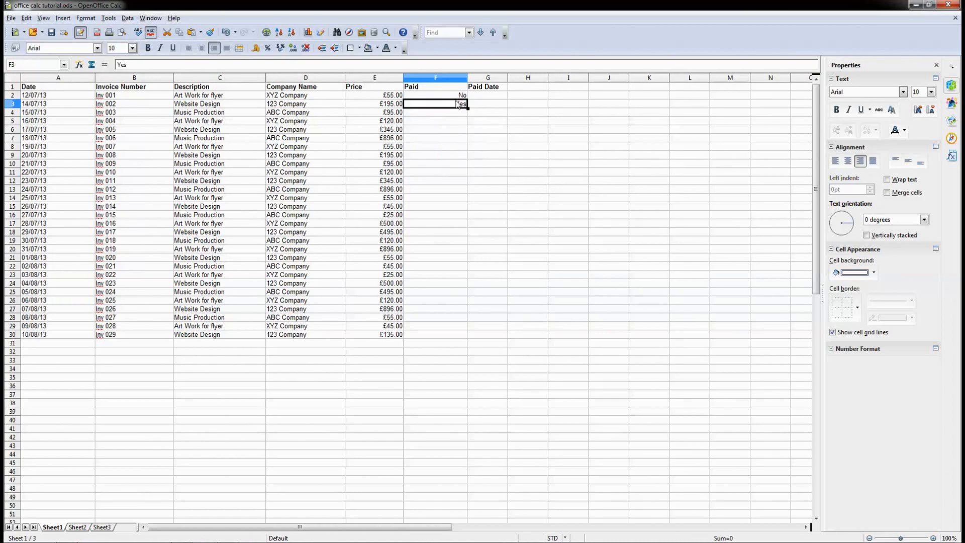
{"action": "key", "text": "ctrl+c"}
{"action": "left_click_drag", "start_coordinate": [457, 111], "coordinate": [456, 182]}
{"action": "key", "text": "ctrl+v"}
Copy the No entry from F2 into F13:F24
{"action": "left_click", "coordinate": [458, 96]}
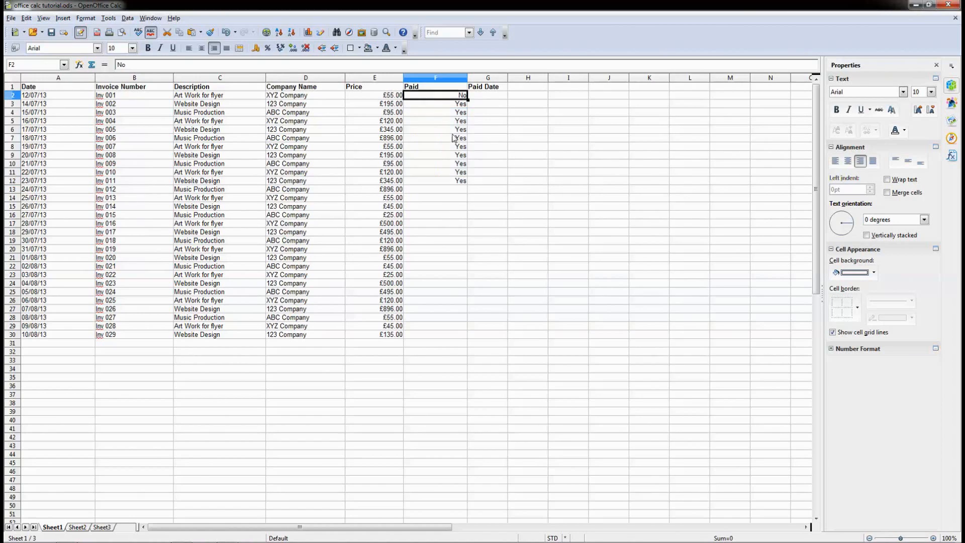
{"action": "left_click_drag", "start_coordinate": [445, 192], "coordinate": [443, 284]}
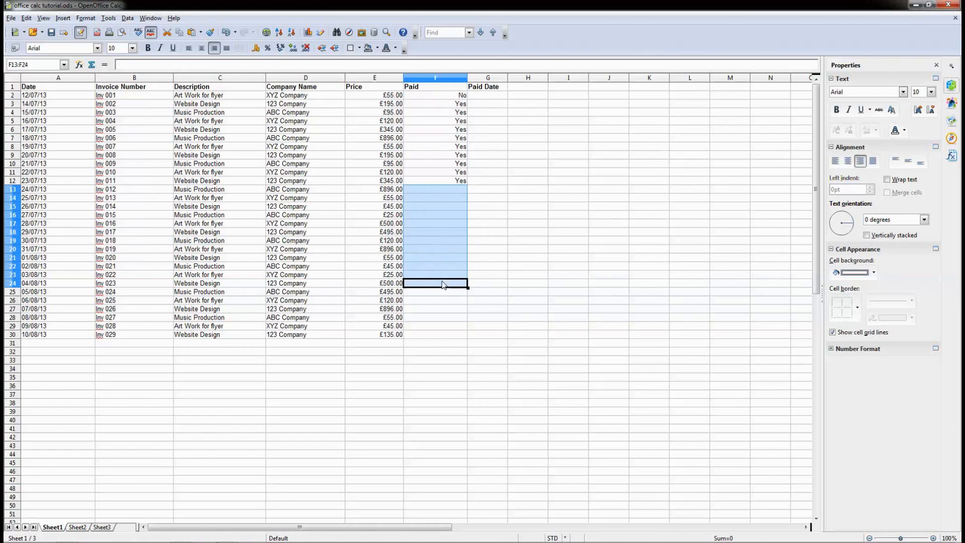
{"action": "key", "text": "ctrl+v"}
Change the Paid entries in F18 and F21 to Yes
{"action": "left_click", "coordinate": [448, 230]}
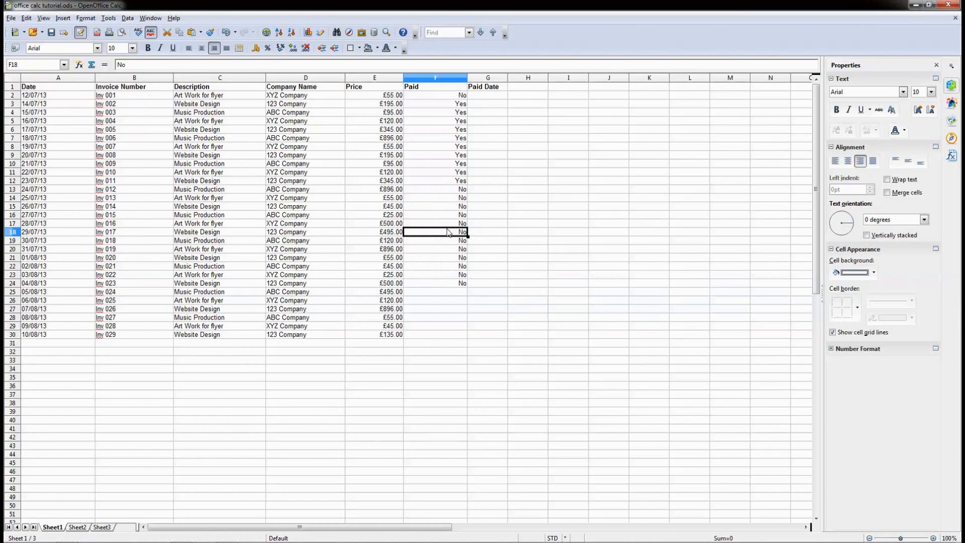
{"action": "type", "text": "Yes"}
{"action": "left_click", "coordinate": [456, 257]}
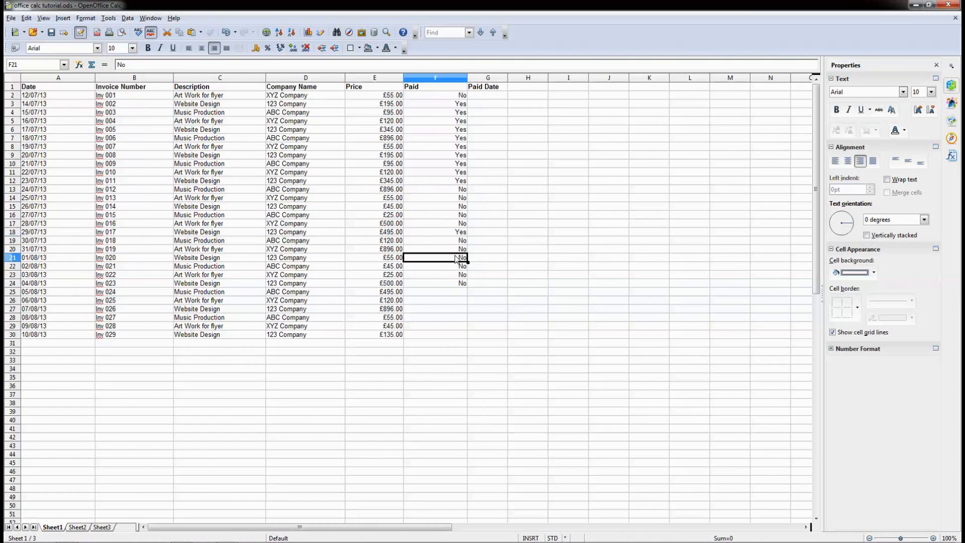
{"action": "type", "text": "Yes"}
Copy the Paid entries from F21:F23 into F25:F27 and F28:F30 to complete the column
{"action": "left_click", "coordinate": [458, 300]}
{"action": "left_click", "coordinate": [458, 291]}
{"action": "key", "text": "Up"}
{"action": "key", "text": "Up"}
{"action": "left_click_drag", "start_coordinate": [459, 259], "coordinate": [459, 275]}
{"action": "left_click", "coordinate": [452, 293]}
{"action": "key", "text": "ctrl+v"}
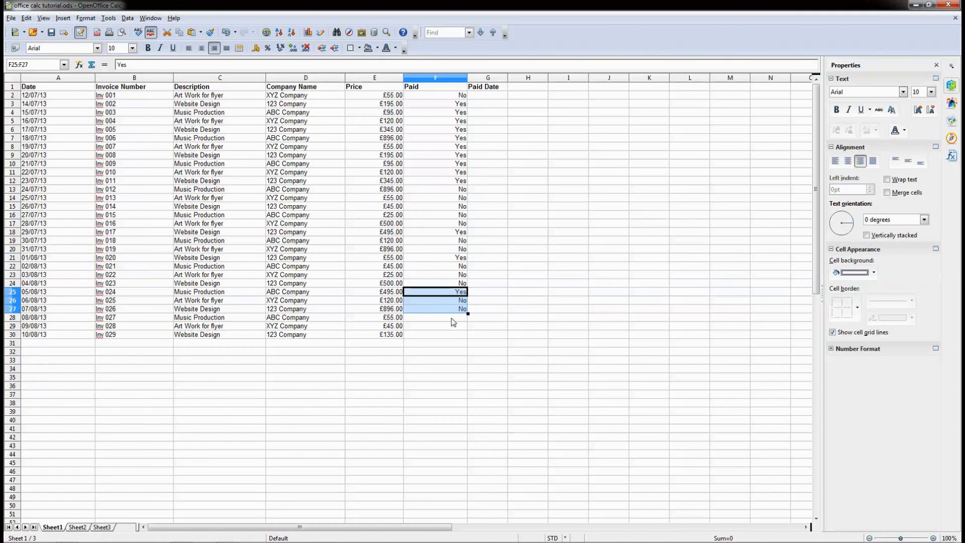
{"action": "left_click", "coordinate": [454, 317]}
{"action": "key", "text": "ctrl+v"}
Save the spreadsheet with the completed Paid column and look over the entries in F2:F30
{"action": "left_click", "coordinate": [455, 338]}
{"action": "key", "text": "ctrl+s"}
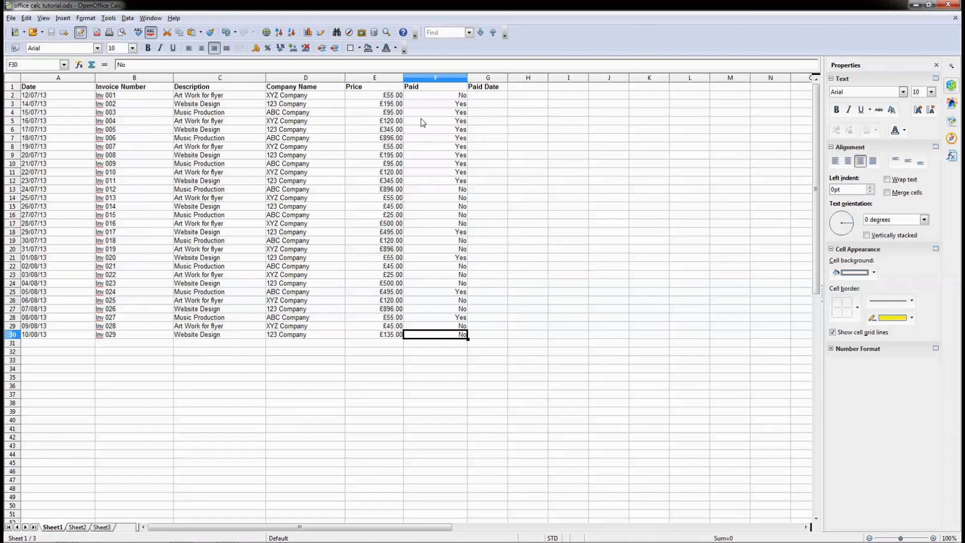
{"action": "left_click_drag", "start_coordinate": [425, 97], "coordinate": [421, 335]}
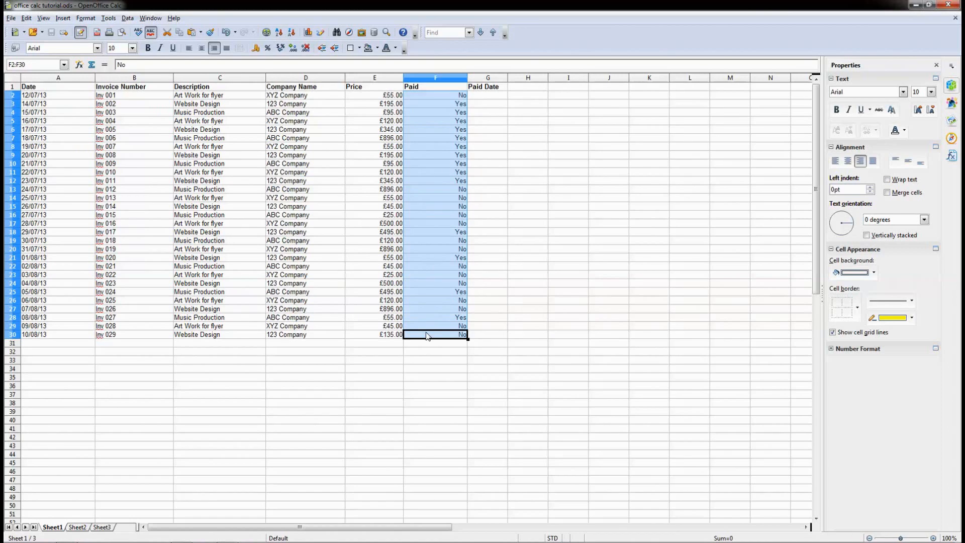
{"action": "left_click", "coordinate": [454, 131]}
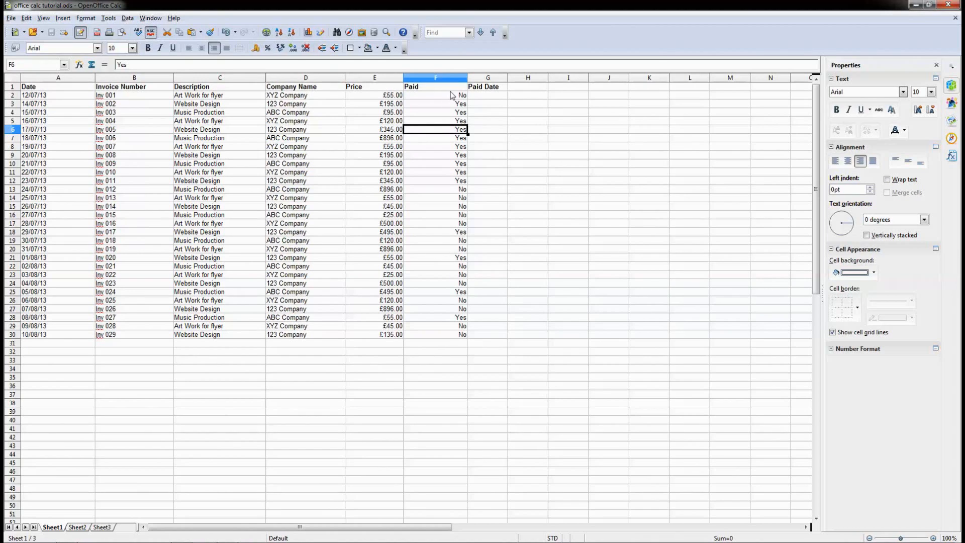
Fill invoice rows 2 to 30 with a blue background
{"action": "left_click", "coordinate": [450, 96]}
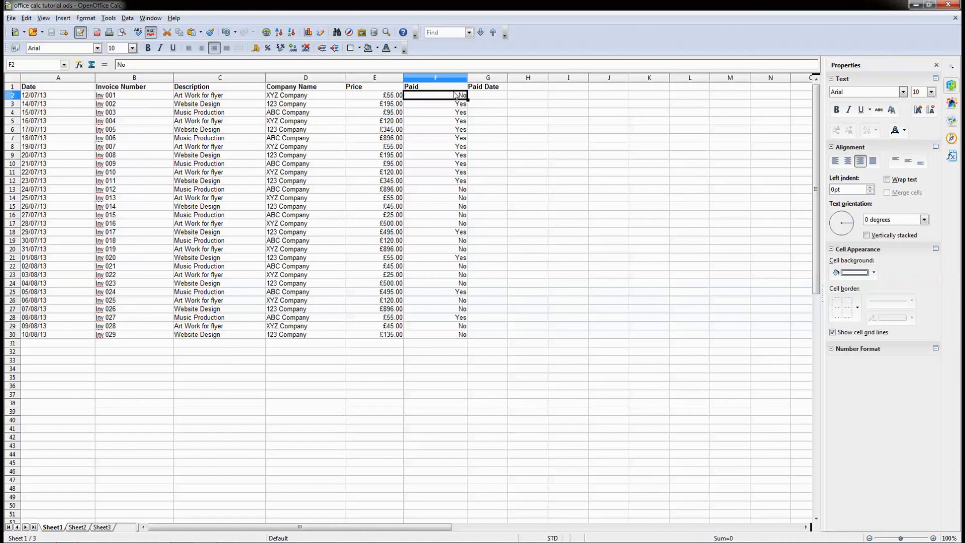
{"action": "left_click", "coordinate": [13, 95]}
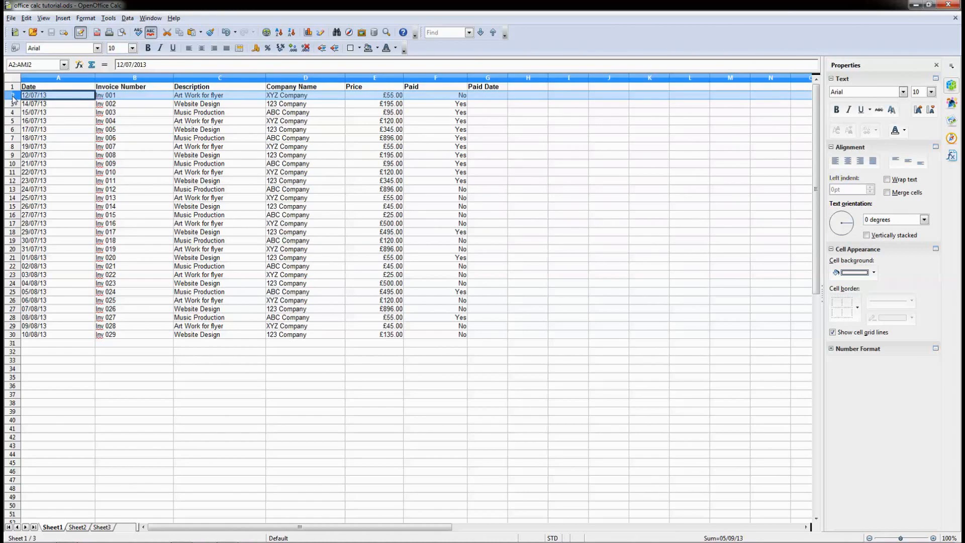
{"action": "left_click_drag", "start_coordinate": [13, 99], "coordinate": [6, 337]}
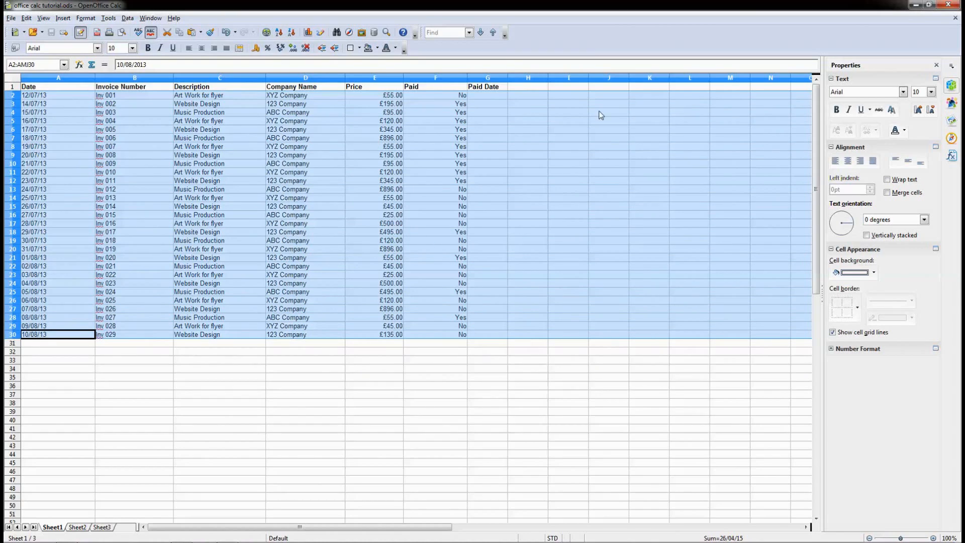
{"action": "left_click", "coordinate": [376, 50]}
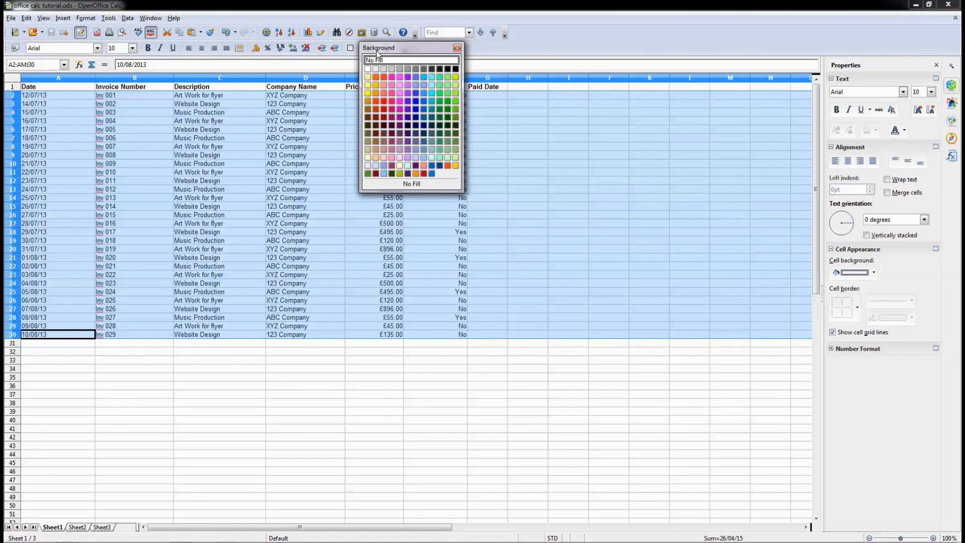
{"action": "left_click", "coordinate": [431, 173]}
{"action": "left_click", "coordinate": [339, 198]}
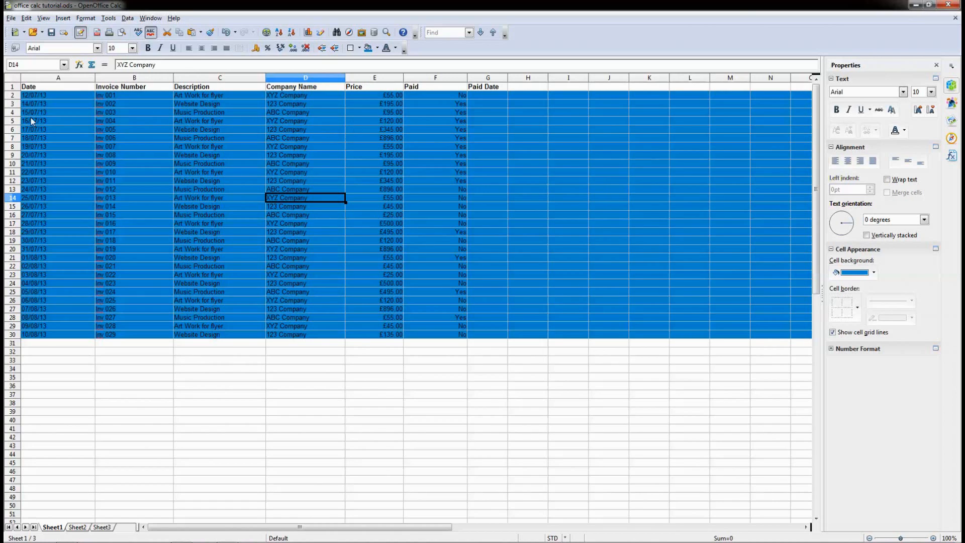
Fill the paid invoice rows 3 to 12 with a yellow-green background
{"action": "left_click", "coordinate": [13, 104]}
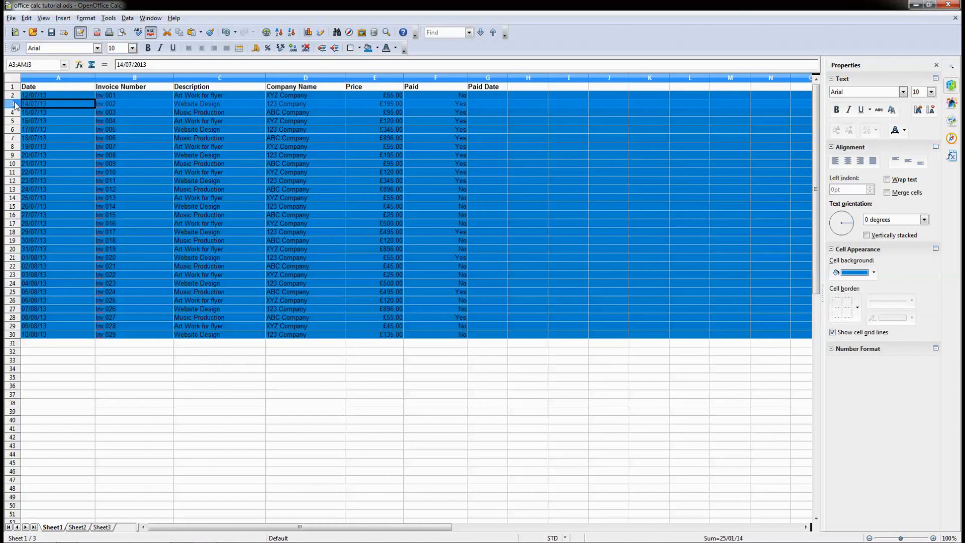
{"action": "left_click_drag", "start_coordinate": [16, 104], "coordinate": [14, 182]}
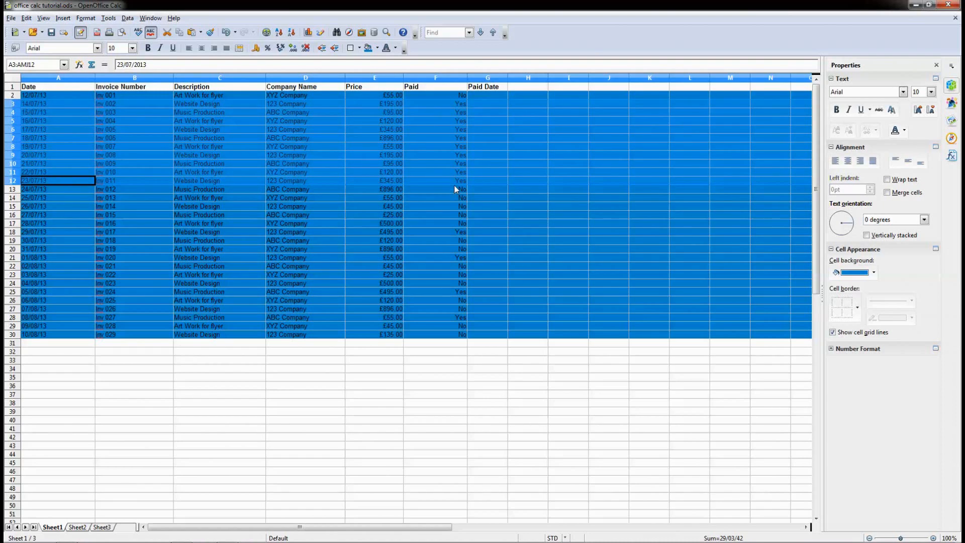
{"action": "left_click", "coordinate": [376, 48]}
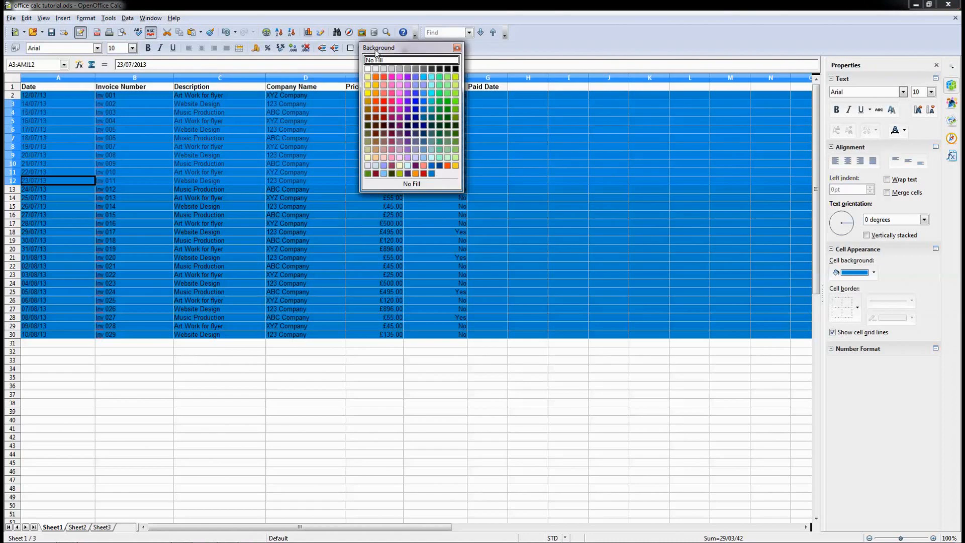
{"action": "left_click", "coordinate": [399, 174]}
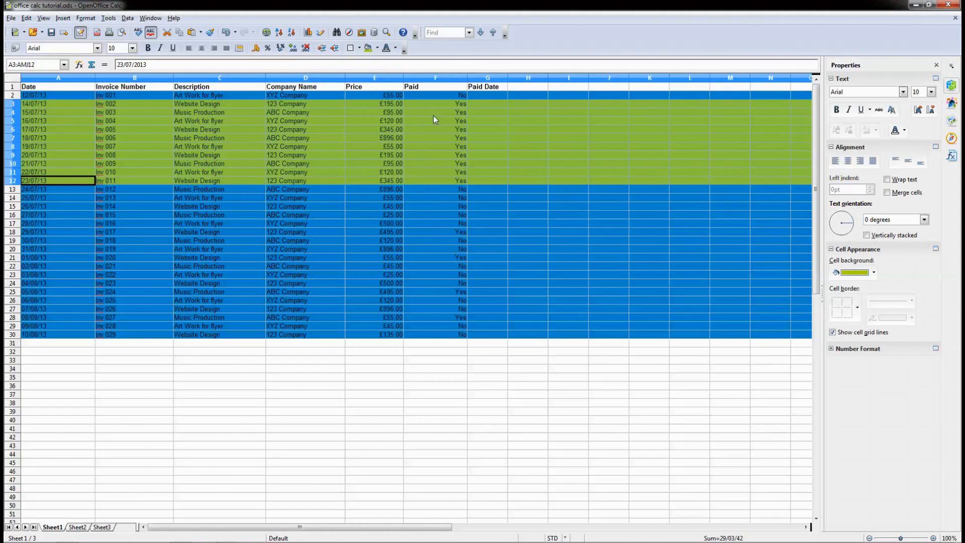
{"action": "left_click", "coordinate": [433, 115]}
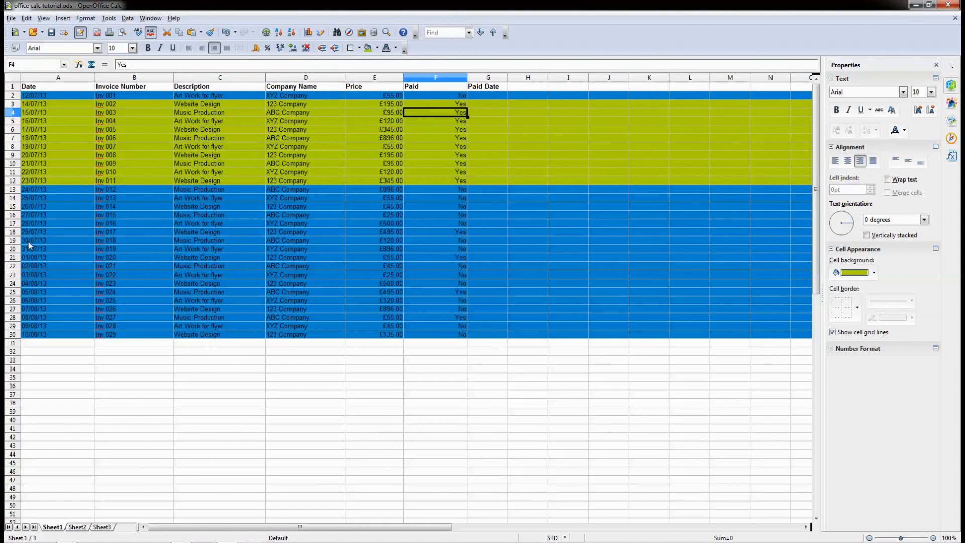
Give the paid invoice rows 18 and 21 the same yellow-green background
{"action": "left_click", "coordinate": [12, 232]}
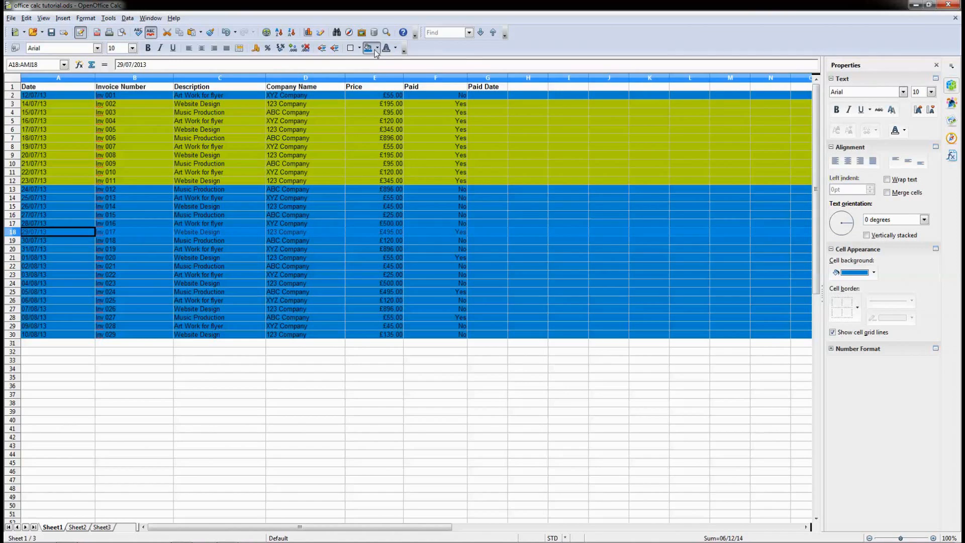
{"action": "left_click", "coordinate": [377, 48]}
{"action": "left_click", "coordinate": [399, 173]}
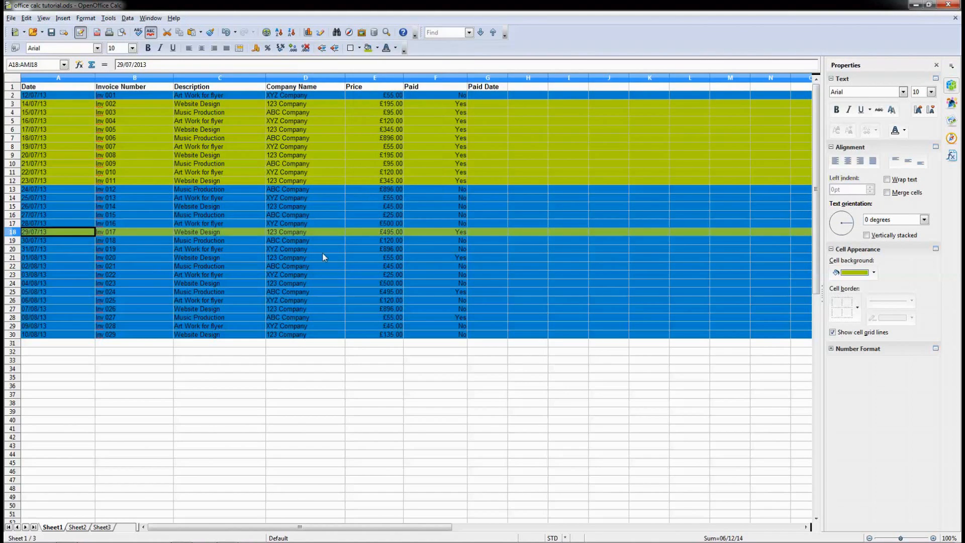
{"action": "left_click", "coordinate": [14, 258]}
{"action": "left_click", "coordinate": [376, 48]}
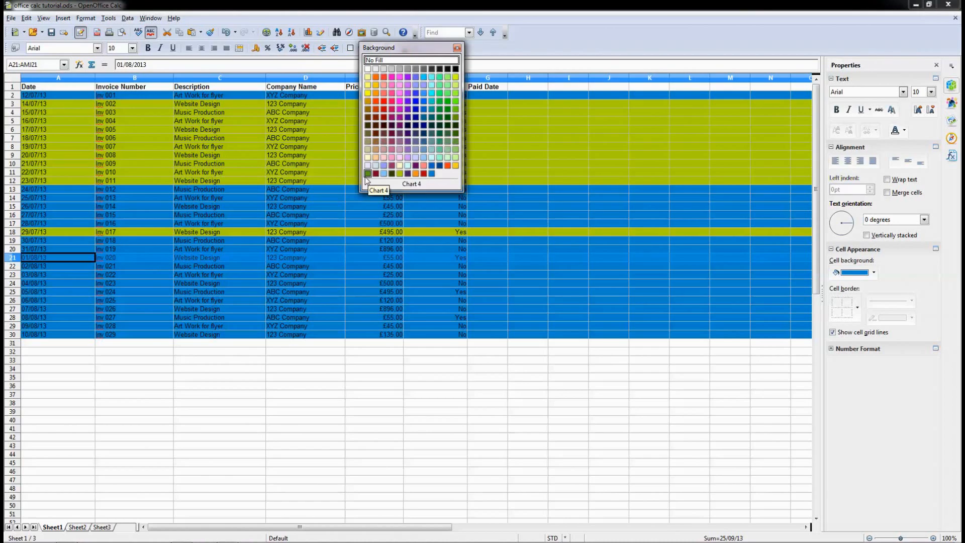
{"action": "left_click", "coordinate": [400, 173]}
Apply the yellow-green background to the remaining paid invoice rows, 25 and 28
{"action": "left_click", "coordinate": [13, 283]}
{"action": "left_click", "coordinate": [11, 292]}
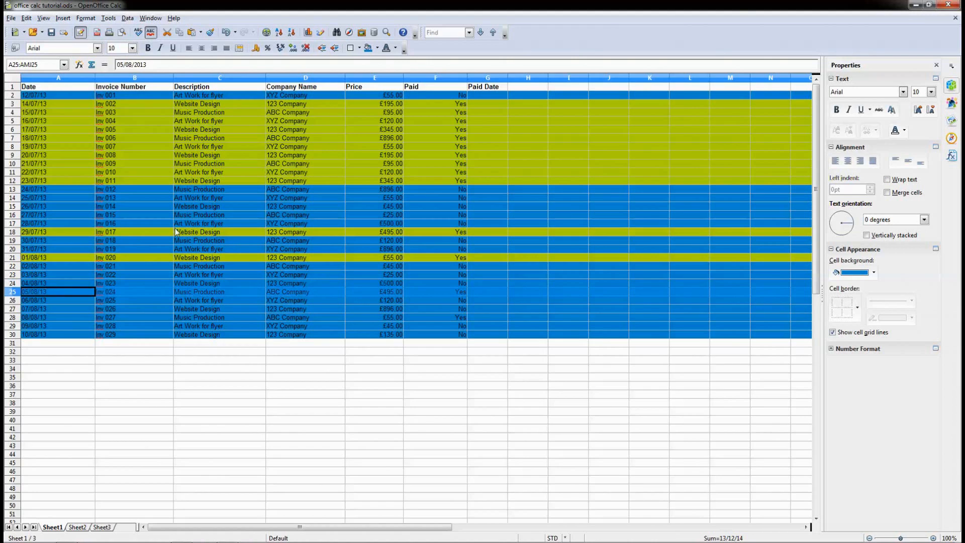
{"action": "left_click", "coordinate": [377, 48]}
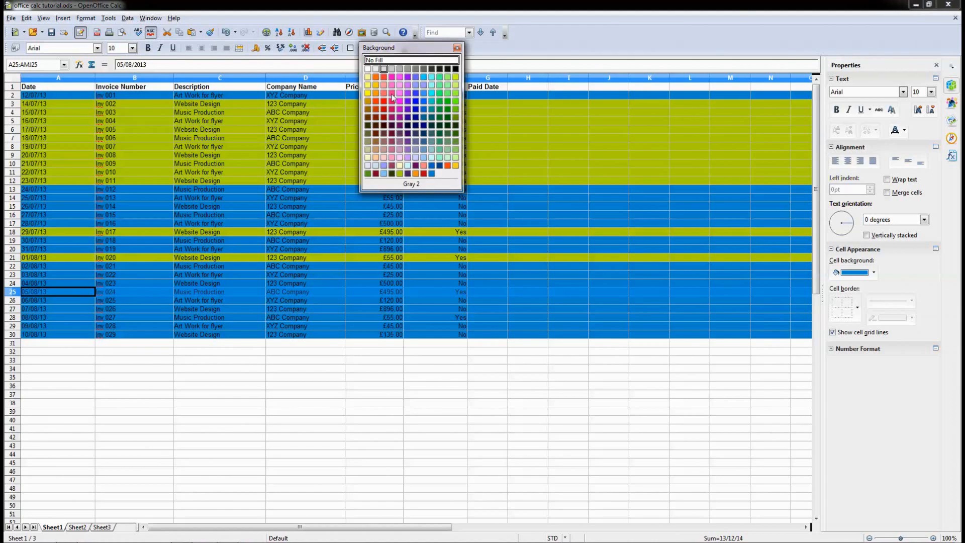
{"action": "left_click", "coordinate": [399, 174]}
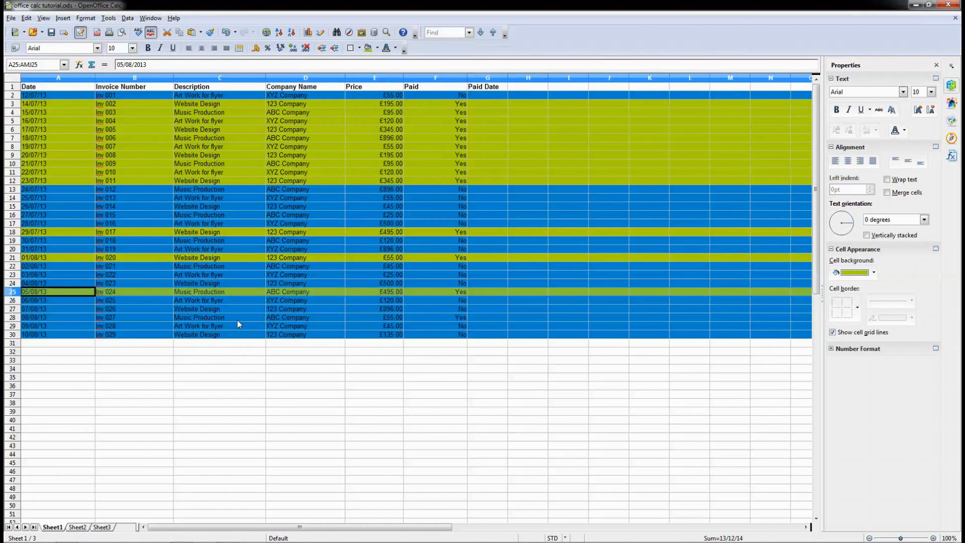
{"action": "left_click", "coordinate": [19, 318]}
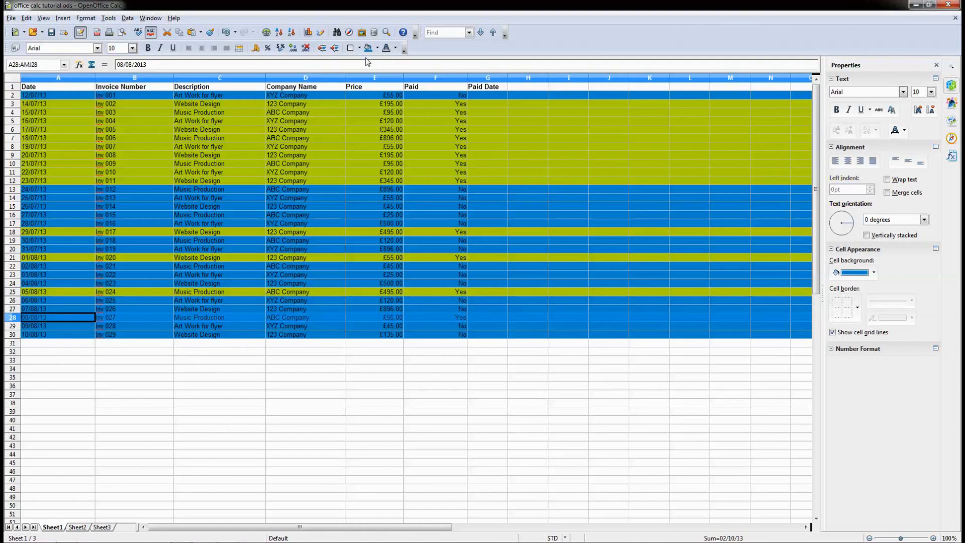
{"action": "left_click", "coordinate": [377, 47]}
{"action": "left_click", "coordinate": [400, 174]}
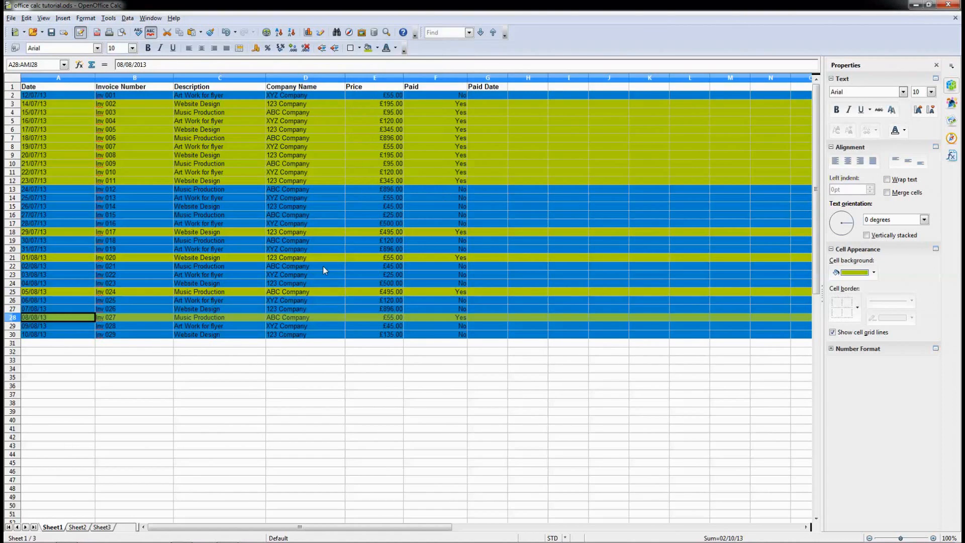
{"action": "left_click", "coordinate": [312, 282]}
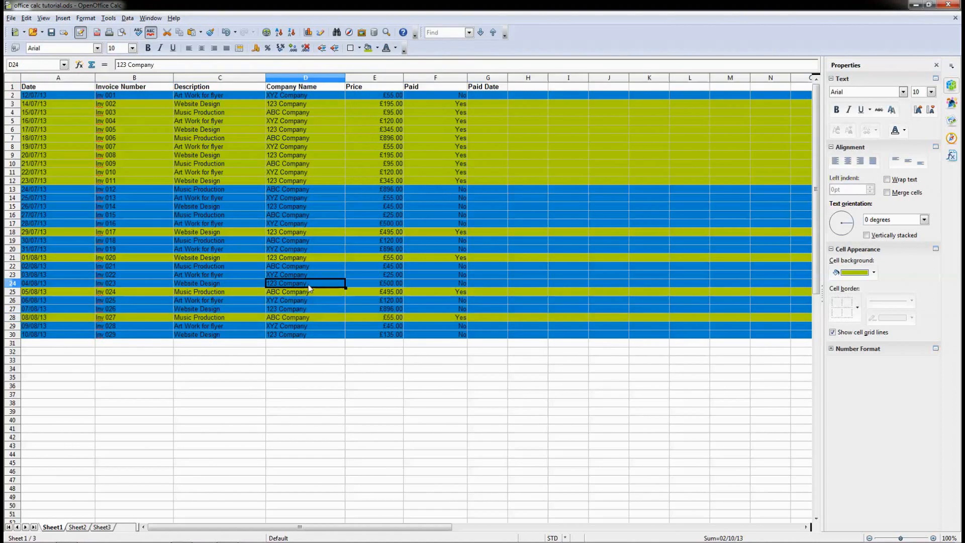
Rename the Date header in A1 to Invoice Date
{"action": "left_click", "coordinate": [487, 96]}
{"action": "left_click", "coordinate": [489, 78]}
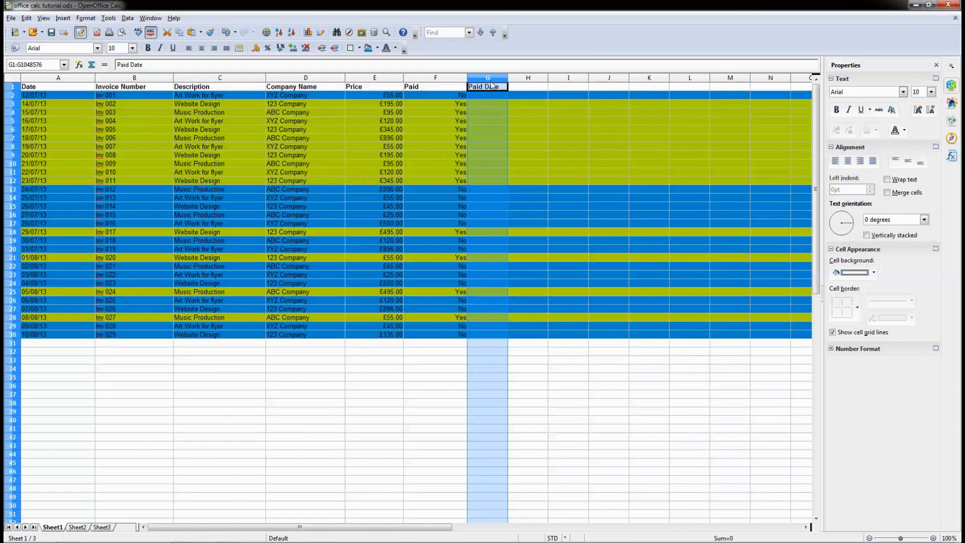
{"action": "left_click", "coordinate": [53, 88]}
{"action": "double_click", "coordinate": [23, 86]}
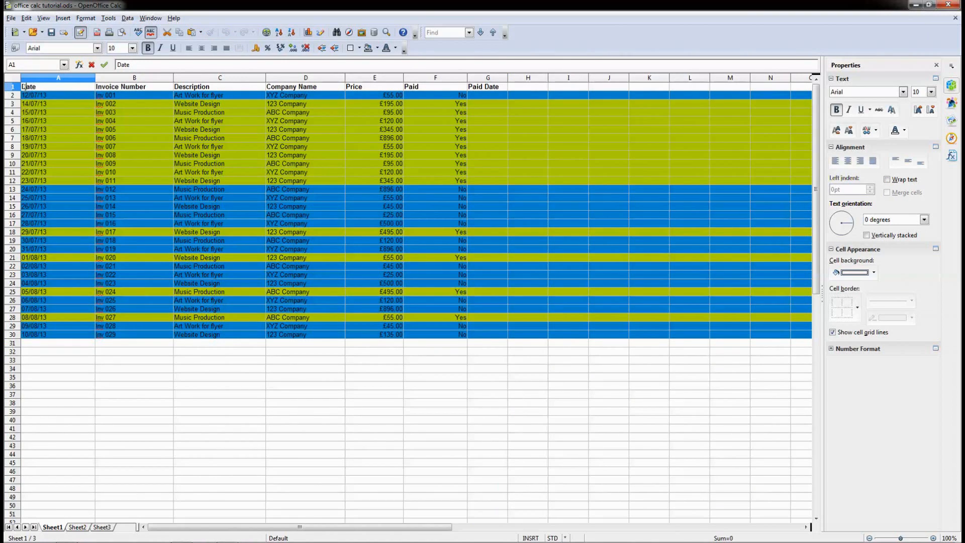
{"action": "type", "text": "Inv"}
{"action": "key", "text": "Return"}
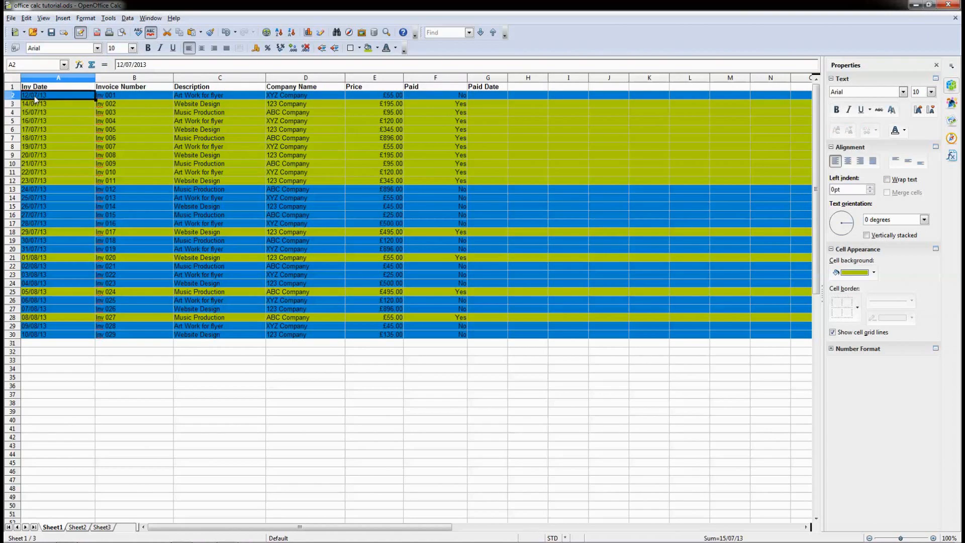
{"action": "double_click", "coordinate": [44, 89]}
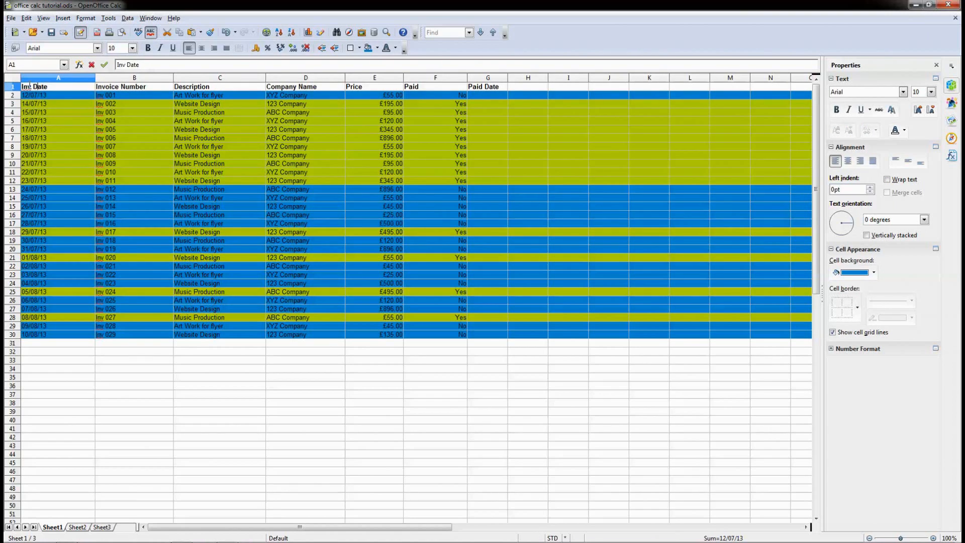
{"action": "type", "text": "oice"}
{"action": "left_click", "coordinate": [93, 106]}
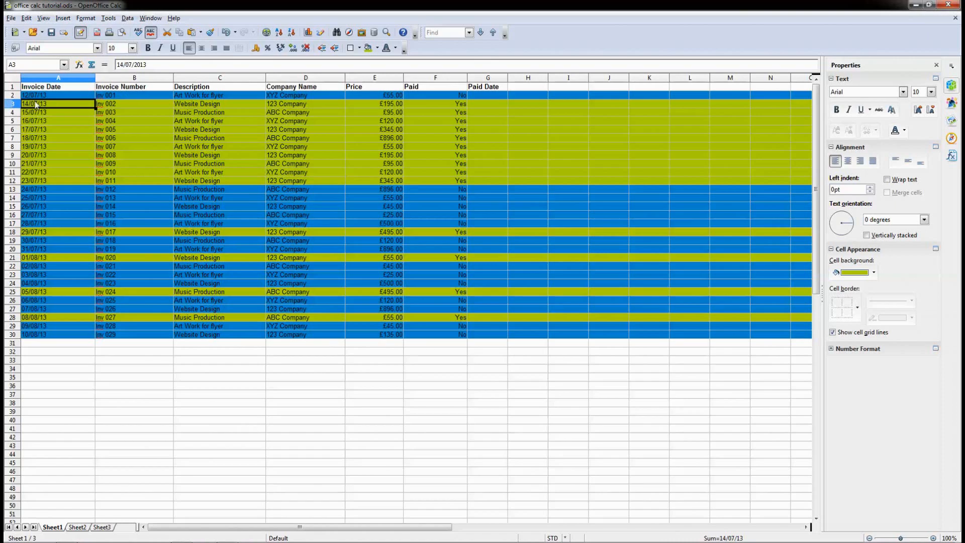
Cut the whole Paid Date column G
{"action": "left_click", "coordinate": [35, 95]}
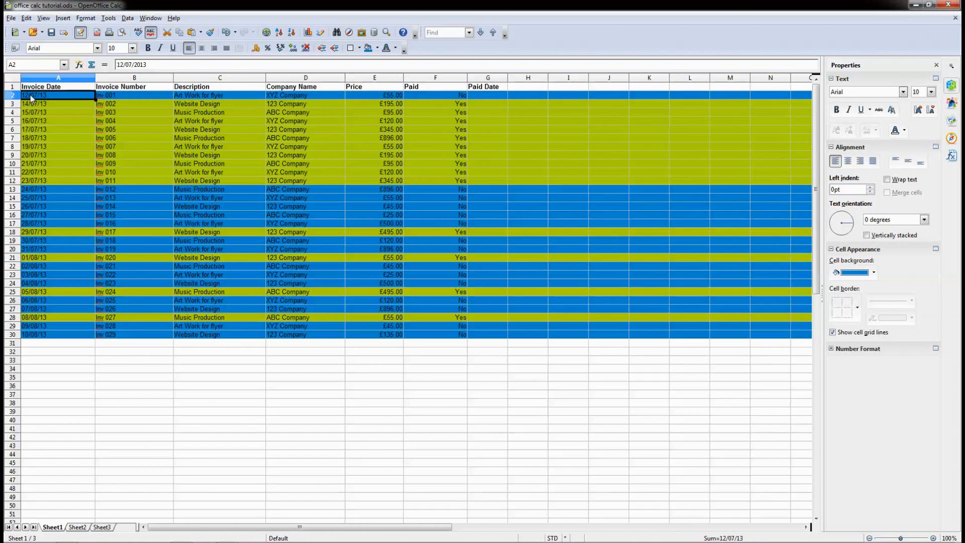
{"action": "left_click", "coordinate": [111, 99]}
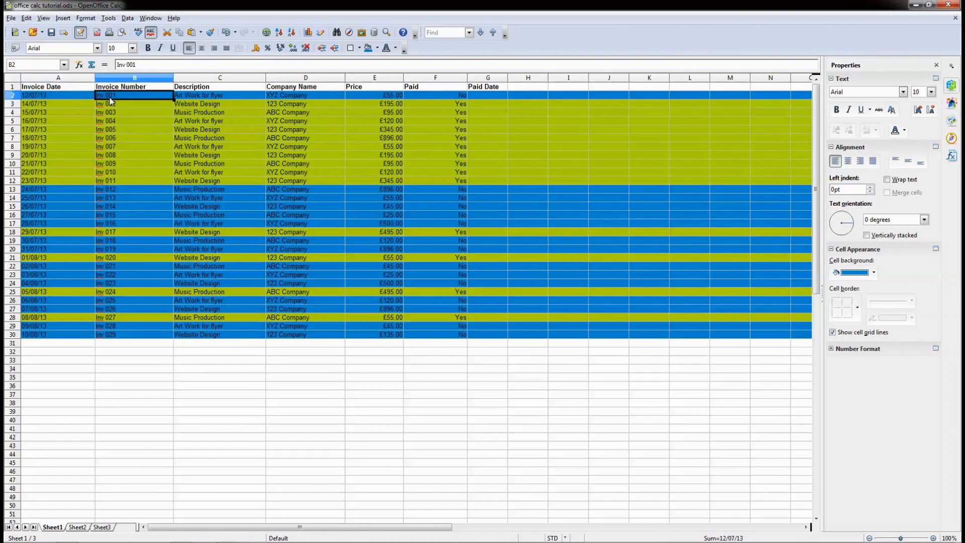
{"action": "left_click", "coordinate": [490, 77]}
{"action": "left_click", "coordinate": [135, 78]}
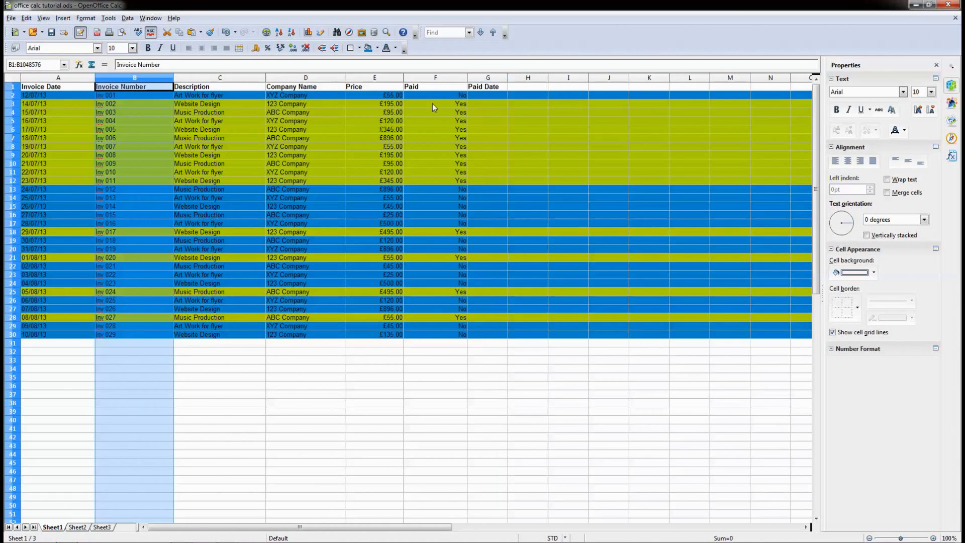
{"action": "left_click", "coordinate": [488, 77]}
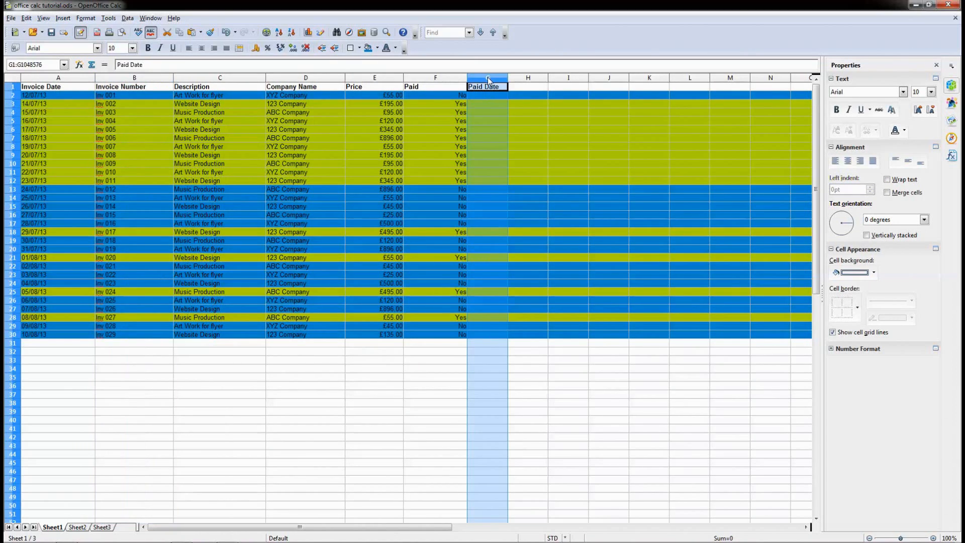
{"action": "right_click", "coordinate": [488, 84]}
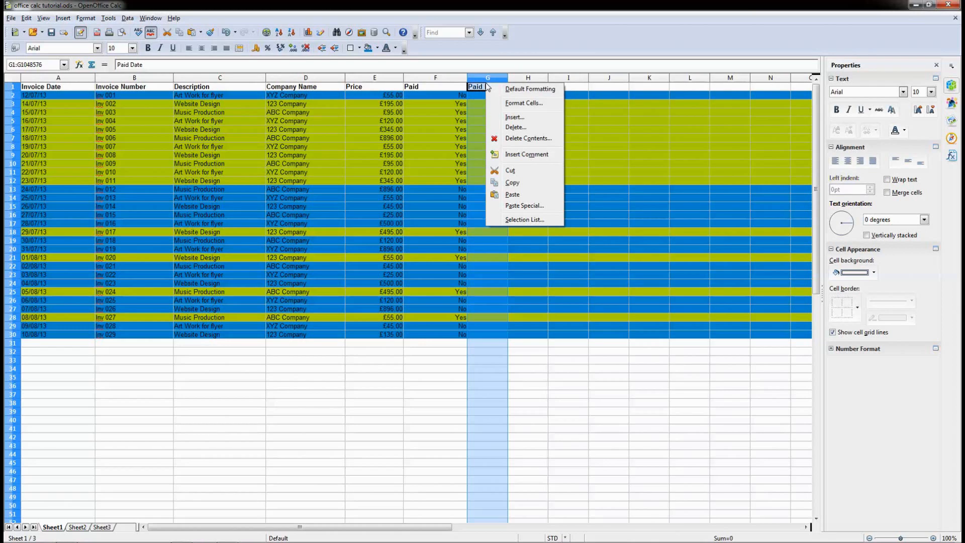
{"action": "left_click", "coordinate": [508, 171]}
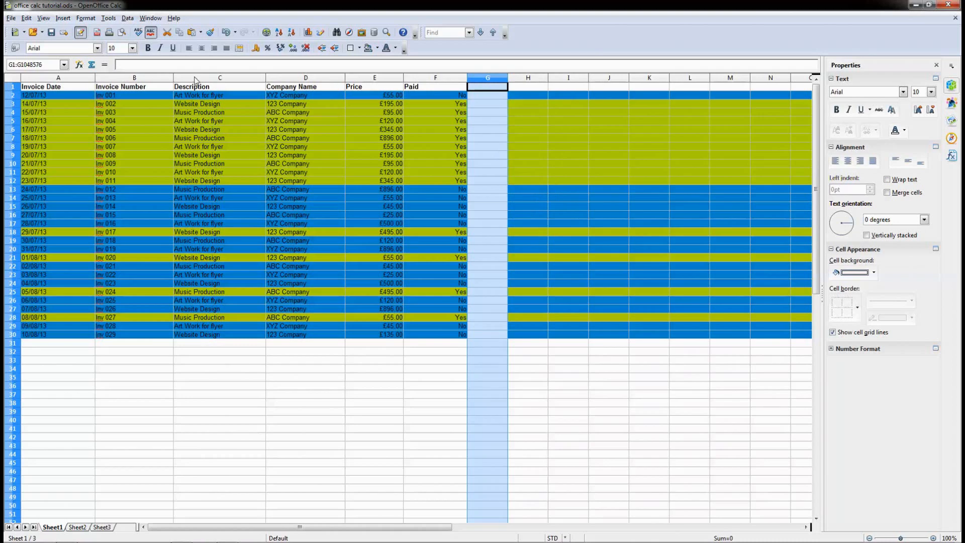
Insert a new column before Invoice Number and paste the cut Paid Date column into it
{"action": "left_click", "coordinate": [159, 79]}
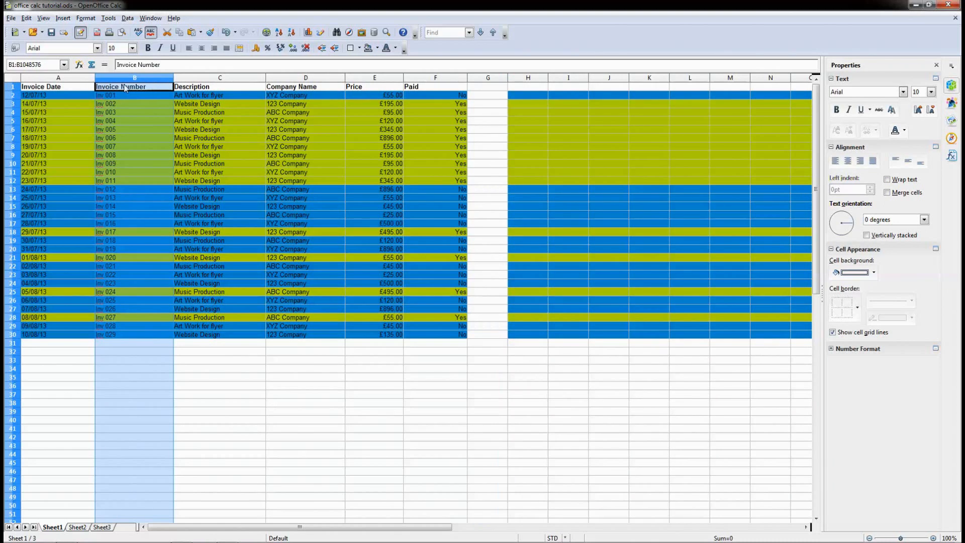
{"action": "right_click", "coordinate": [141, 79]}
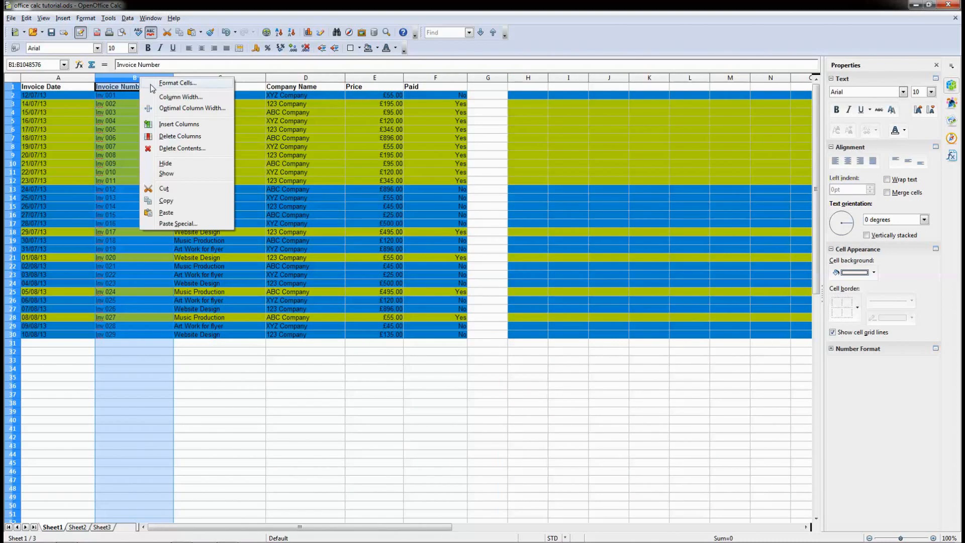
{"action": "left_click", "coordinate": [171, 124]}
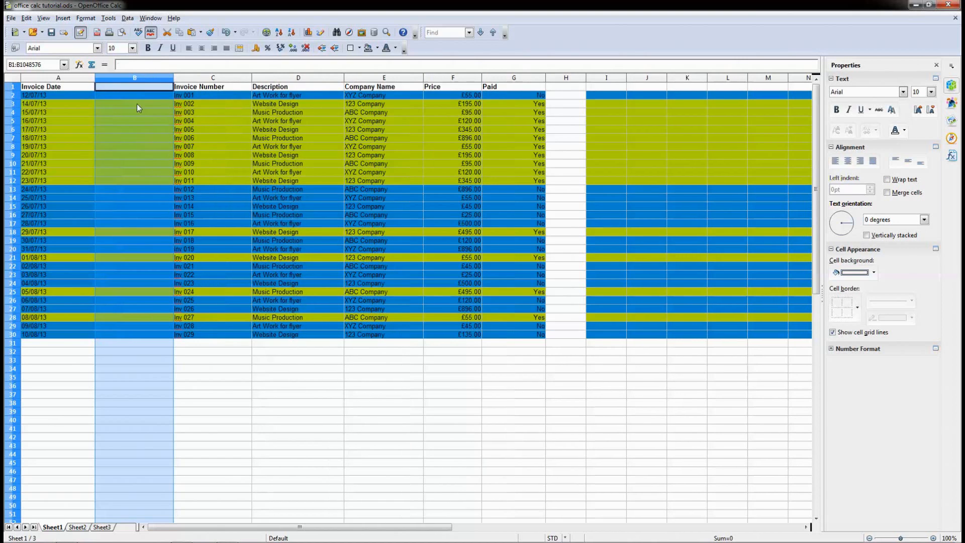
{"action": "right_click", "coordinate": [115, 78]}
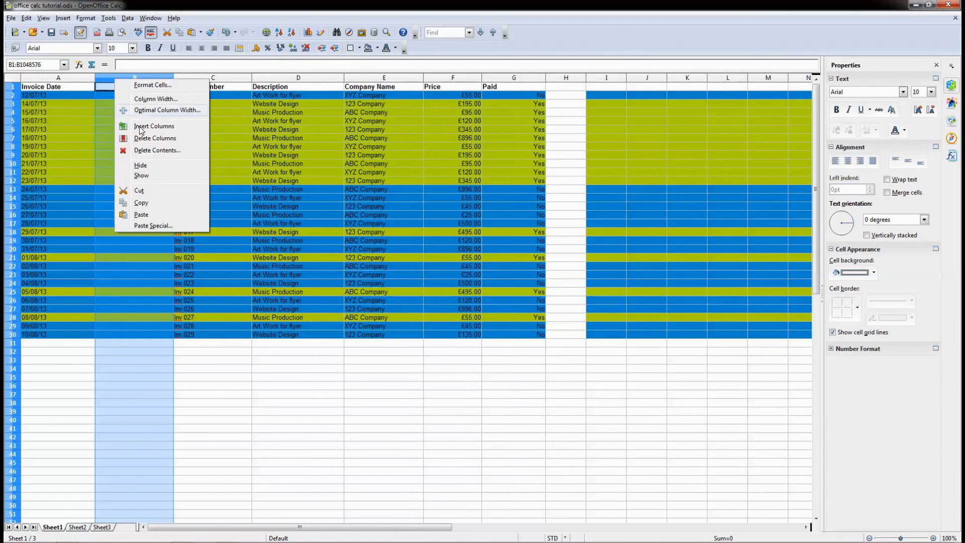
{"action": "left_click", "coordinate": [143, 214]}
{"action": "left_click", "coordinate": [115, 115]}
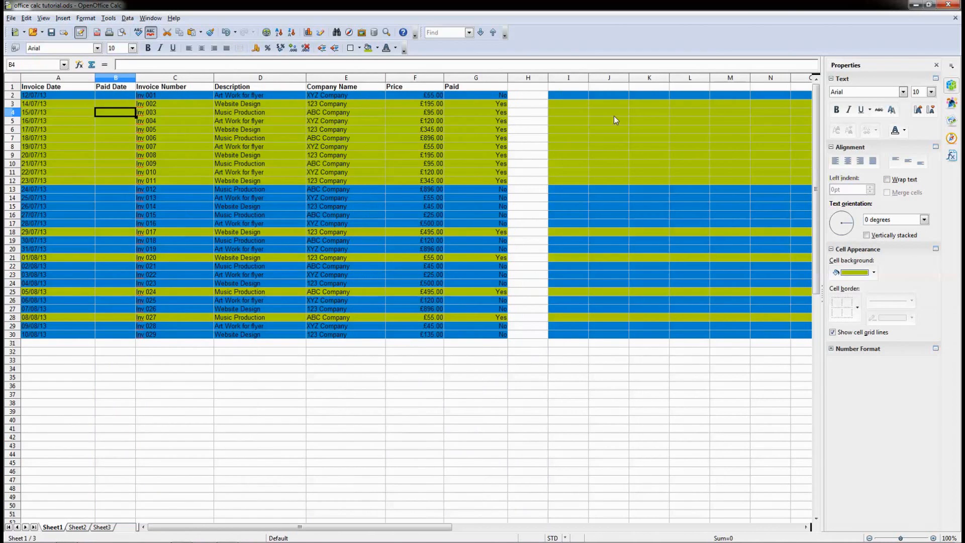
Delete the empty, uncoloured column H to the right of the Paid column
{"action": "left_click", "coordinate": [528, 78]}
{"action": "right_click", "coordinate": [527, 78]}
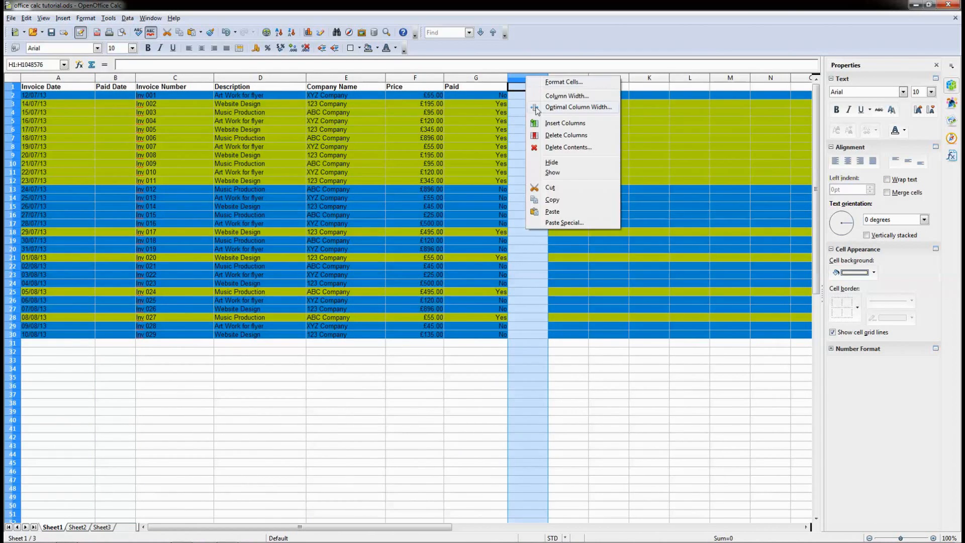
{"action": "left_click", "coordinate": [529, 81]}
{"action": "right_click", "coordinate": [532, 79]}
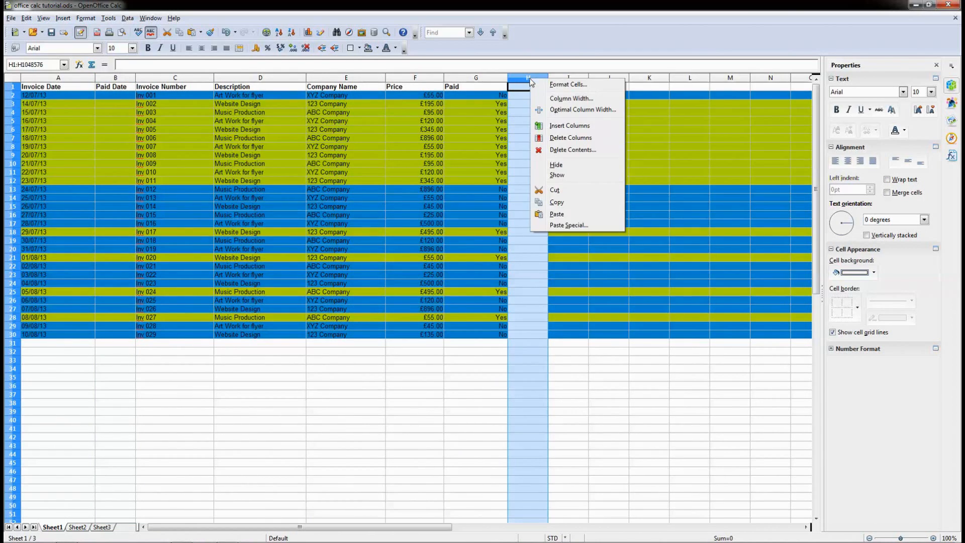
{"action": "left_click", "coordinate": [556, 140]}
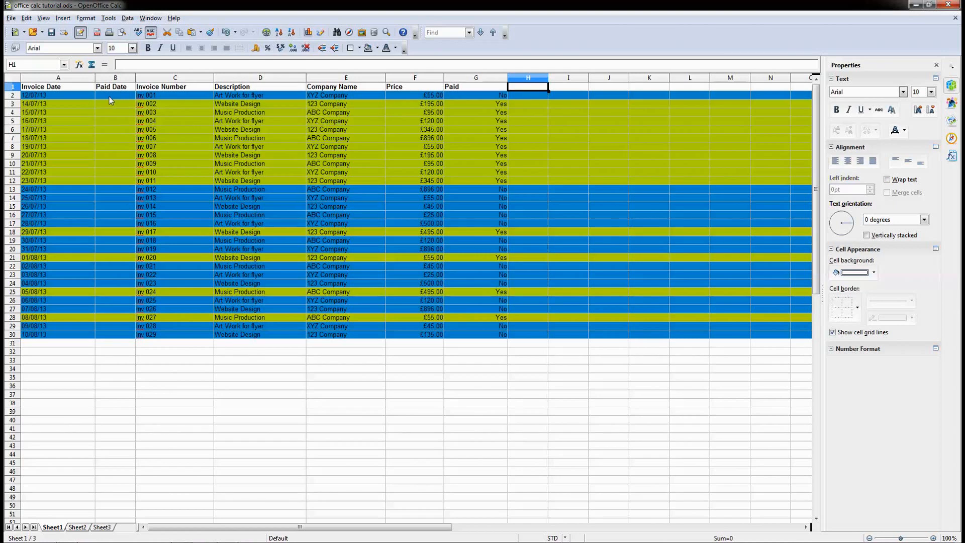
Format the whole Paid Date column B as a date with the format code DD/MM/YY
{"action": "left_click", "coordinate": [121, 78]}
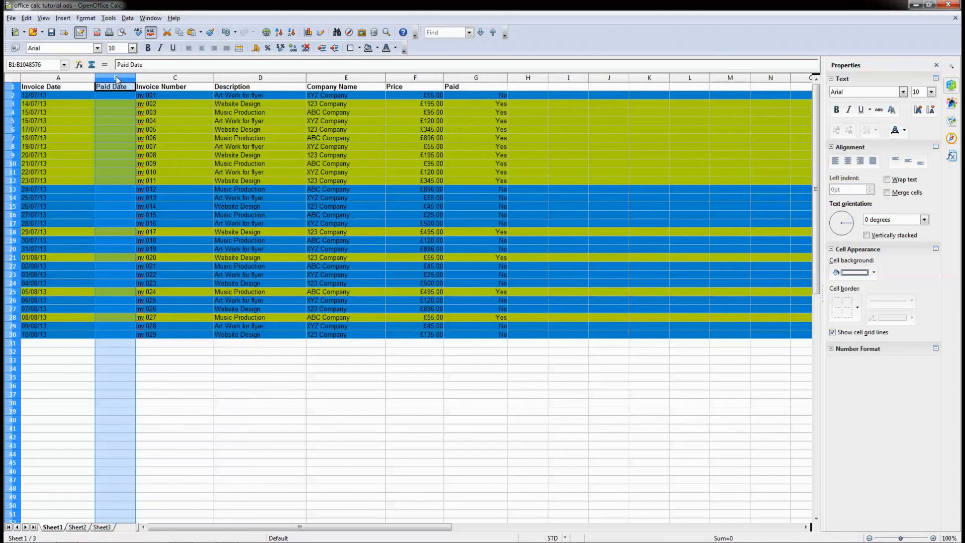
{"action": "right_click", "coordinate": [117, 77]}
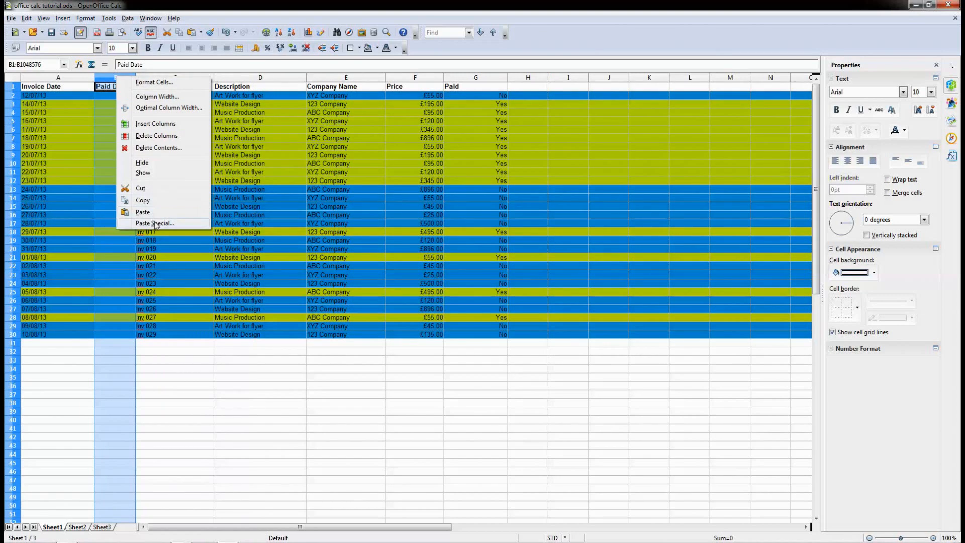
{"action": "left_click", "coordinate": [156, 82]}
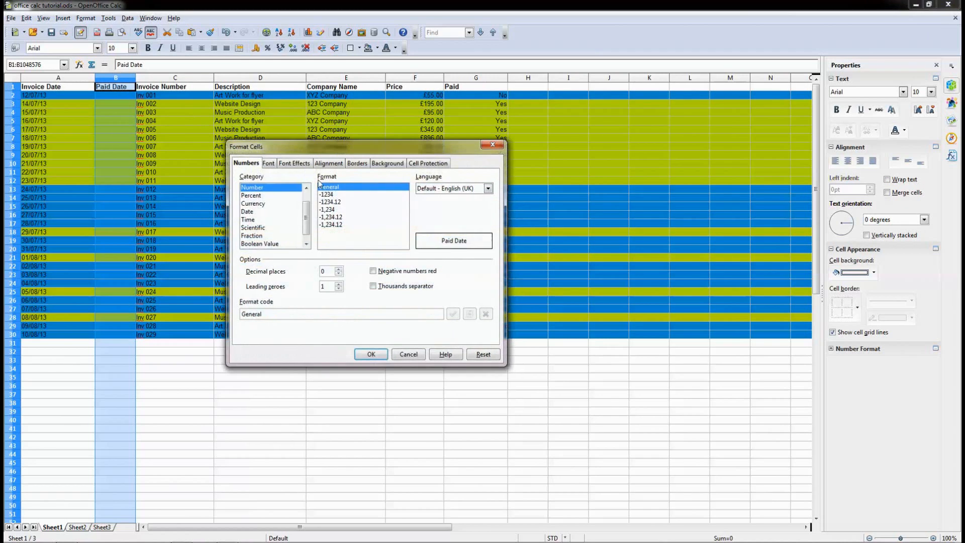
{"action": "left_click", "coordinate": [250, 211]}
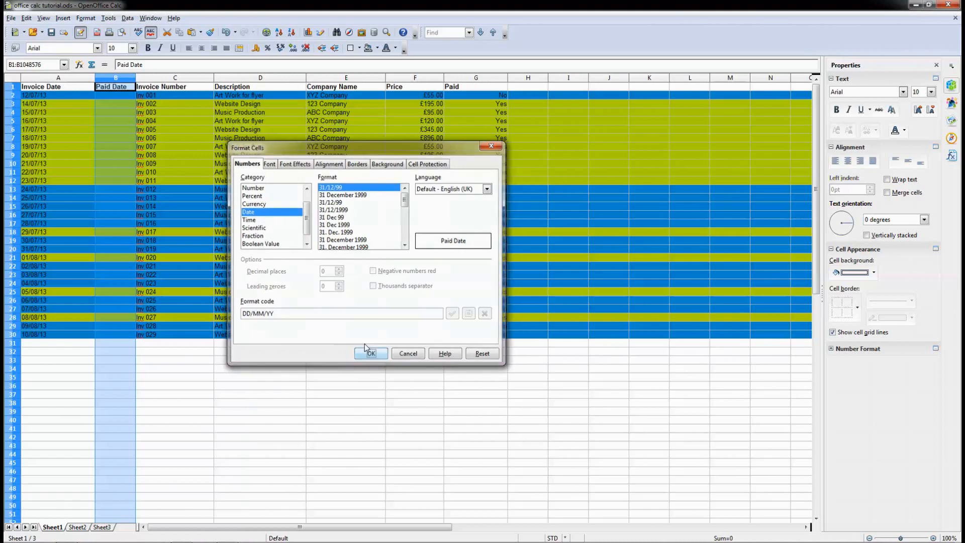
{"action": "left_click", "coordinate": [374, 354]}
Widen the Paid Date column and slightly narrow the Invoice Date column
{"action": "left_click", "coordinate": [114, 129]}
{"action": "left_click", "coordinate": [106, 95]}
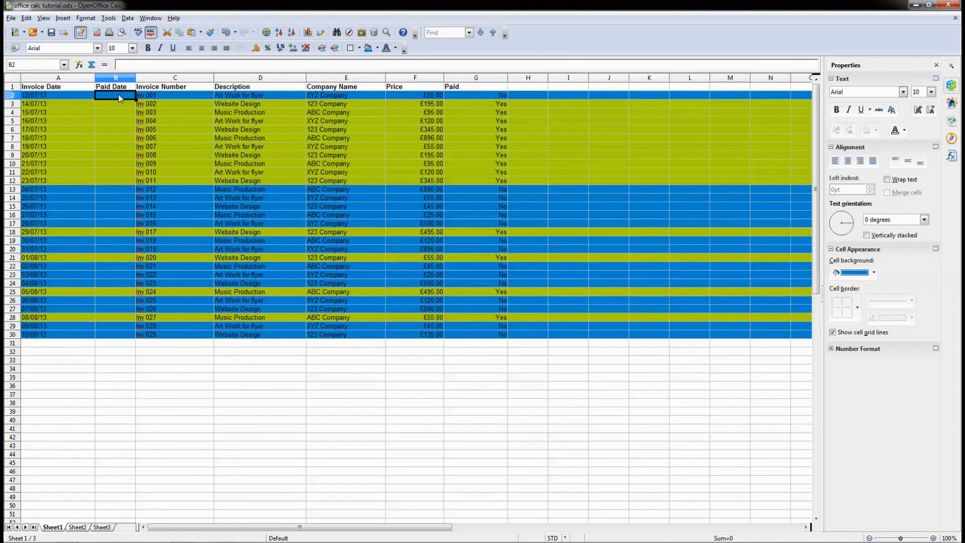
{"action": "left_click_drag", "start_coordinate": [133, 79], "coordinate": [159, 79]}
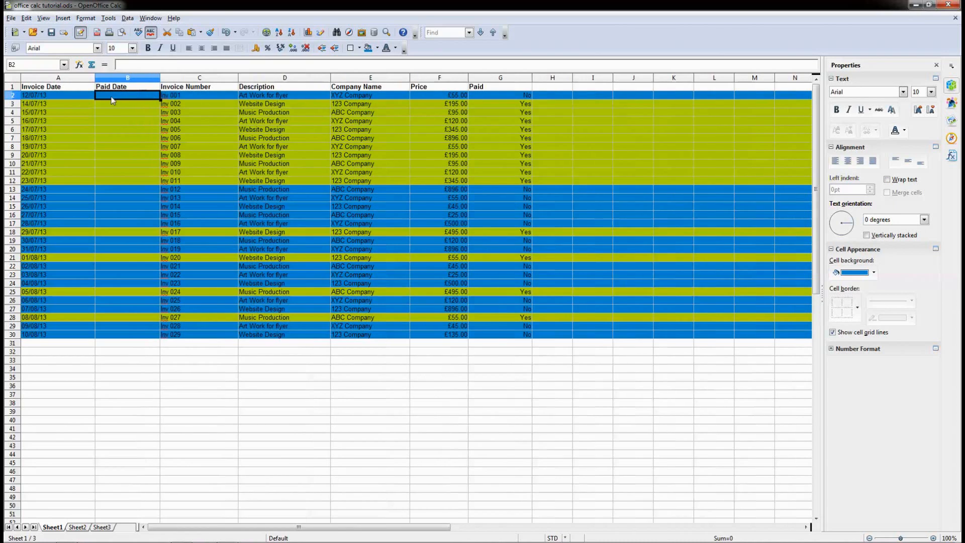
{"action": "left_click_drag", "start_coordinate": [95, 77], "coordinate": [85, 78]}
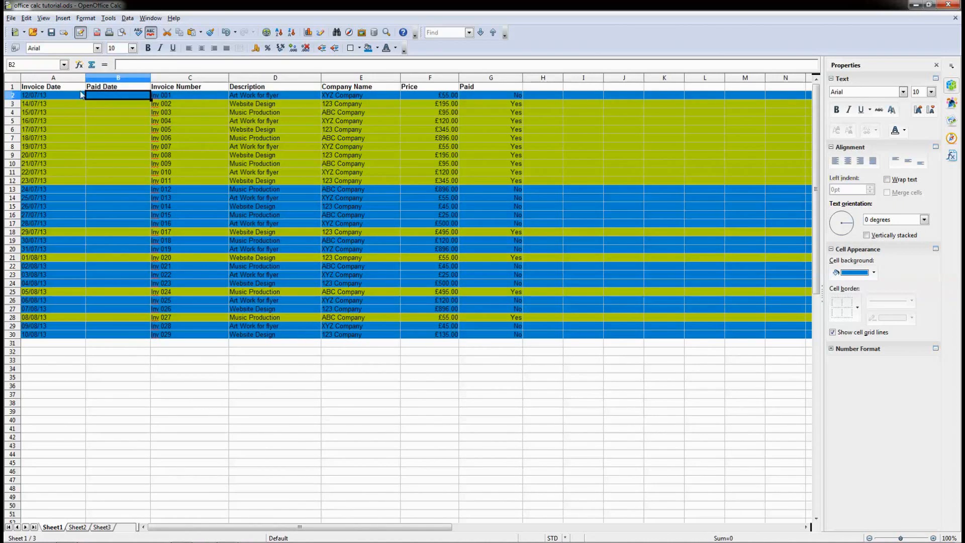
{"action": "left_click", "coordinate": [64, 94]}
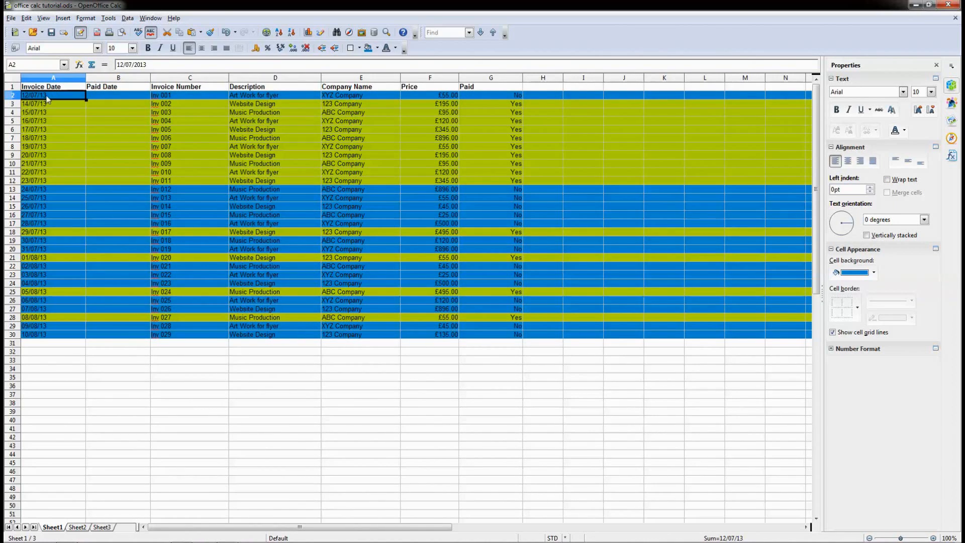
{"action": "left_click", "coordinate": [94, 96]}
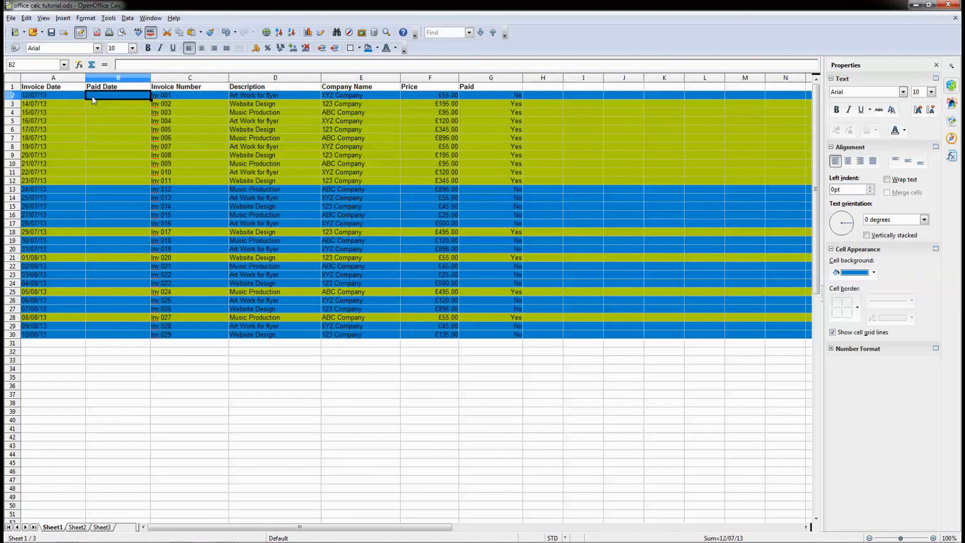
{"action": "left_click", "coordinate": [66, 94]}
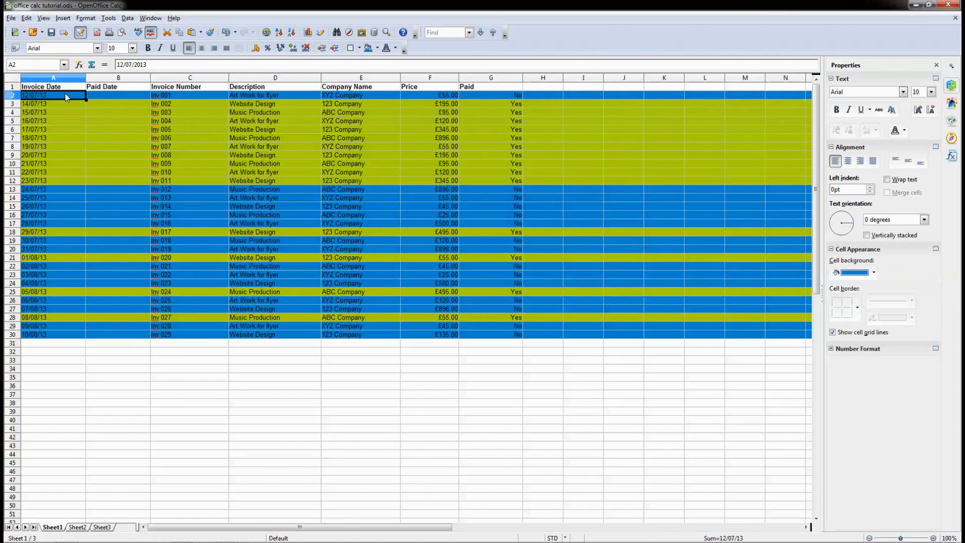
{"action": "left_click", "coordinate": [95, 95]}
{"action": "key", "text": "ctrl+v"}
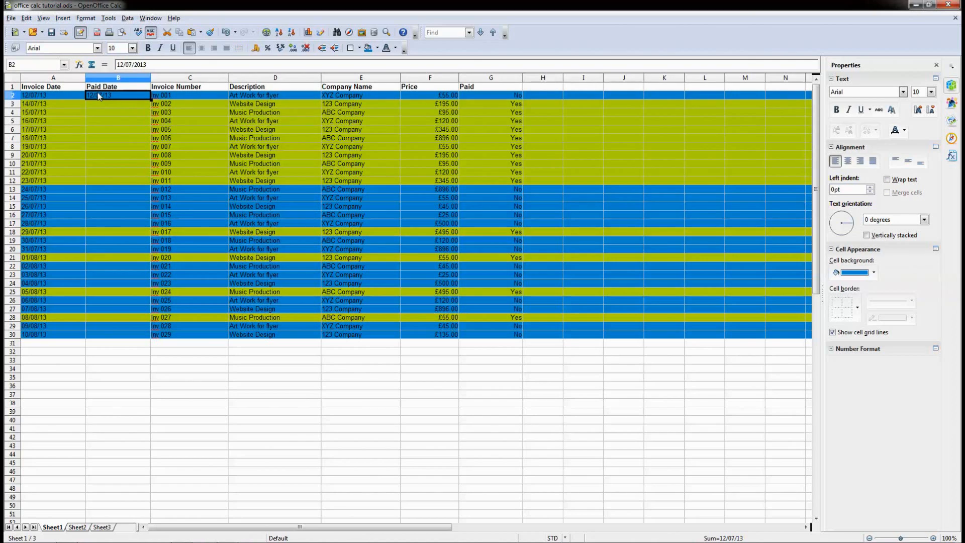
{"action": "key", "text": "BackSpace"}
{"action": "key", "text": "Return"}
Copy the invoice dates of the paid rows 3 to 12 into the Paid Date column, starting at B3
{"action": "left_click", "coordinate": [59, 104]}
{"action": "left_click_drag", "start_coordinate": [44, 111], "coordinate": [48, 182]}
{"action": "key", "text": "ctrl+c"}
{"action": "left_click", "coordinate": [98, 104]}
{"action": "key", "text": "ctrl+v"}
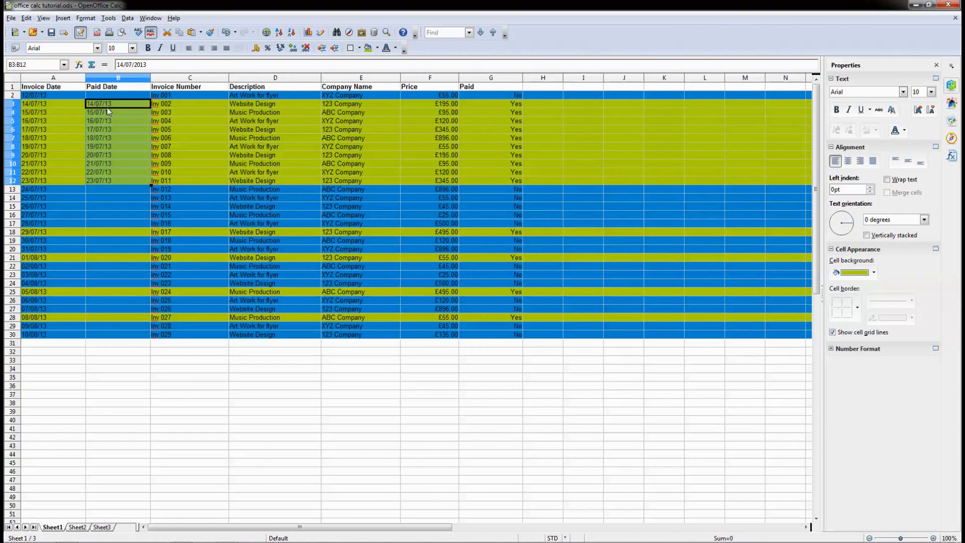
Change the paid date of Inv 003 in B4 to 17/07/2013
{"action": "left_click", "coordinate": [53, 102]}
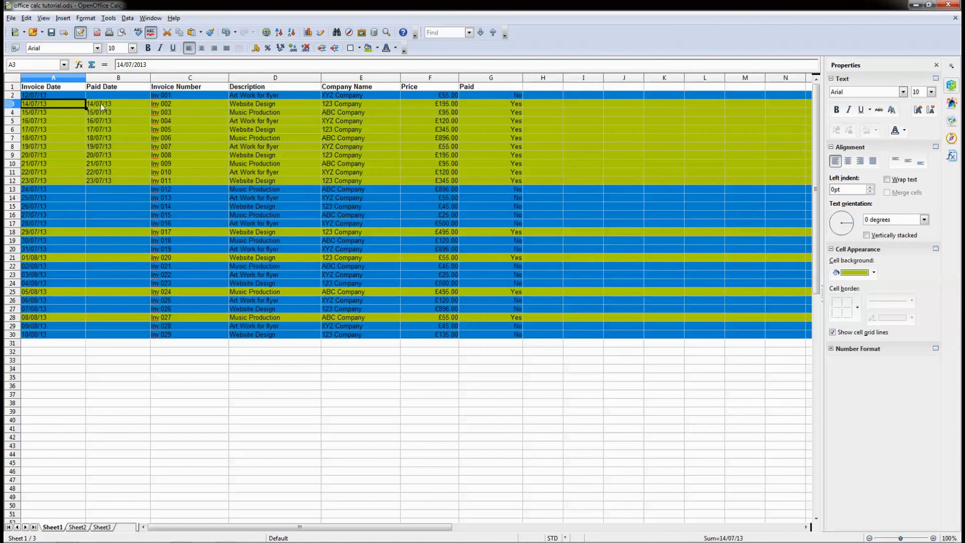
{"action": "left_click", "coordinate": [101, 103]}
{"action": "left_click", "coordinate": [60, 111]}
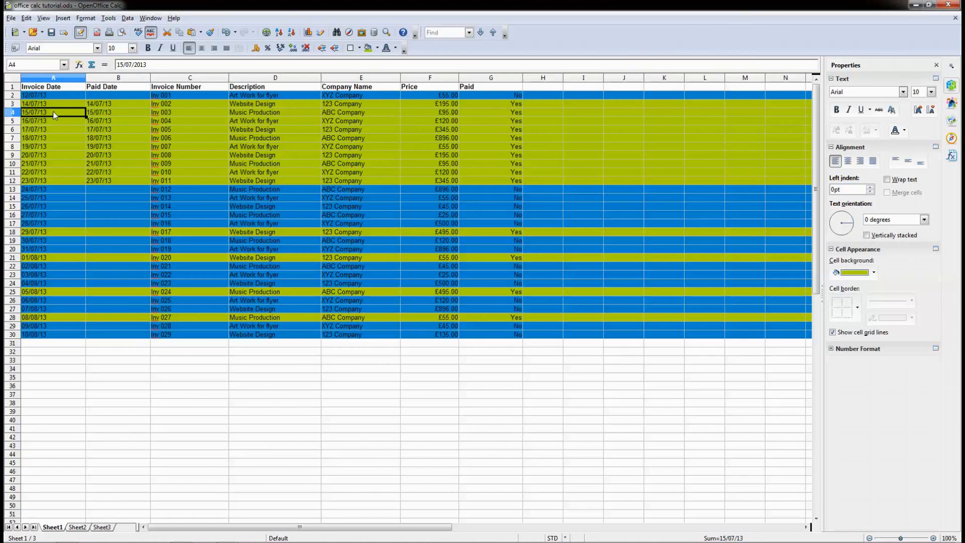
{"action": "double_click", "coordinate": [95, 113]}
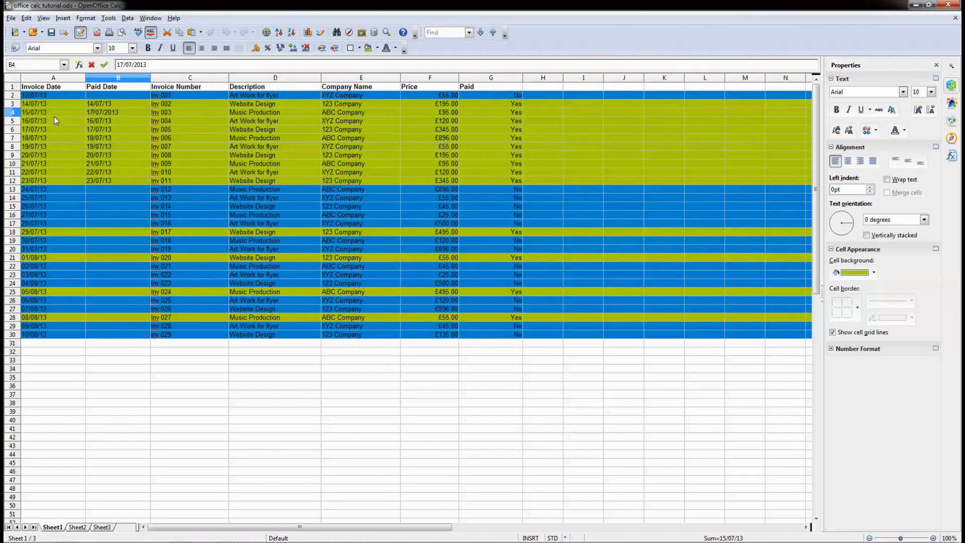
{"action": "left_click", "coordinate": [54, 117]}
{"action": "left_click", "coordinate": [96, 119]}
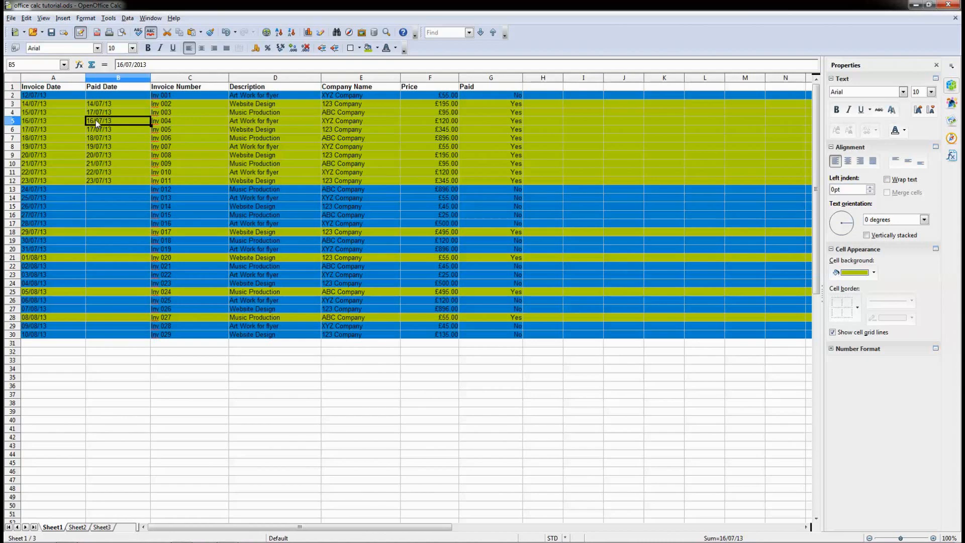
Change the paid dates of Inv 005 in B6 to 20/07/2013 and Inv 006 in B7 to 21/07/2013
{"action": "left_click", "coordinate": [46, 131]}
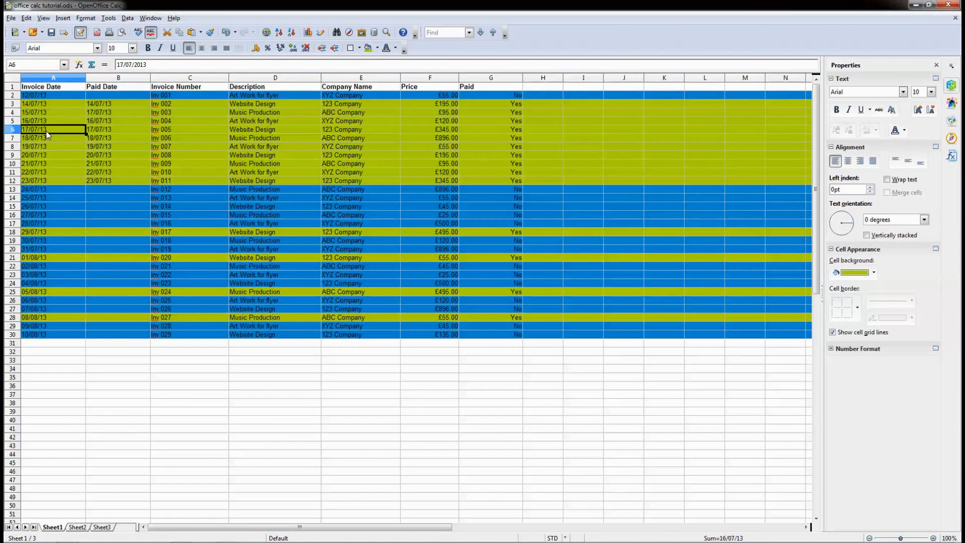
{"action": "double_click", "coordinate": [95, 128]}
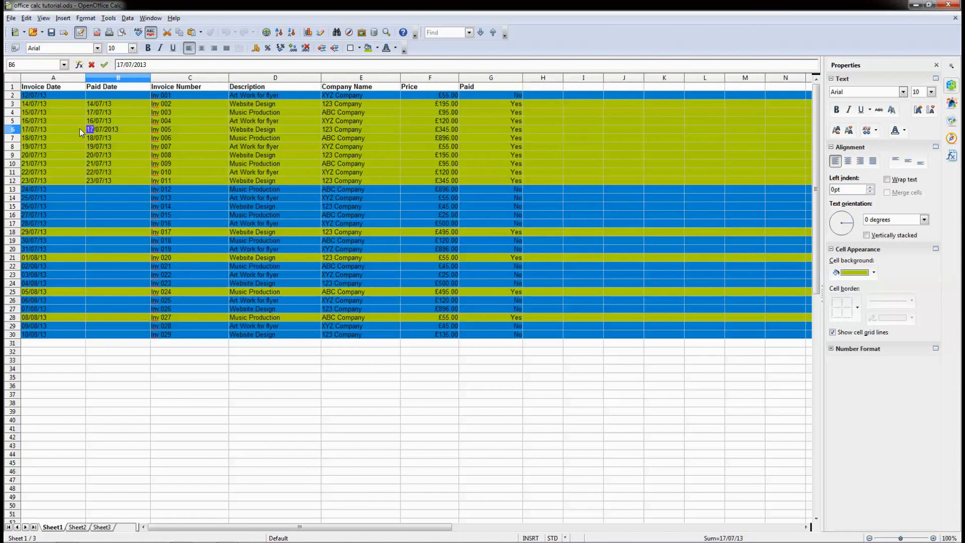
{"action": "type", "text": "20"}
{"action": "key", "text": "Return"}
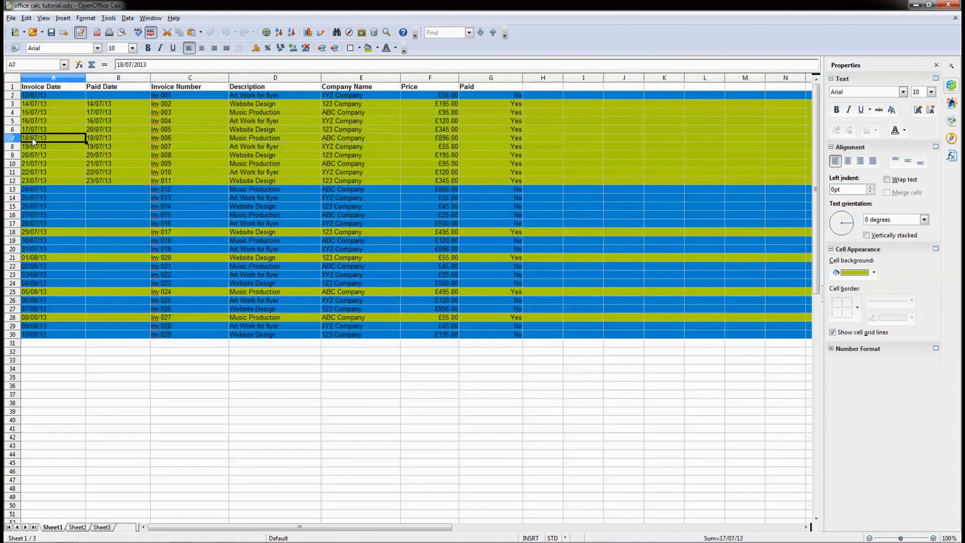
{"action": "double_click", "coordinate": [101, 140]}
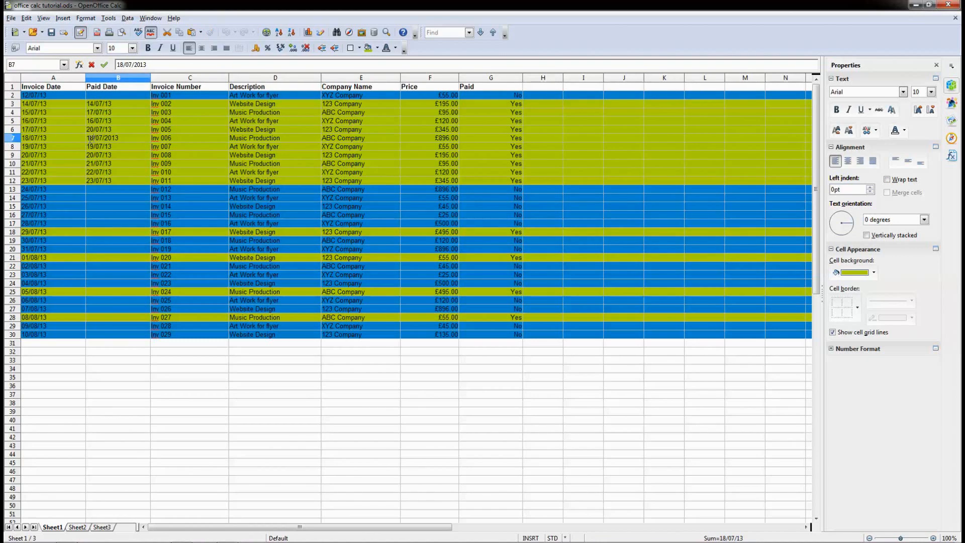
{"action": "type", "text": "21"}
{"action": "left_click", "coordinate": [58, 148]}
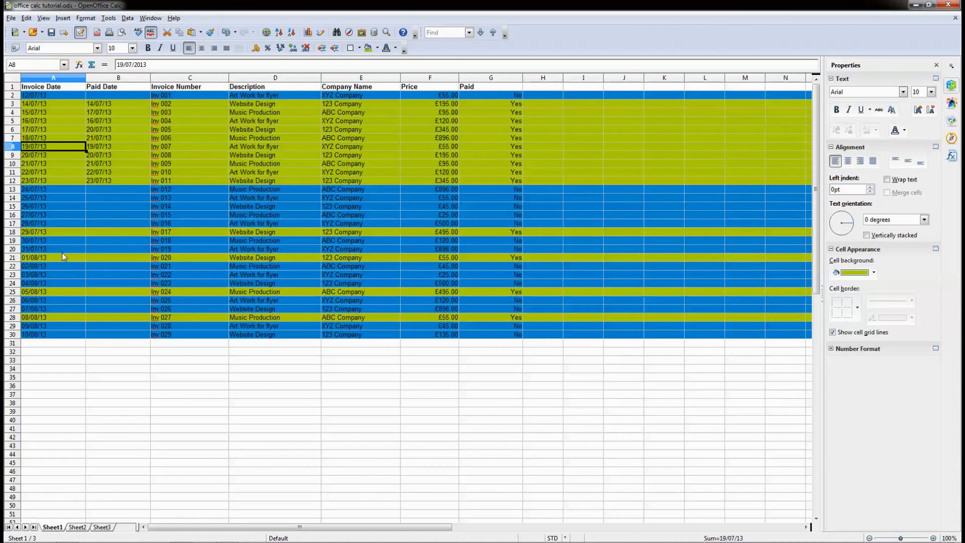
Copy the invoice dates of the paid rows 18 and 21 into their Paid Date cells
{"action": "left_click", "coordinate": [53, 233]}
{"action": "key", "text": "ctrl+c"}
{"action": "left_click", "coordinate": [92, 232]}
{"action": "key", "text": "ctrl+v"}
{"action": "left_click", "coordinate": [74, 257]}
{"action": "key", "text": "ctrl+c"}
{"action": "left_click", "coordinate": [99, 257]}
{"action": "key", "text": "ctrl+v"}
Copy the invoice dates of the paid rows 25 and 28 into their Paid Date cells
{"action": "left_click", "coordinate": [70, 286]}
{"action": "key", "text": "ctrl+c"}
{"action": "left_click", "coordinate": [92, 294]}
{"action": "key", "text": "ctrl+v"}
{"action": "left_click", "coordinate": [82, 315]}
{"action": "key", "text": "ctrl+c"}
{"action": "left_click", "coordinate": [92, 317]}
{"action": "key", "text": "ctrl+v"}
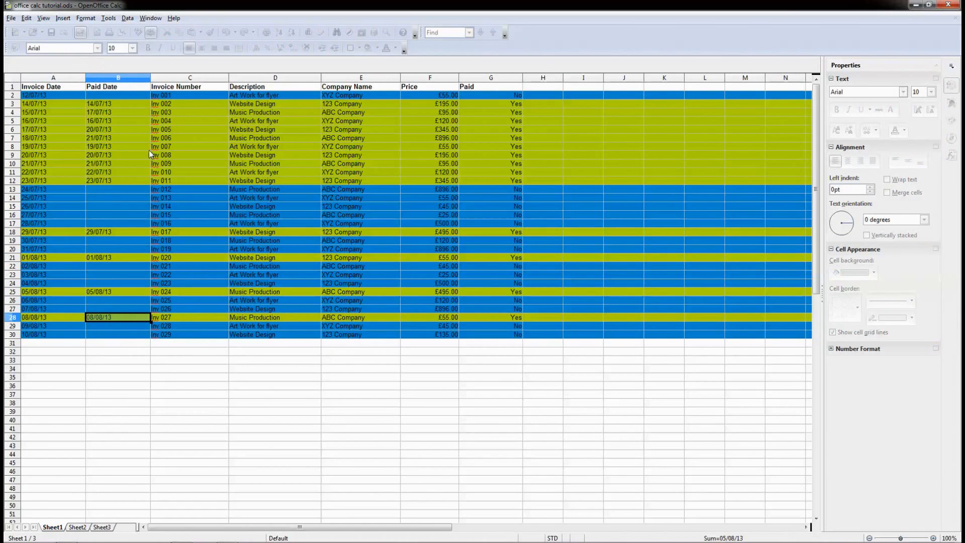
Narrow the Paid Date column to fit its dates more closely
{"action": "left_click", "coordinate": [147, 77]}
{"action": "left_click_drag", "start_coordinate": [150, 78], "coordinate": [135, 78]}
{"action": "left_click", "coordinate": [108, 172]}
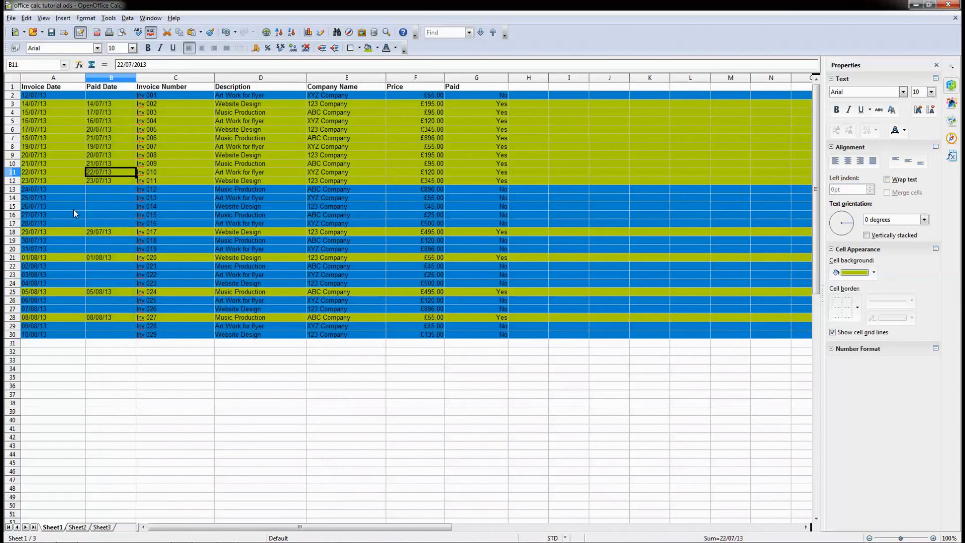
Examine the Inv 001 entry in row 2 across its date, number, description, company, price and paid cells
{"action": "left_click", "coordinate": [45, 78]}
{"action": "left_click", "coordinate": [36, 95]}
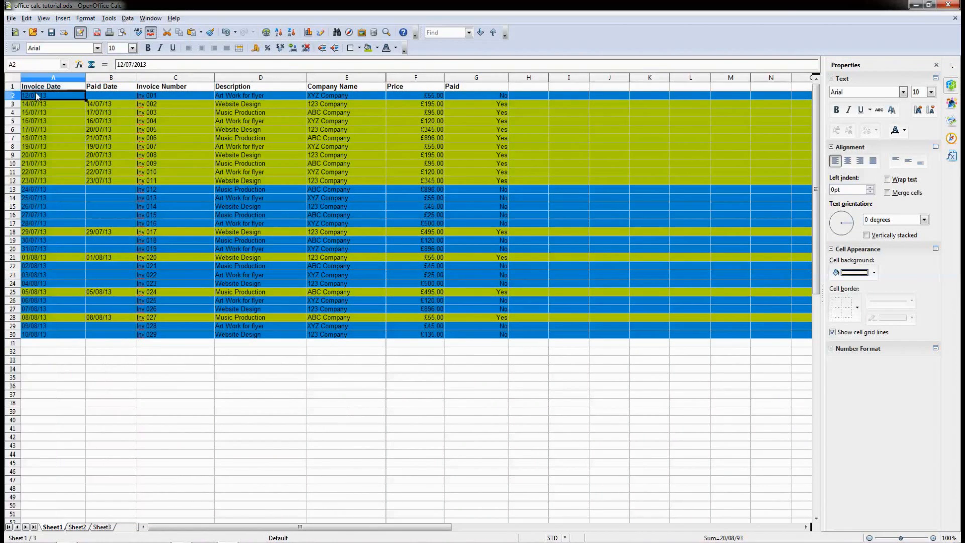
{"action": "left_click", "coordinate": [171, 96]}
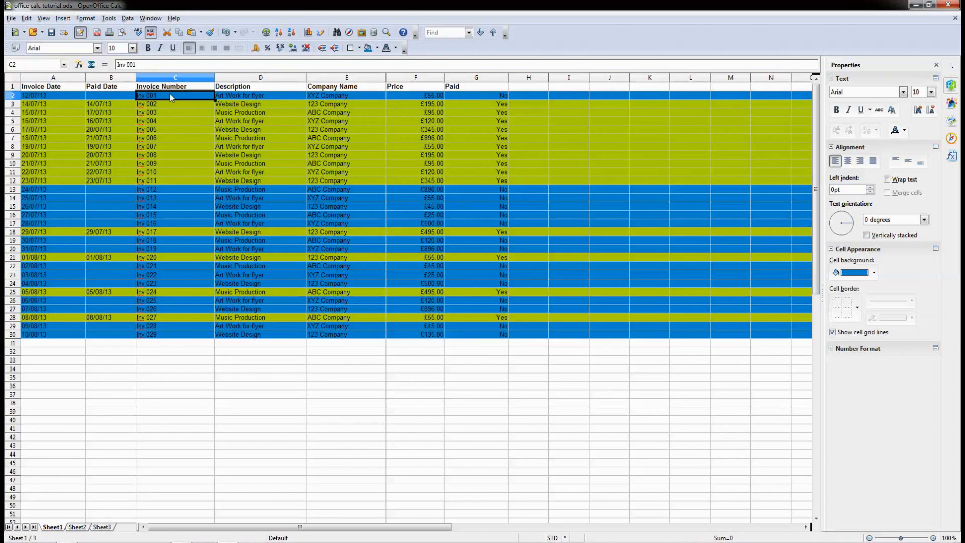
{"action": "left_click", "coordinate": [235, 97]}
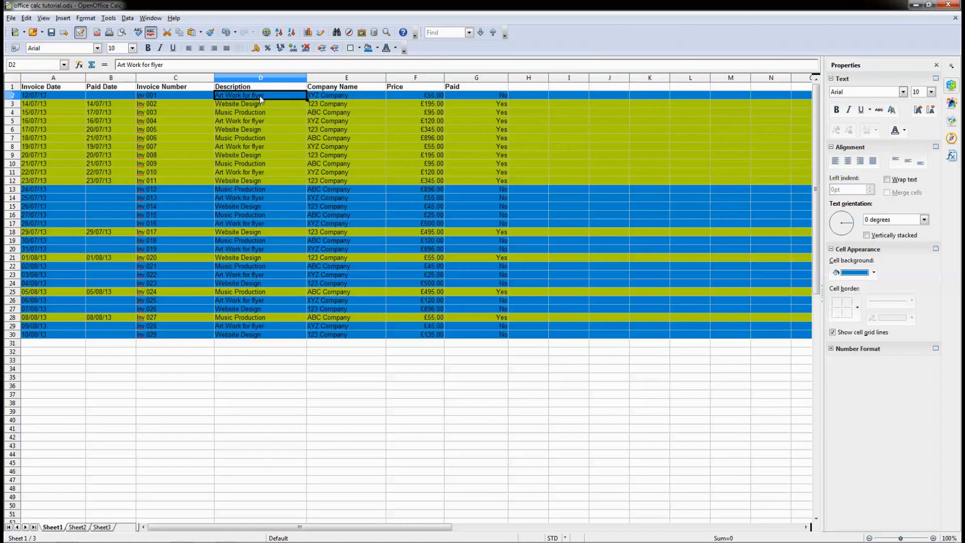
{"action": "left_click", "coordinate": [318, 97]}
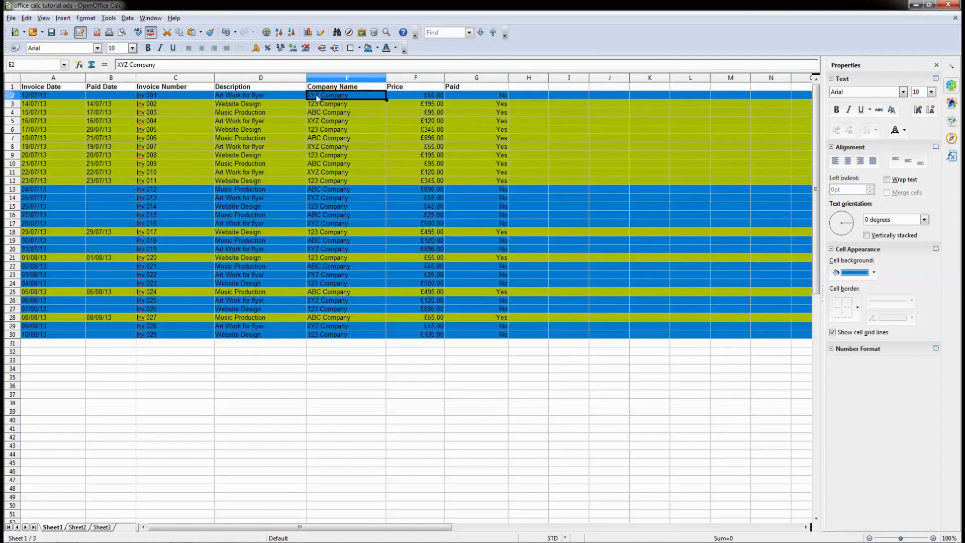
{"action": "left_click", "coordinate": [402, 96]}
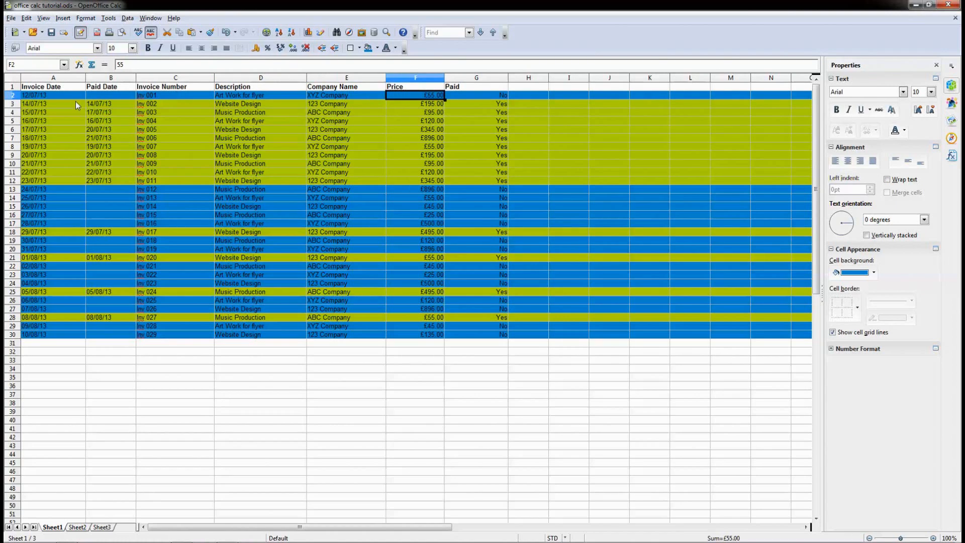
{"action": "left_click", "coordinate": [16, 97]}
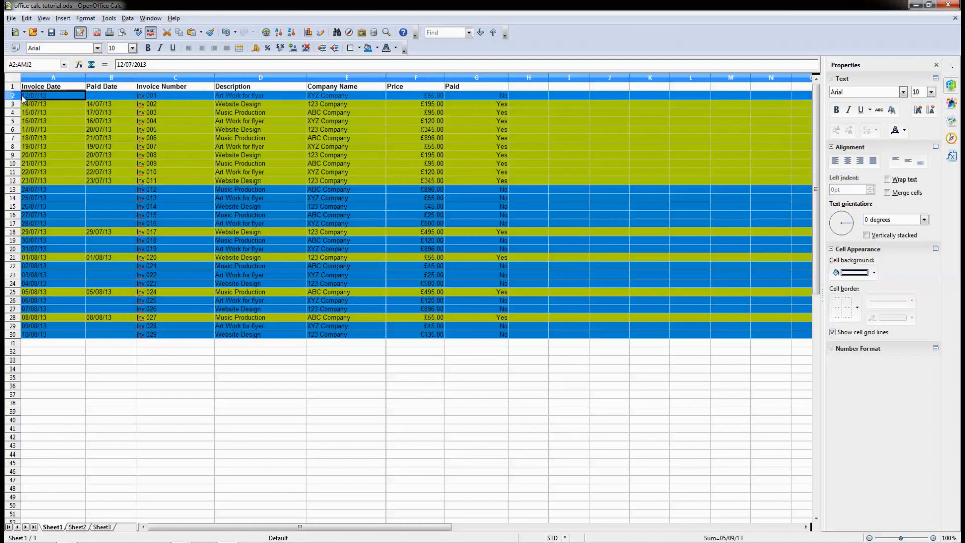
{"action": "left_click", "coordinate": [67, 95]}
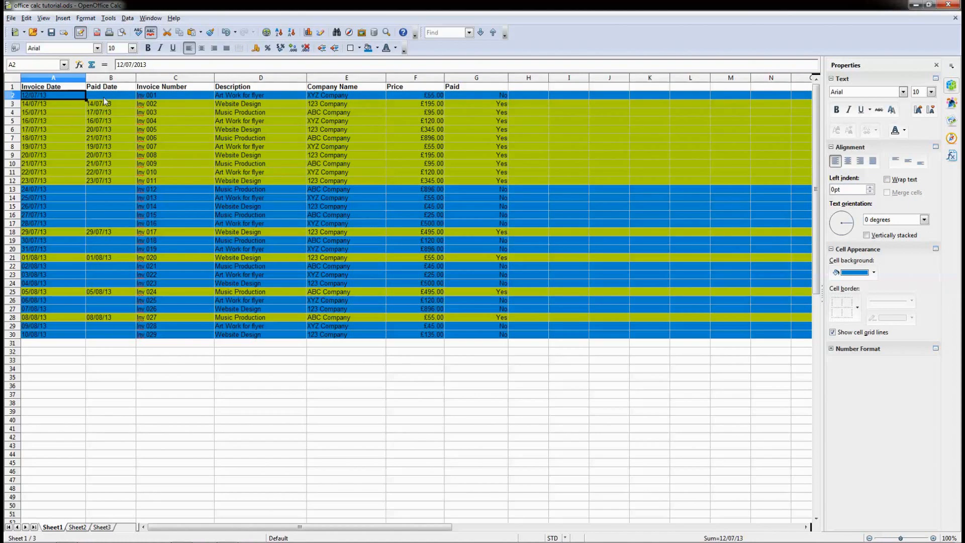
{"action": "left_click", "coordinate": [463, 95]}
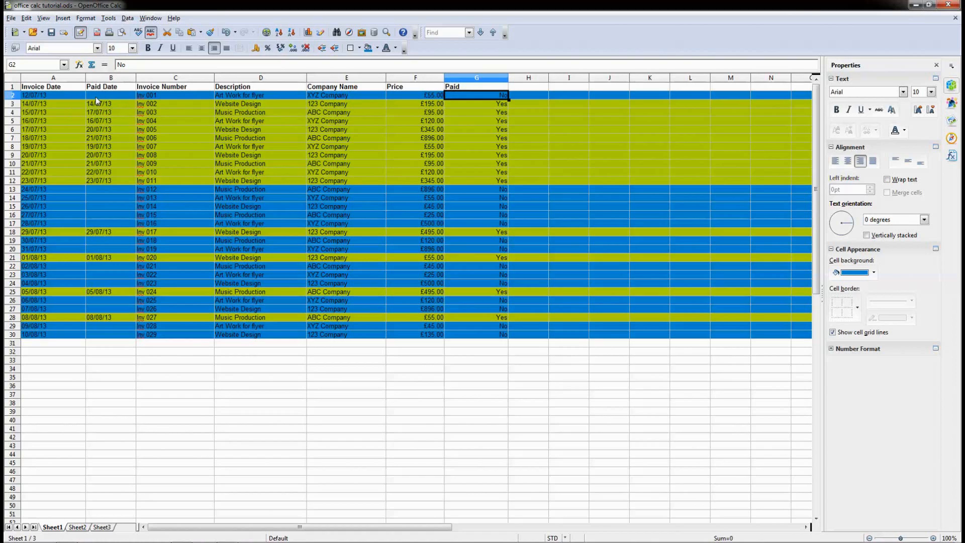
{"action": "left_click", "coordinate": [30, 96]}
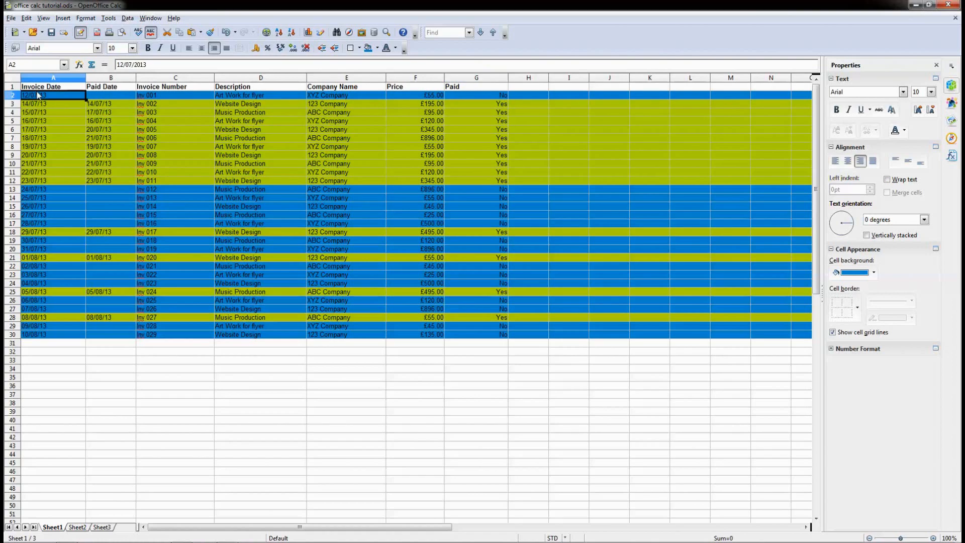
Enter 21/07/13 as the paid date of invoice Inv 001 in cell B2
{"action": "left_click", "coordinate": [100, 96]}
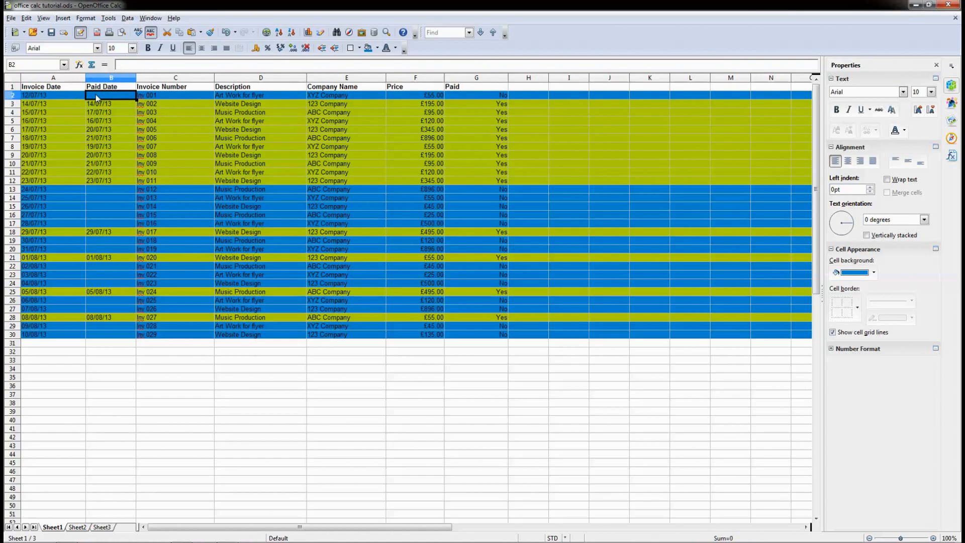
{"action": "type", "text": "21/07/13"}
{"action": "key", "text": "Return"}
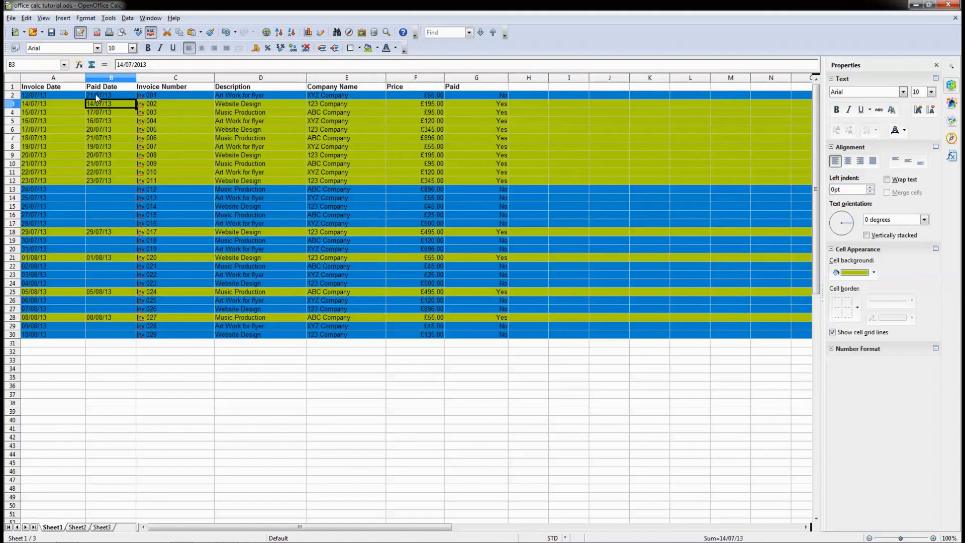
Fill row 2 with the same green as the other paid rows and set its Paid cell to Yes
{"action": "left_click", "coordinate": [13, 95]}
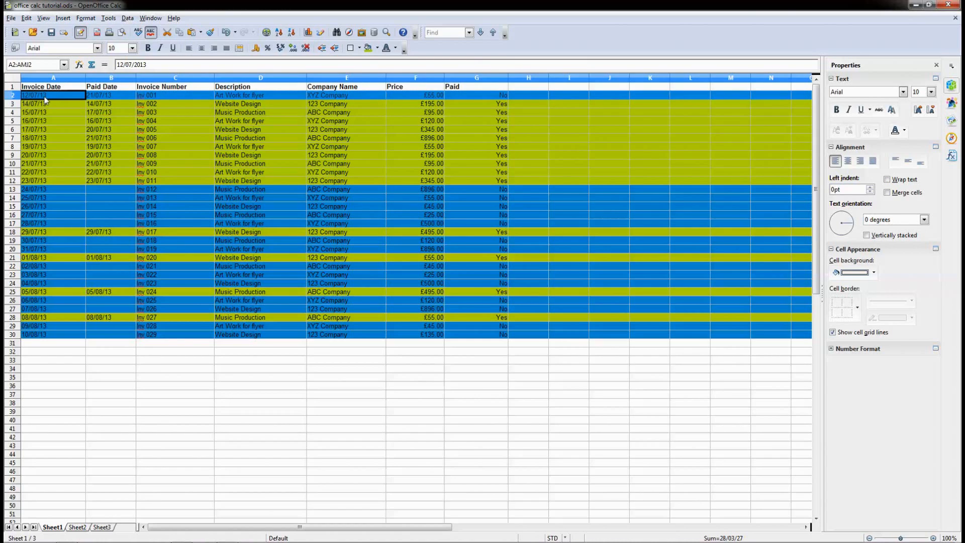
{"action": "left_click", "coordinate": [377, 49]}
{"action": "left_click", "coordinate": [400, 174]}
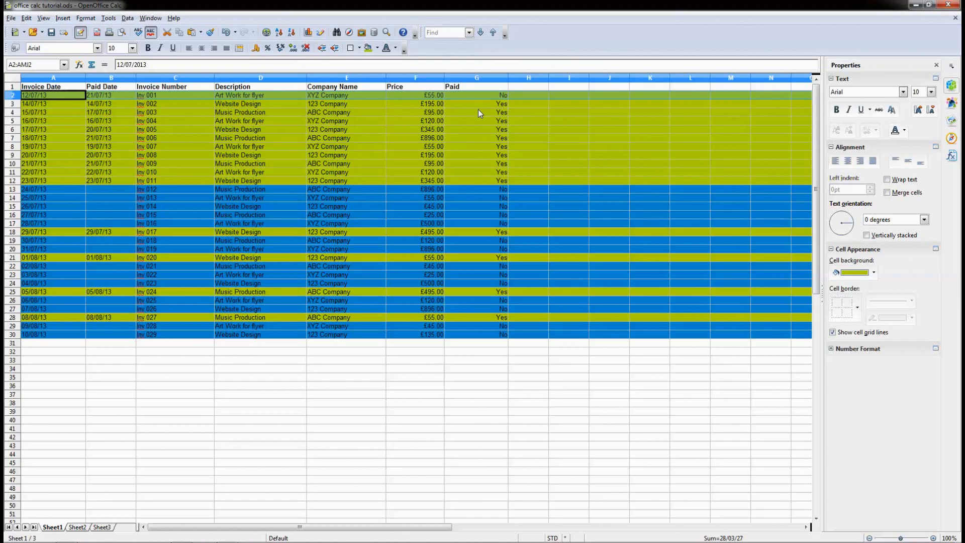
{"action": "left_click", "coordinate": [495, 98]}
{"action": "type", "text": "Yes"}
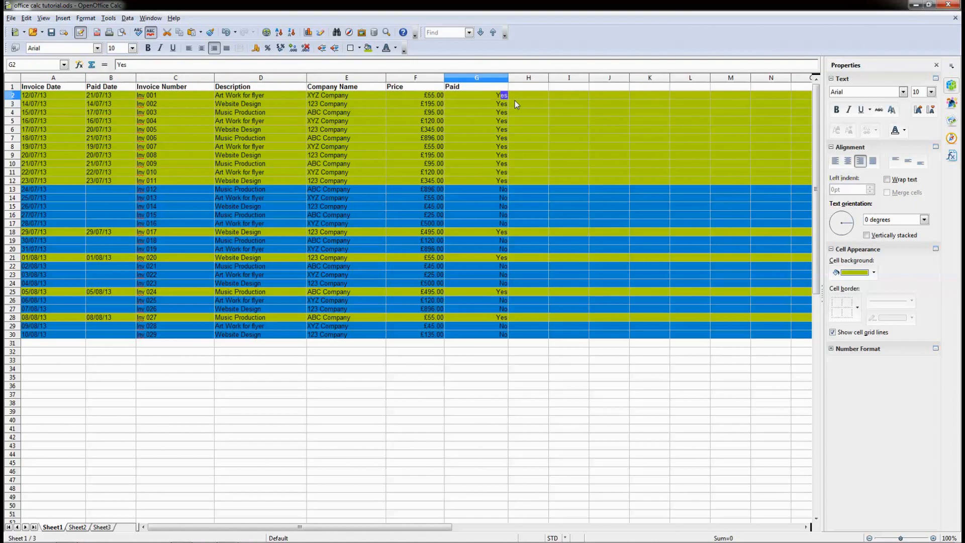
{"action": "left_click", "coordinate": [498, 114]}
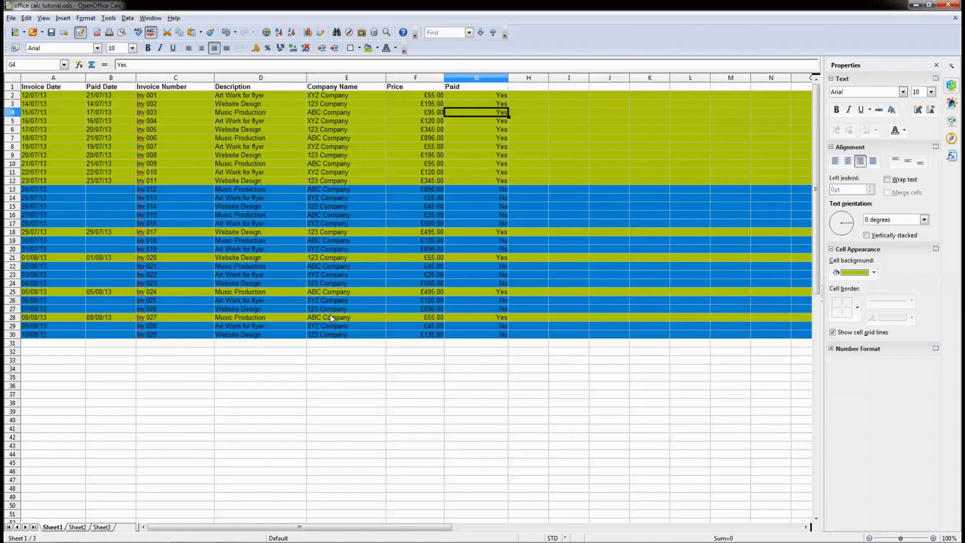
Apply an AutoFilter to the header row, using the first line as column headers
{"action": "left_click", "coordinate": [13, 87]}
{"action": "left_click", "coordinate": [127, 18]}
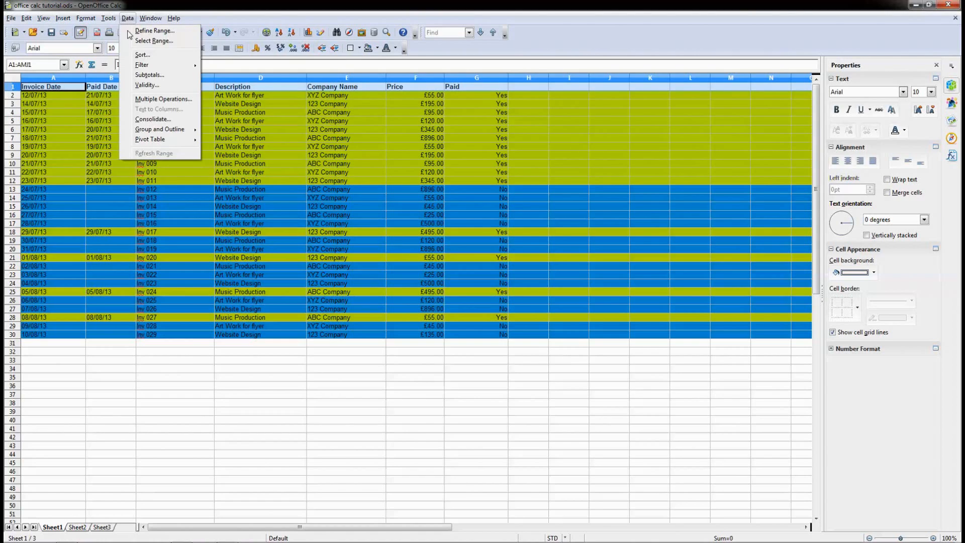
{"action": "mouse_move", "coordinate": [142, 65]}
{"action": "left_click", "coordinate": [263, 67]}
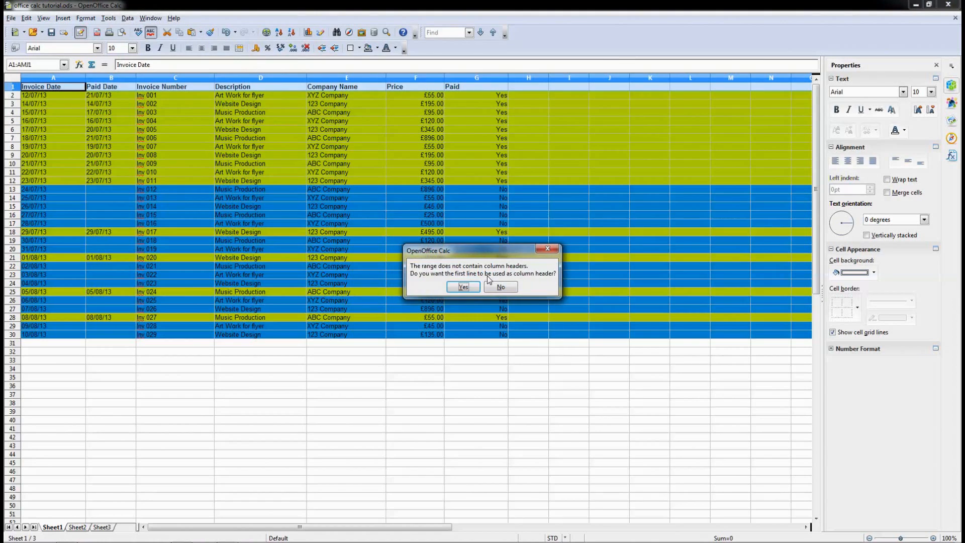
{"action": "left_click", "coordinate": [463, 289]}
Filter the Paid column to No and check the dates and summed prices of the unpaid invoices
{"action": "left_click", "coordinate": [484, 89]}
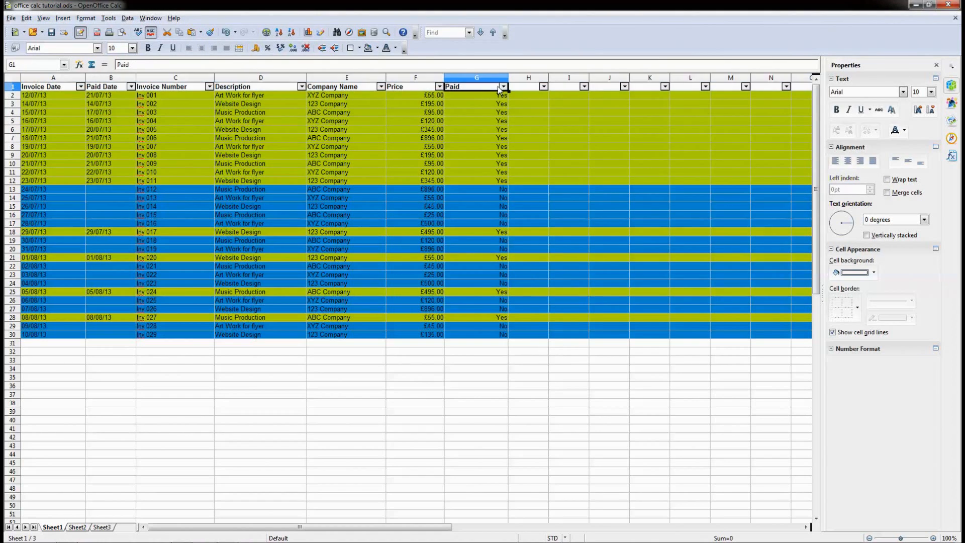
{"action": "left_click", "coordinate": [502, 87]}
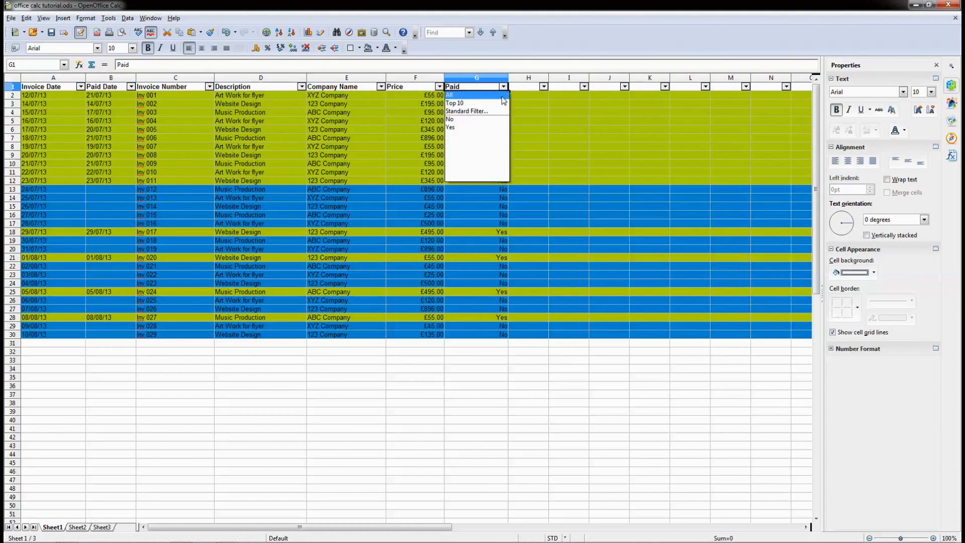
{"action": "left_click", "coordinate": [482, 120]}
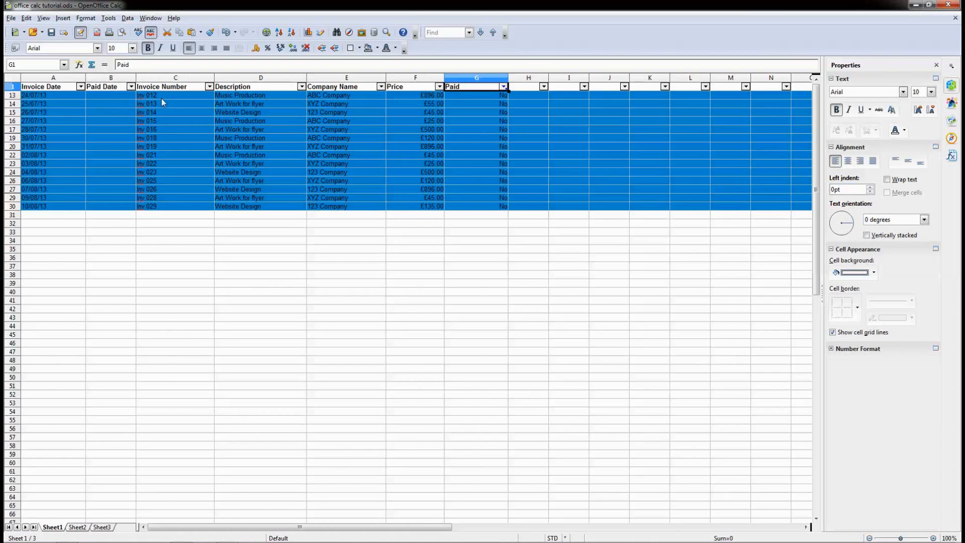
{"action": "left_click_drag", "start_coordinate": [30, 96], "coordinate": [39, 206]}
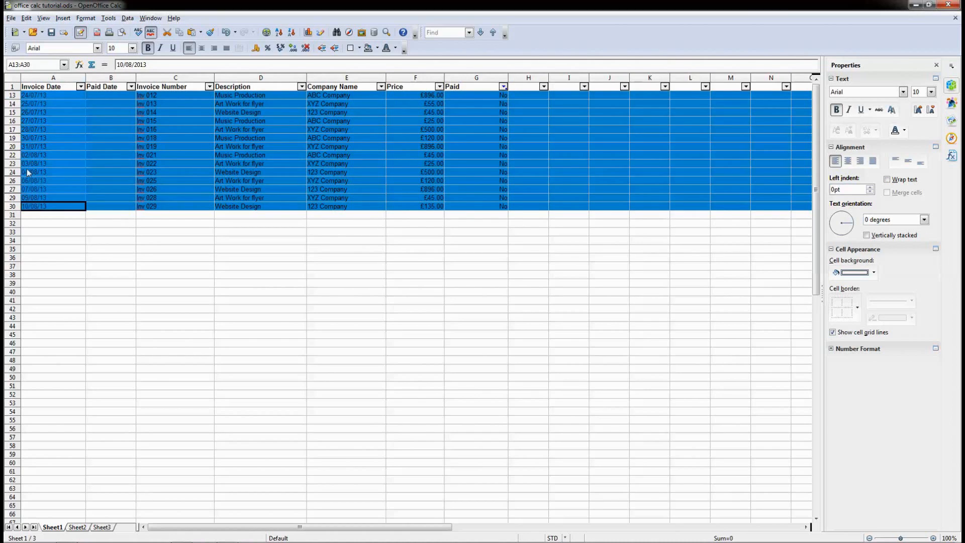
{"action": "left_click_drag", "start_coordinate": [418, 96], "coordinate": [424, 207]}
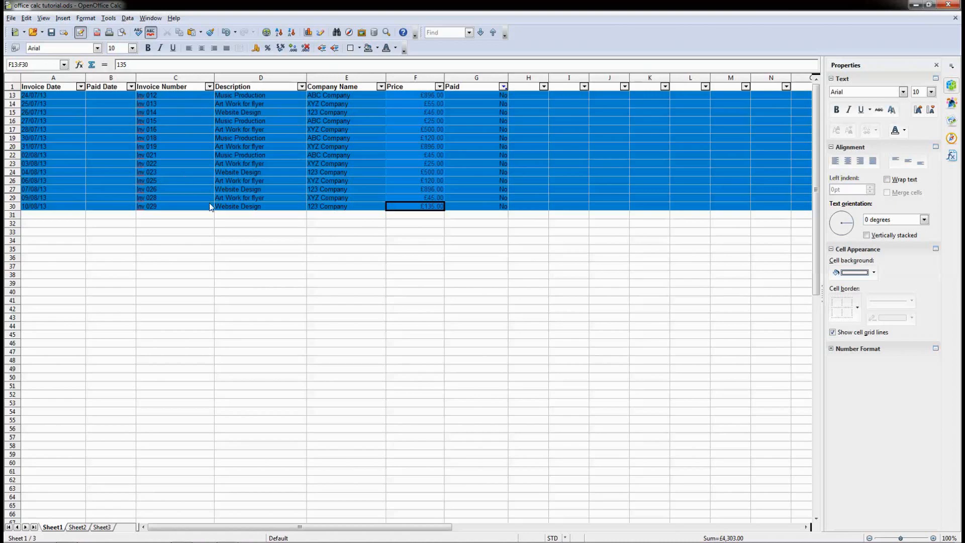
Filter the Paid column to Yes and check the date span and summed prices of the paid invoices
{"action": "left_click", "coordinate": [503, 87]}
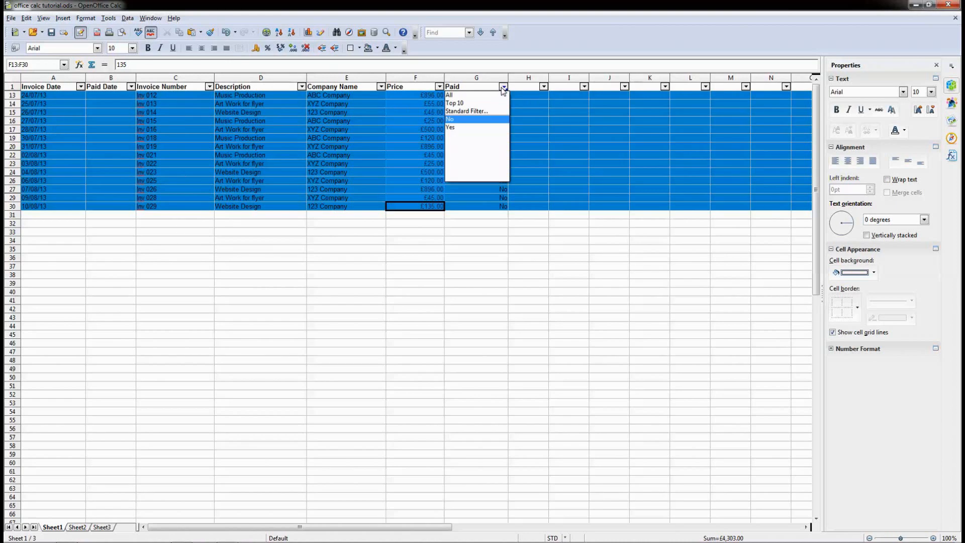
{"action": "left_click", "coordinate": [478, 127]}
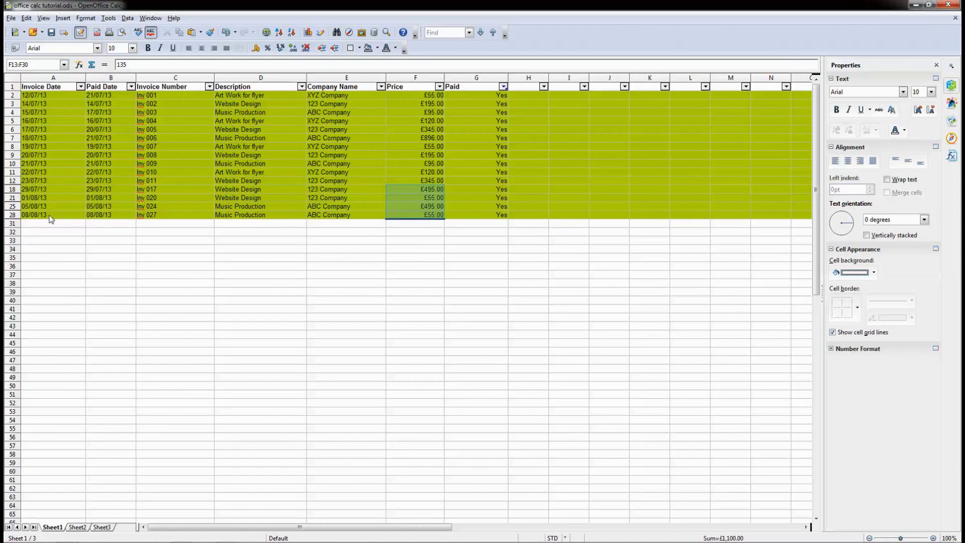
{"action": "left_click", "coordinate": [35, 90]}
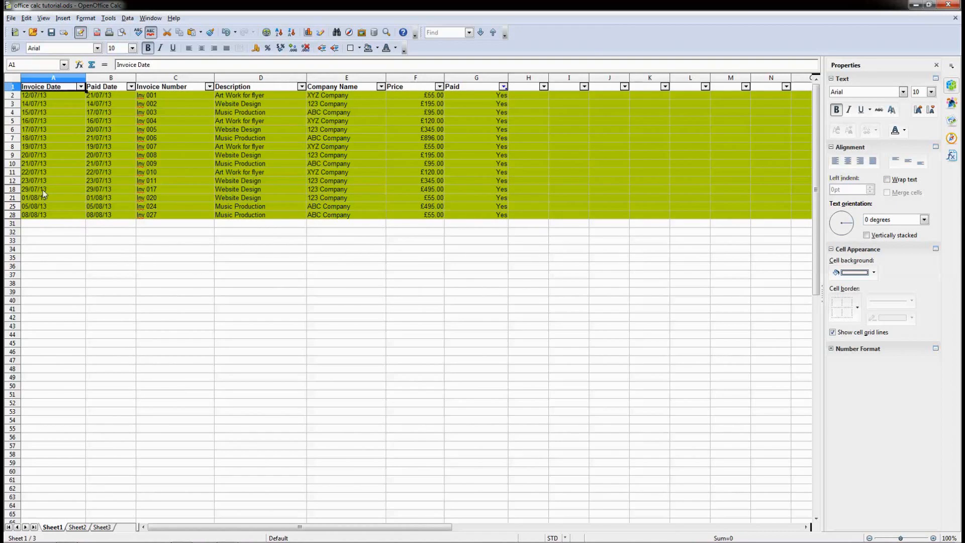
{"action": "left_click", "coordinate": [44, 216]}
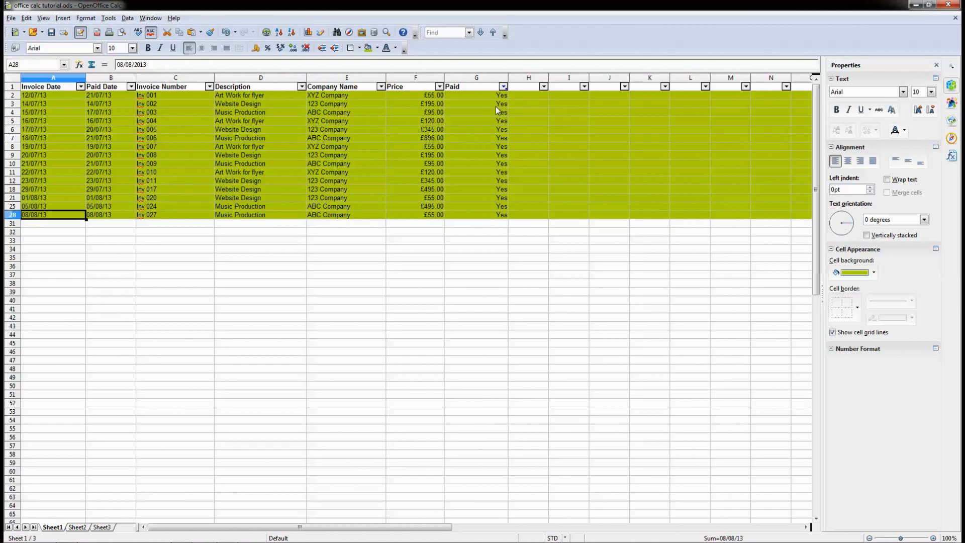
{"action": "left_click_drag", "start_coordinate": [421, 221], "coordinate": [421, 96]}
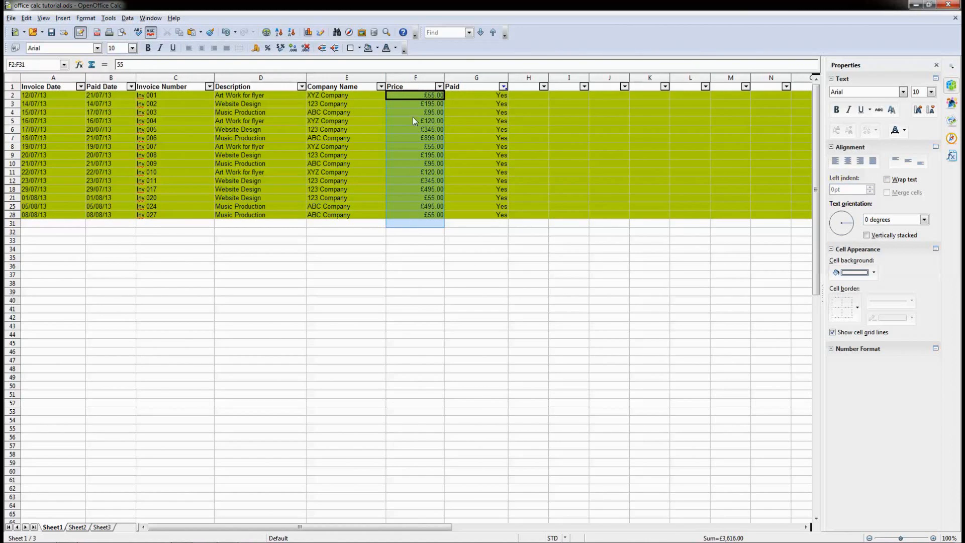
Sum the filtered paid invoices' prices in cell F31
{"action": "left_click", "coordinate": [420, 222]}
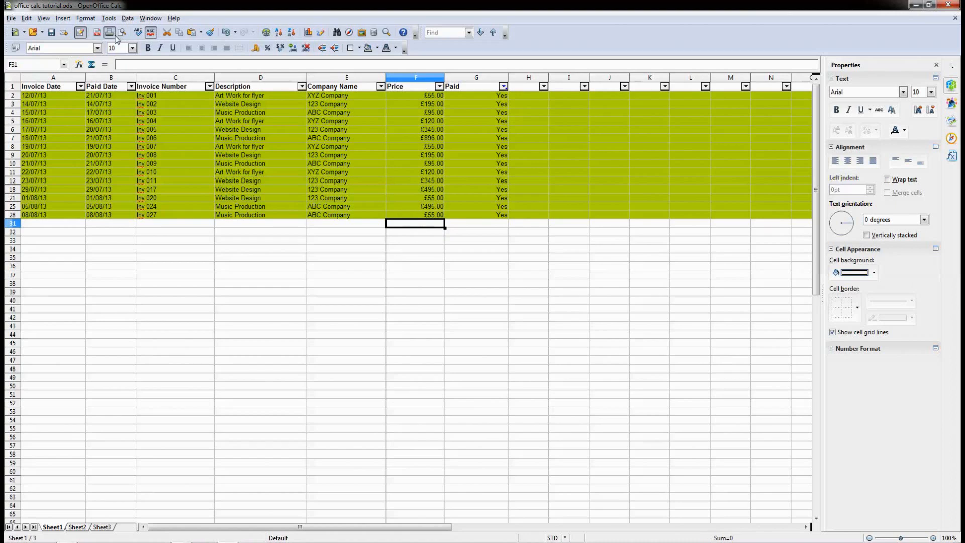
{"action": "left_click", "coordinate": [98, 66]}
{"action": "key", "text": "Return"}
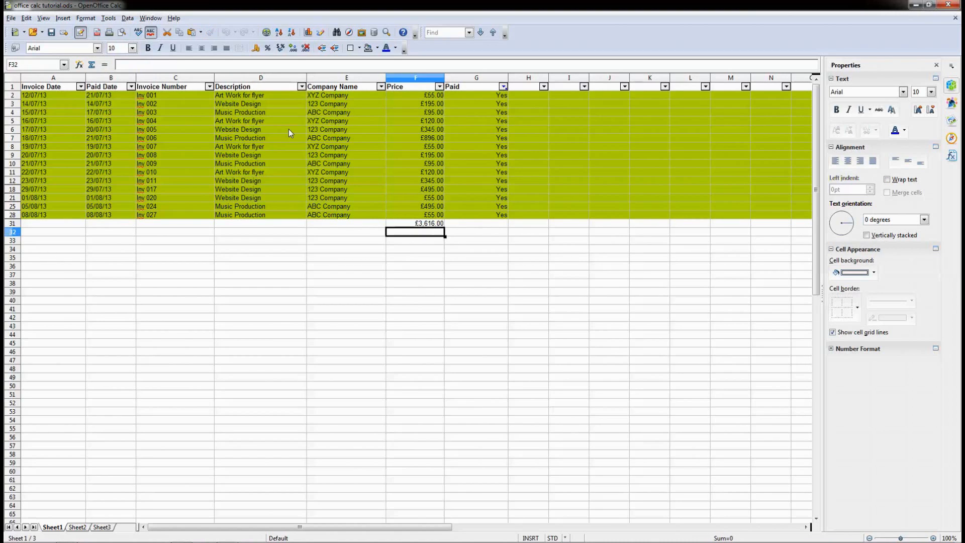
Clear the total from F31 and set the Paid column's filter back to All
{"action": "left_click", "coordinate": [428, 224]}
{"action": "key", "text": "Delete"}
{"action": "key", "text": "Return"}
{"action": "left_click", "coordinate": [502, 87]}
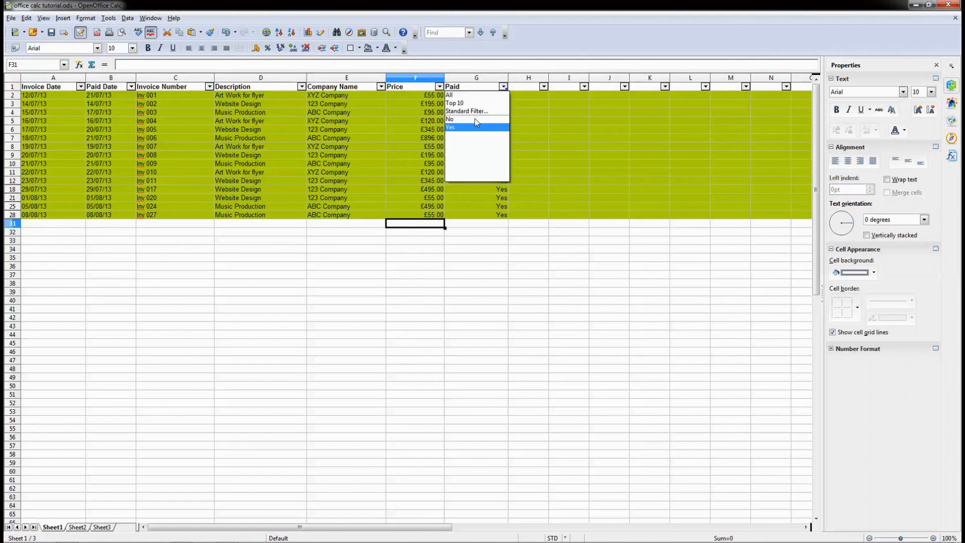
{"action": "left_click", "coordinate": [465, 97]}
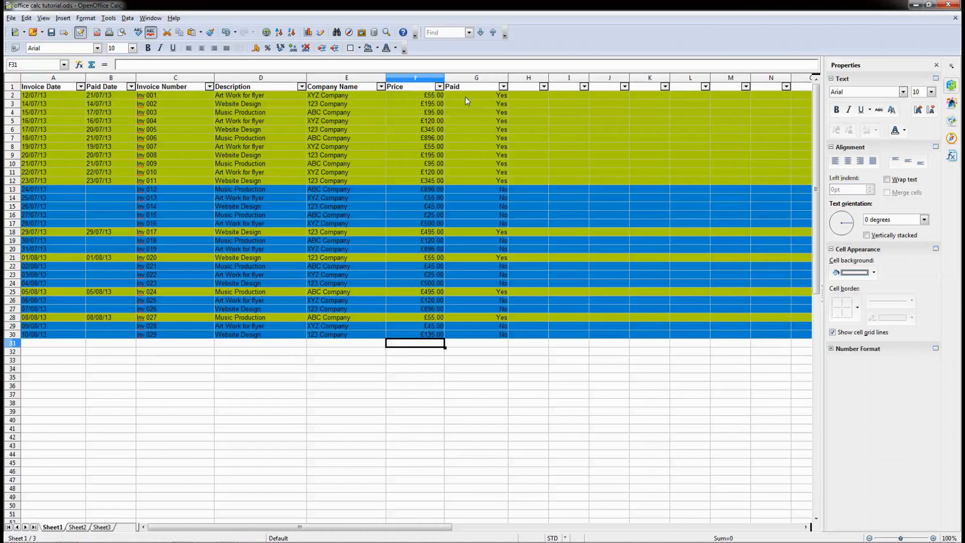
Total the prices of all invoices in F31 and clear that total again
{"action": "left_click_drag", "start_coordinate": [426, 346], "coordinate": [426, 97]}
{"action": "left_click", "coordinate": [92, 65]}
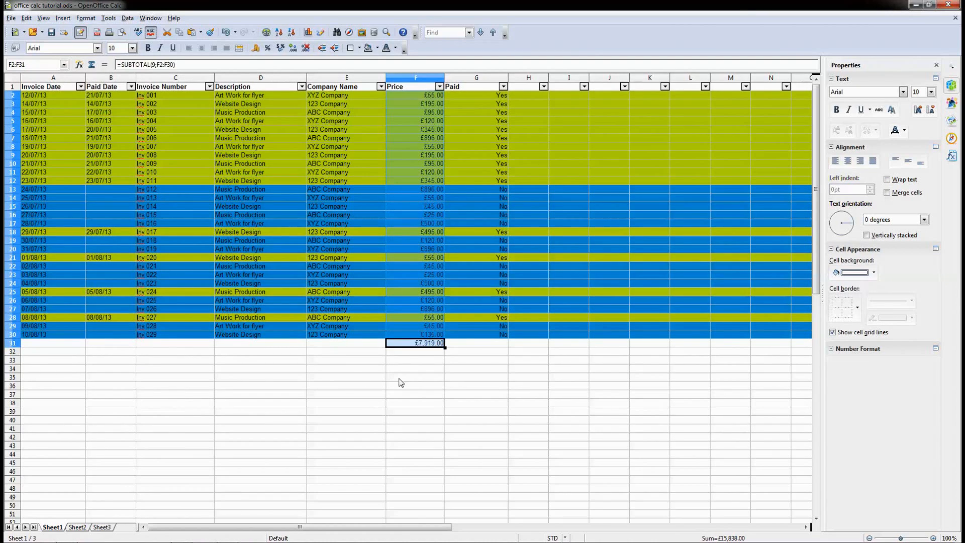
{"action": "left_click", "coordinate": [420, 345]}
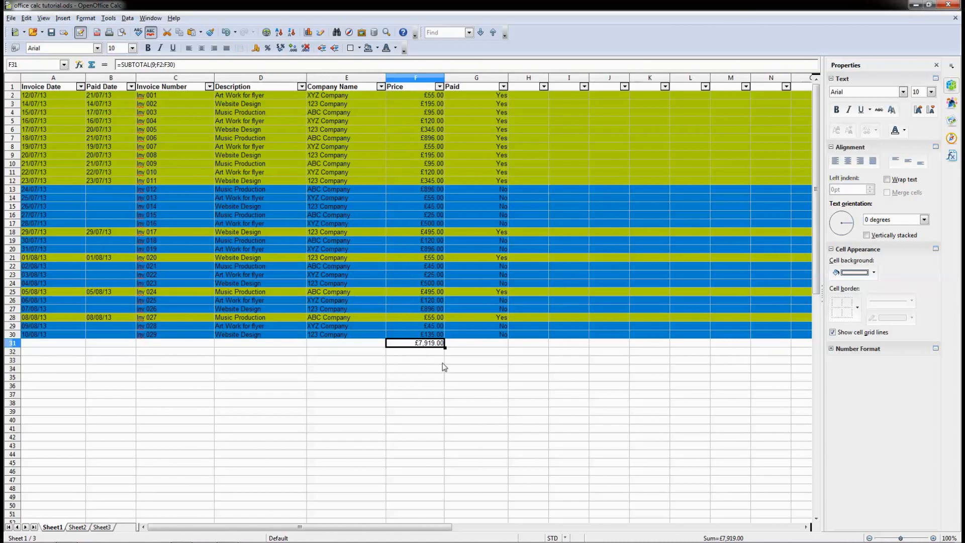
{"action": "key", "text": "BackSpace"}
{"action": "key", "text": "Return"}
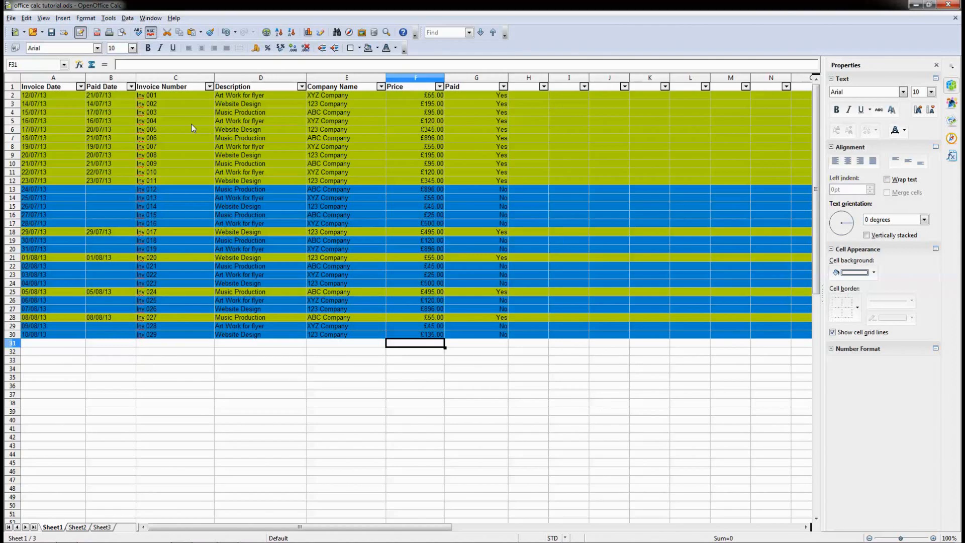
{"action": "left_click_drag", "start_coordinate": [41, 97], "coordinate": [485, 336]}
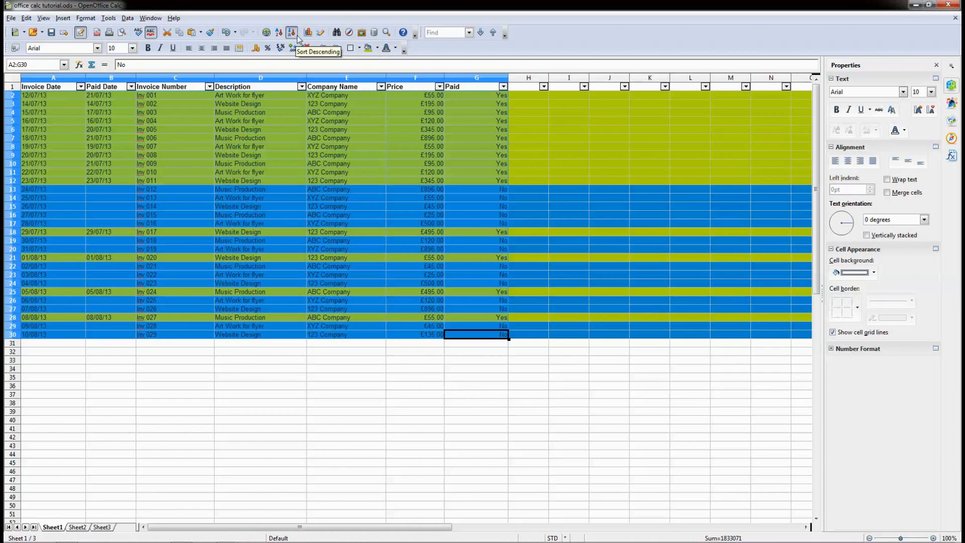
{"action": "left_click", "coordinate": [165, 157]}
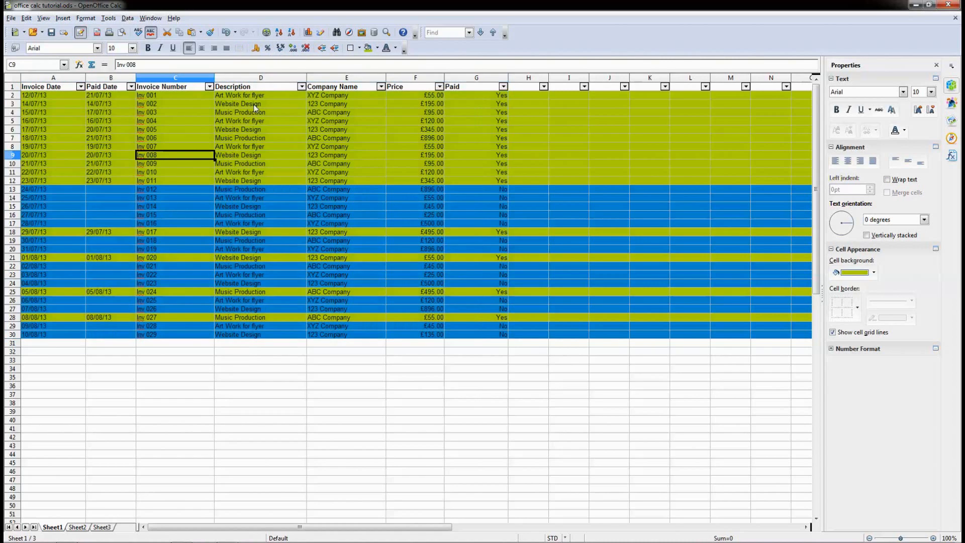
{"action": "left_click", "coordinate": [13, 86]}
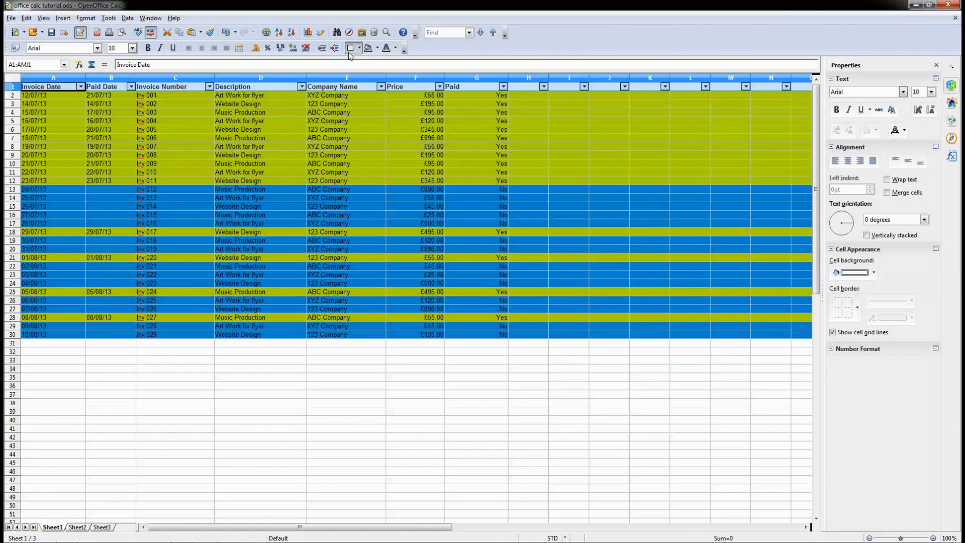
{"action": "left_click", "coordinate": [279, 120]}
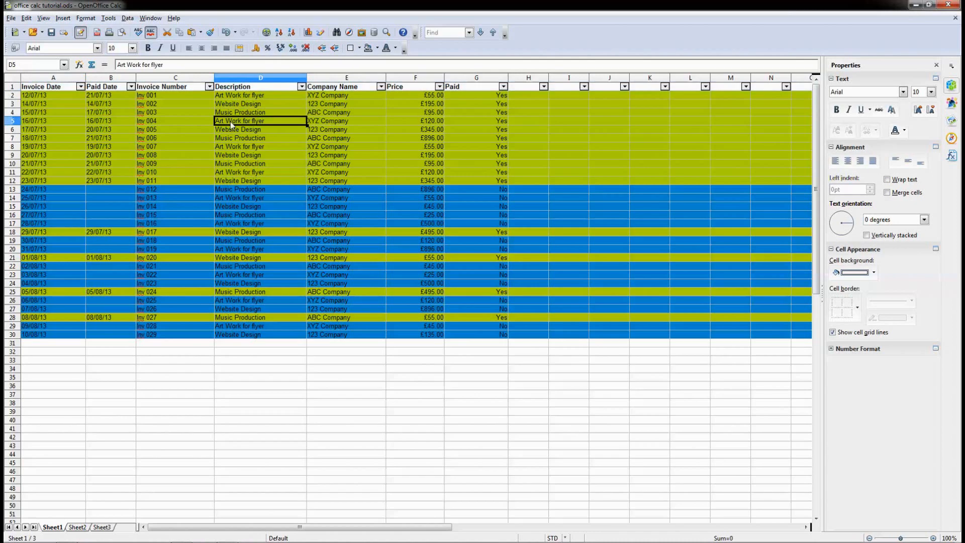
{"action": "left_click", "coordinate": [434, 131]}
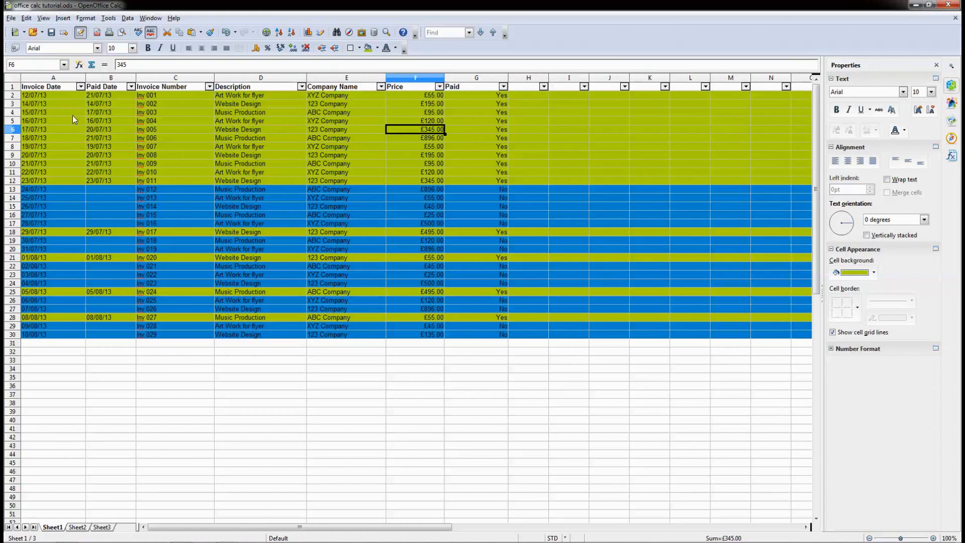
Save the invoice spreadsheet and close it
{"action": "left_click", "coordinate": [52, 33]}
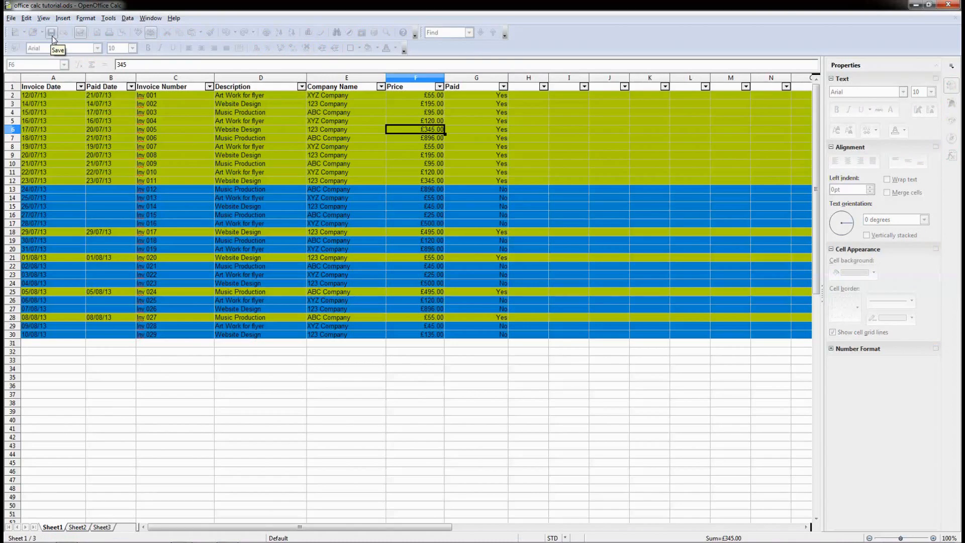
{"action": "left_click", "coordinate": [951, 5]}
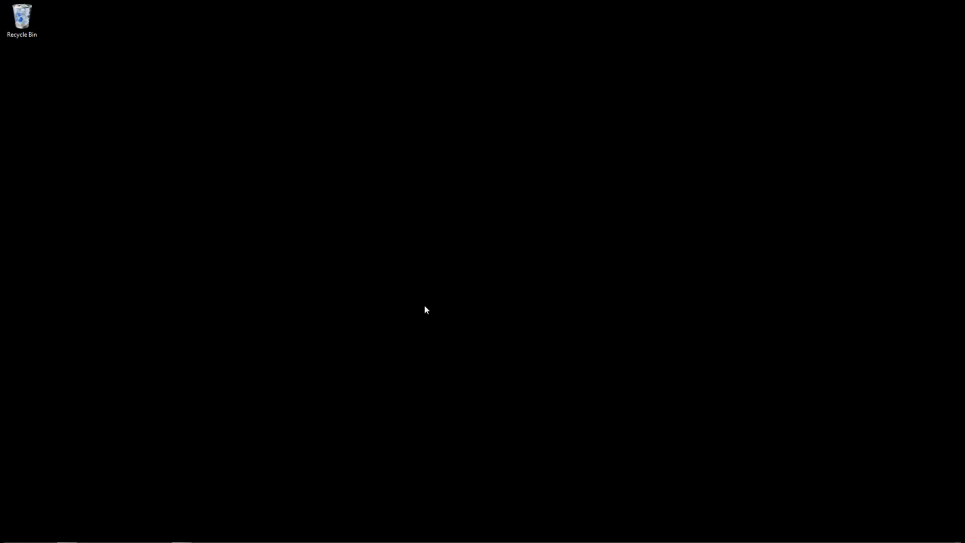